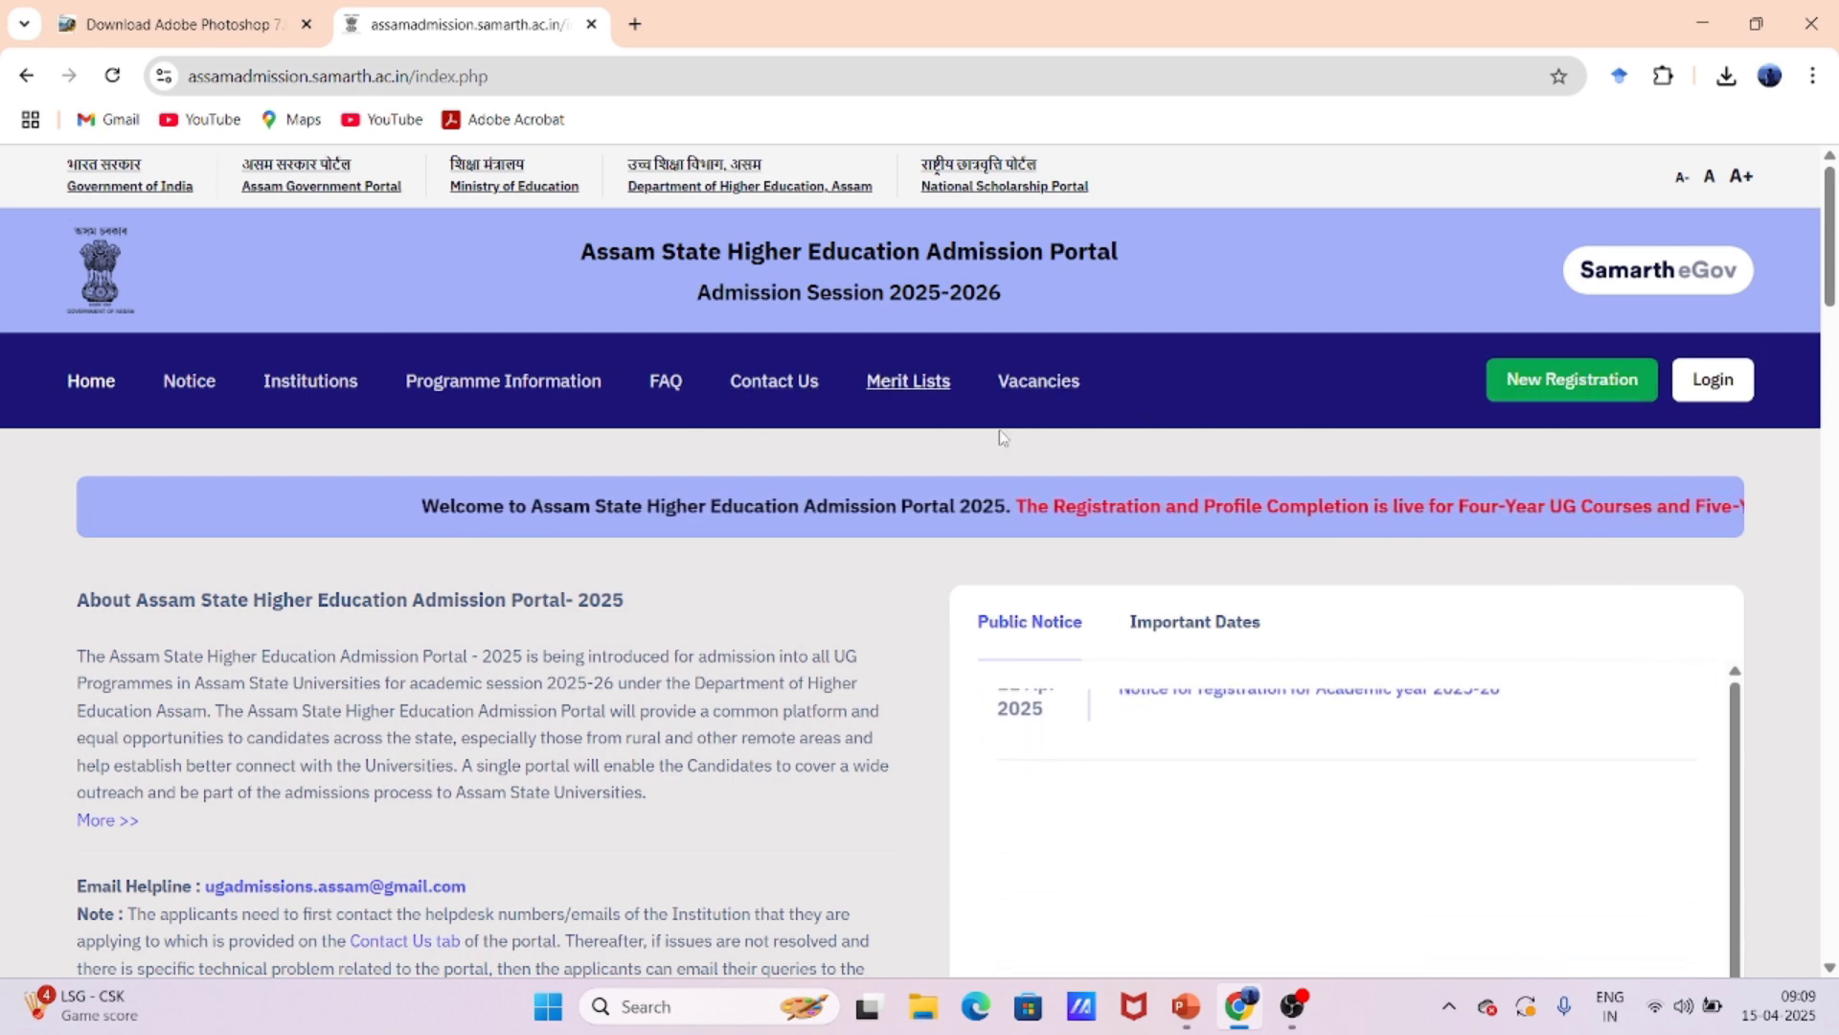
- Open the new registration form and select the day, month and year of the applicant's date of birth
click(1581, 383)
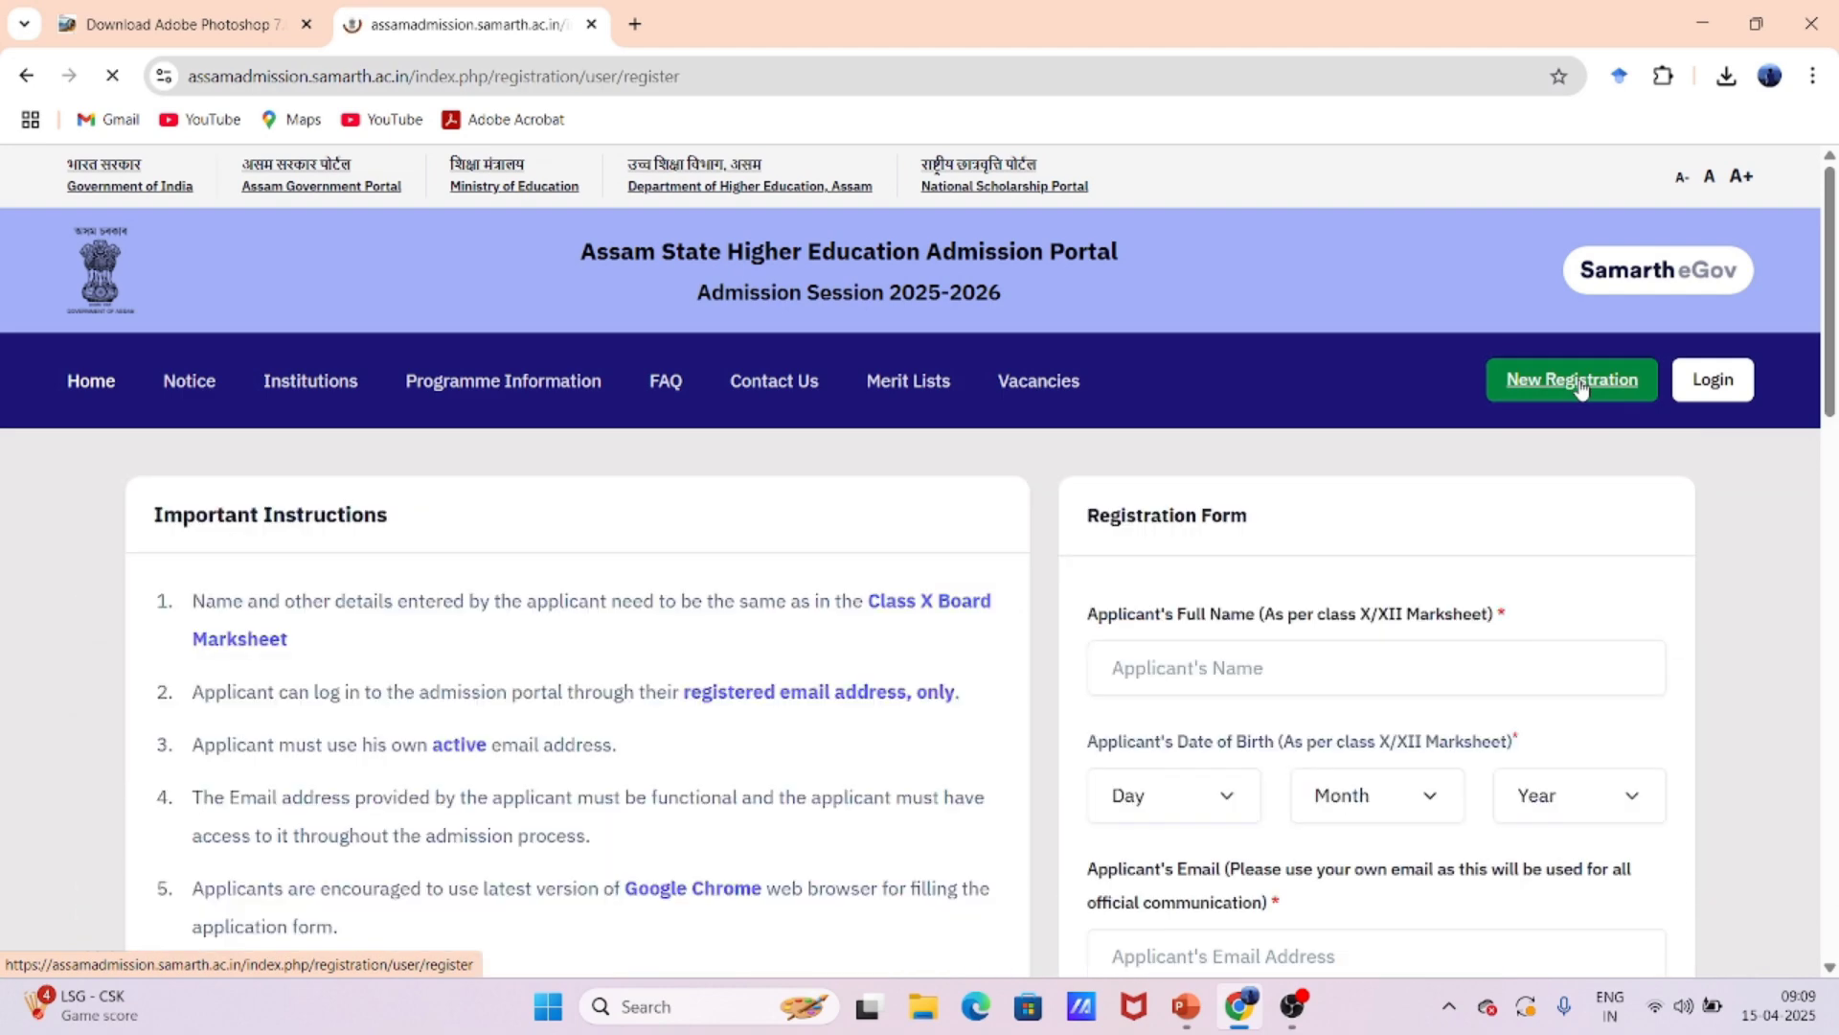
scroll(1490, 457, down, 2)
scroll(1491, 451, down, 1)
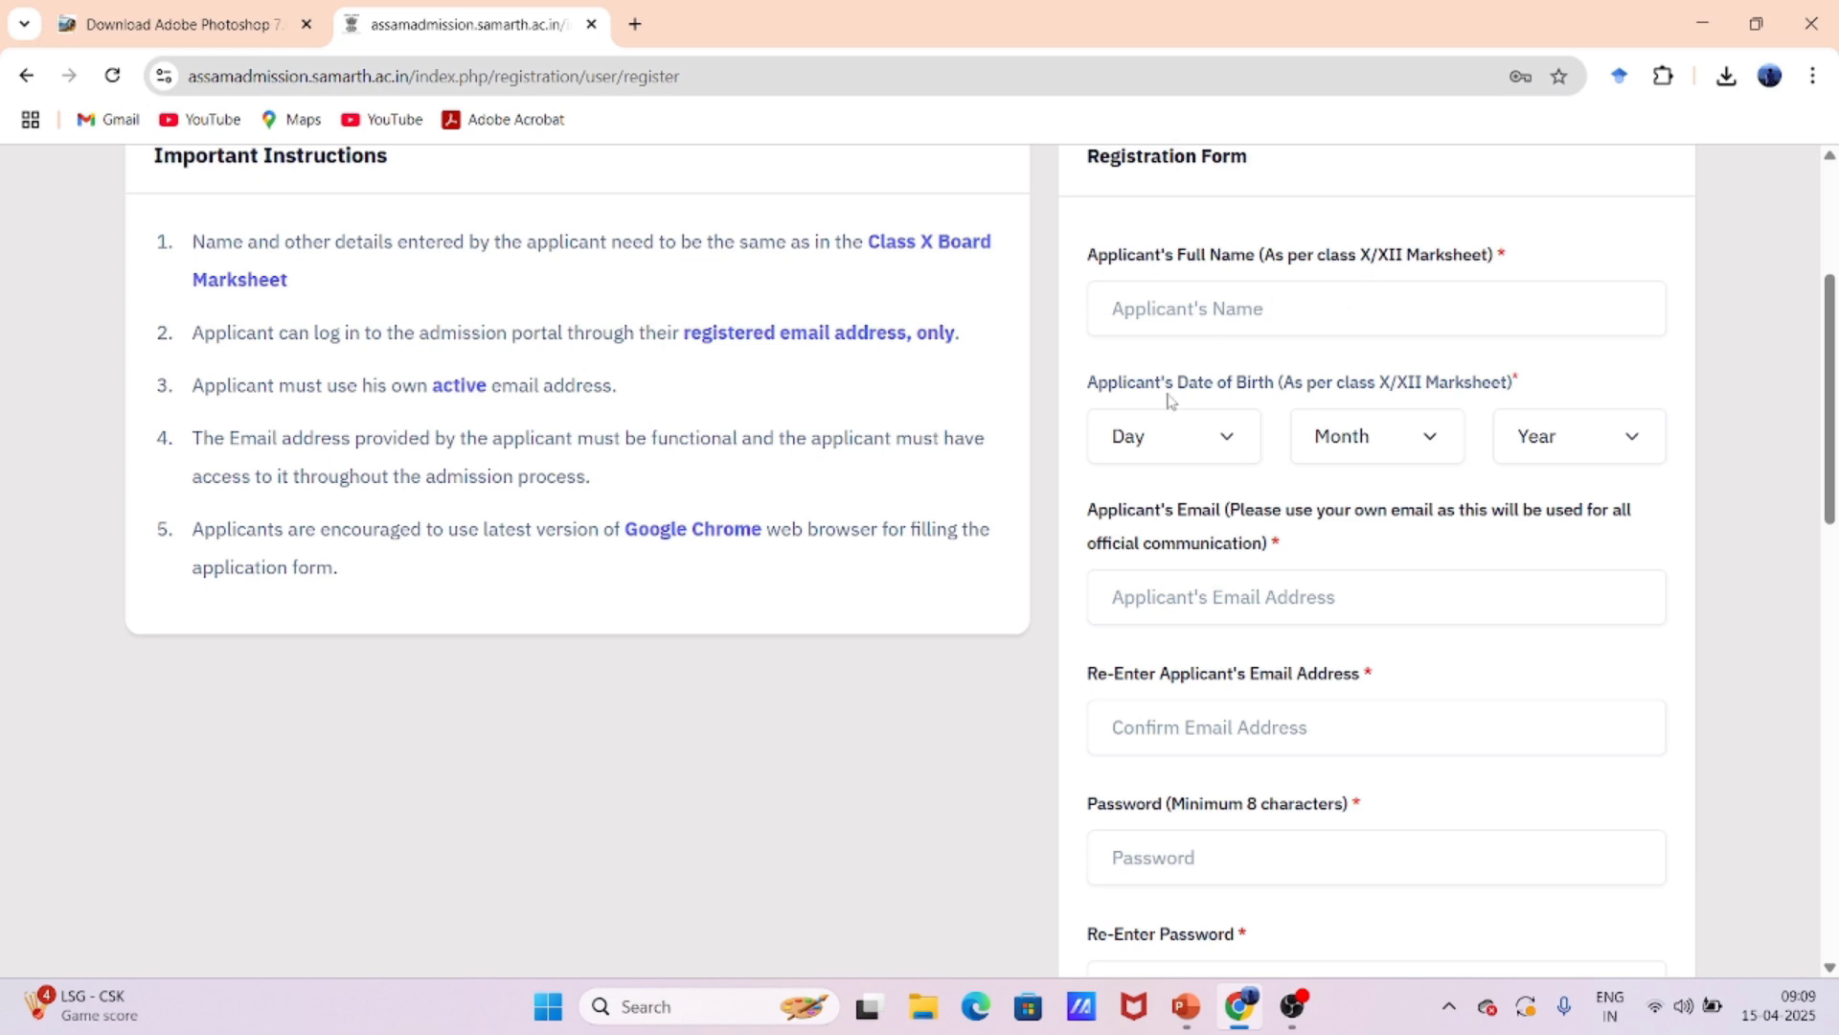
click(1192, 448)
click(1188, 514)
click(1332, 444)
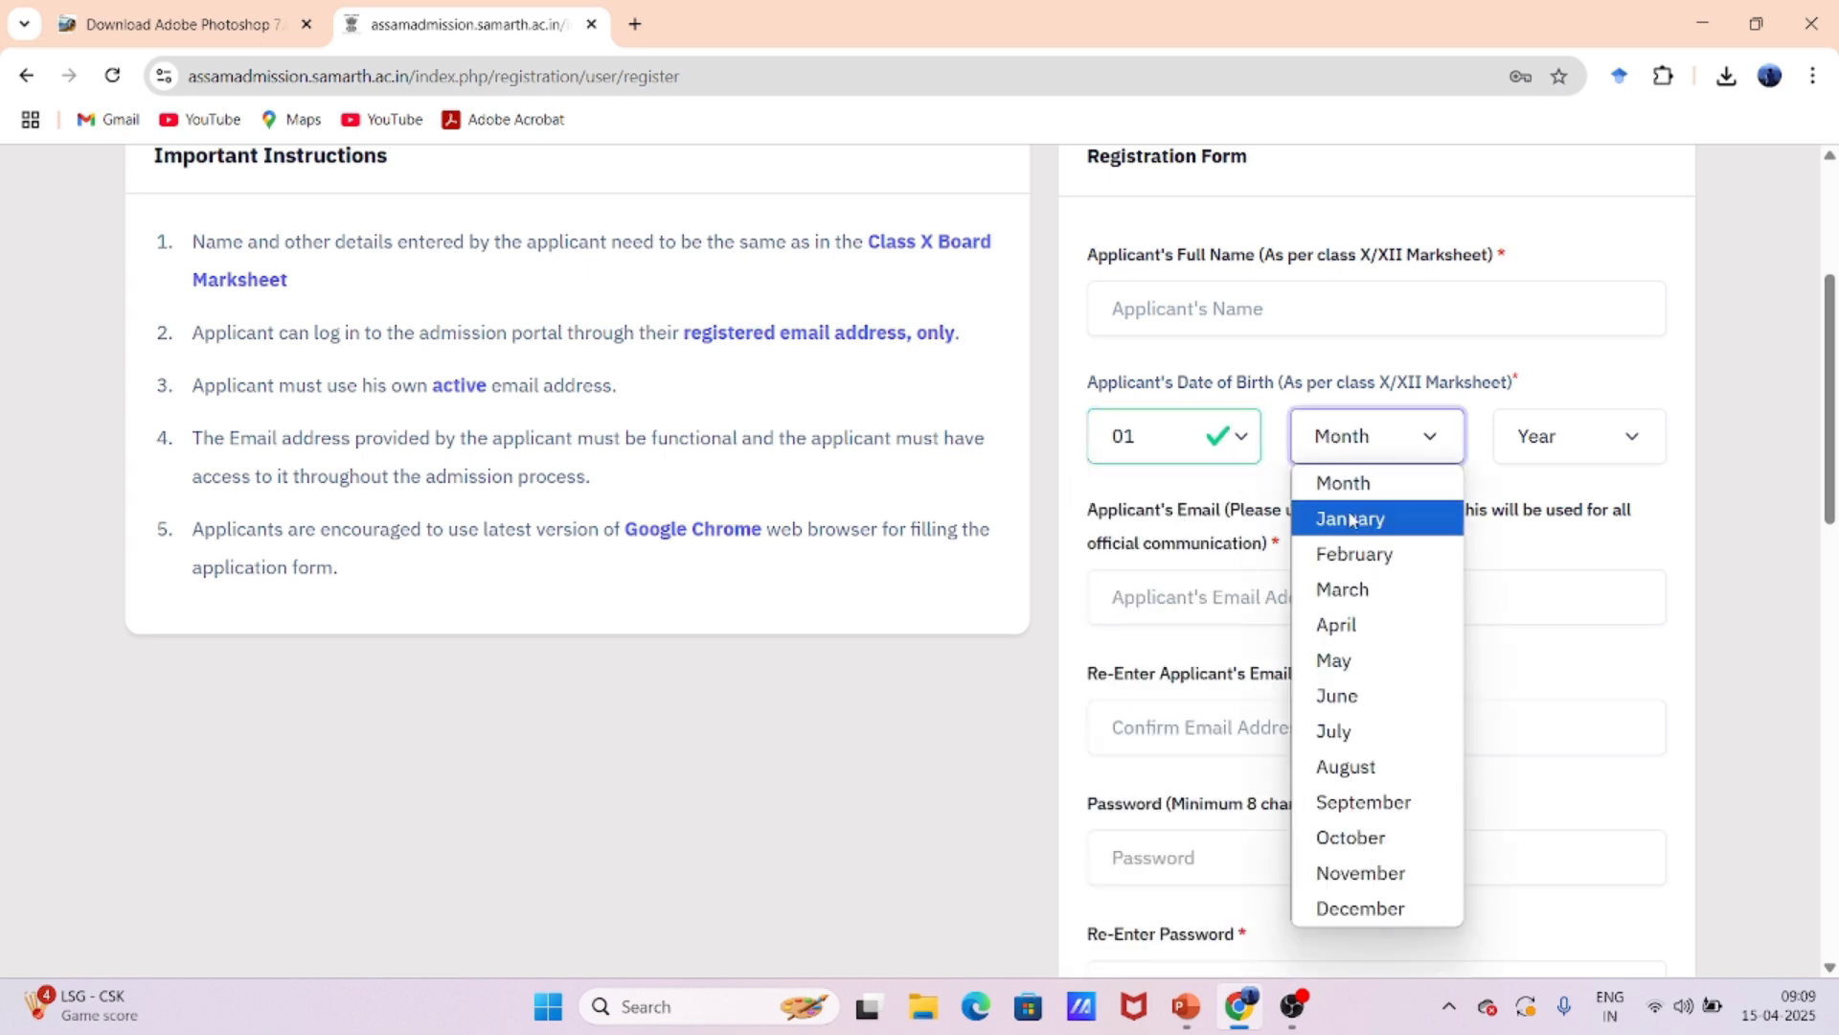
click(1351, 518)
click(1561, 444)
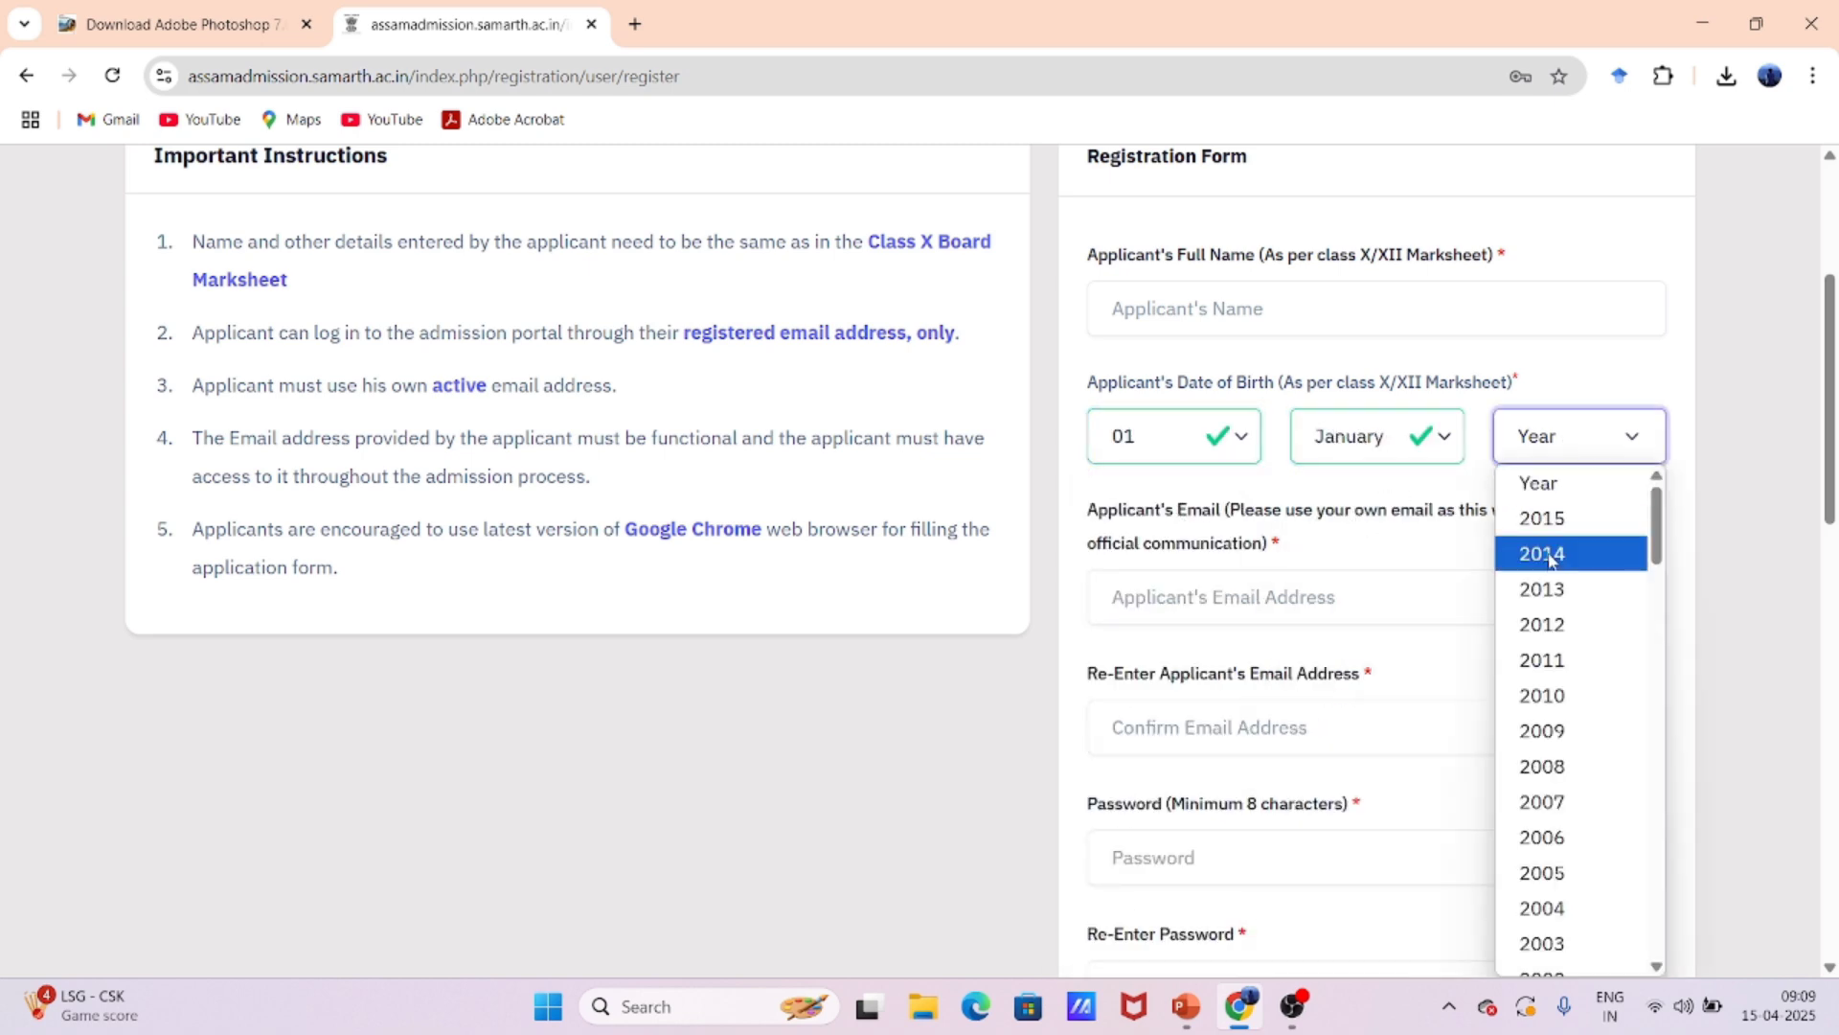
click(1552, 556)
- Fill in the applicant's email, password, mobile number and captcha, and submit the registration form
scroll(1356, 440, down, 2)
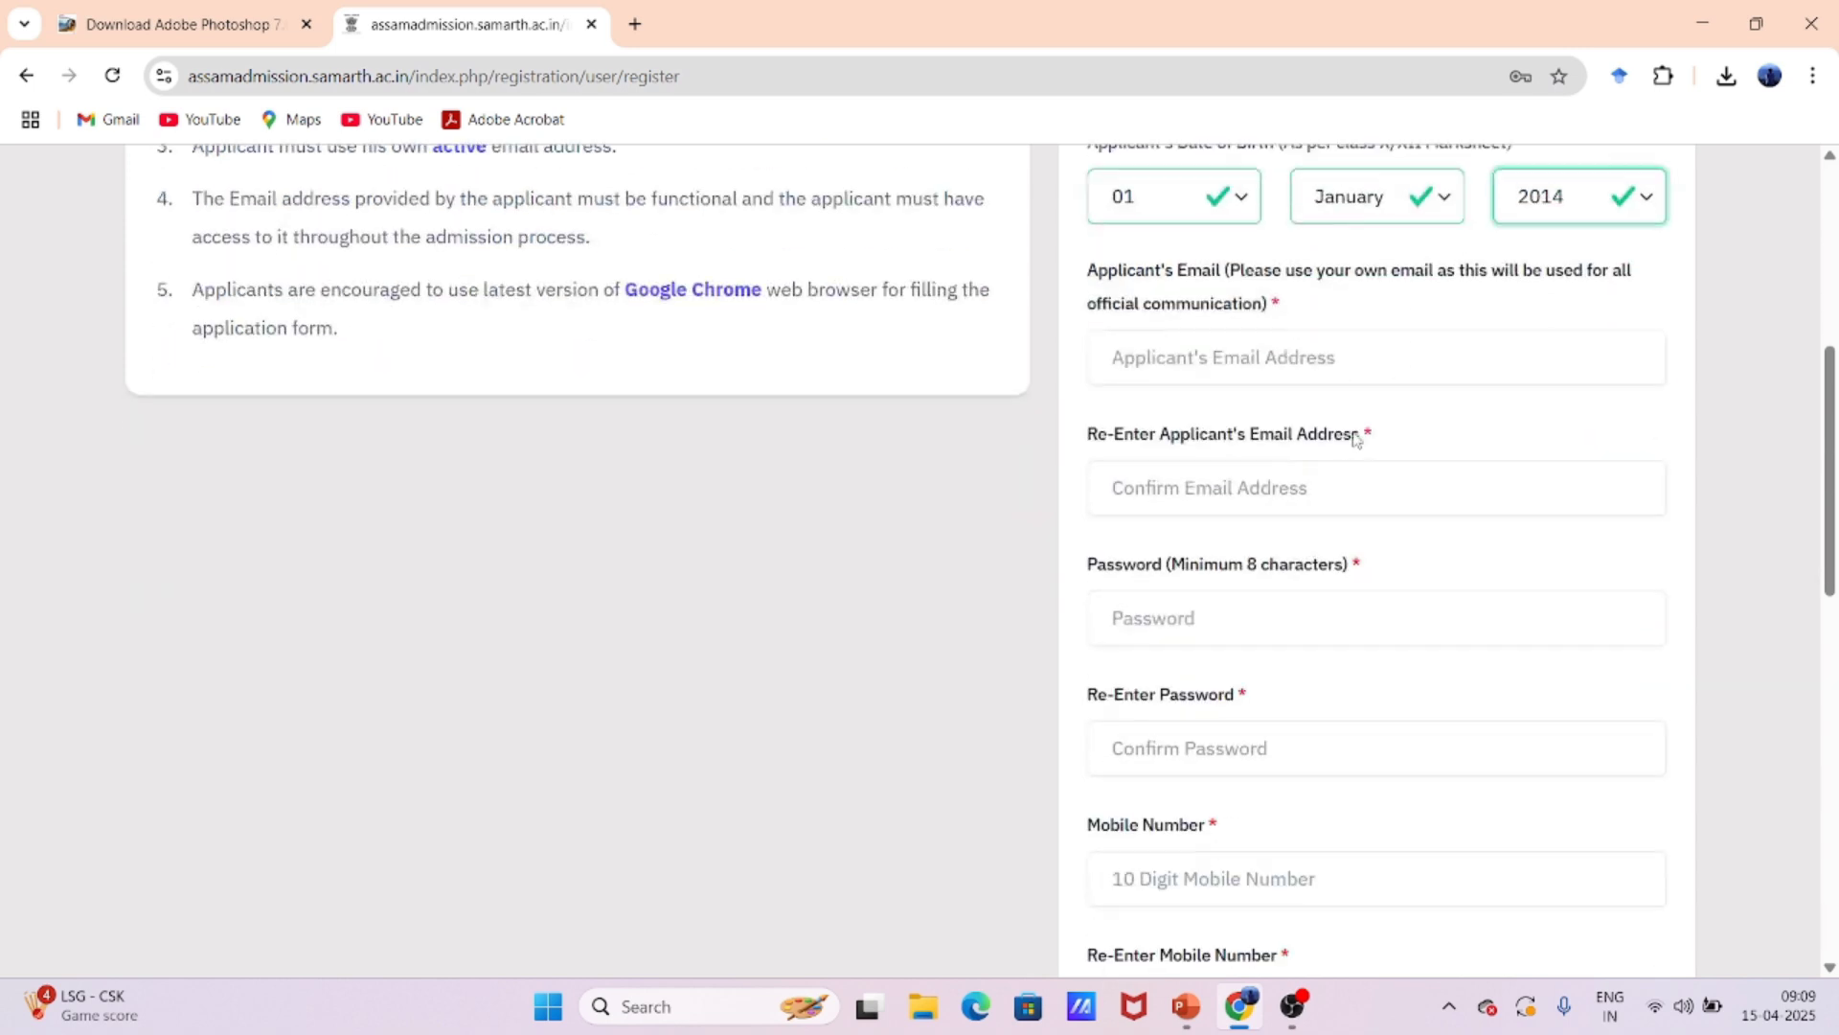
click(1120, 359)
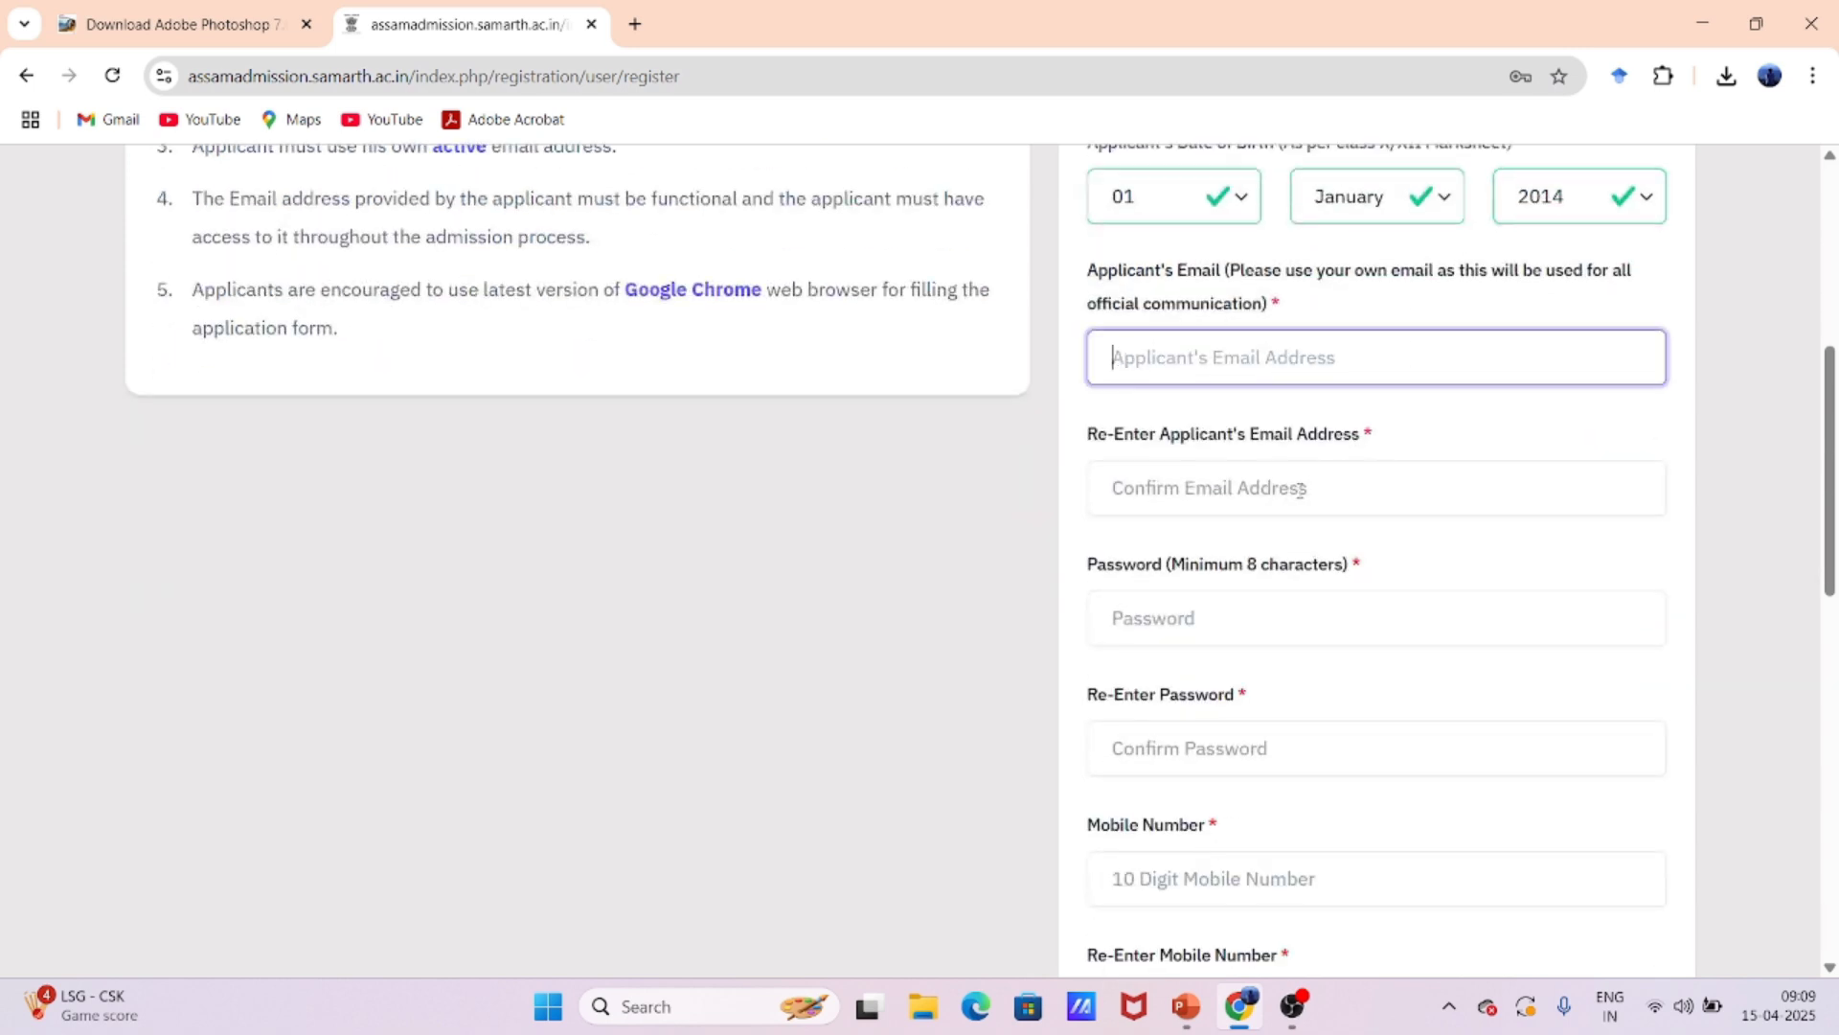
click(1208, 482)
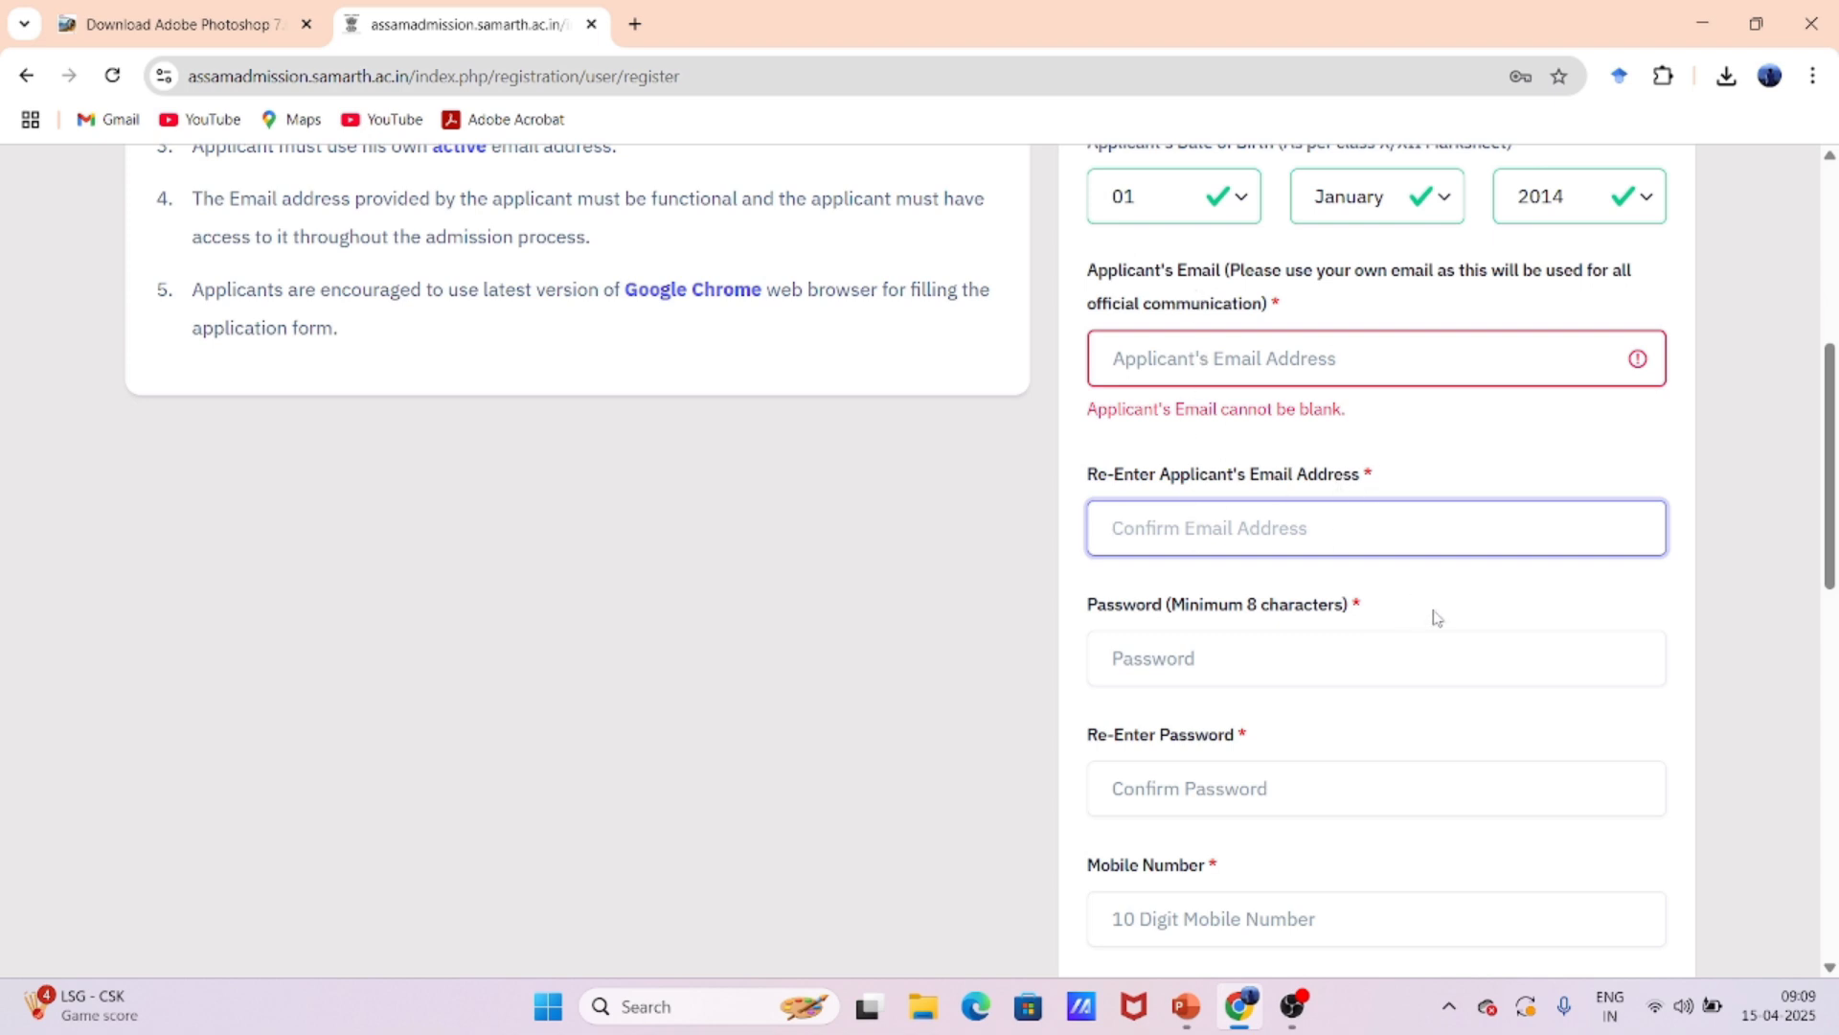
scroll(1437, 618, down, 3)
click(1139, 344)
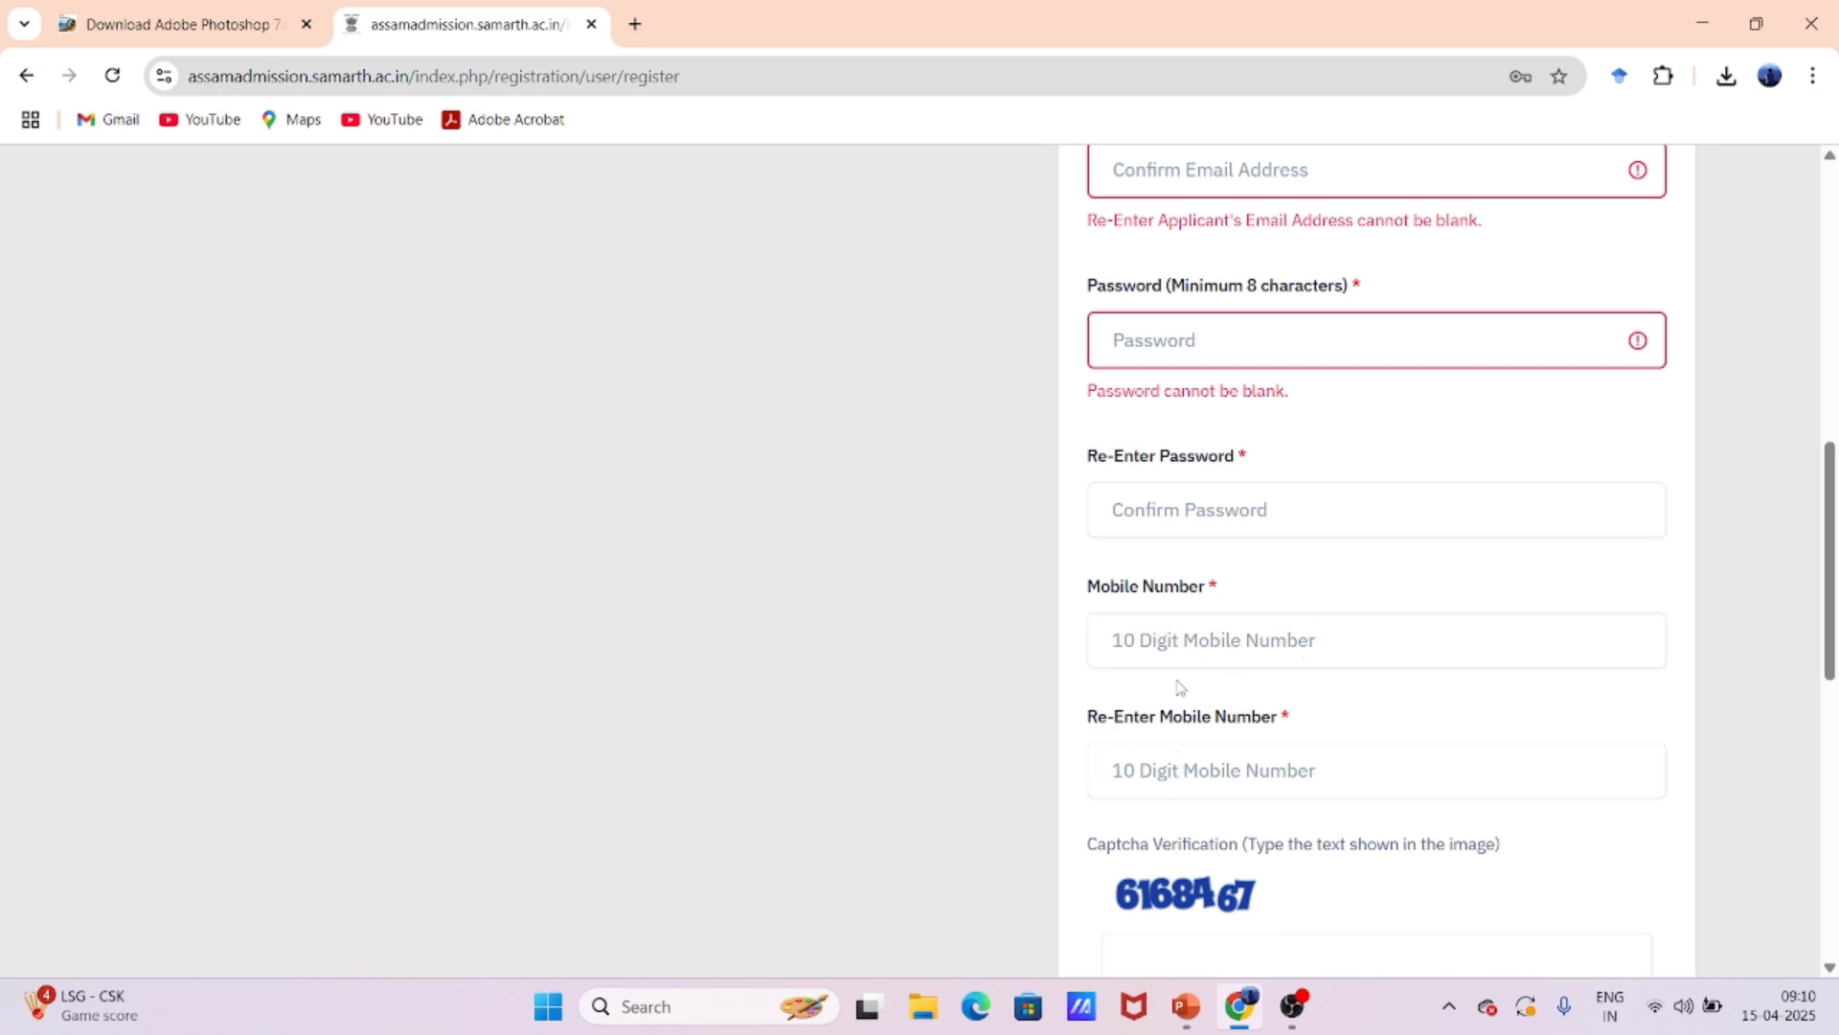
scroll(1347, 722, down, 4)
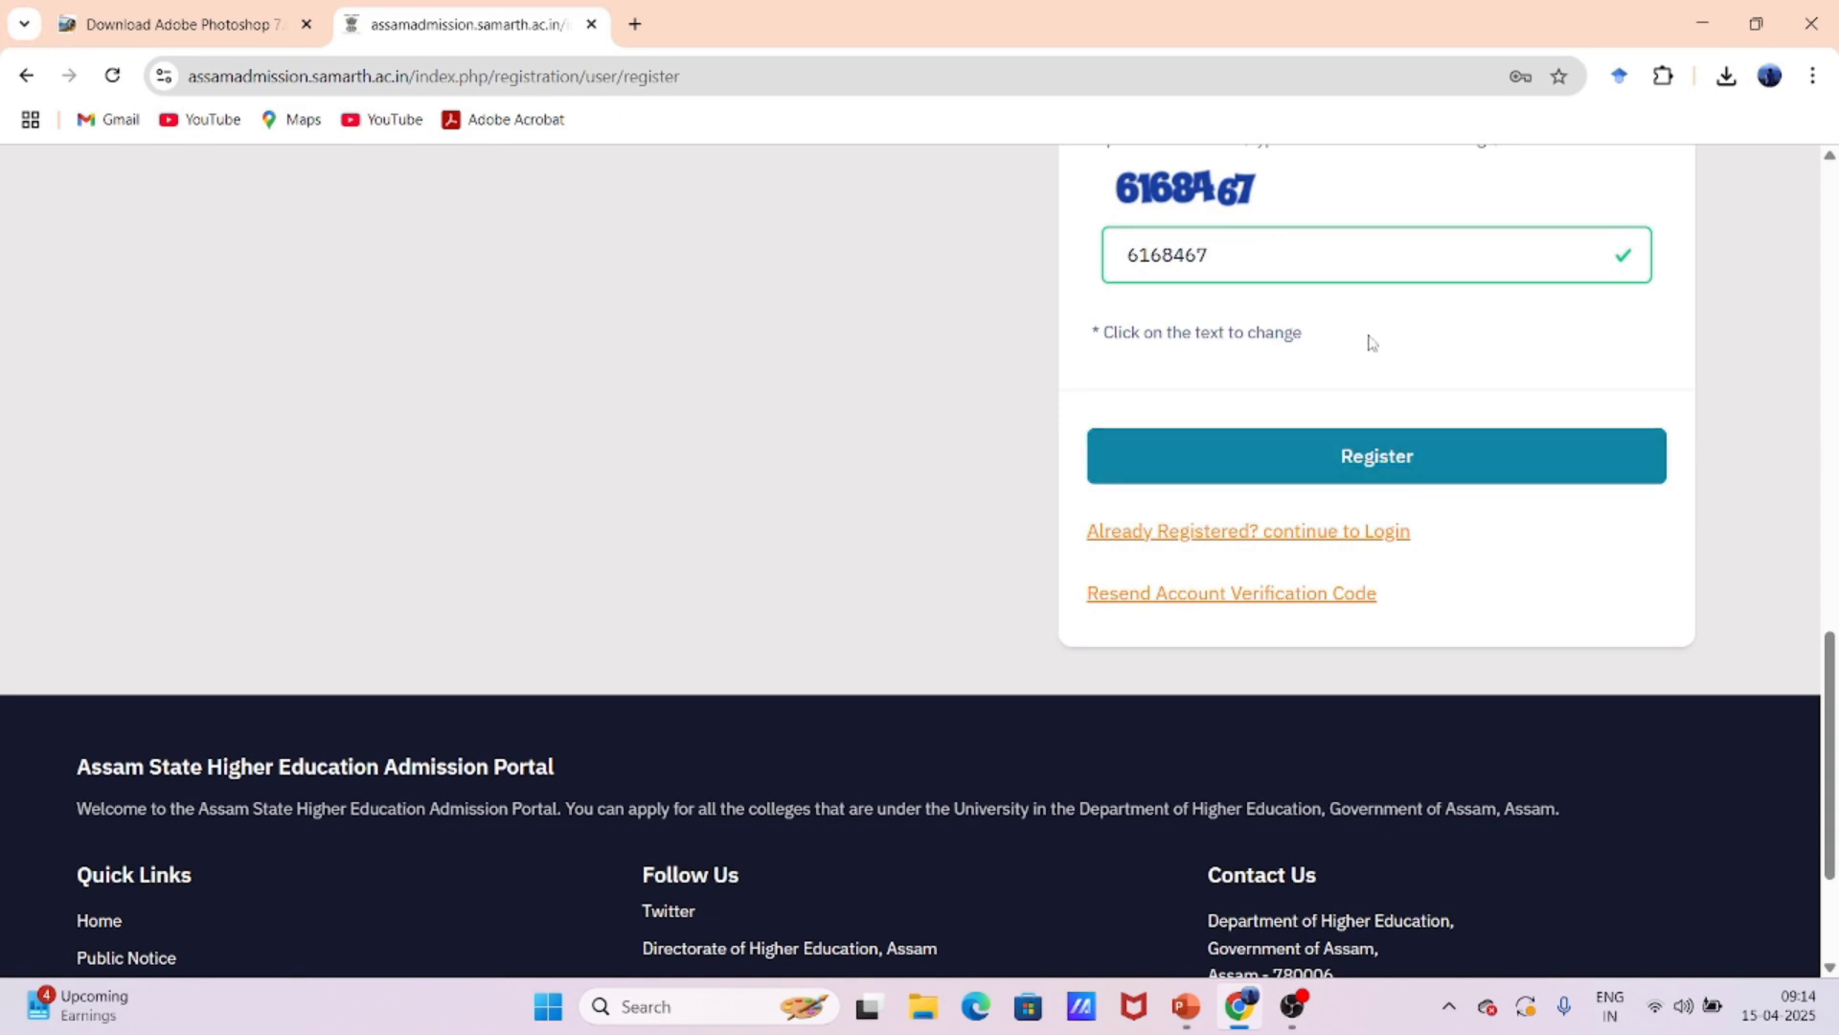
click(1382, 465)
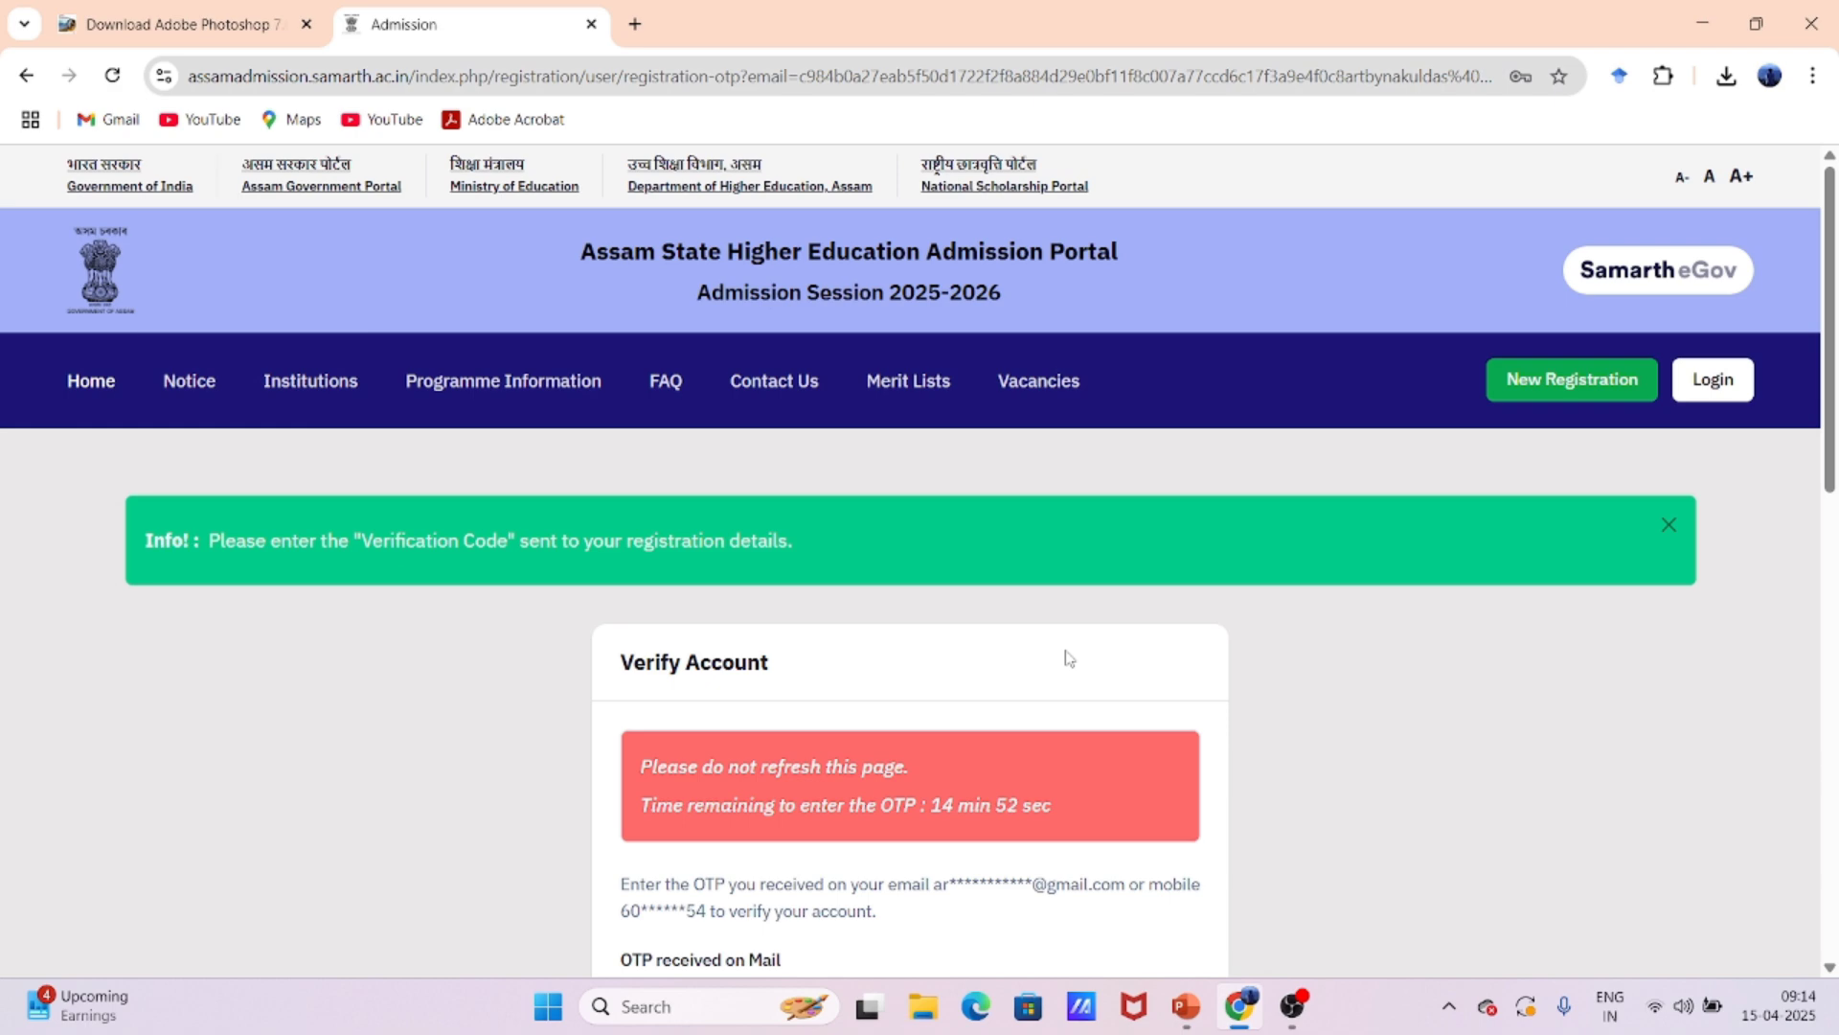
- Enter the verification codes received by email and SMS plus the captcha, and submit them to verify the account
scroll(1069, 658, down, 3)
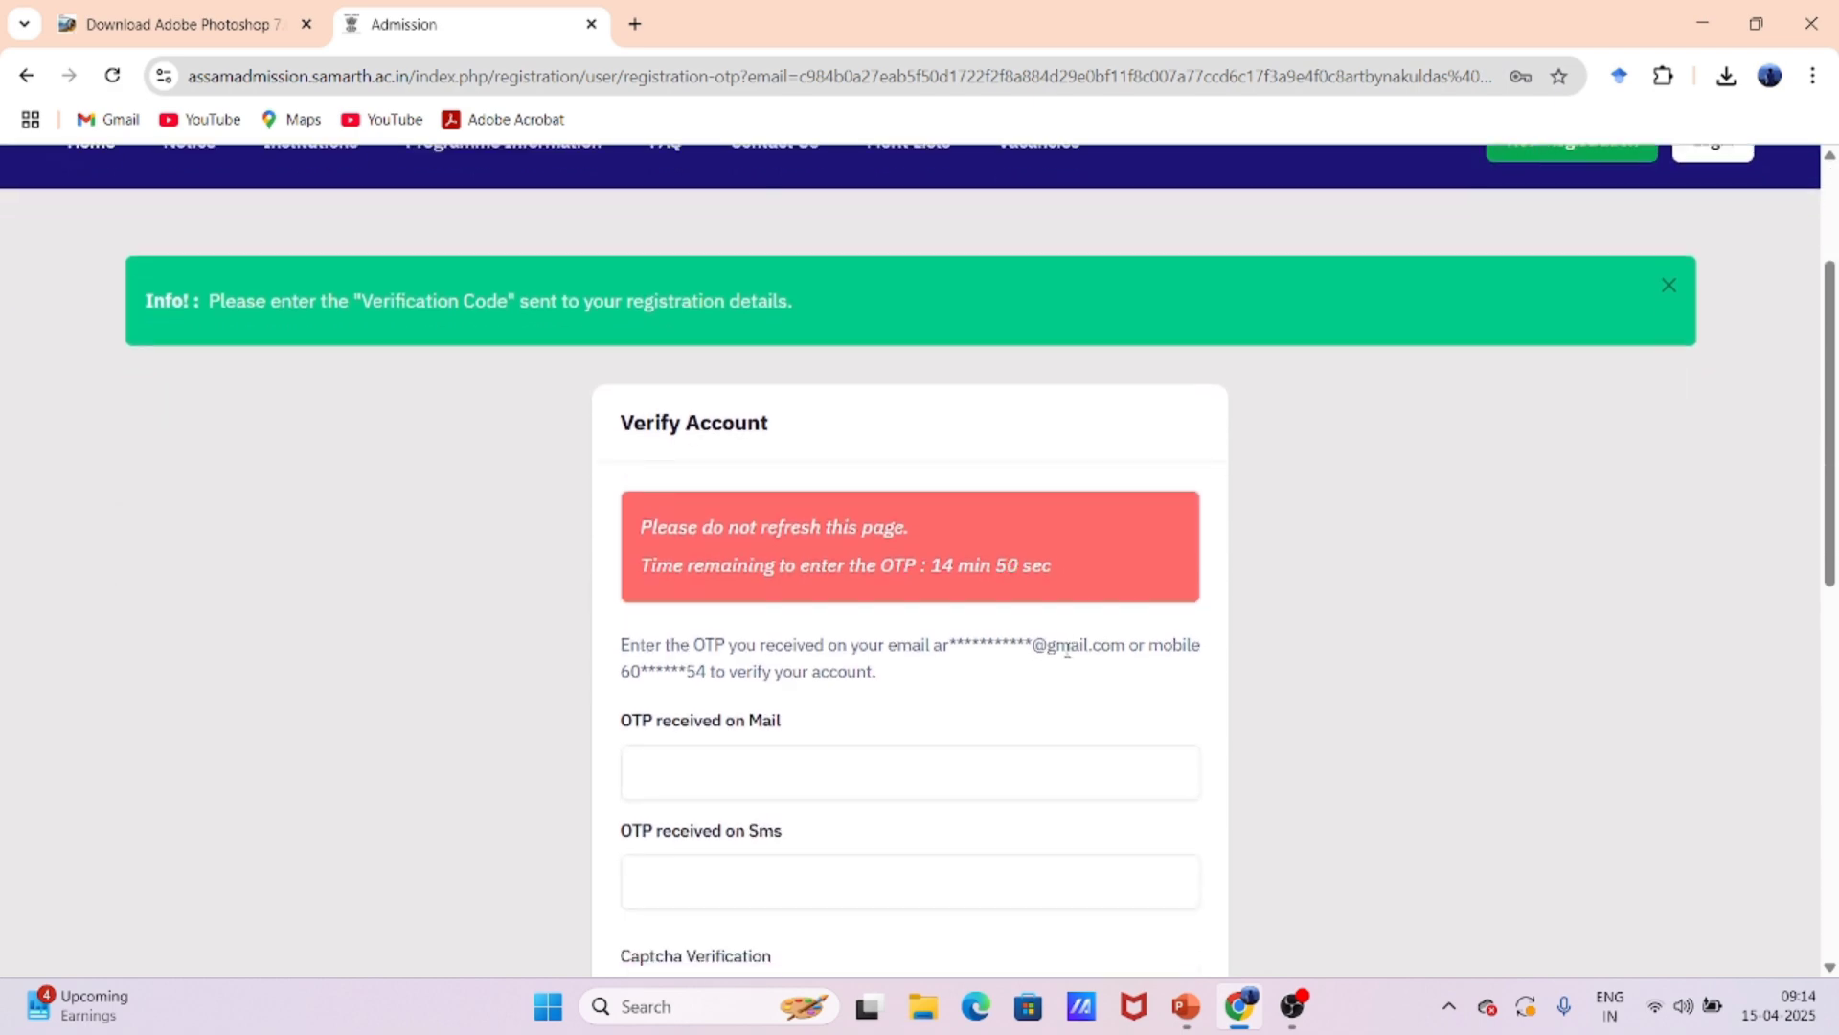
scroll(1068, 650, down, 2)
scroll(756, 543, up, 1)
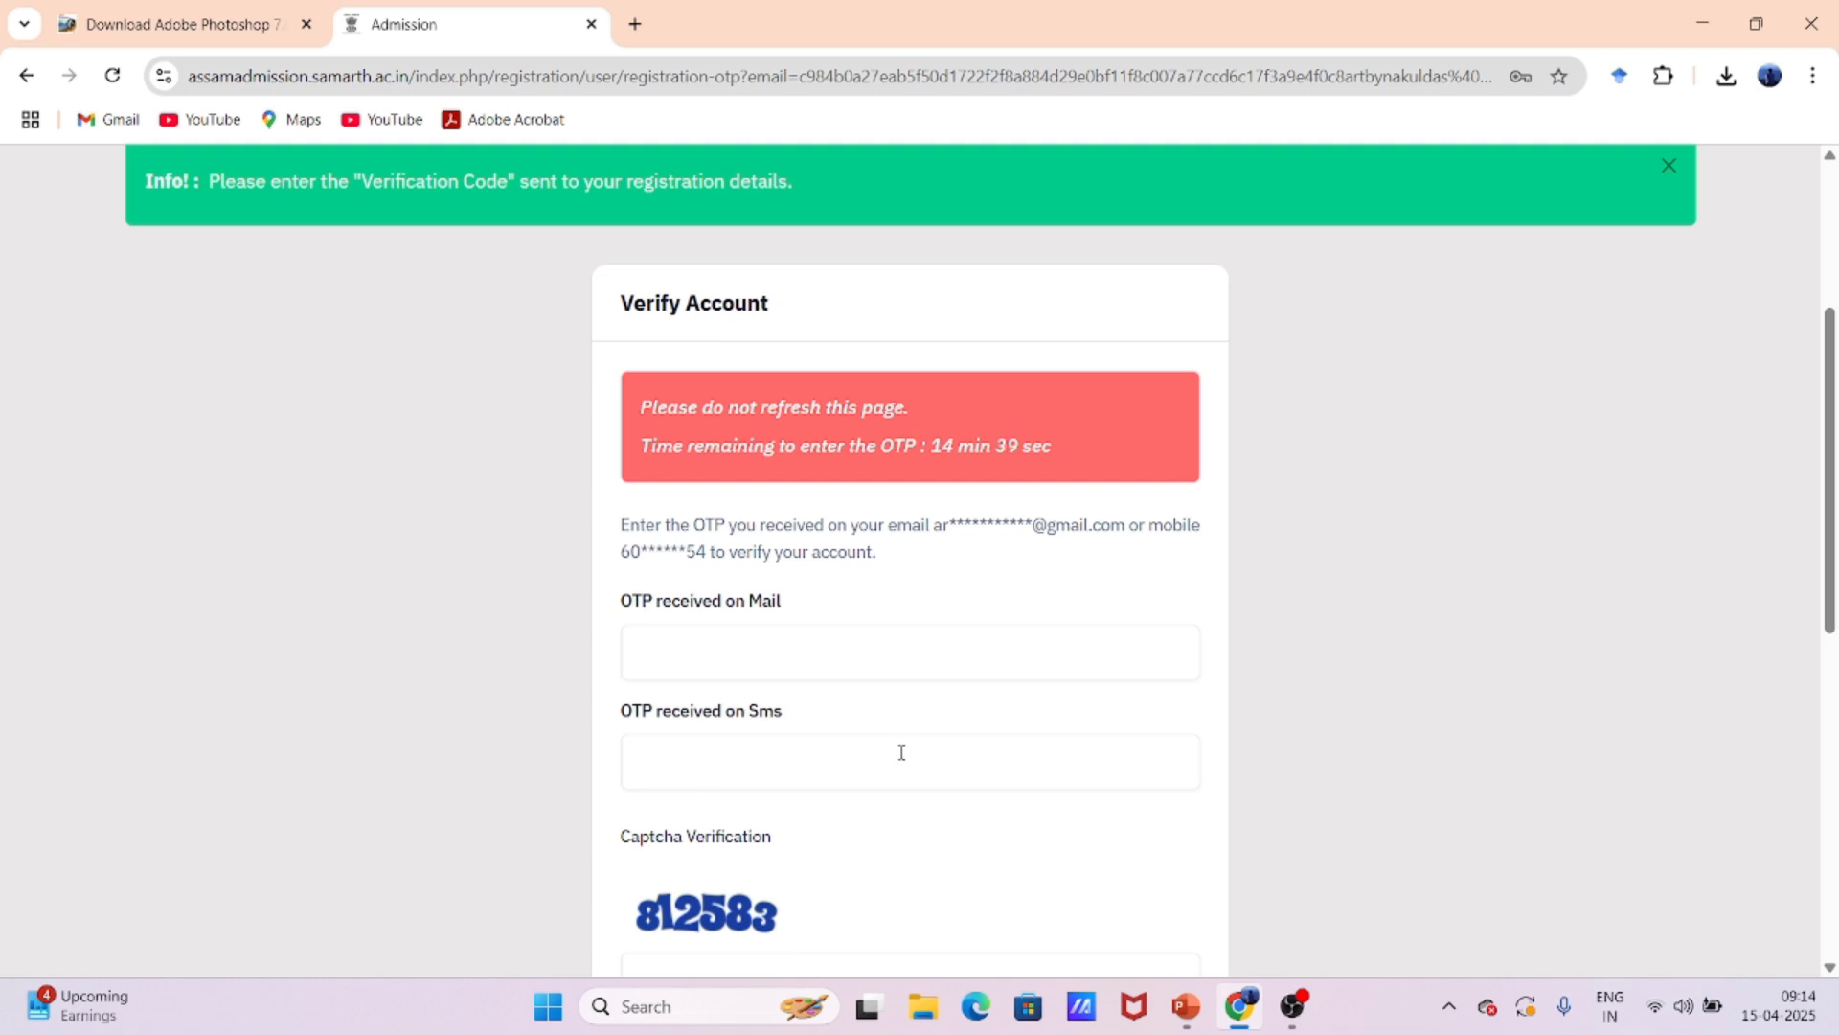
scroll(901, 752, down, 2)
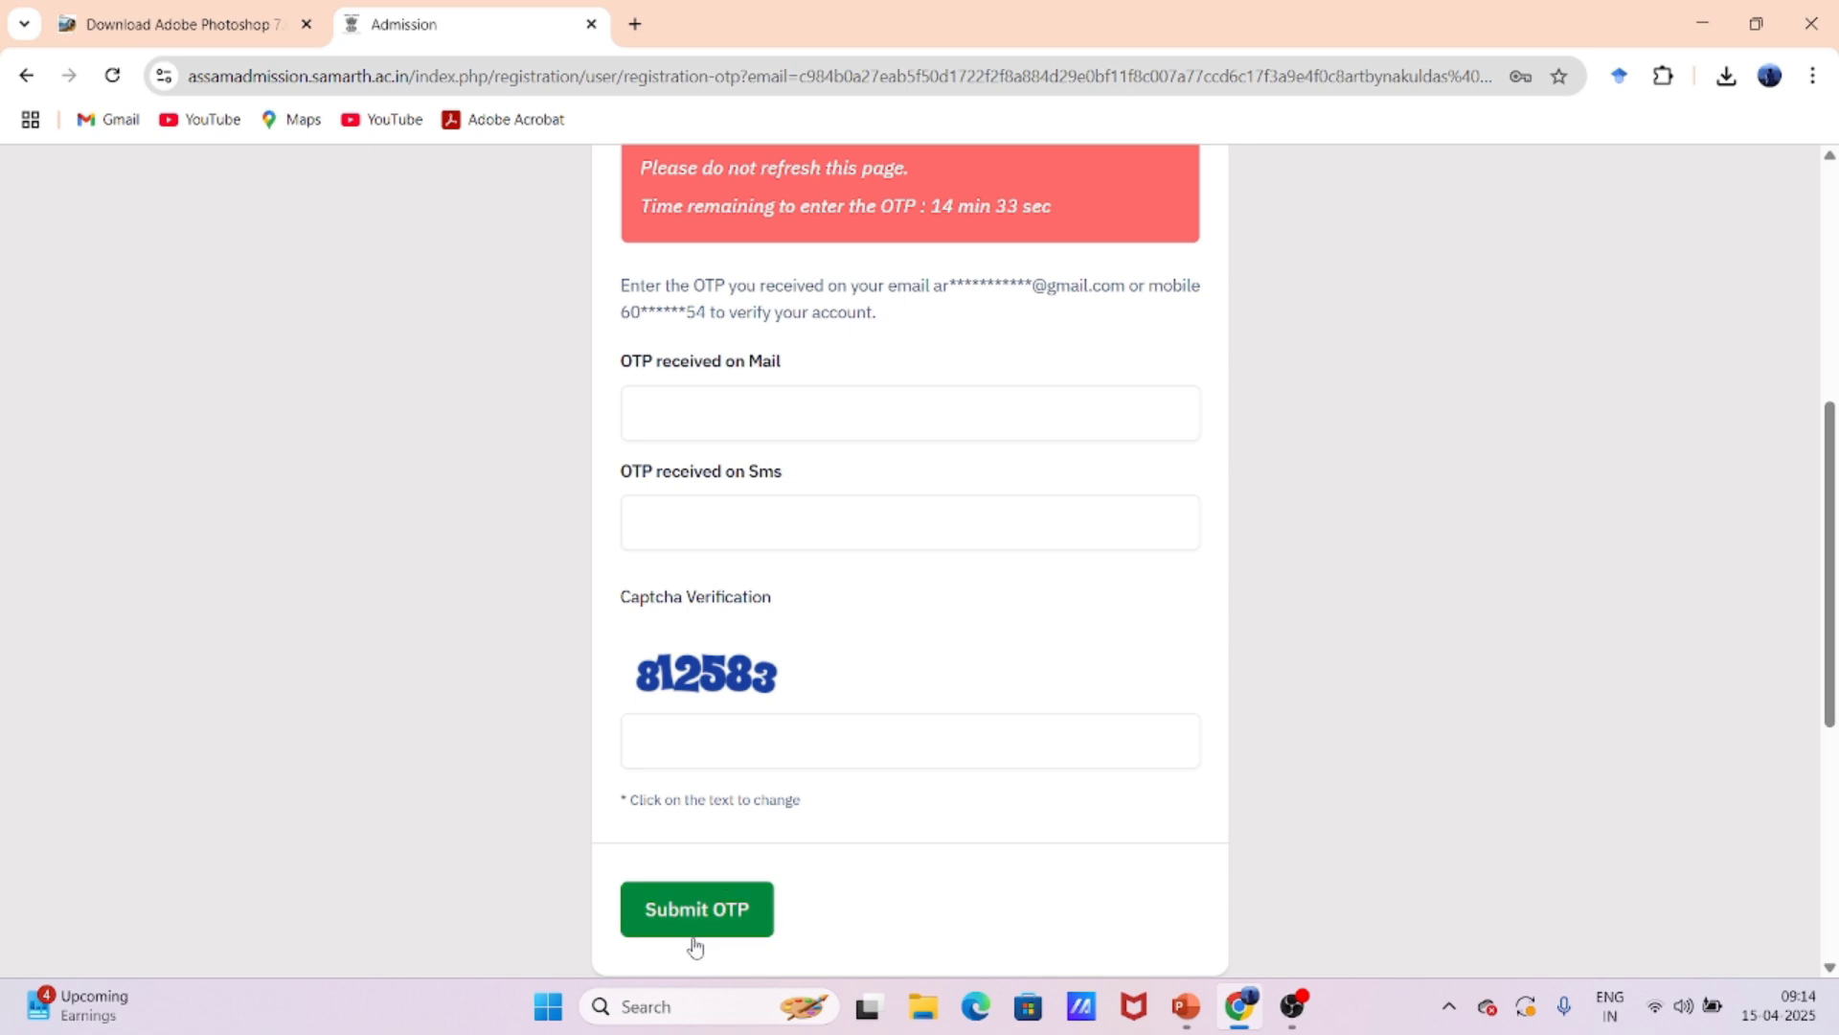
scroll(891, 674, up, 3)
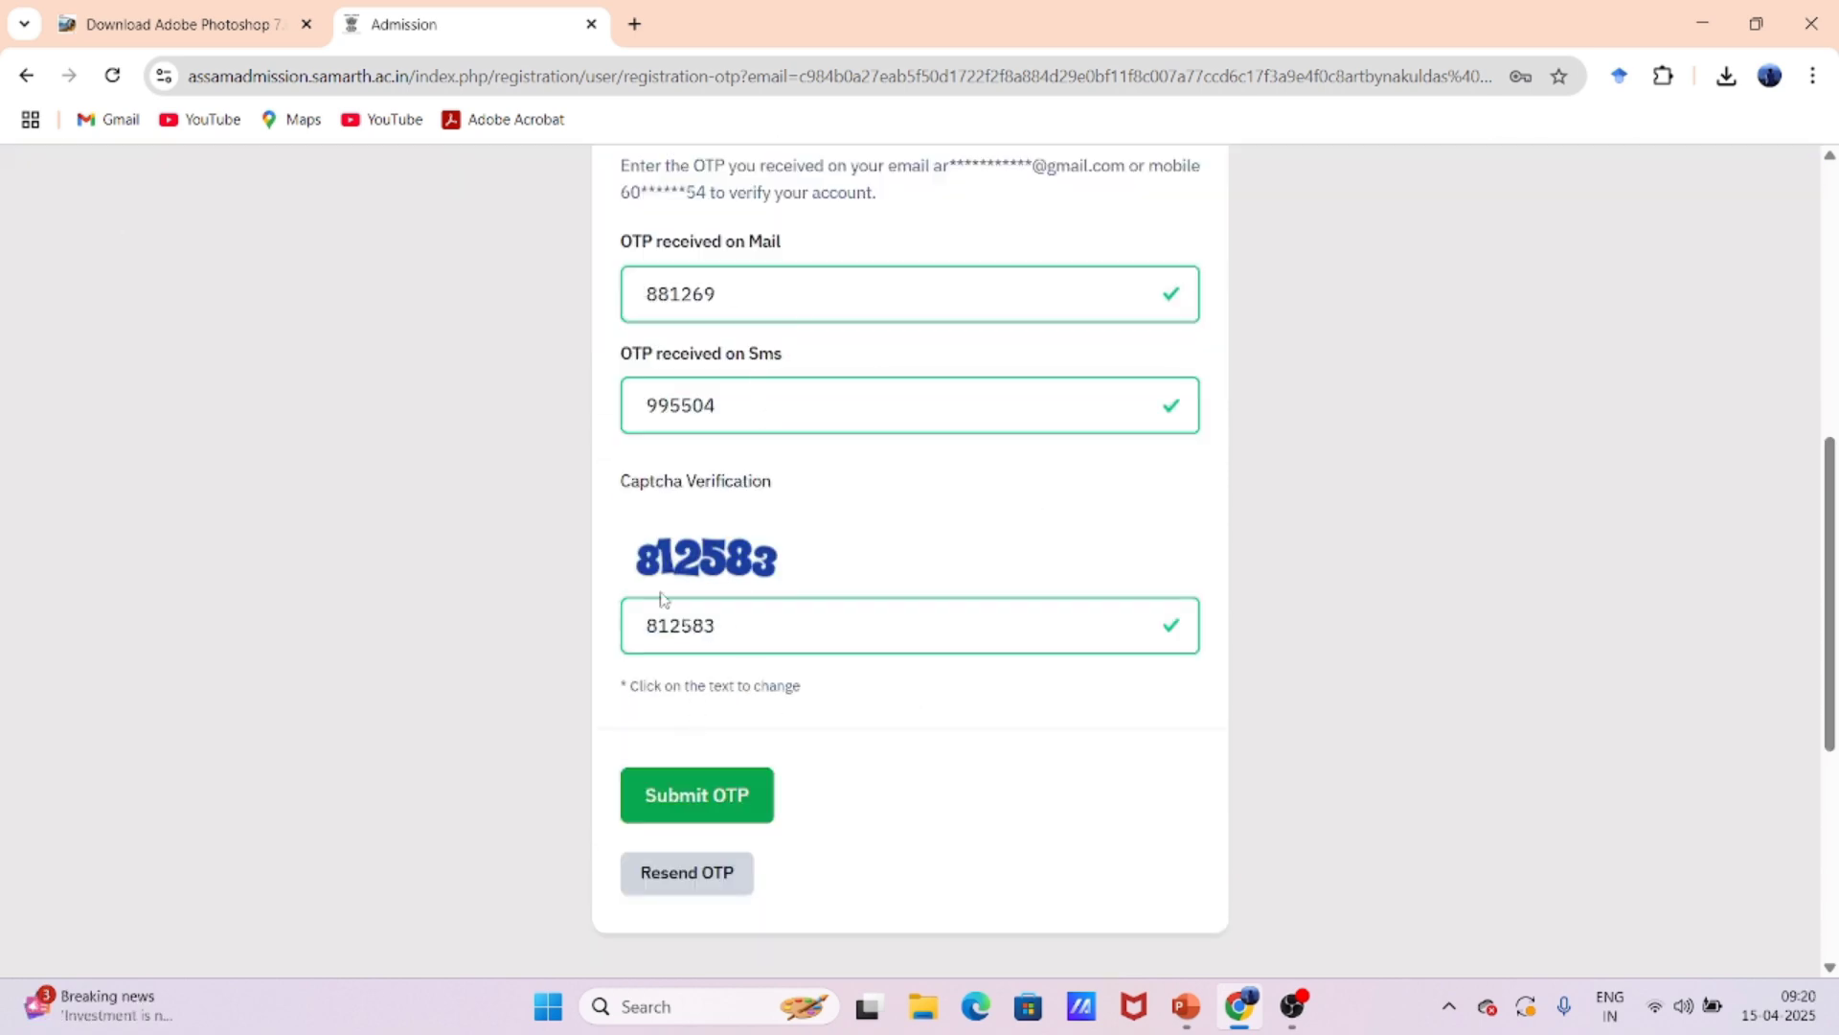
click(738, 803)
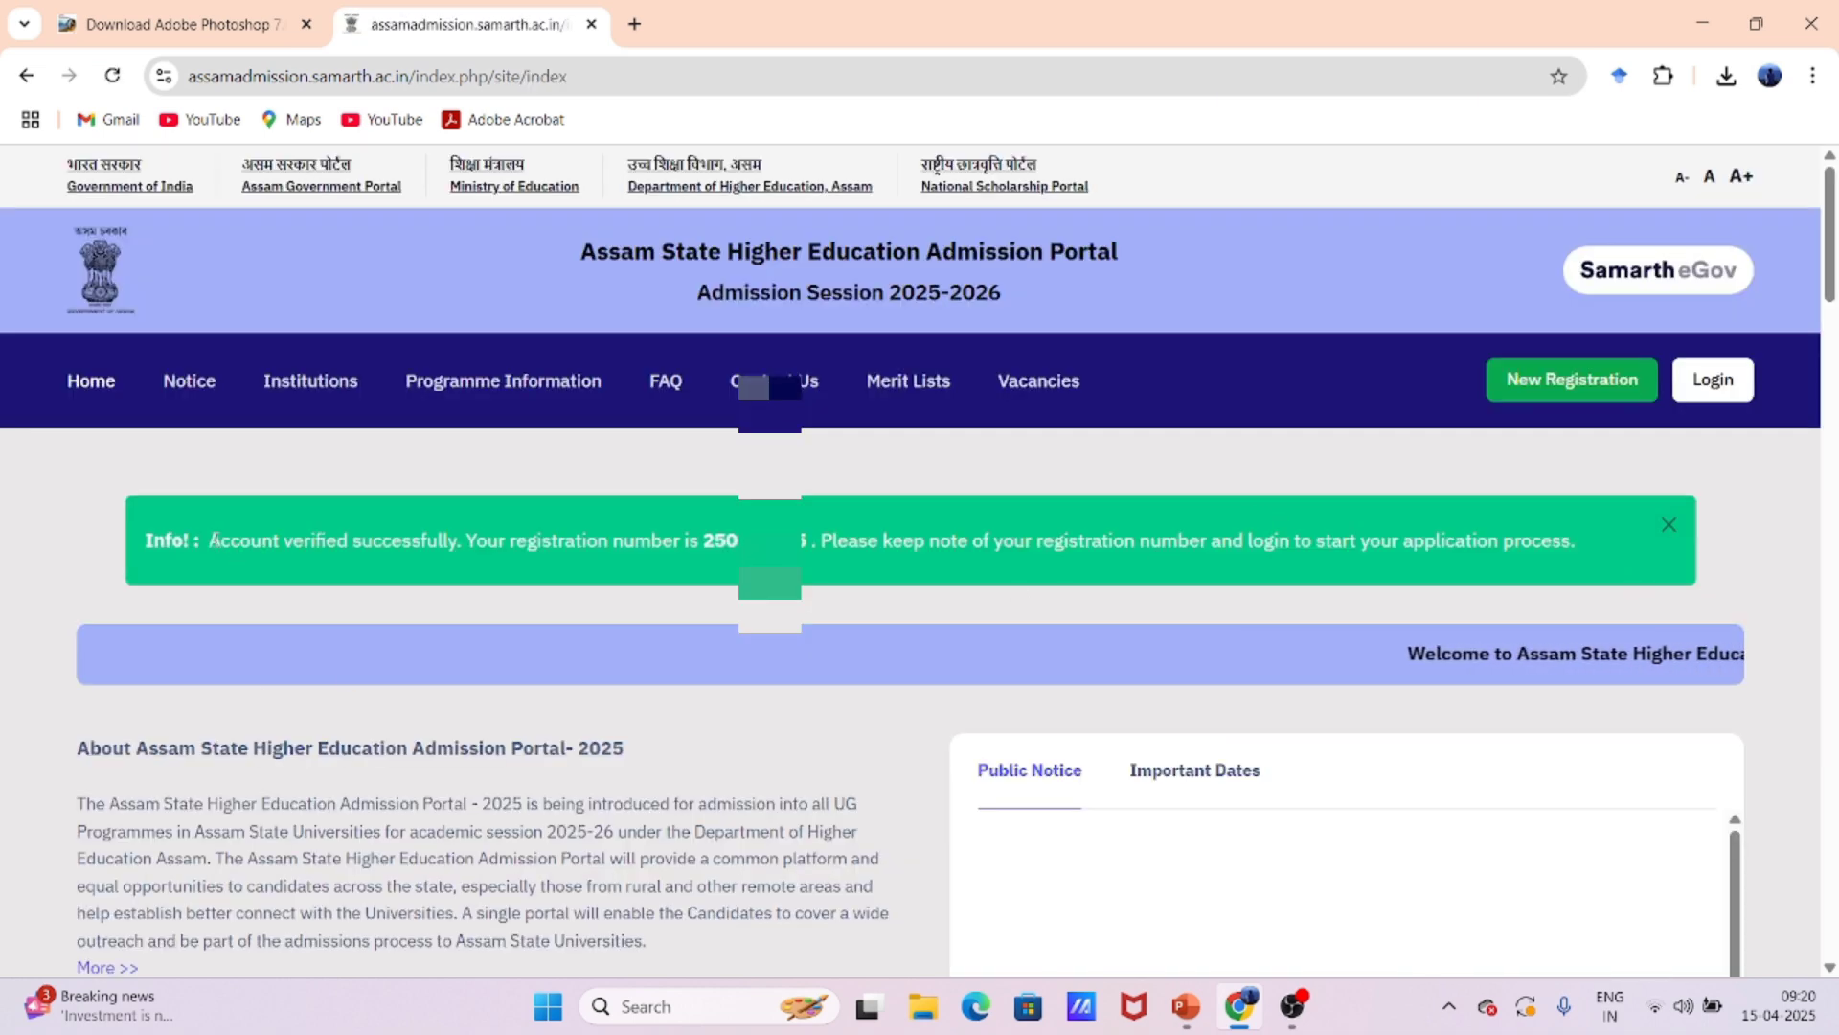
- Highlight the registration number in the account verification message to note it
drag(213, 539, 707, 544)
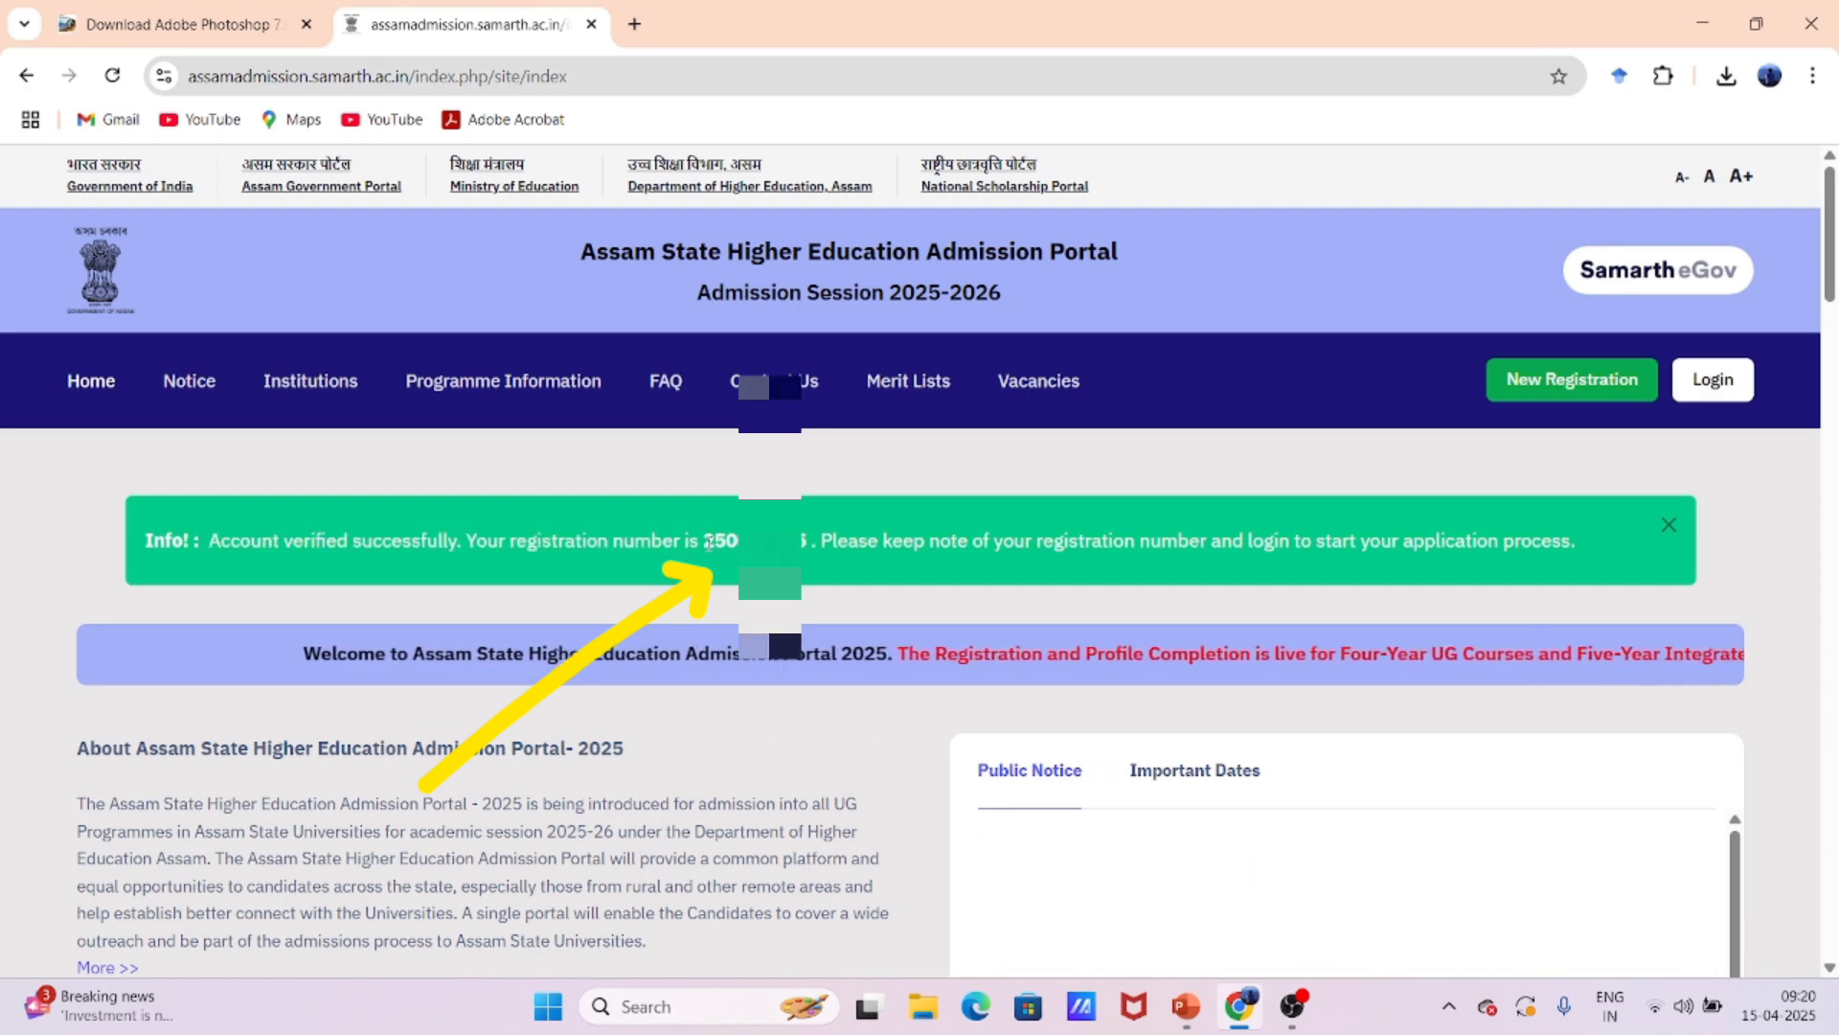
double_click(720, 540)
drag(747, 551, 803, 567)
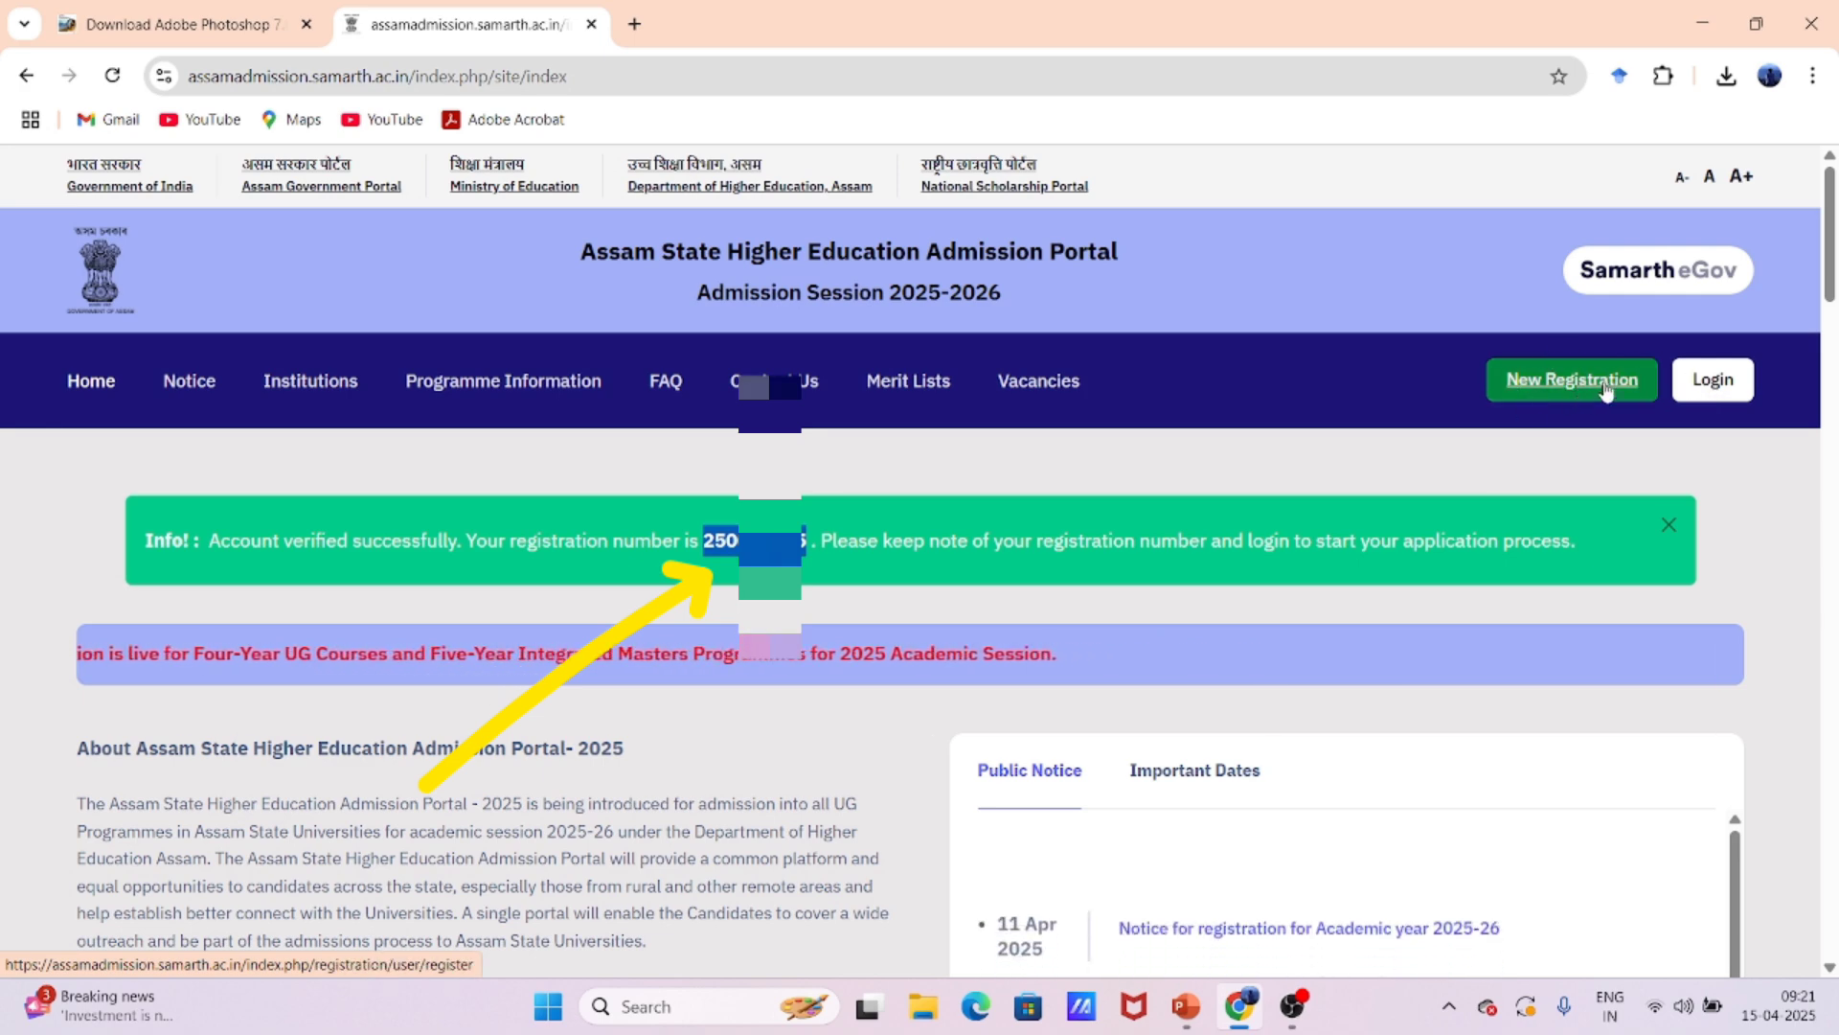
- Log in to the portal with the registered email, account password and captcha
click(1716, 396)
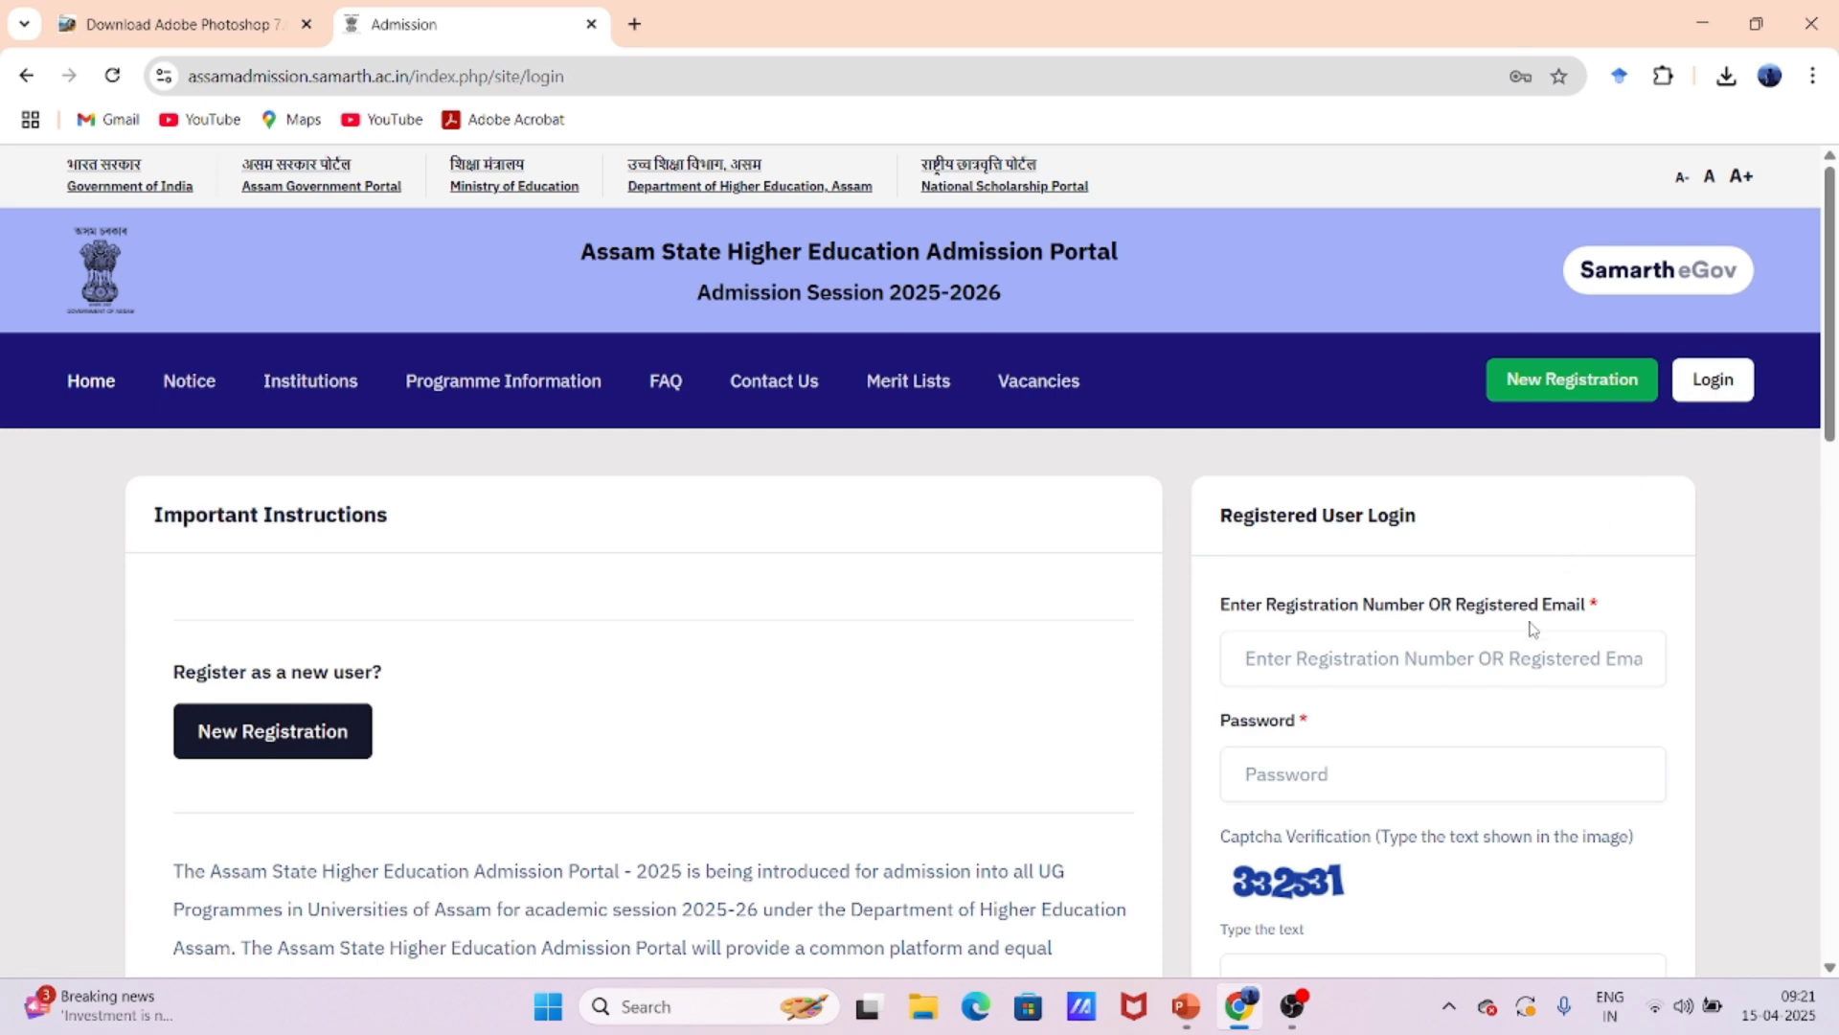
scroll(1529, 629, down, 2)
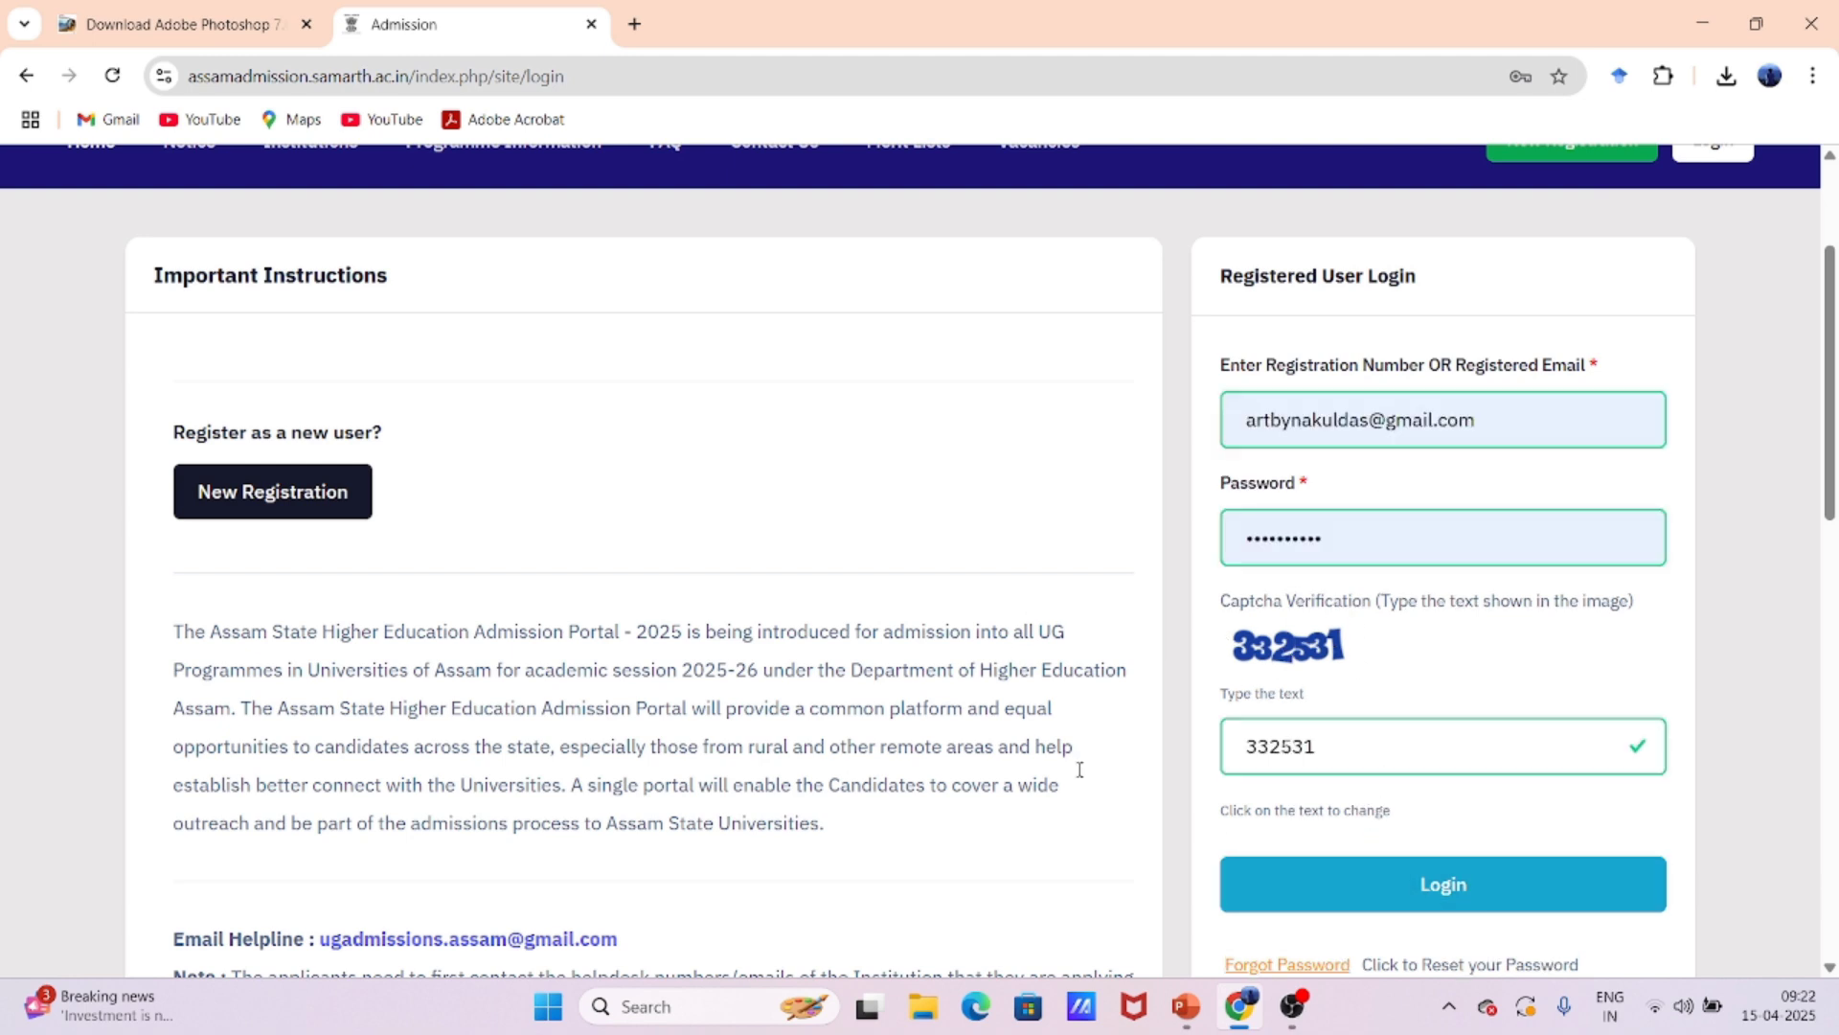
click(1449, 898)
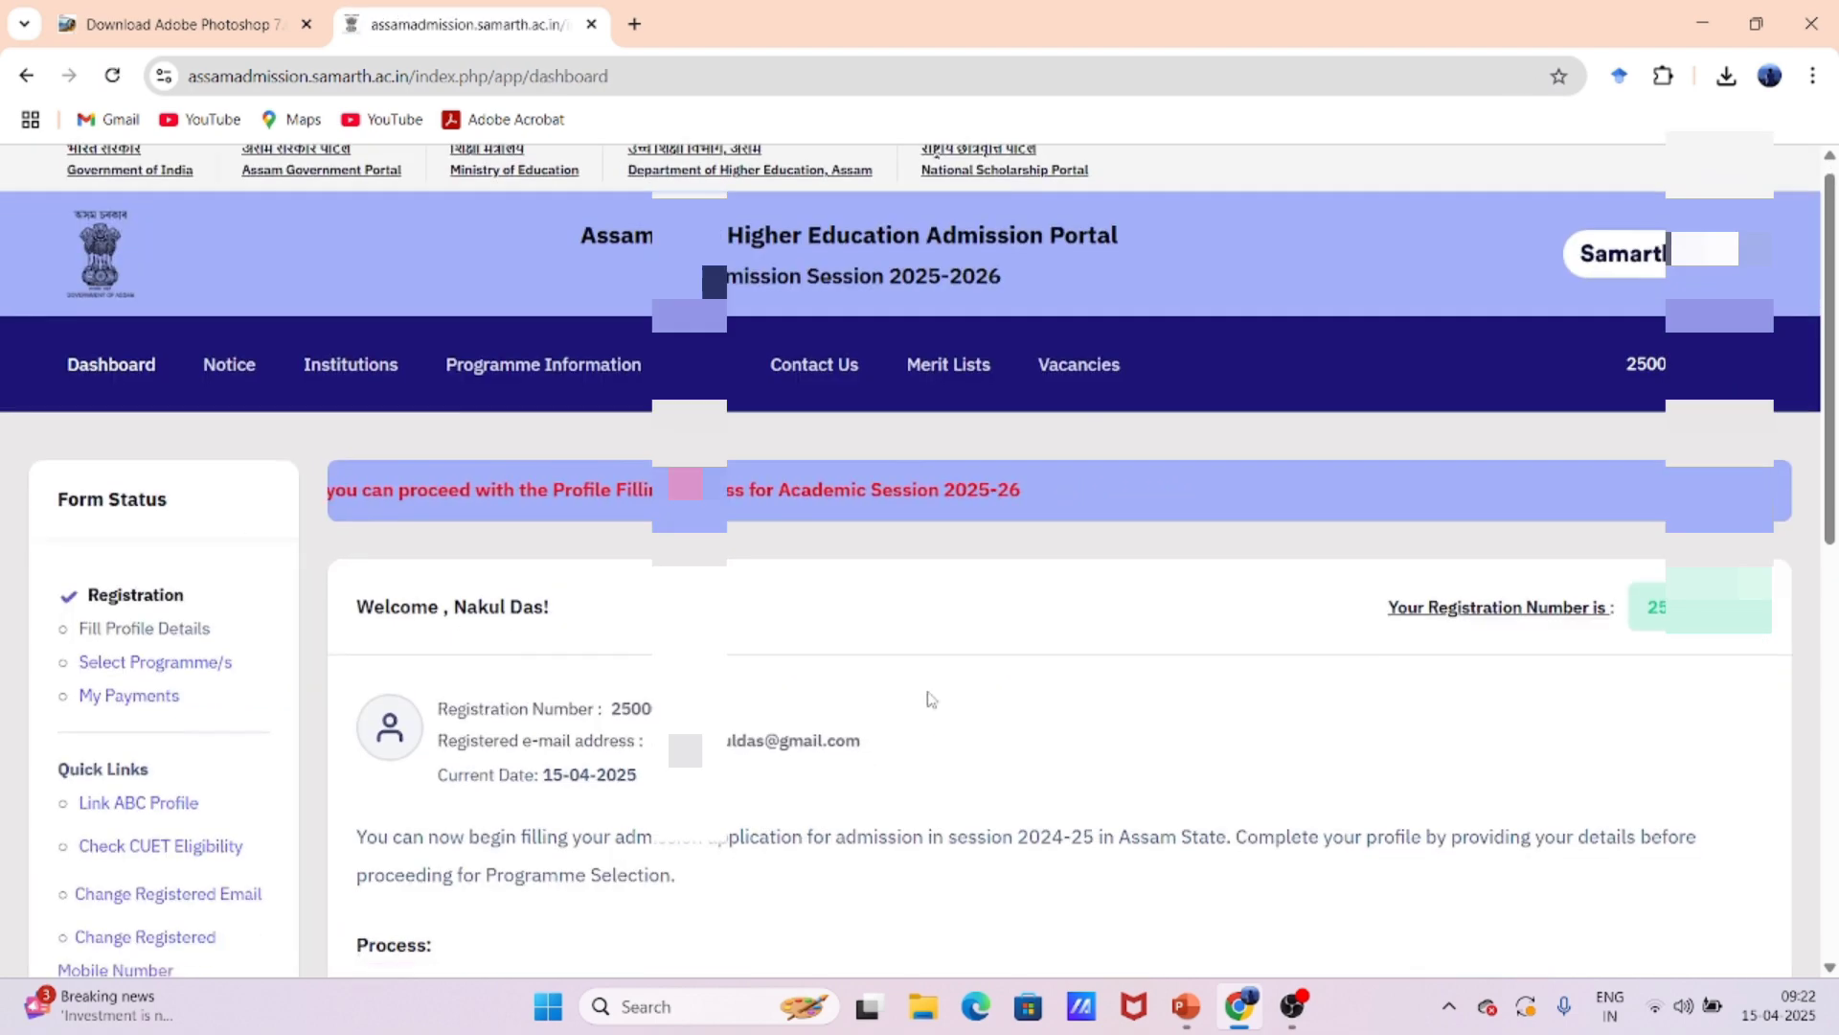
- Open the profile completion form from the dashboard and set the applicant's gender to Male
scroll(931, 700, down, 5)
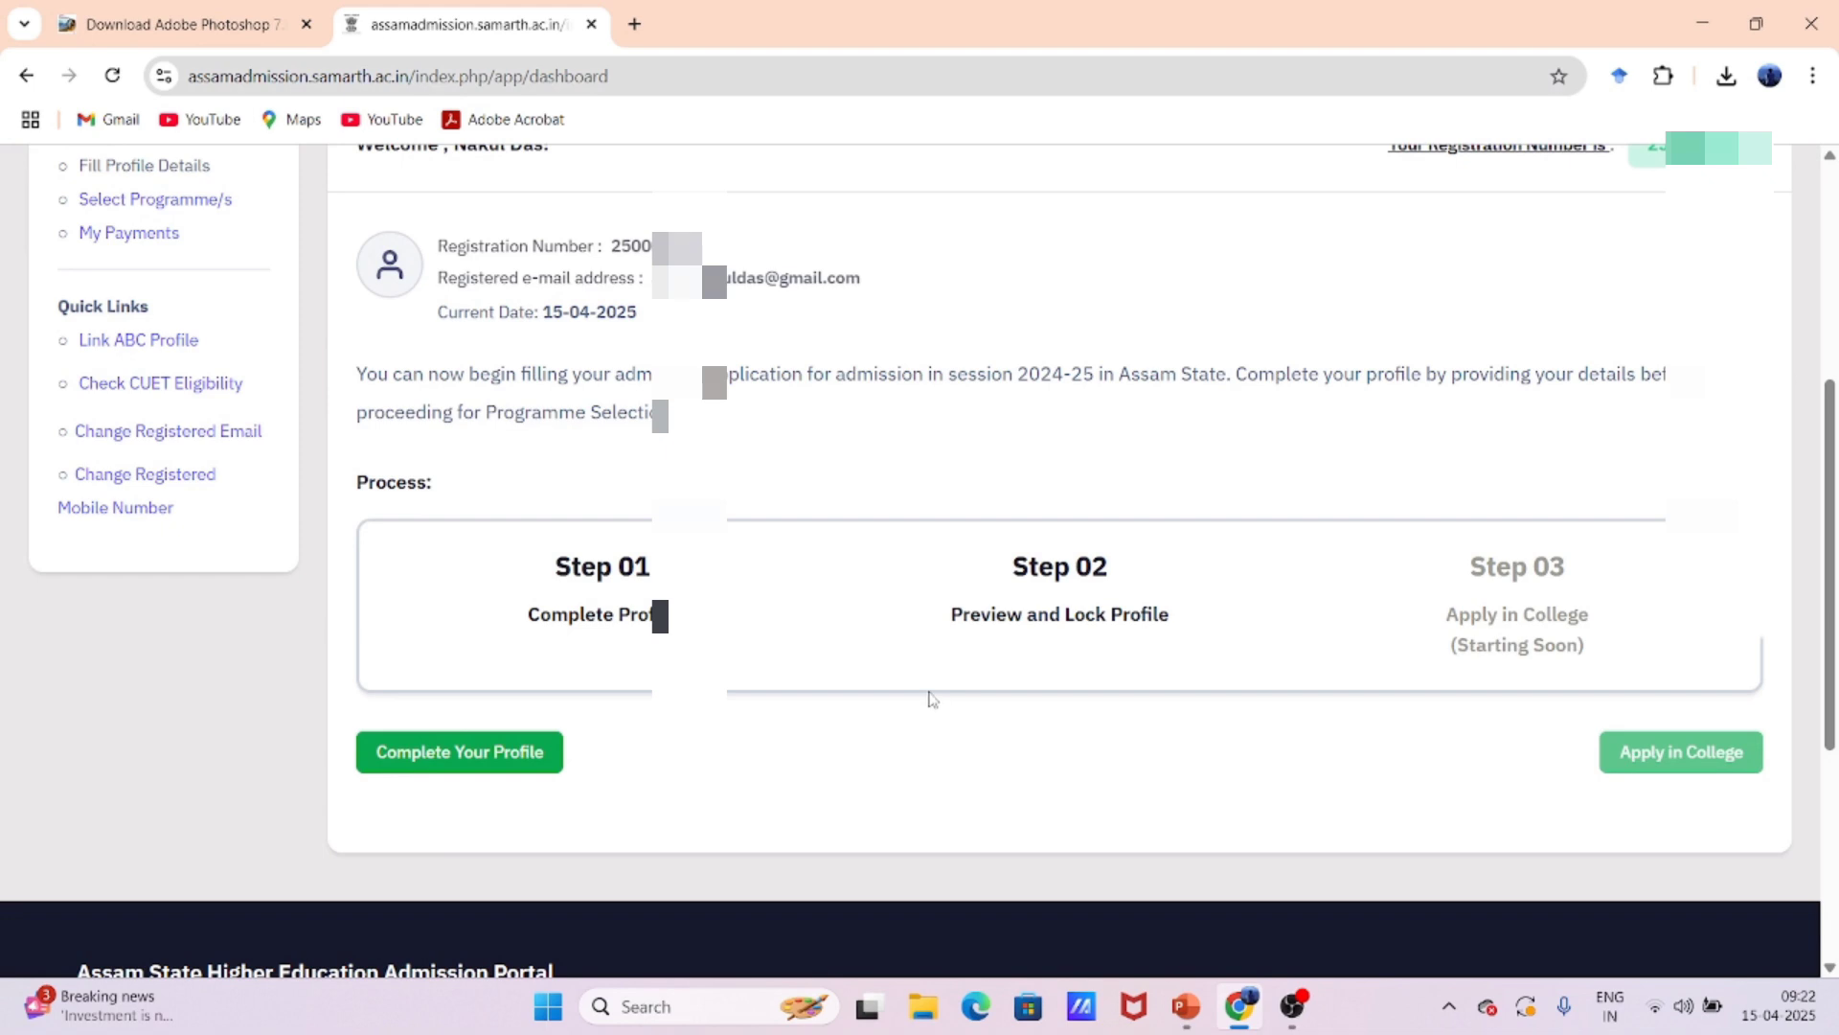
click(509, 756)
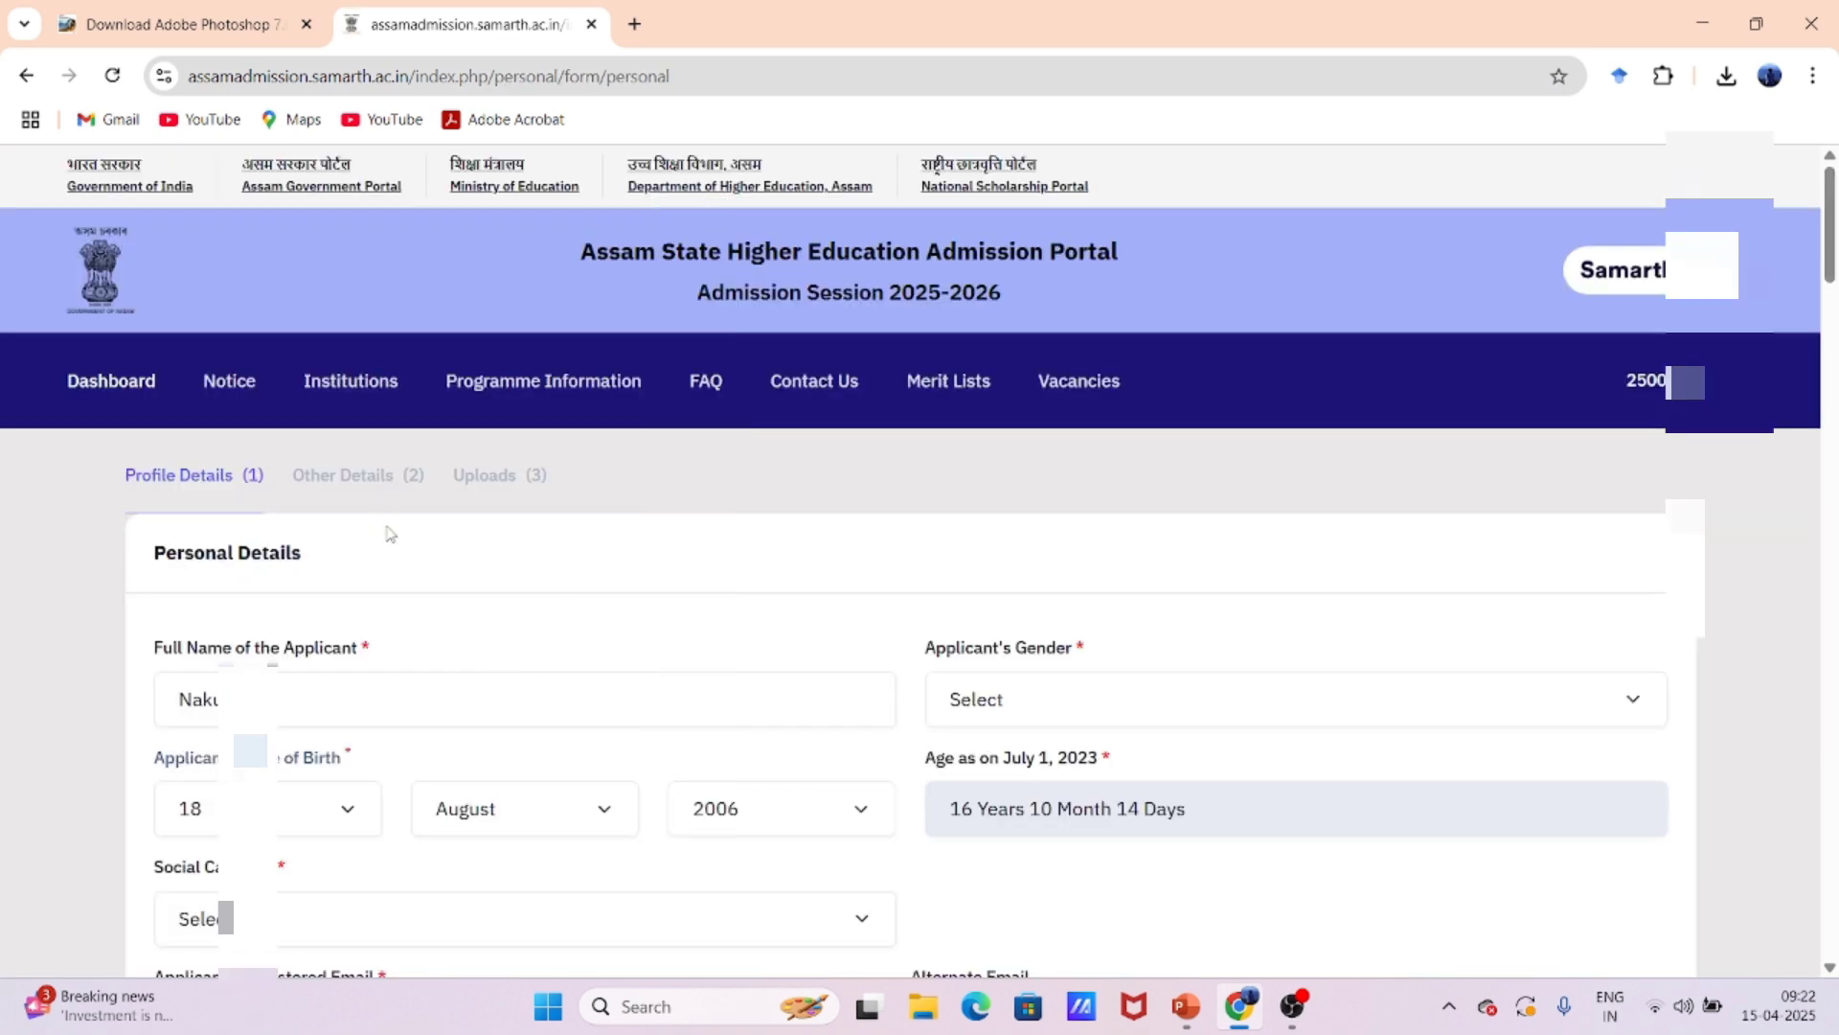
scroll(389, 533, down, 3)
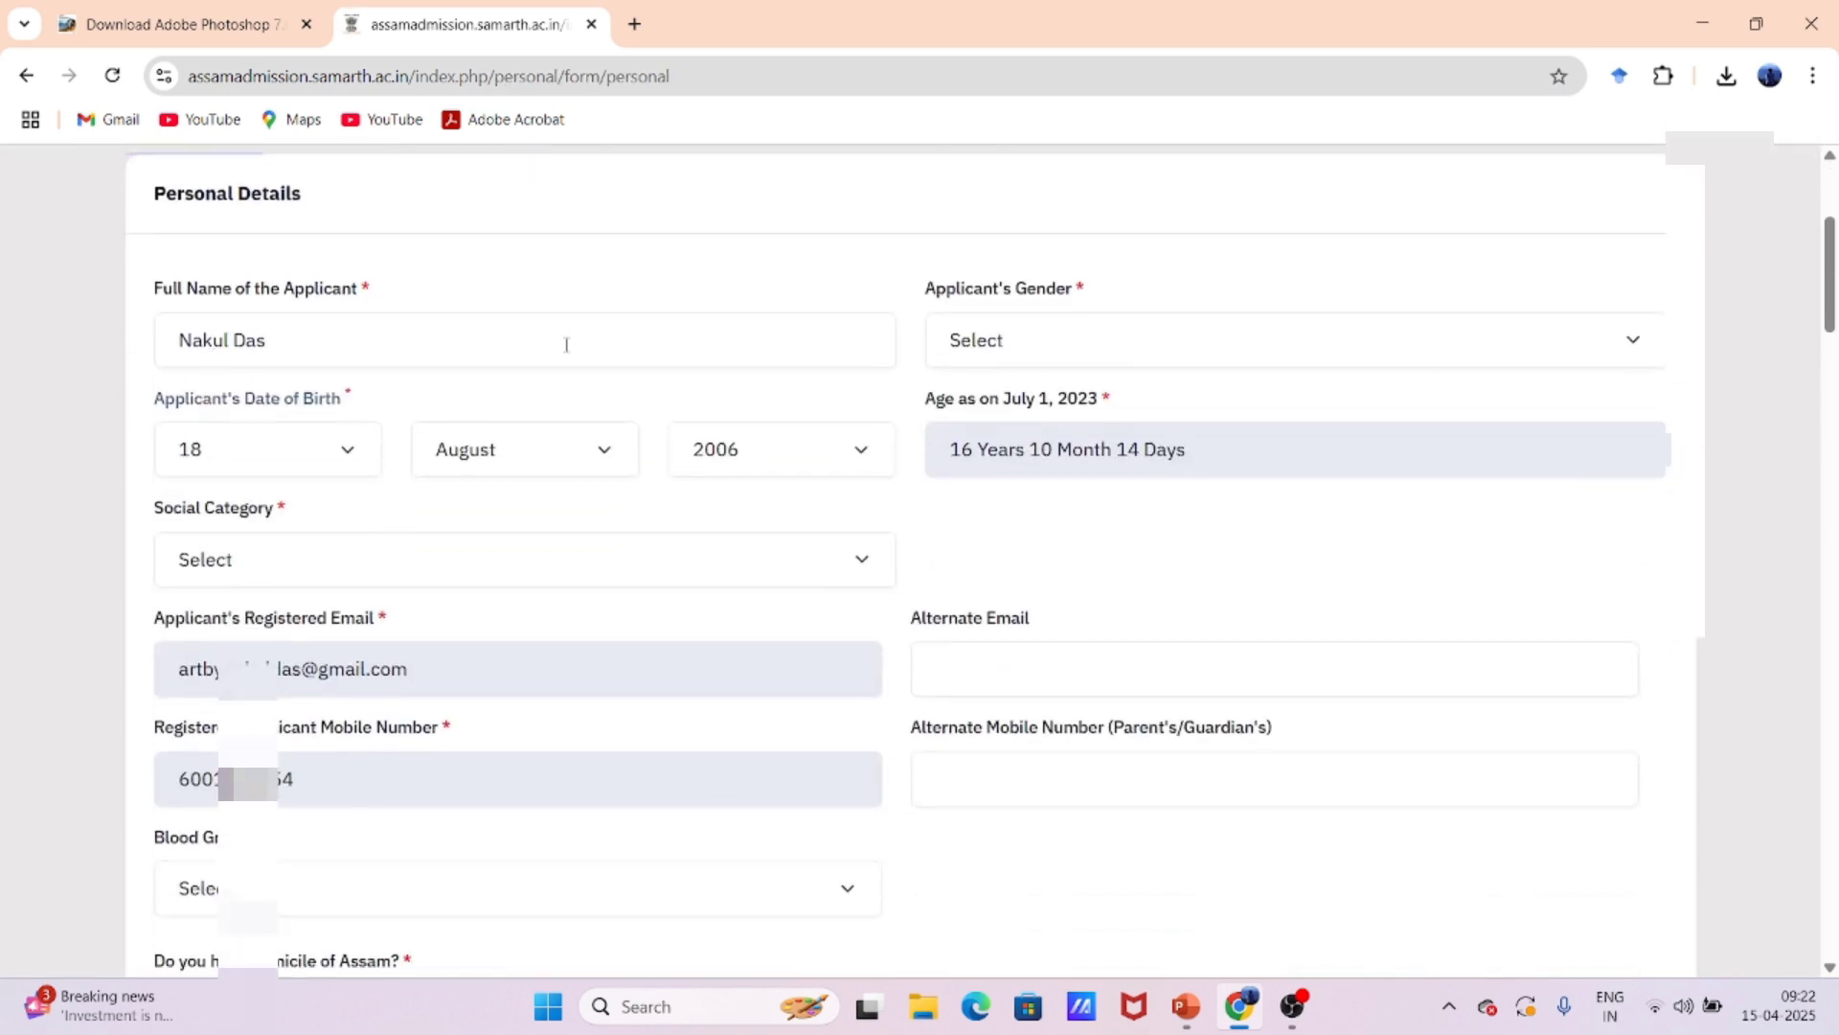
click(992, 342)
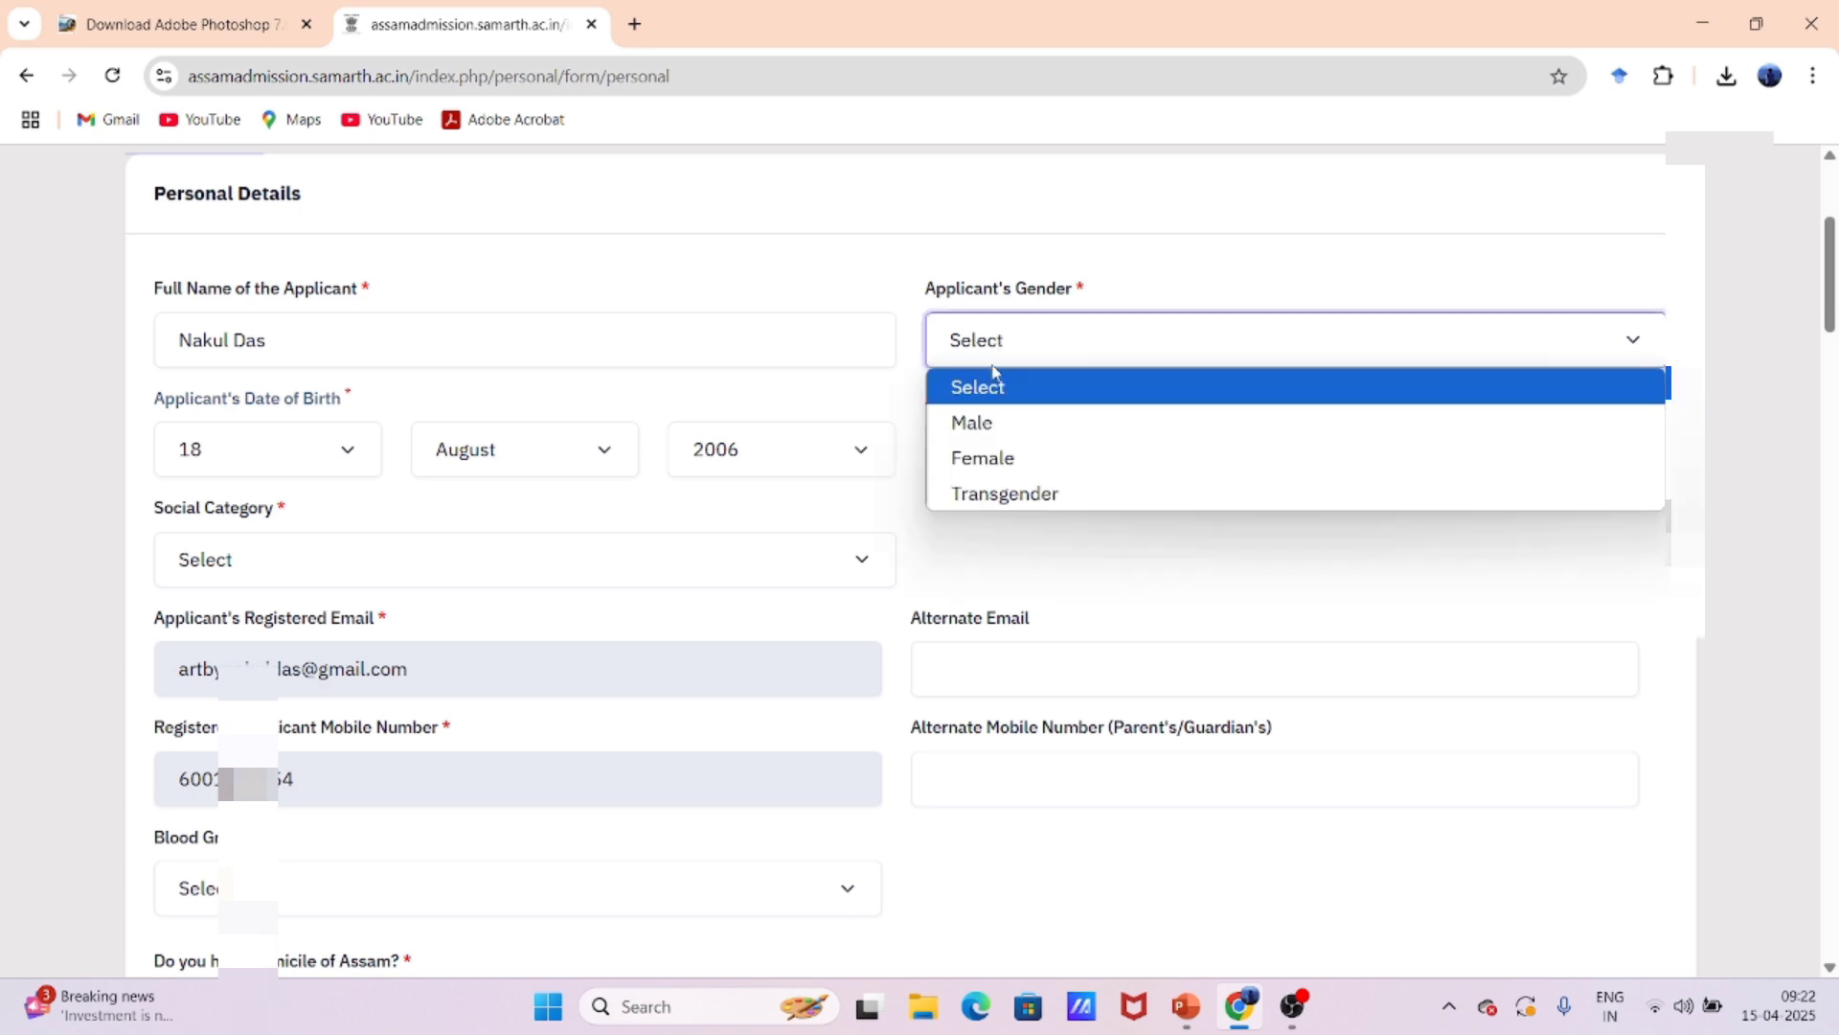
click(997, 425)
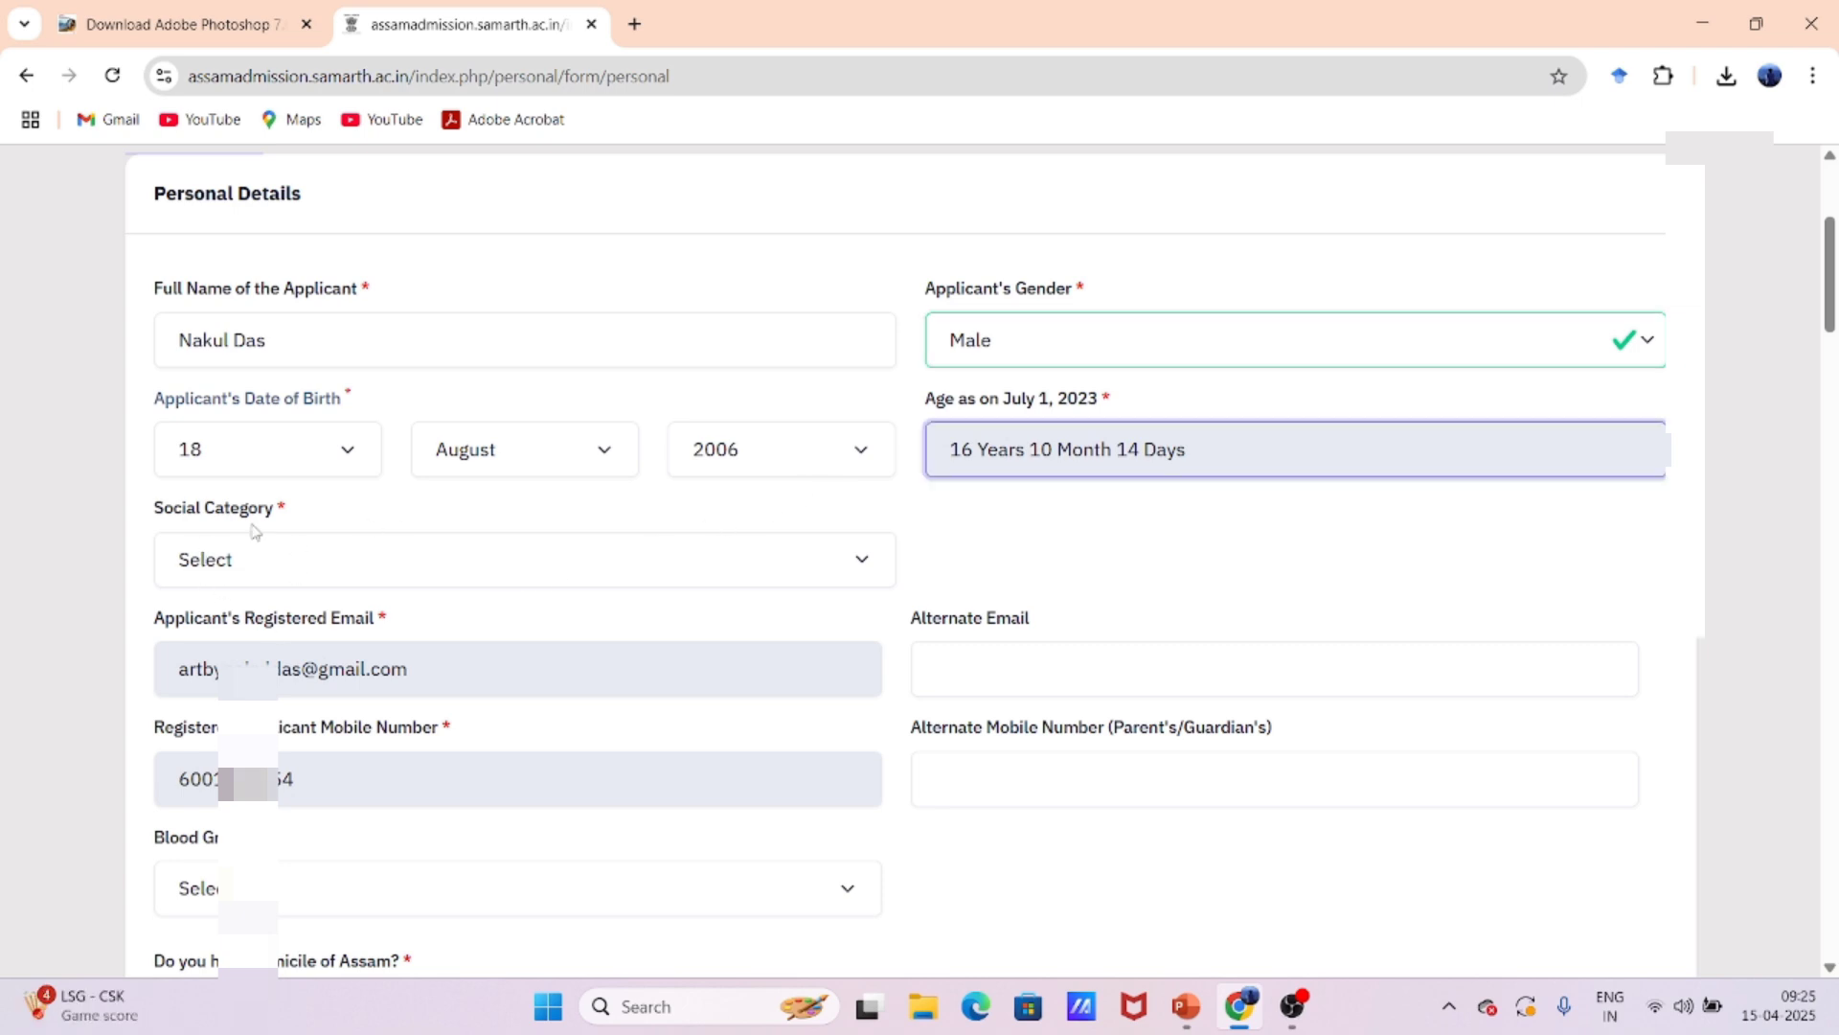
- Set the applicant's social category to Scheduled Caste (SC) in the personal details
click(205, 561)
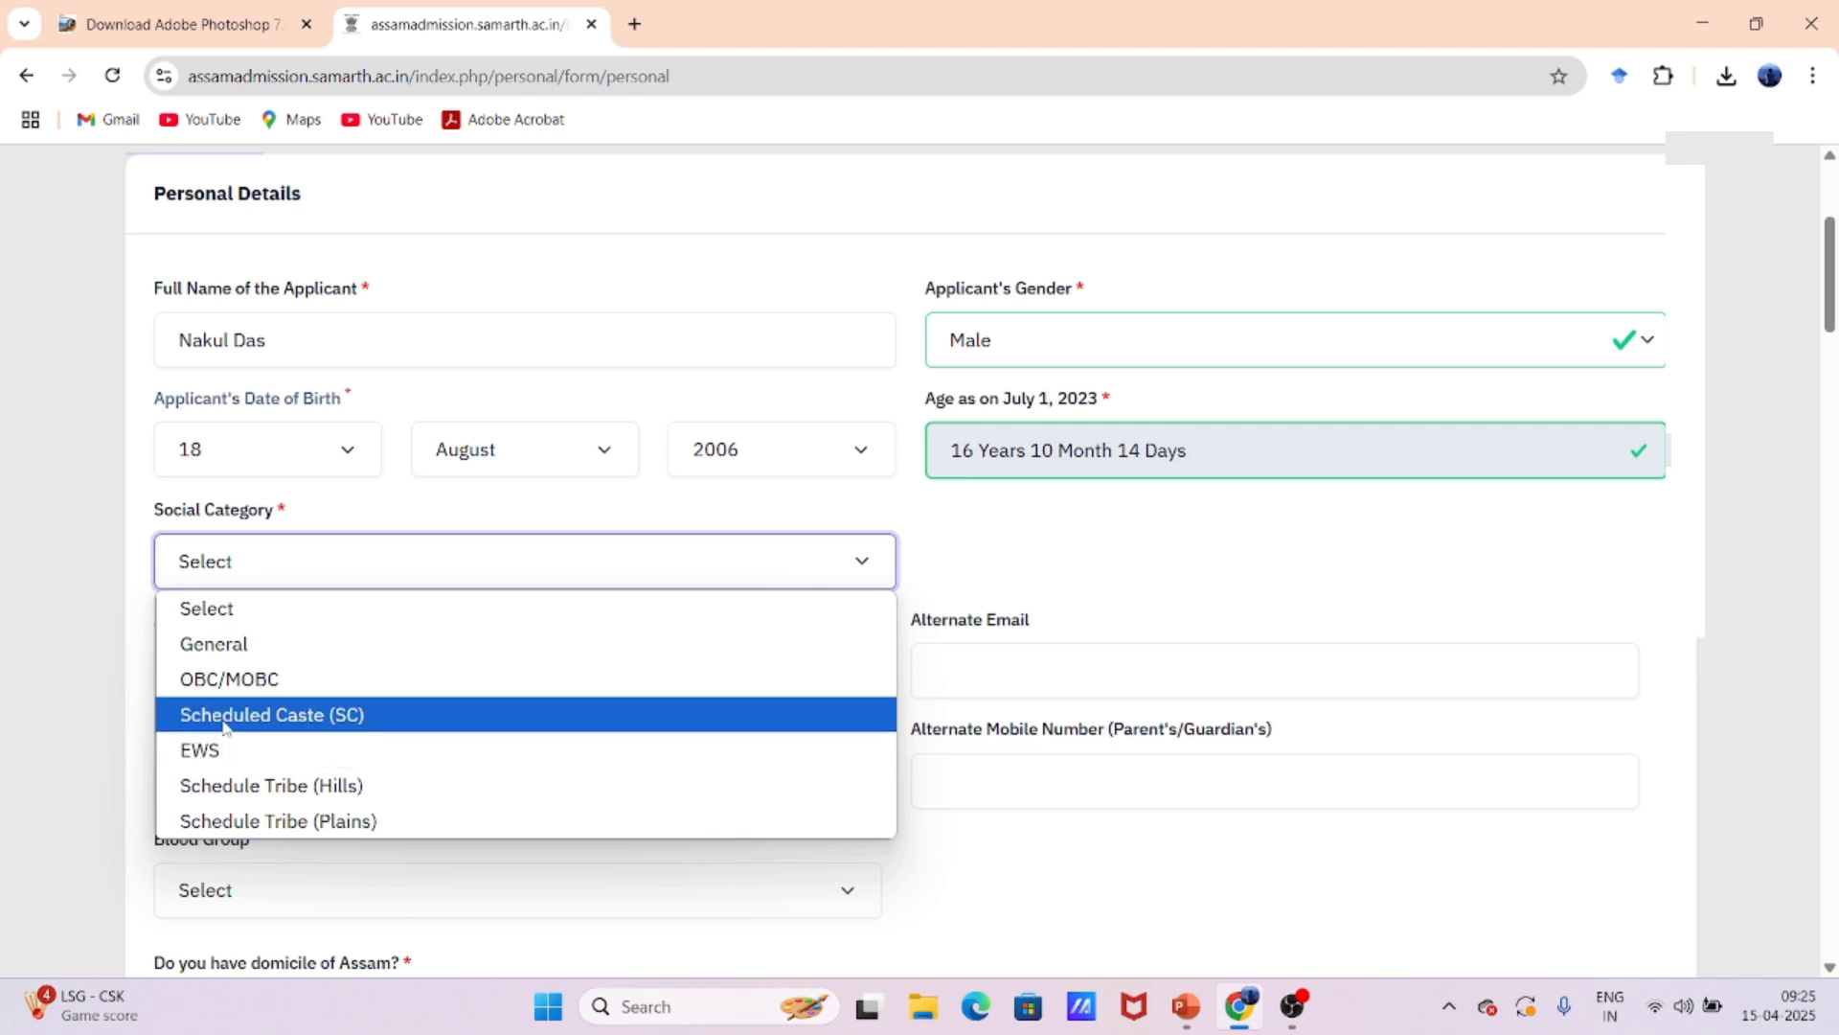
click(303, 725)
scroll(303, 718, down, 1)
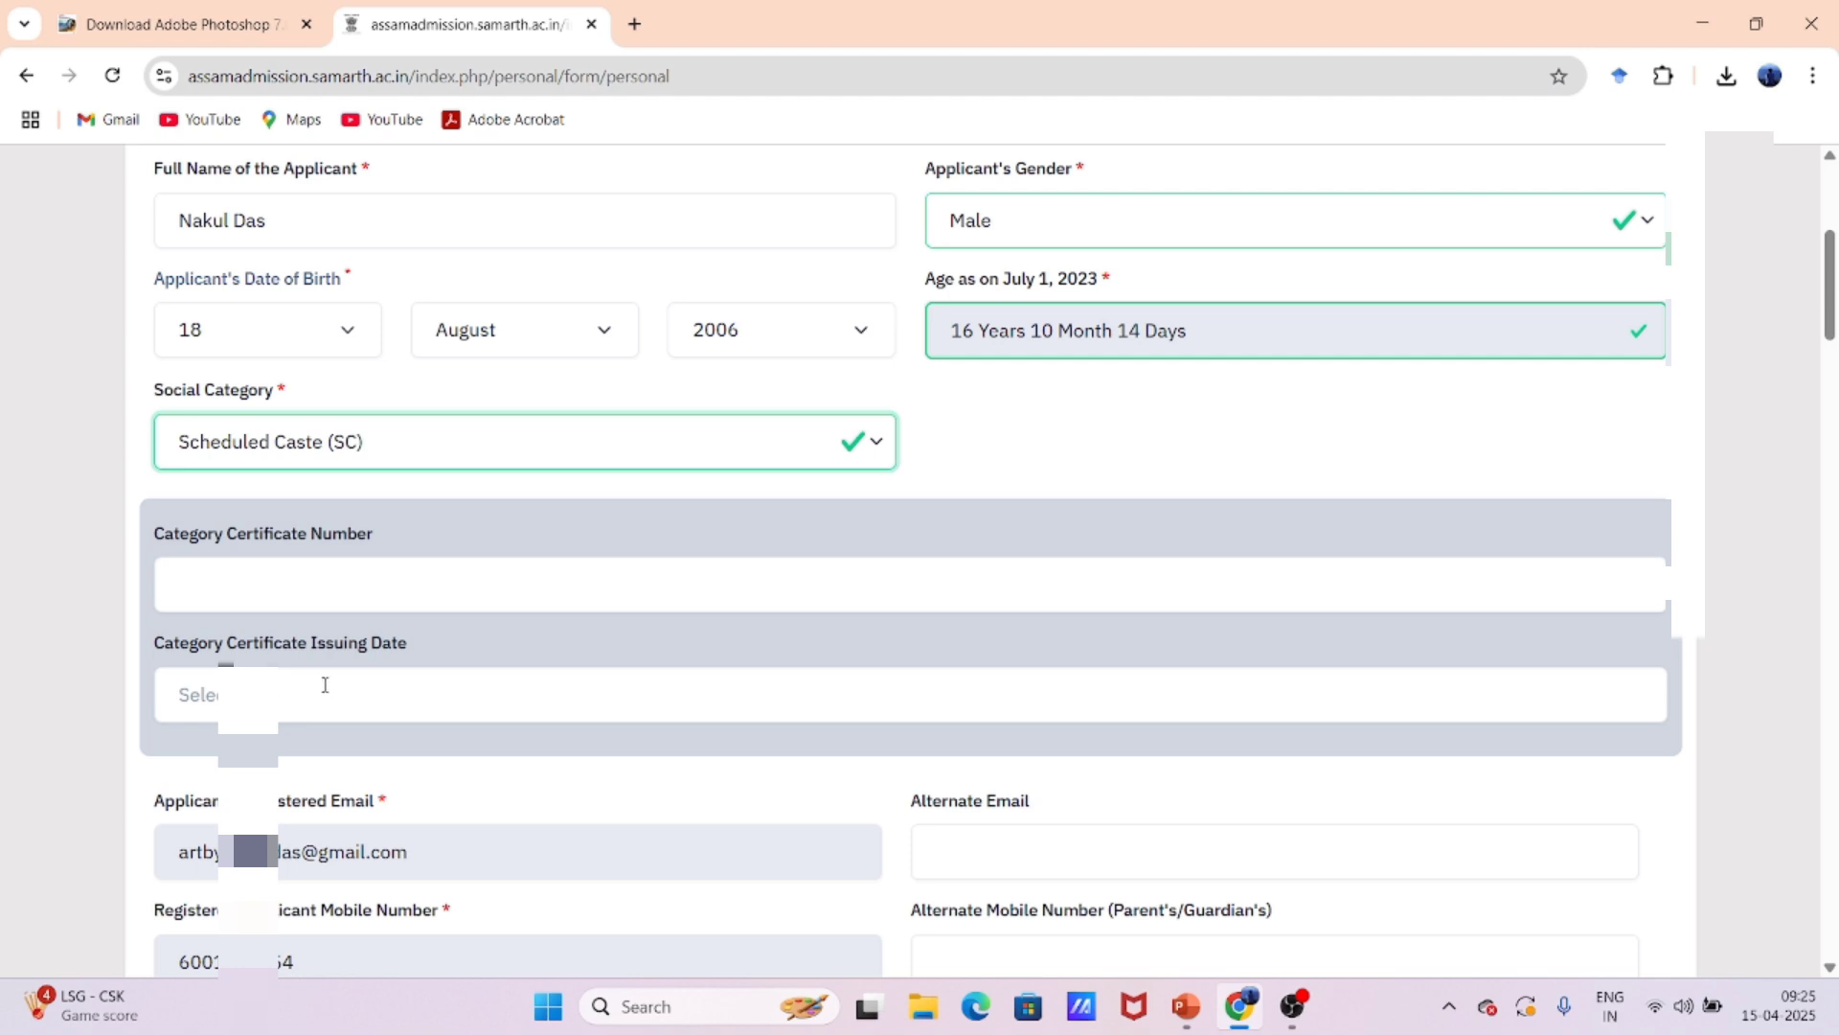
- Highlight the alternate email and alternate mobile number labels, and set the blood group to A+
scroll(299, 697, down, 5)
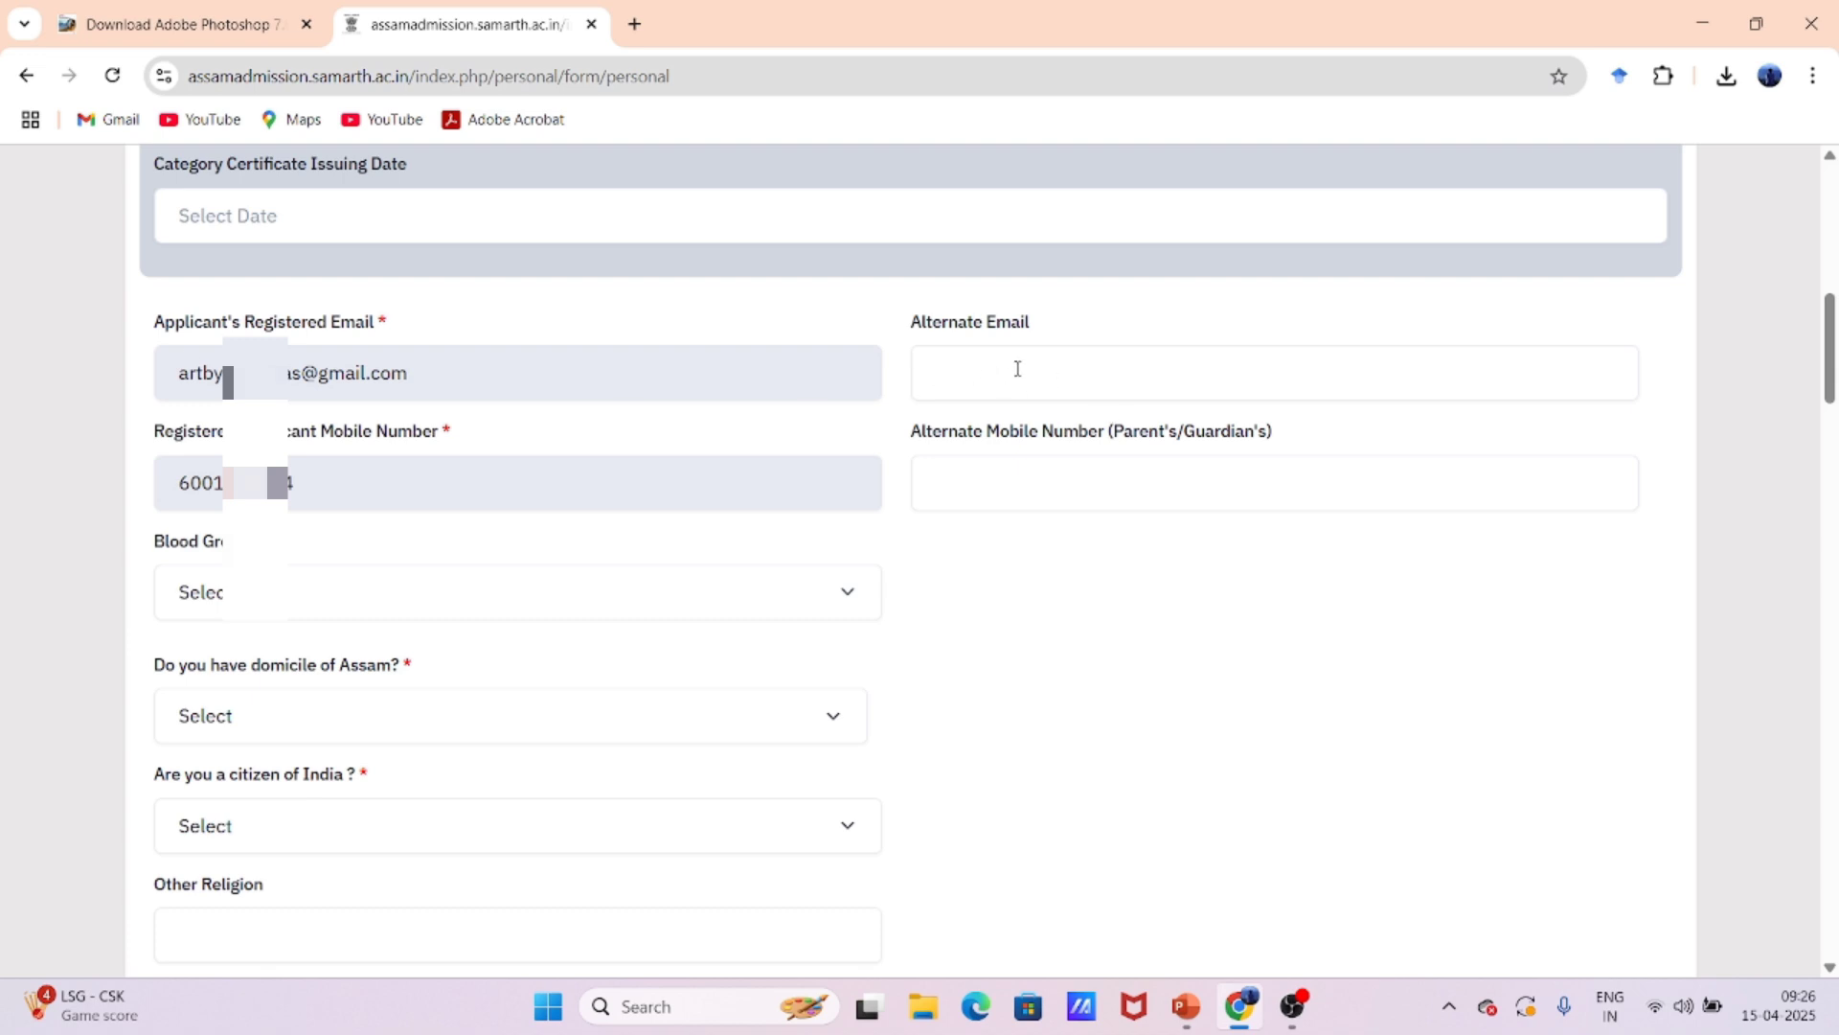
drag(911, 320, 1035, 326)
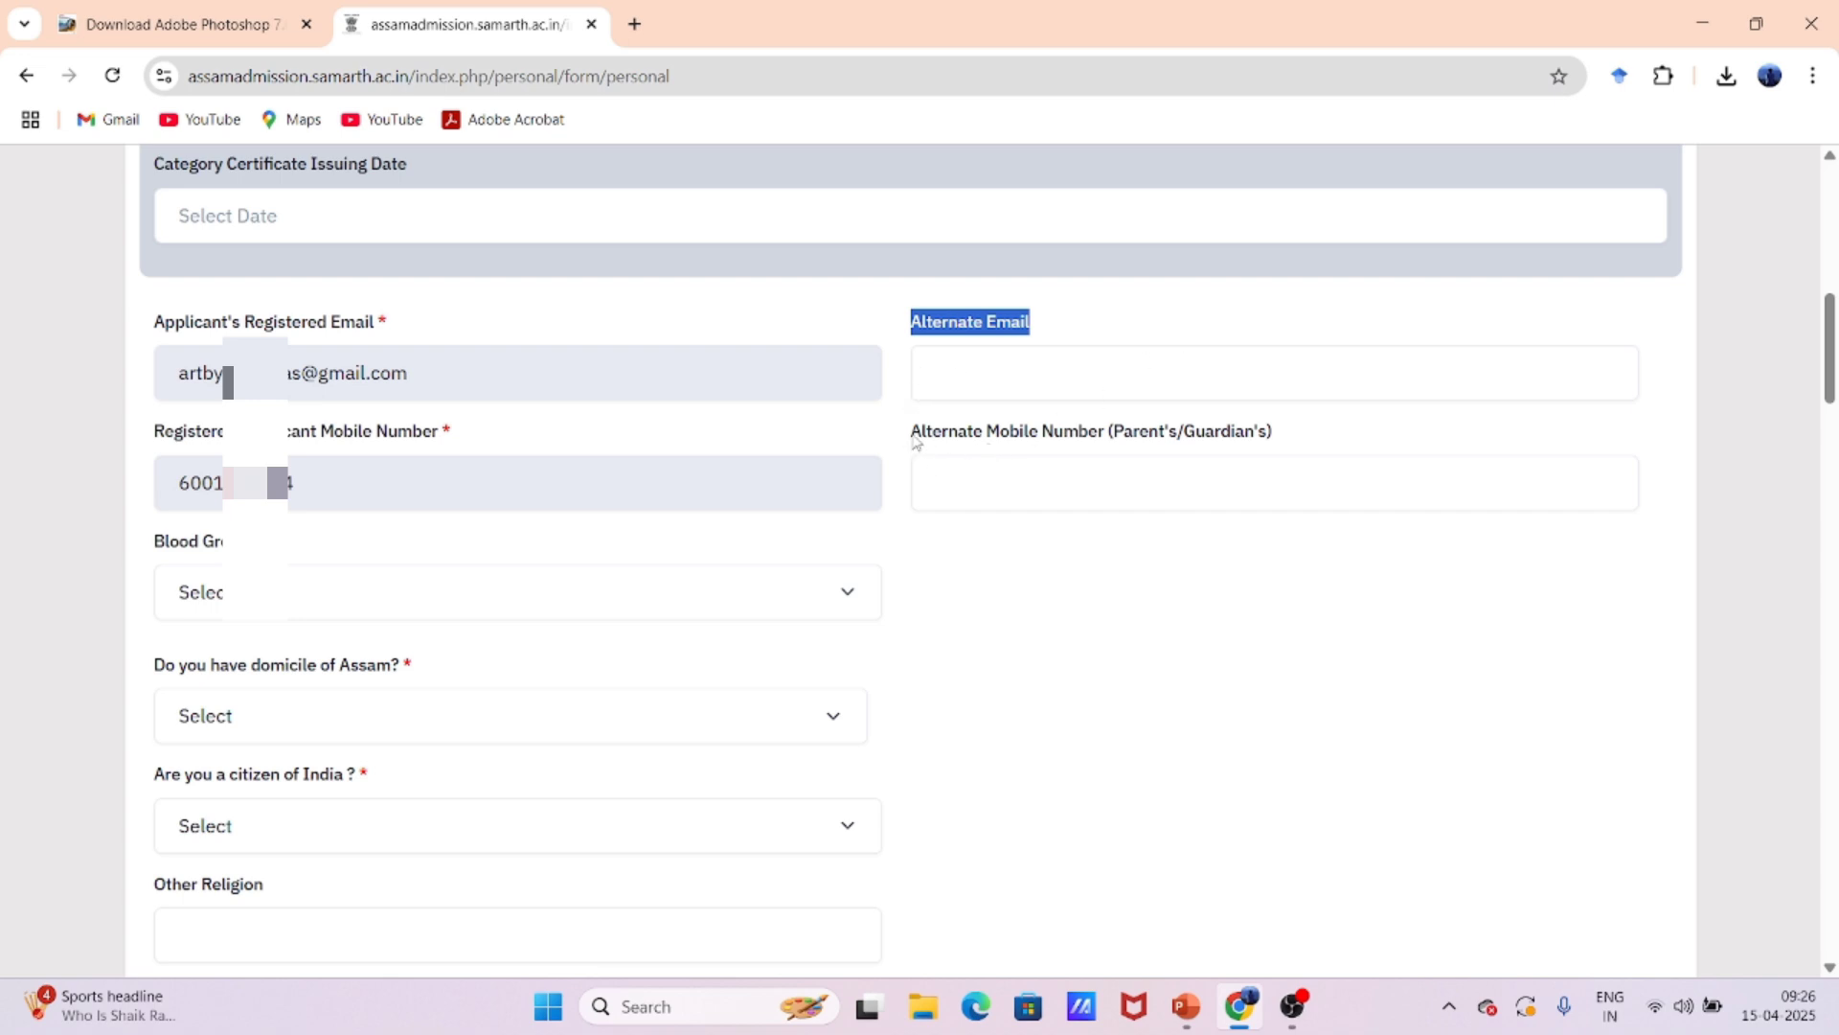
drag(915, 442, 1107, 433)
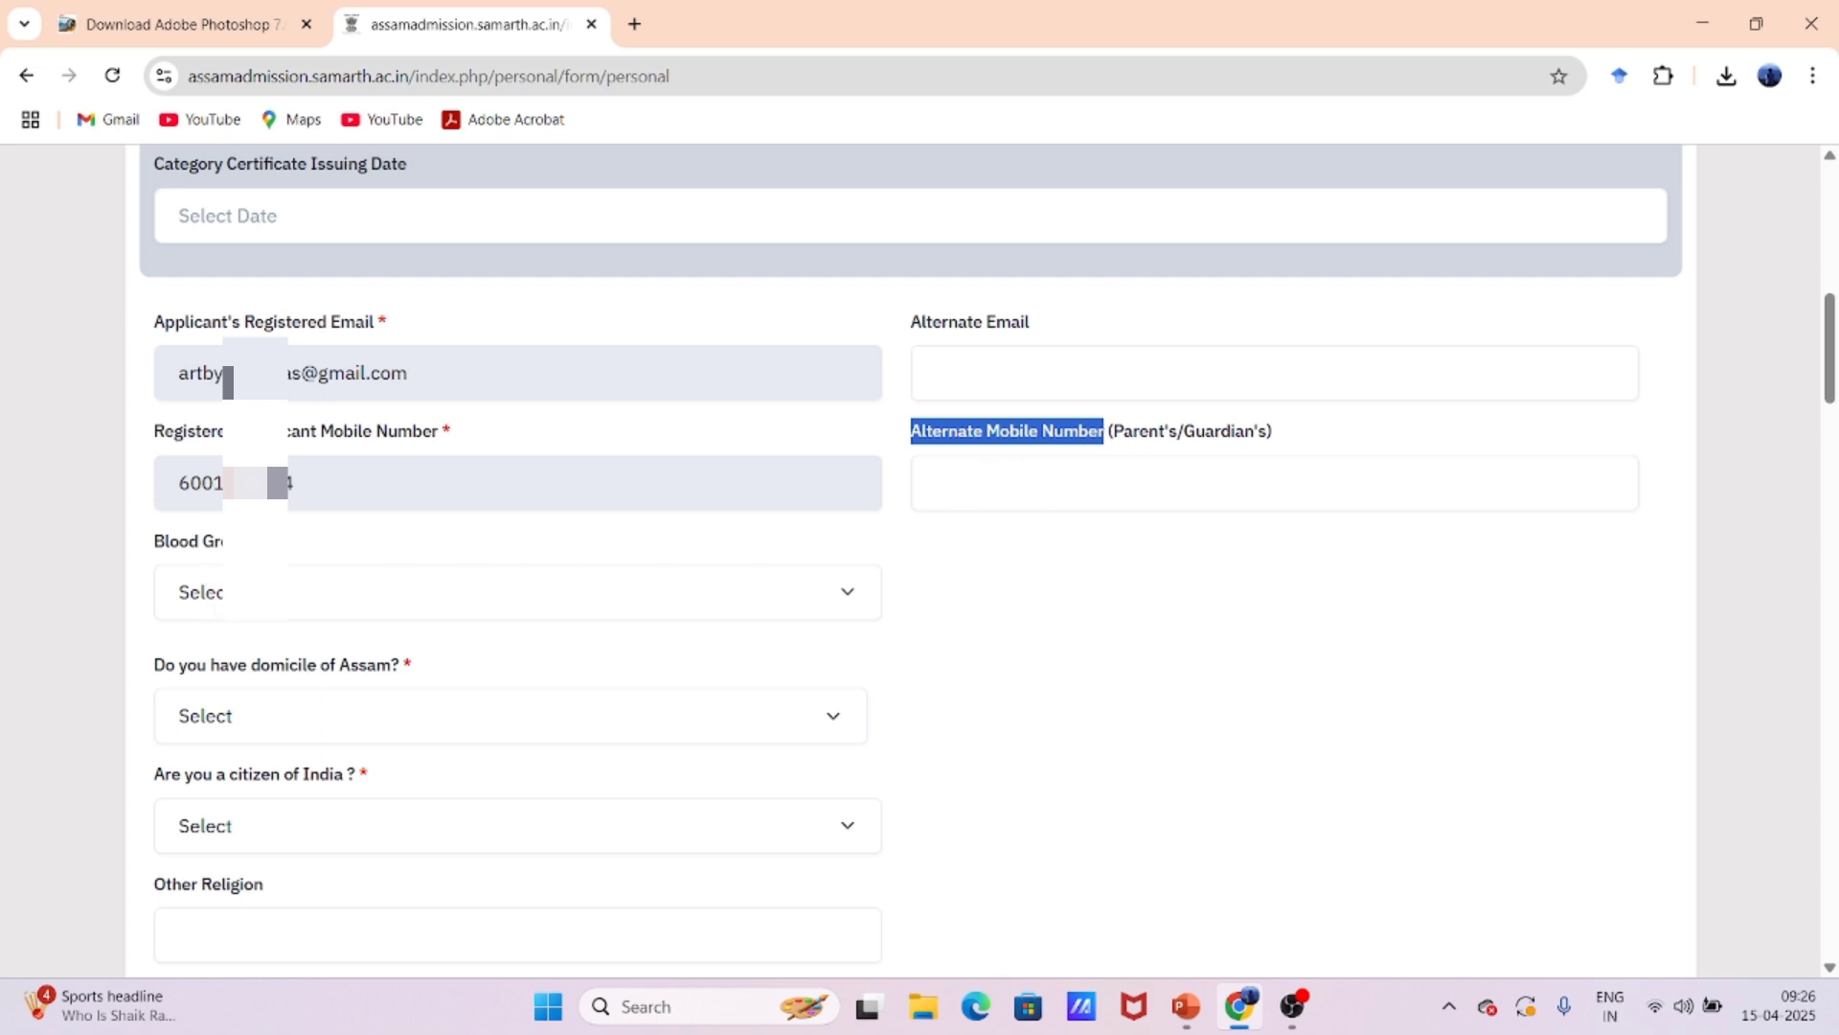
click(767, 613)
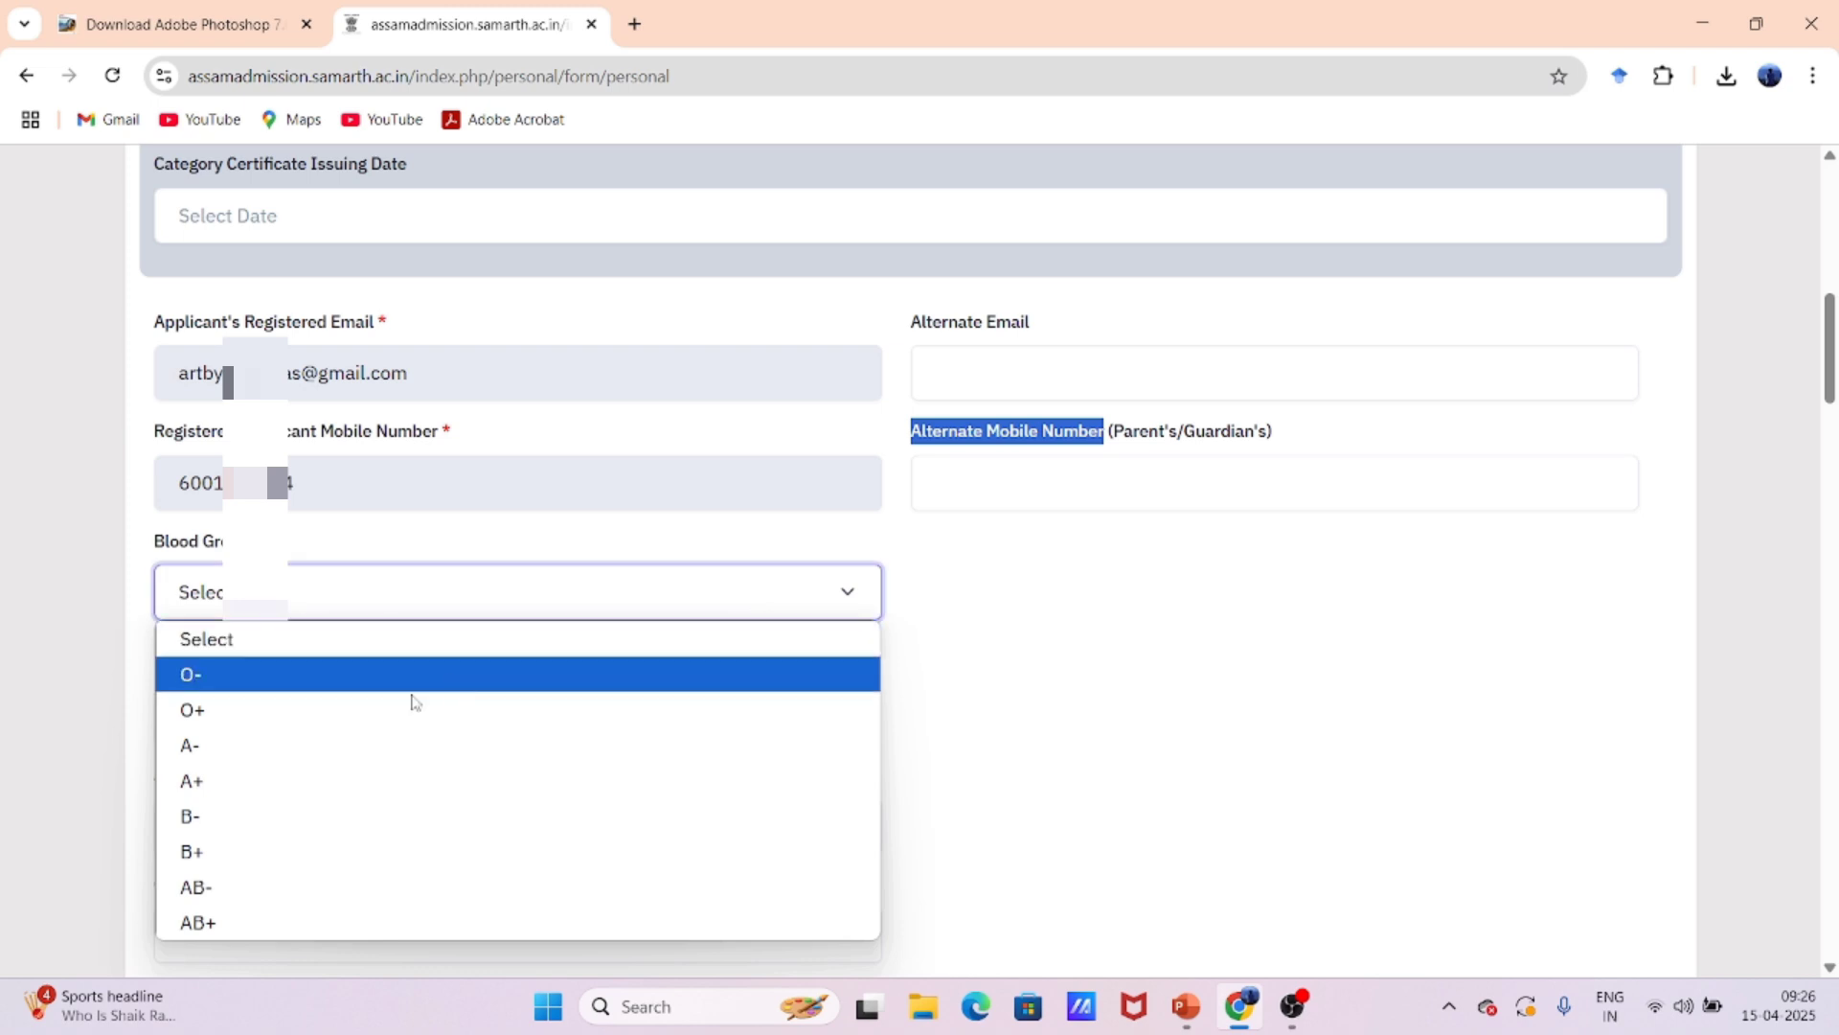
click(295, 783)
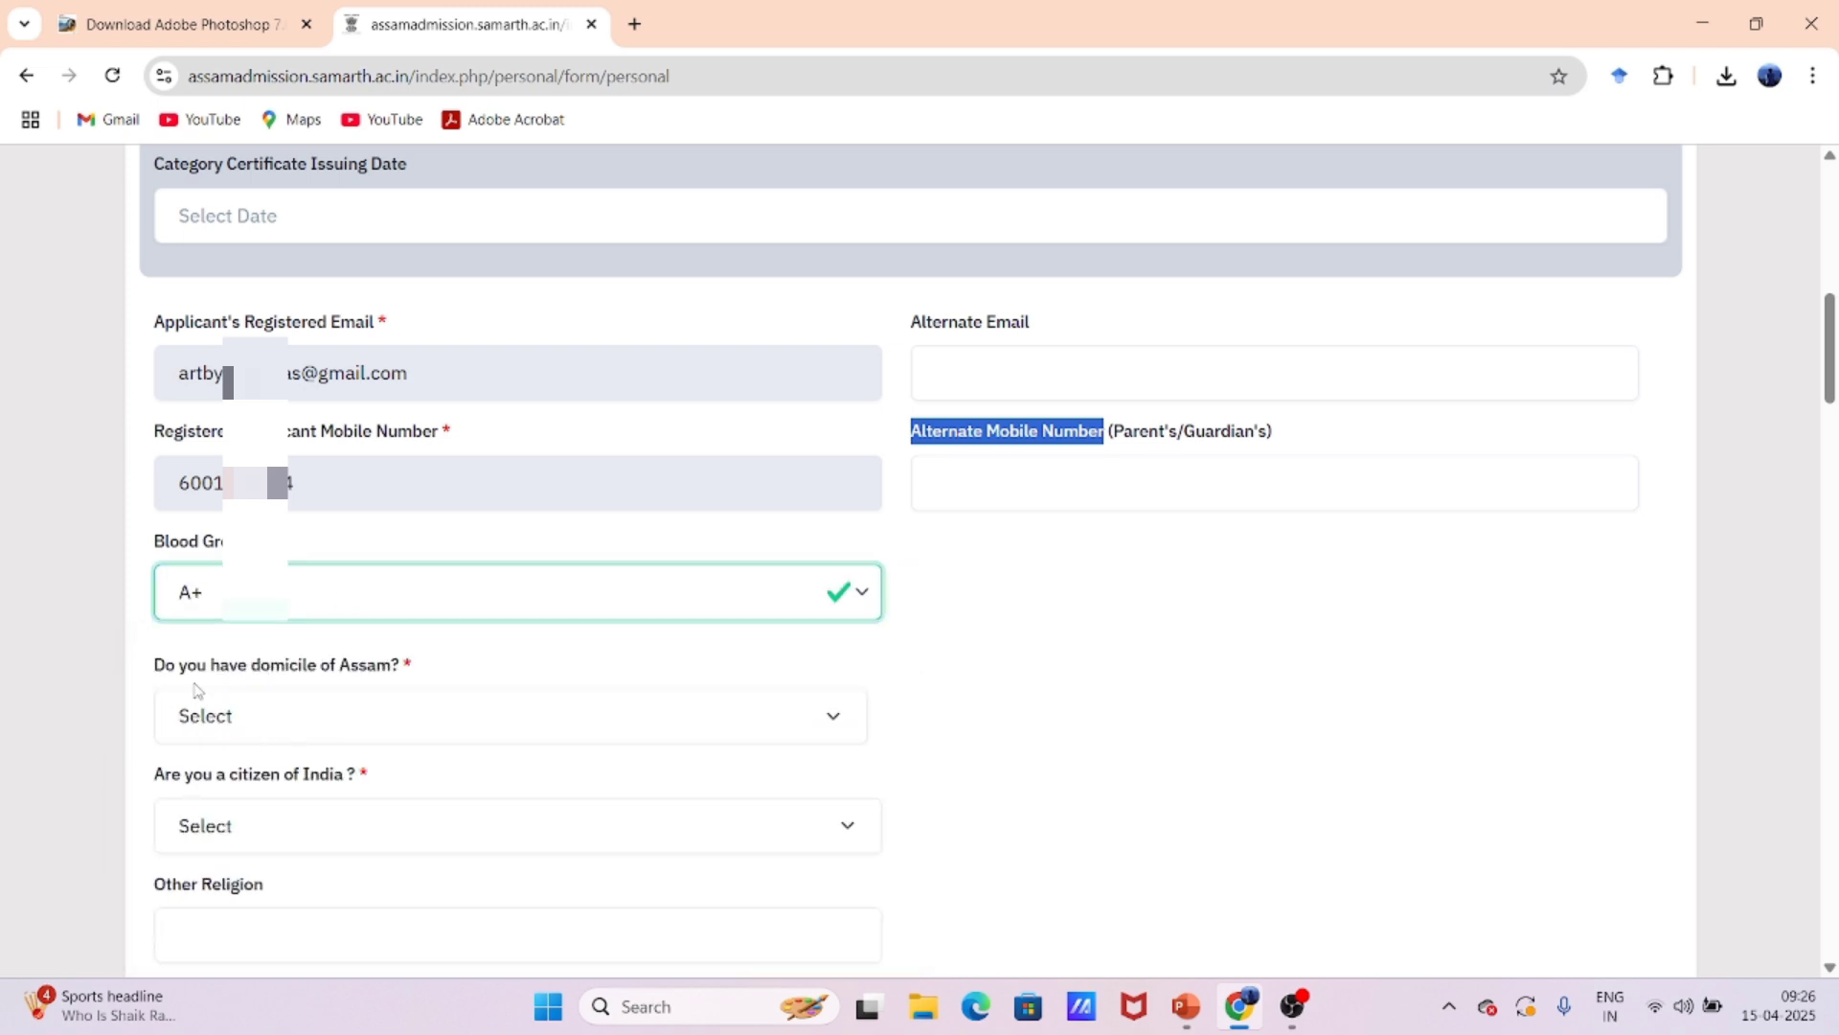
- Answer Yes to both the Assam domicile question and the Indian citizenship question
click(151, 674)
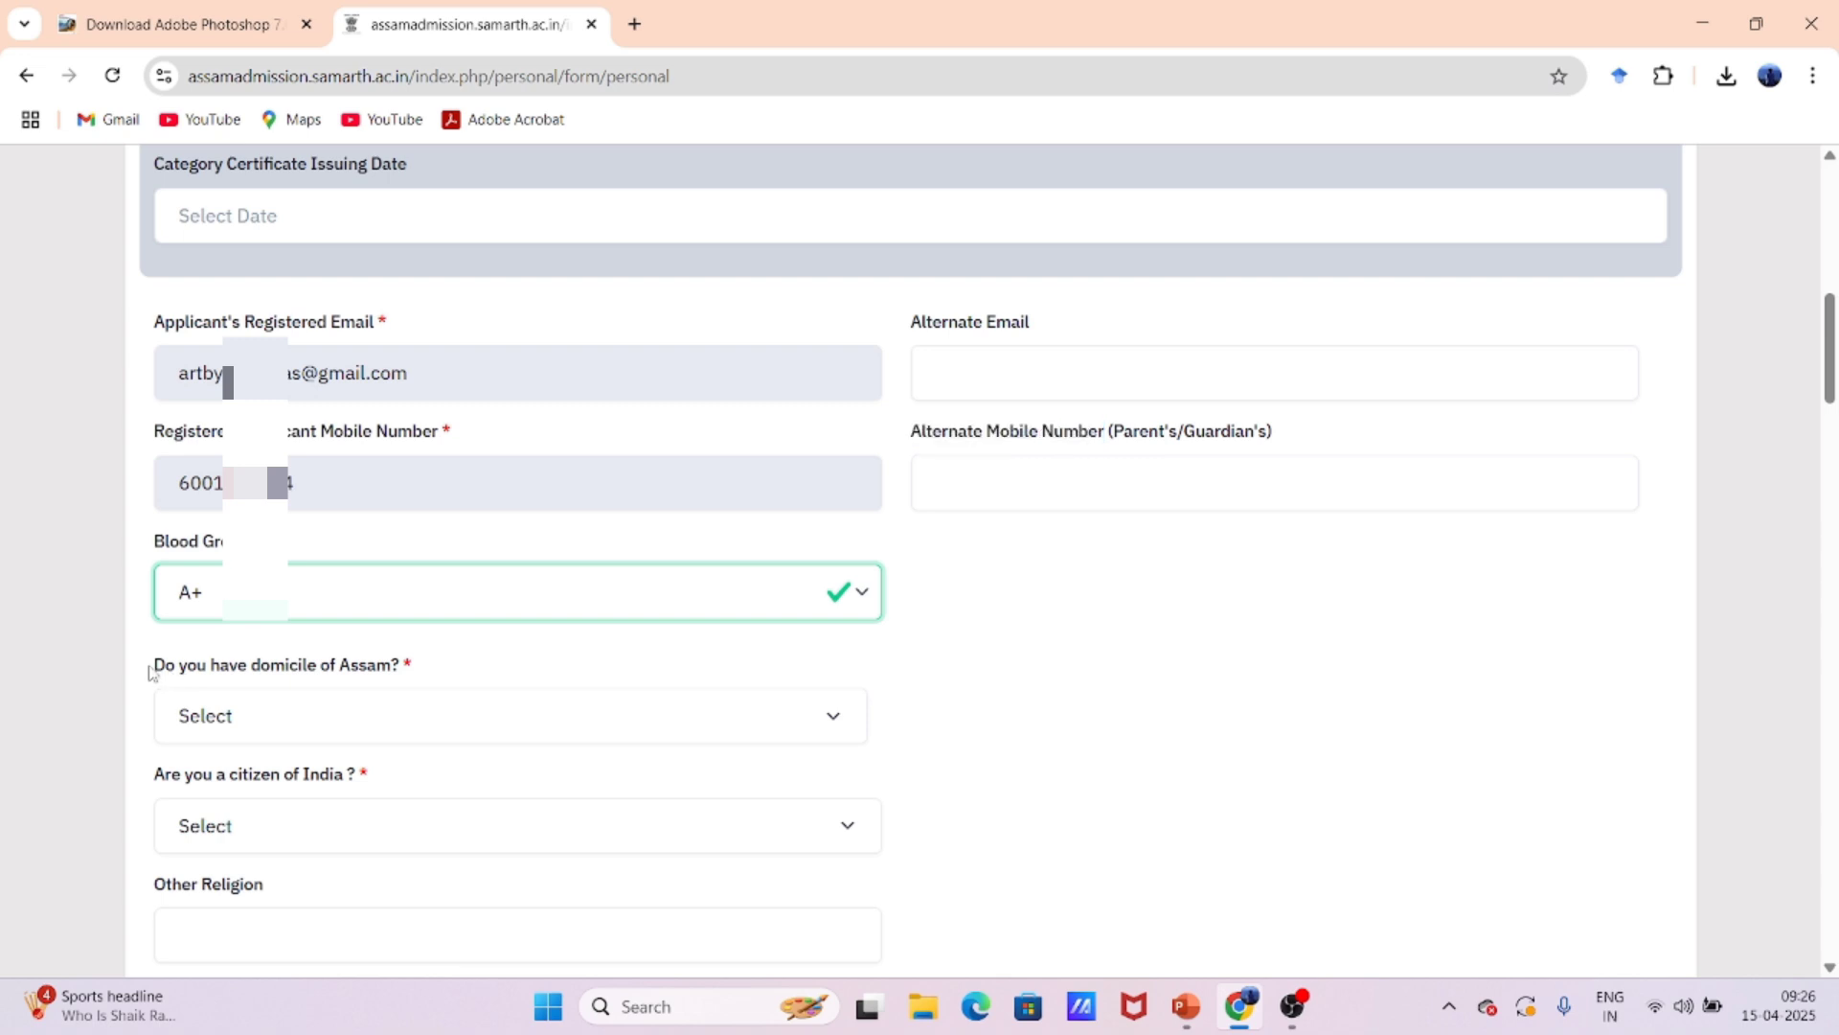
drag(151, 674, 414, 668)
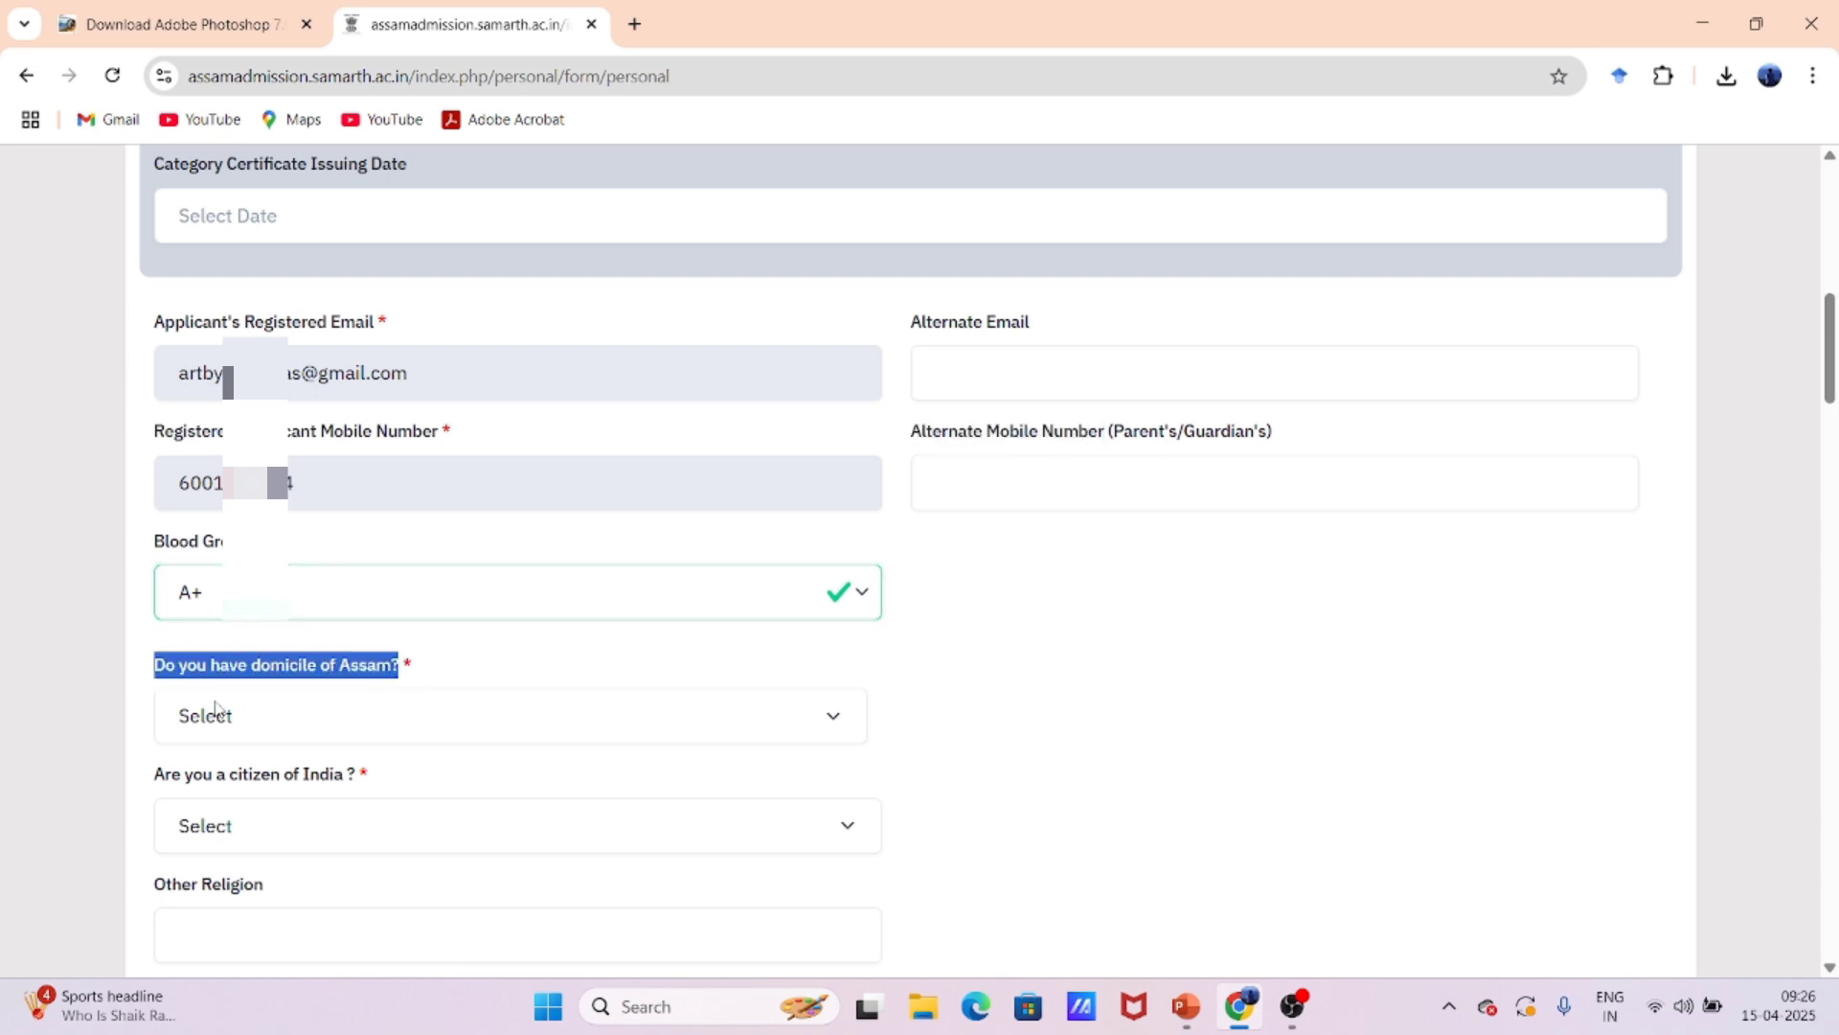
click(443, 728)
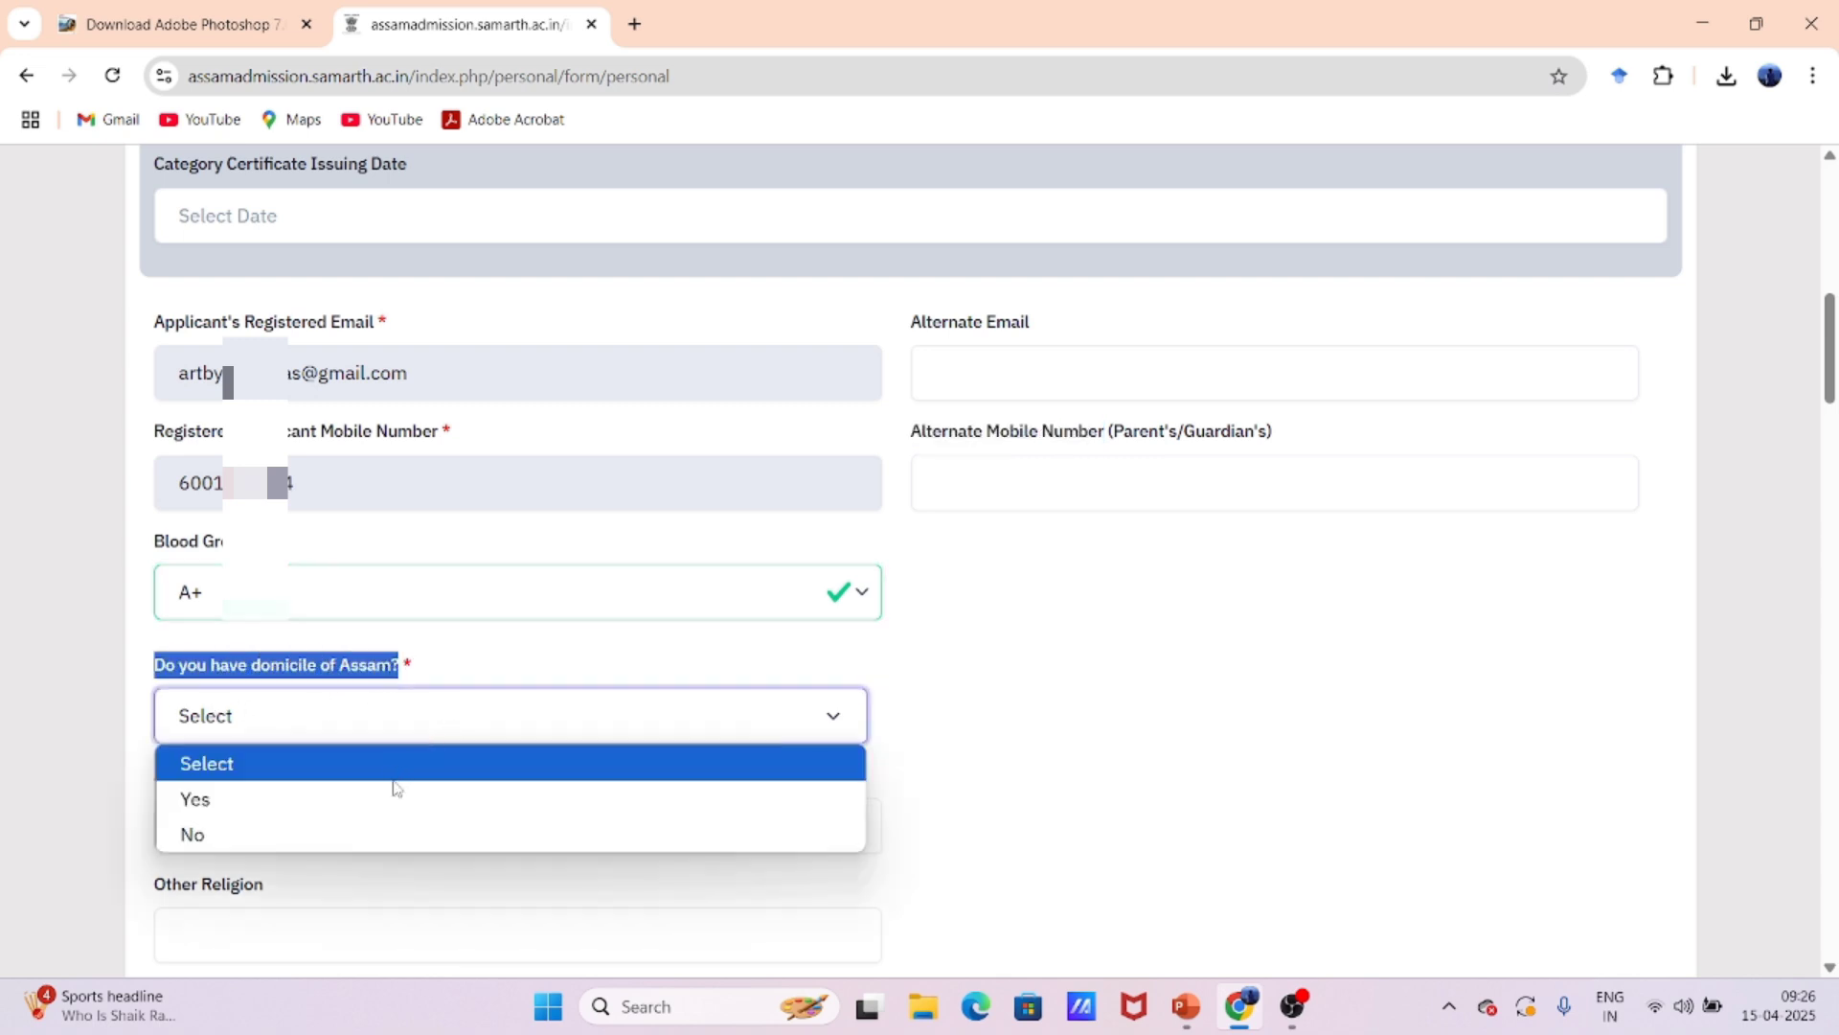
click(391, 782)
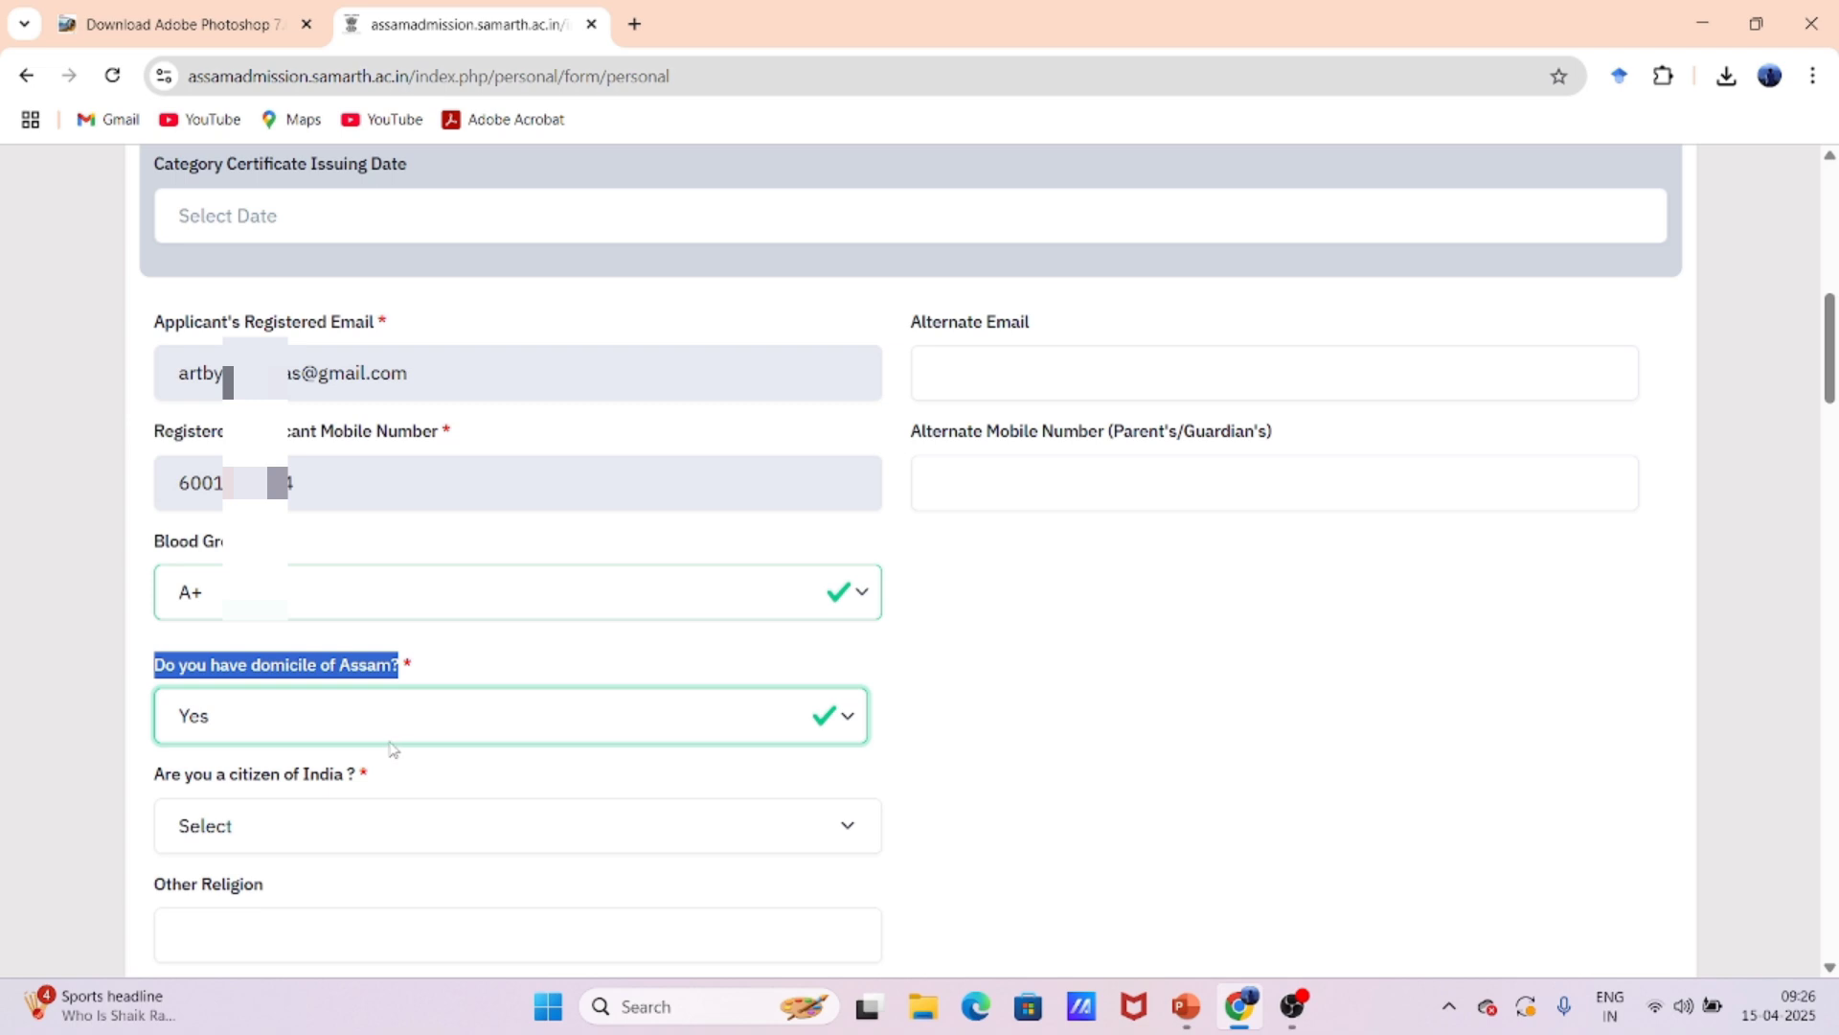
drag(155, 778, 365, 779)
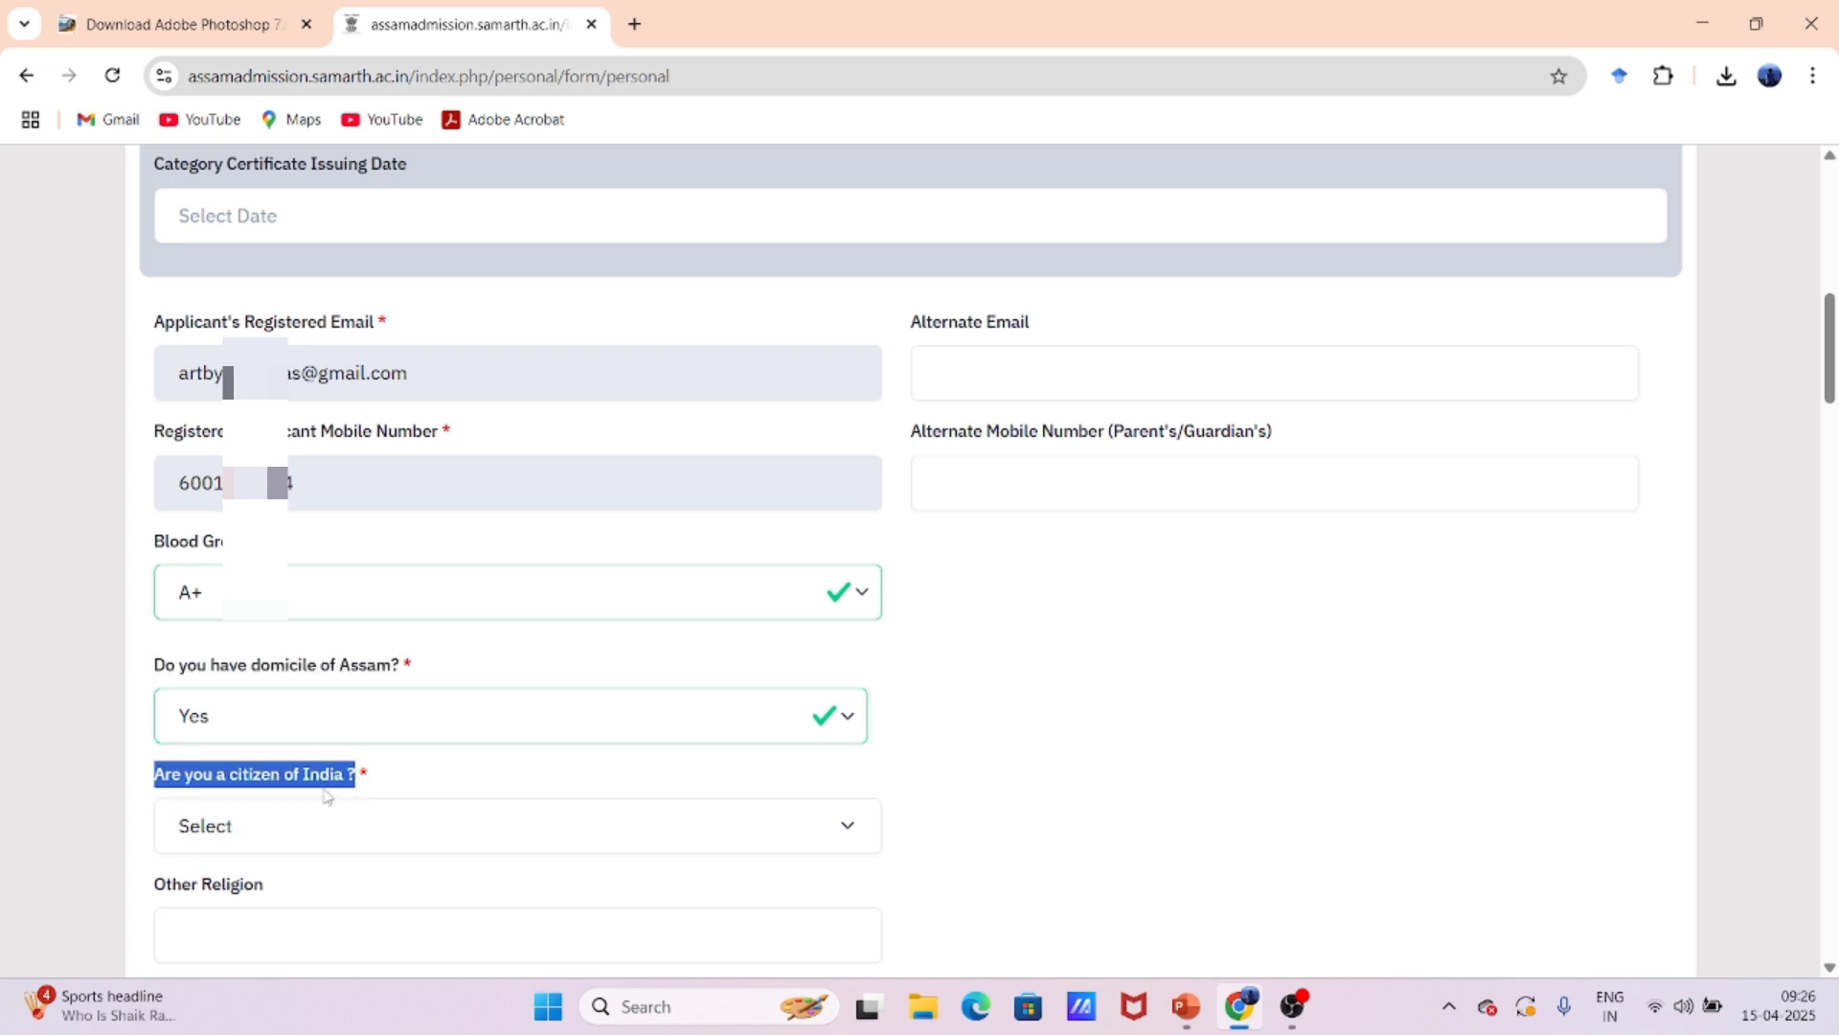
click(289, 845)
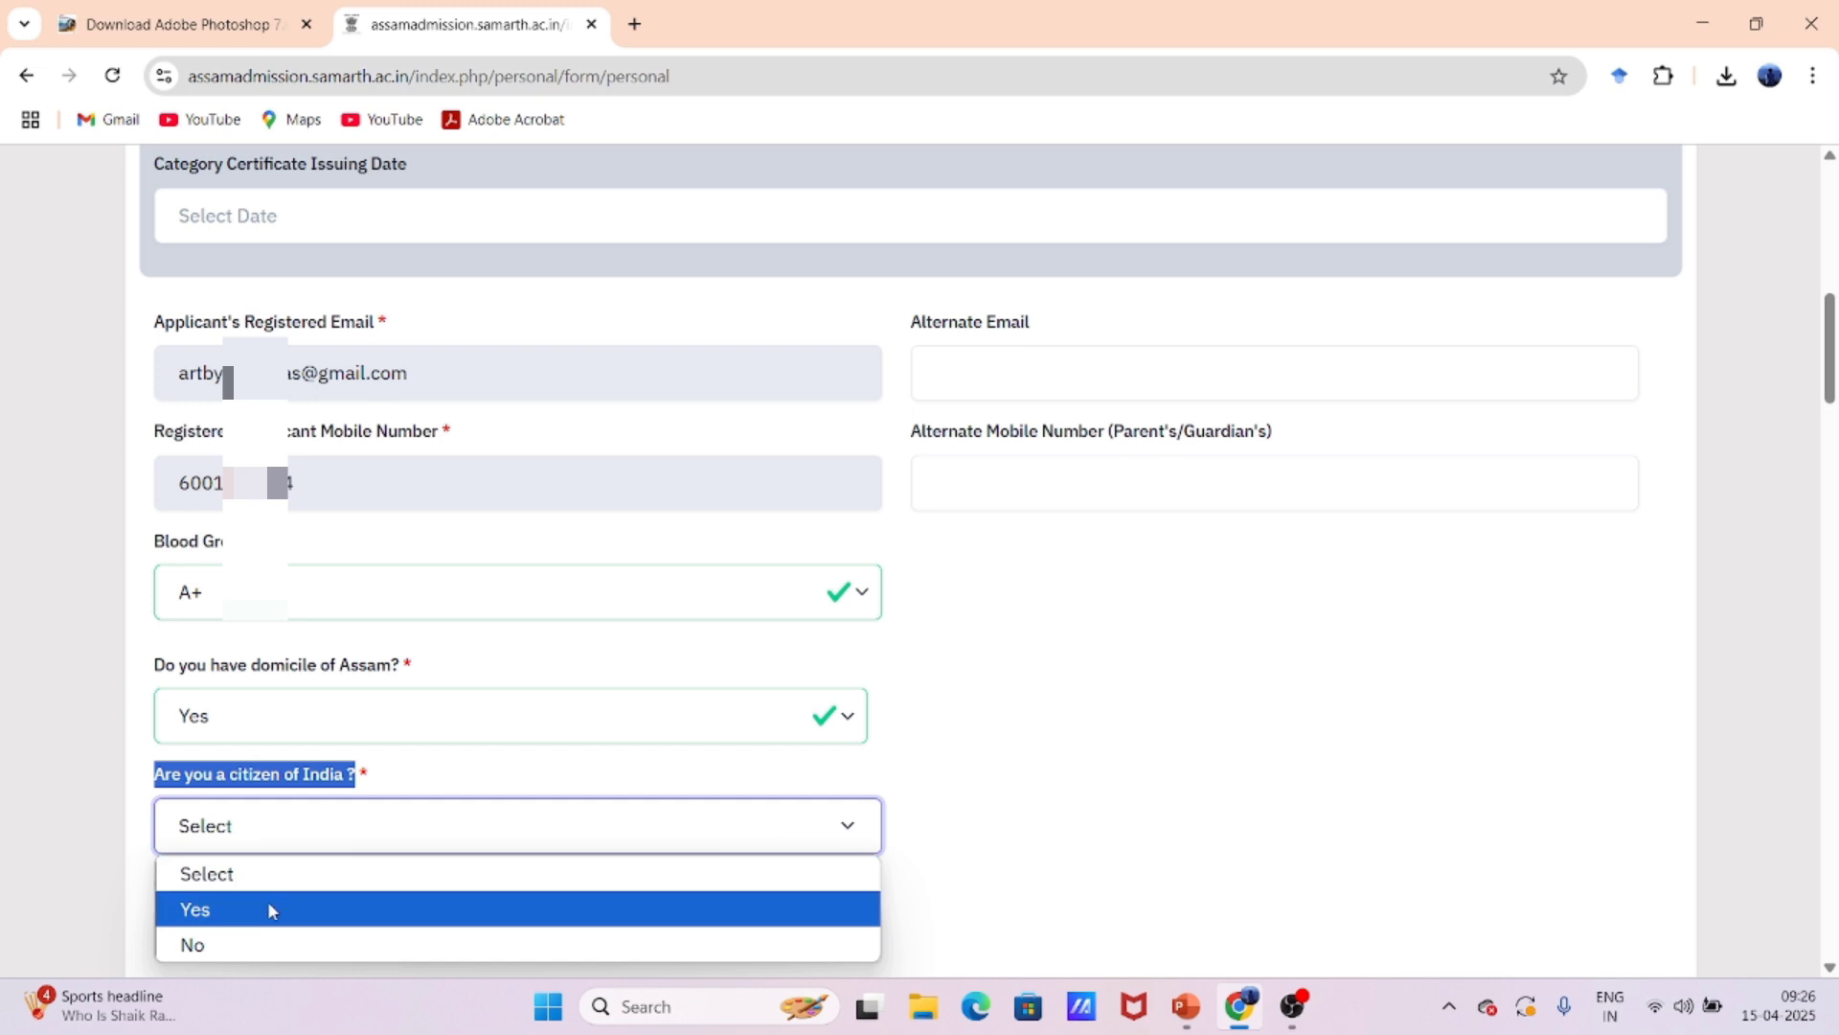
click(271, 908)
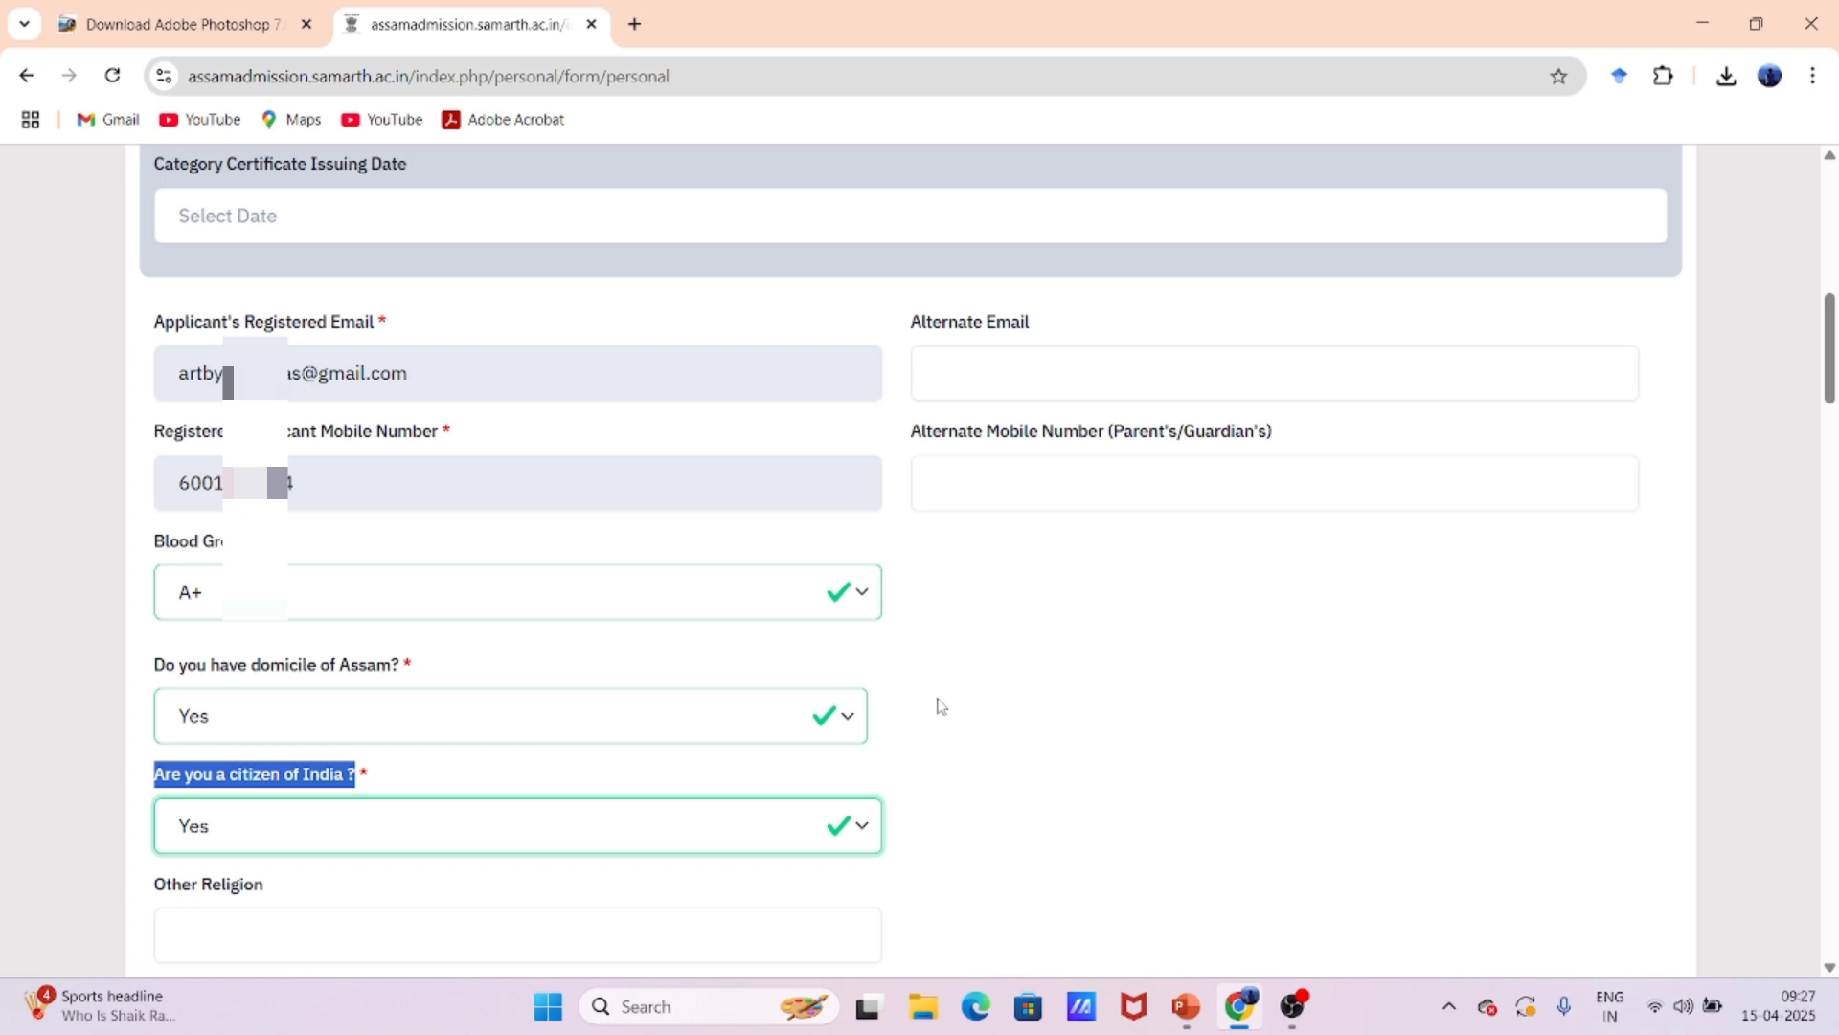
- Highlight the Other Religion label and visit its field without entering anything
scroll(938, 707, down, 6)
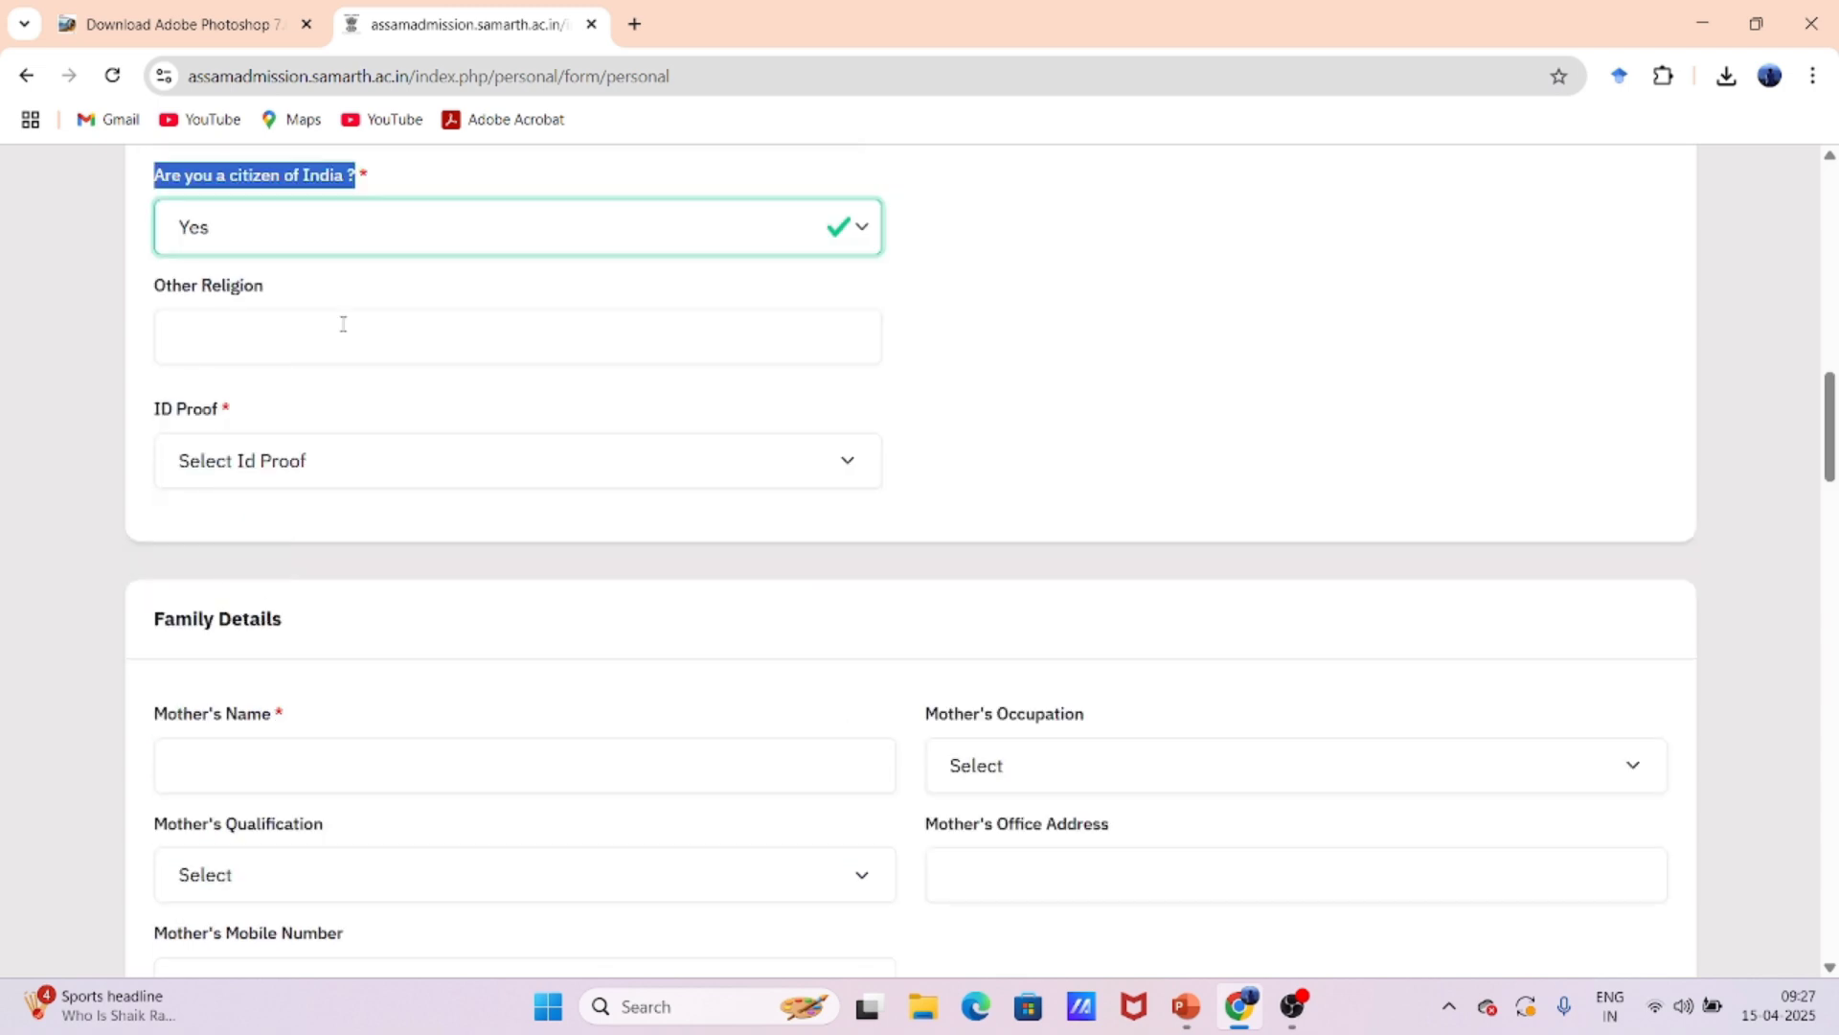
drag(156, 286, 264, 296)
click(260, 332)
click(306, 299)
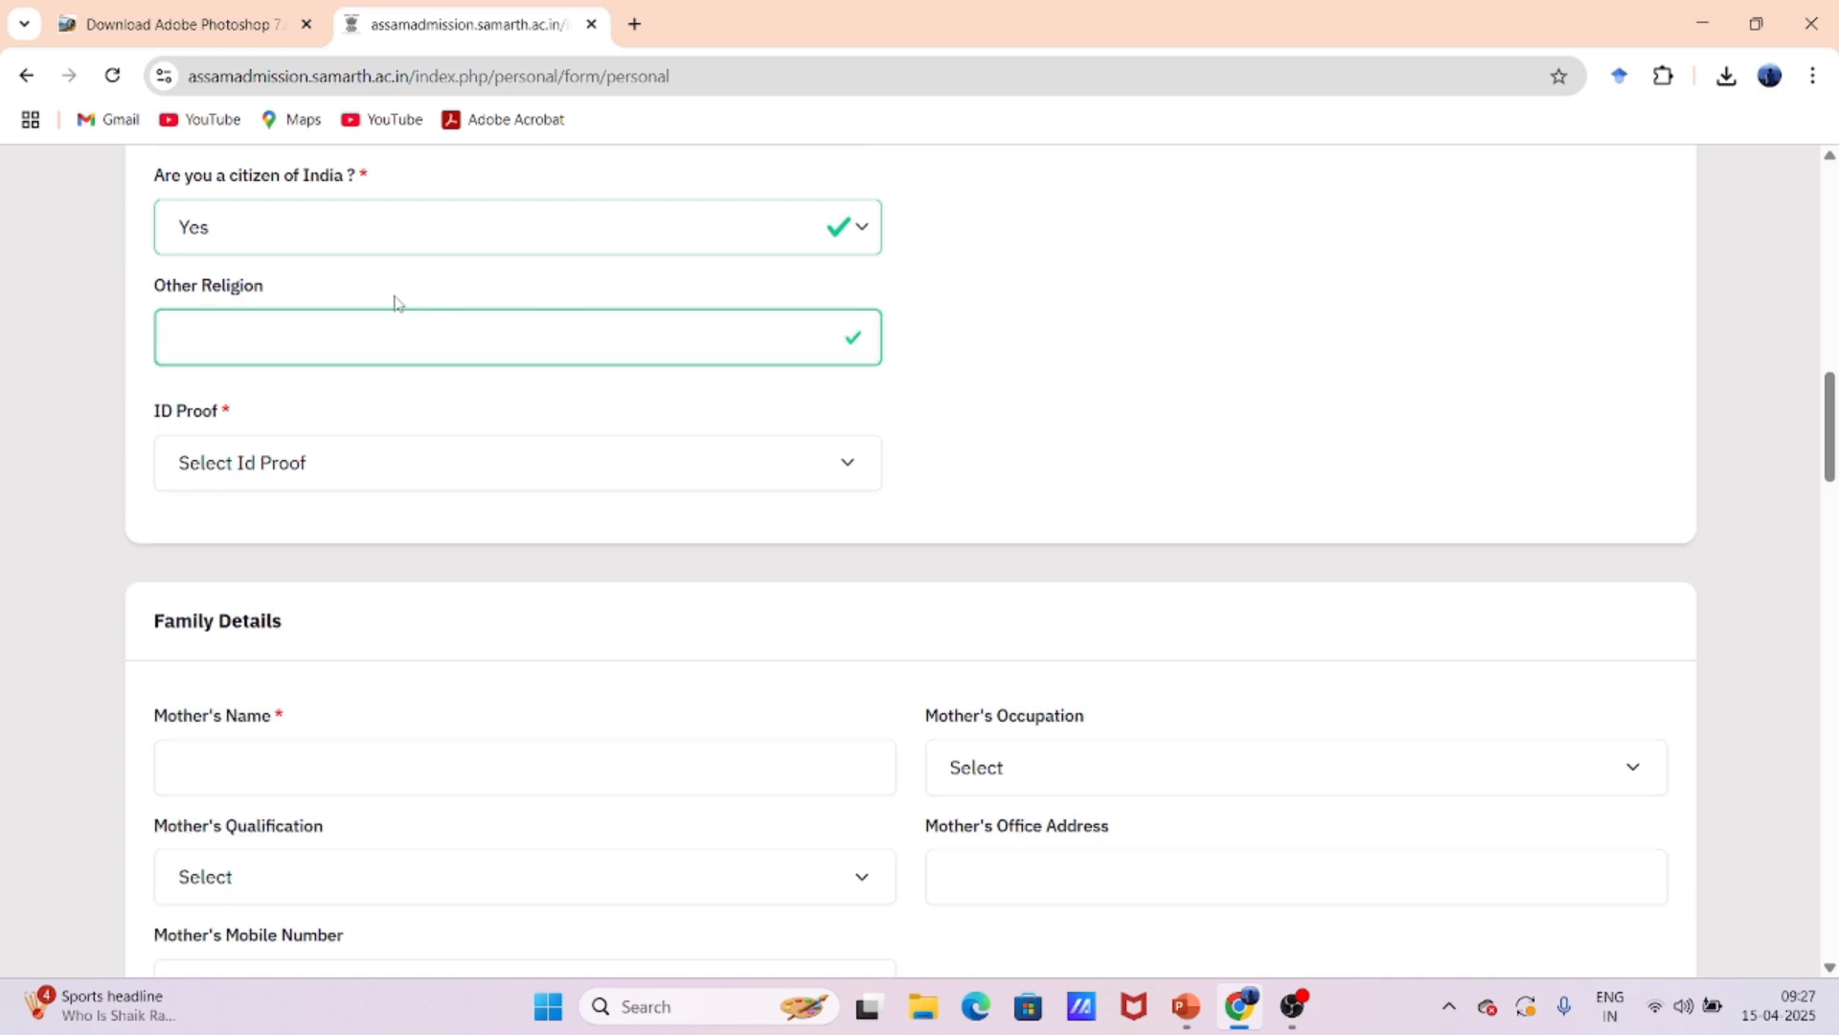
- Set the ID proof to Other Valid Govt Identity with photograph and enter ADHAAR CARD as the other ID proof
click(241, 466)
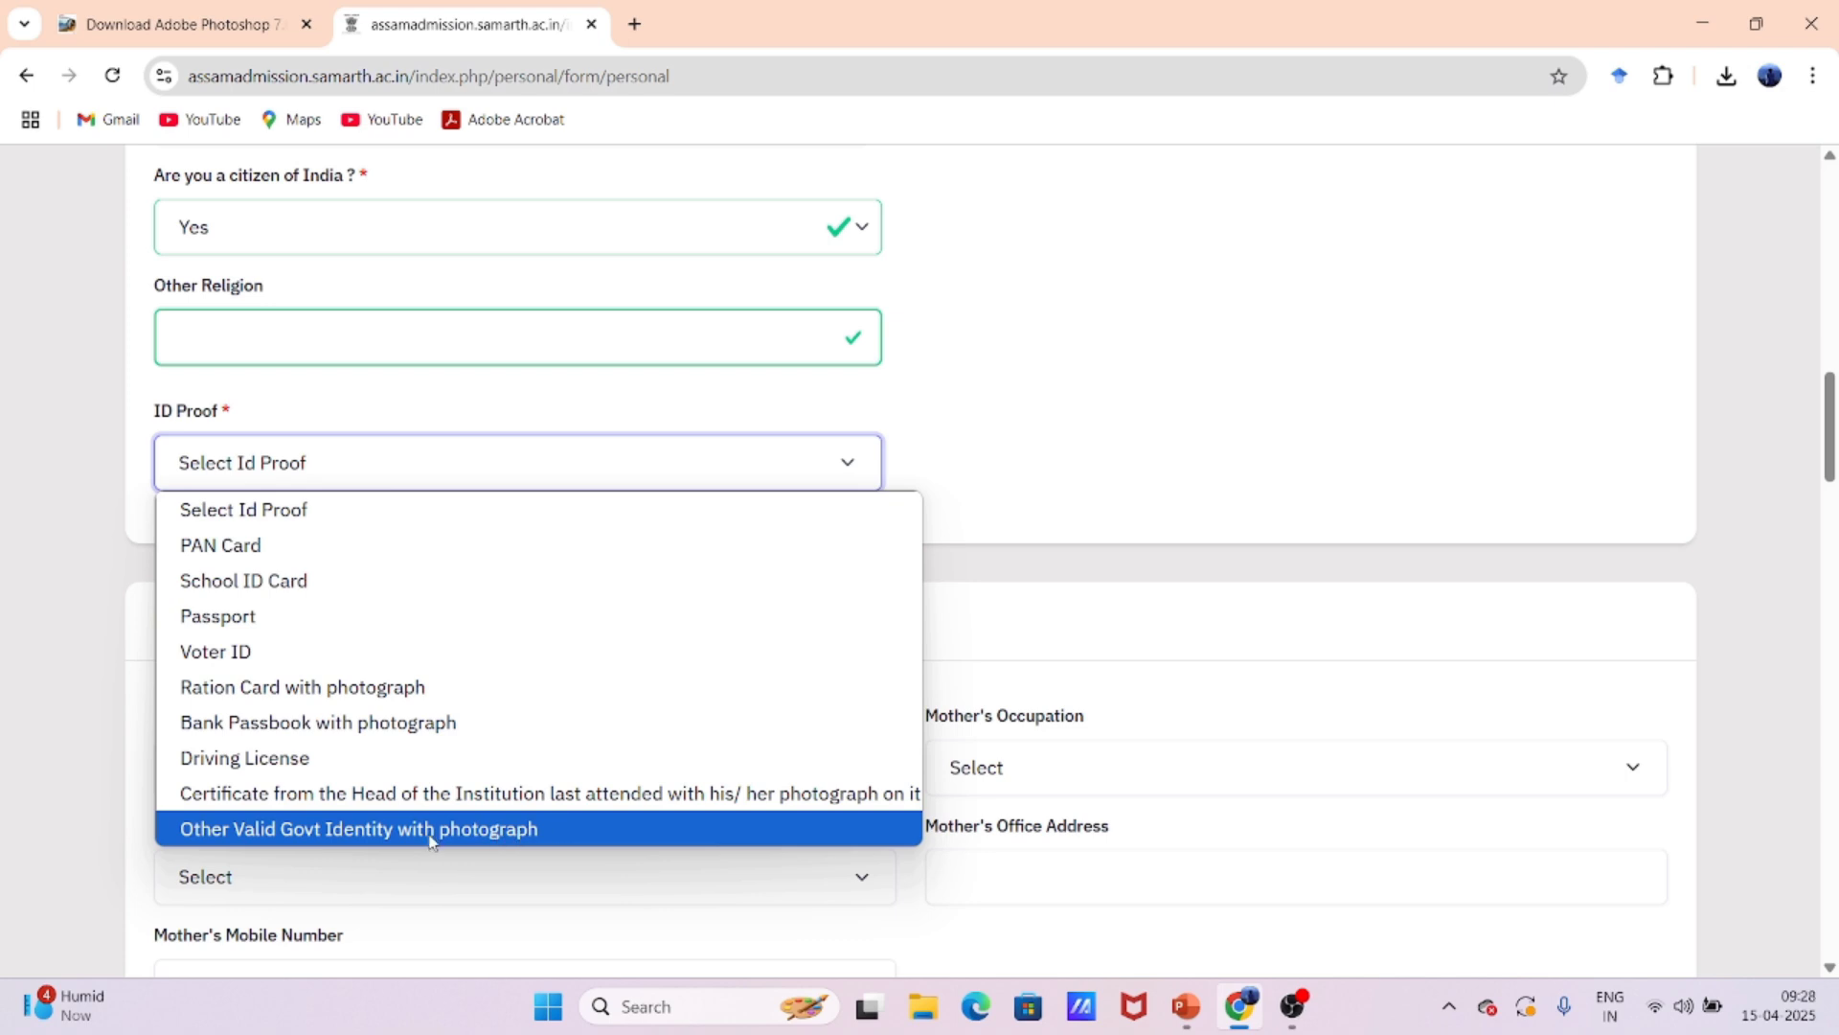
click(392, 831)
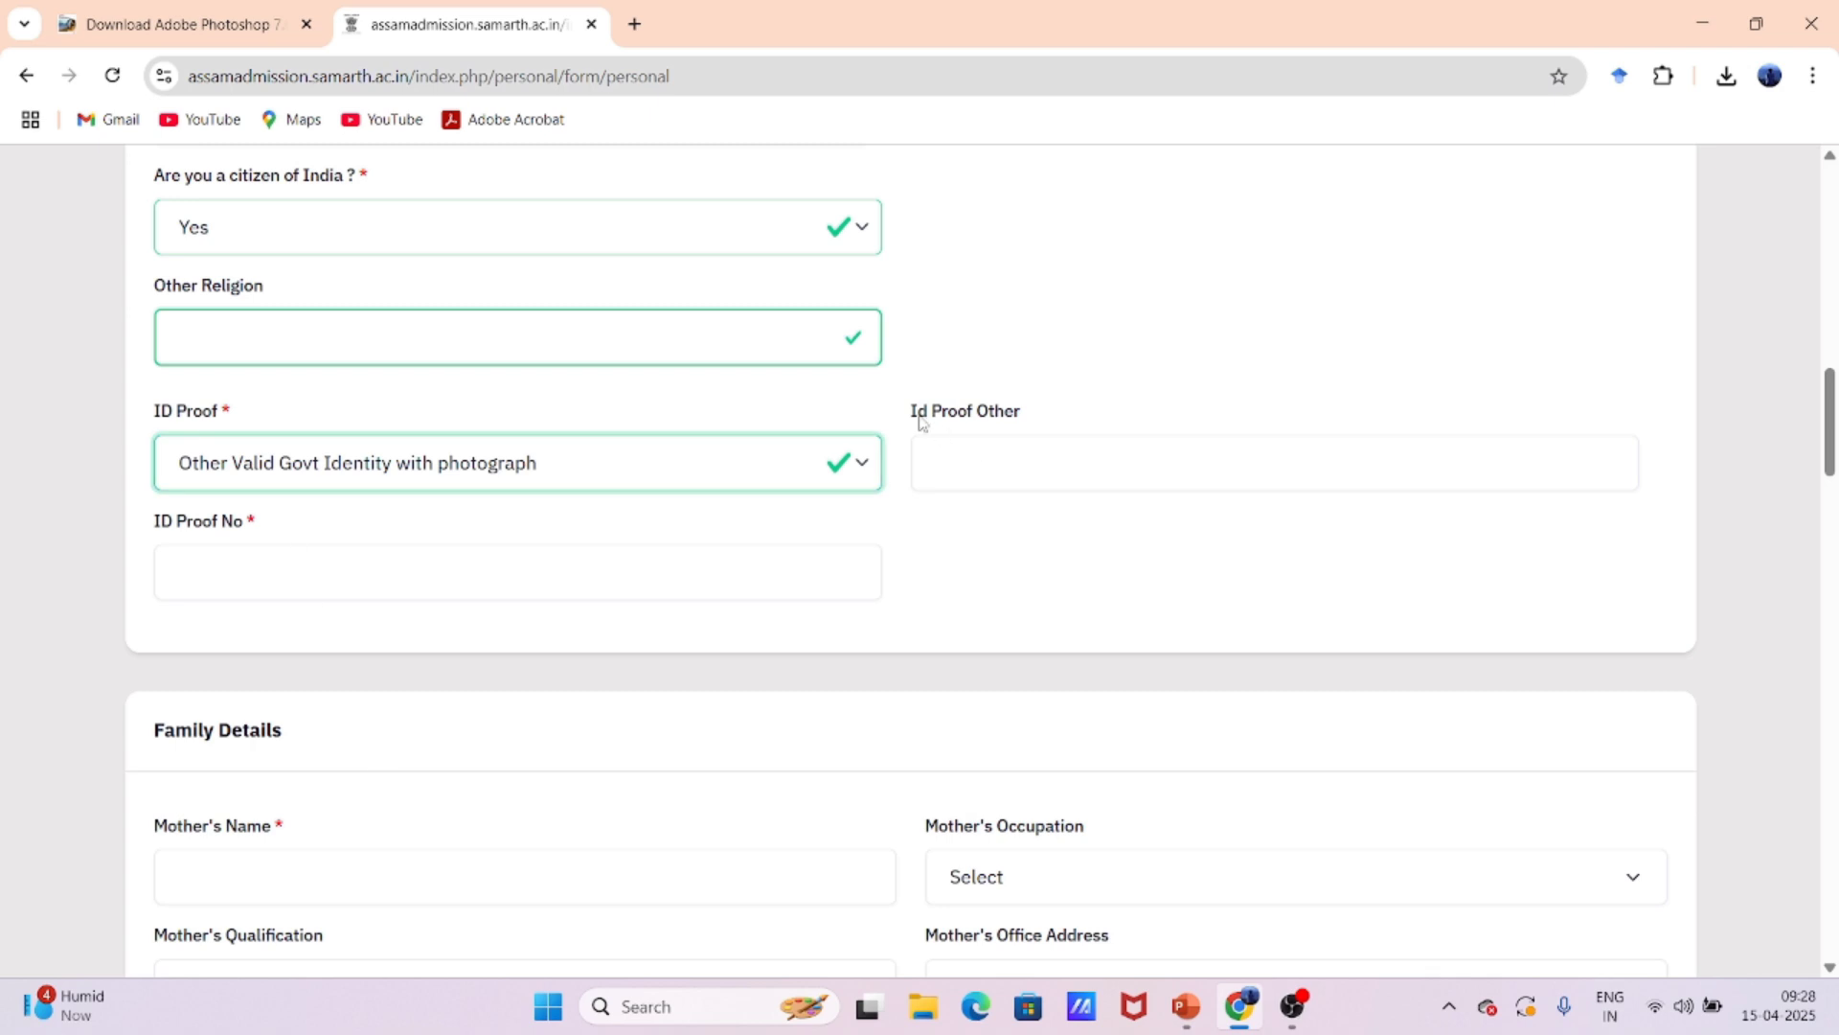
click(953, 471)
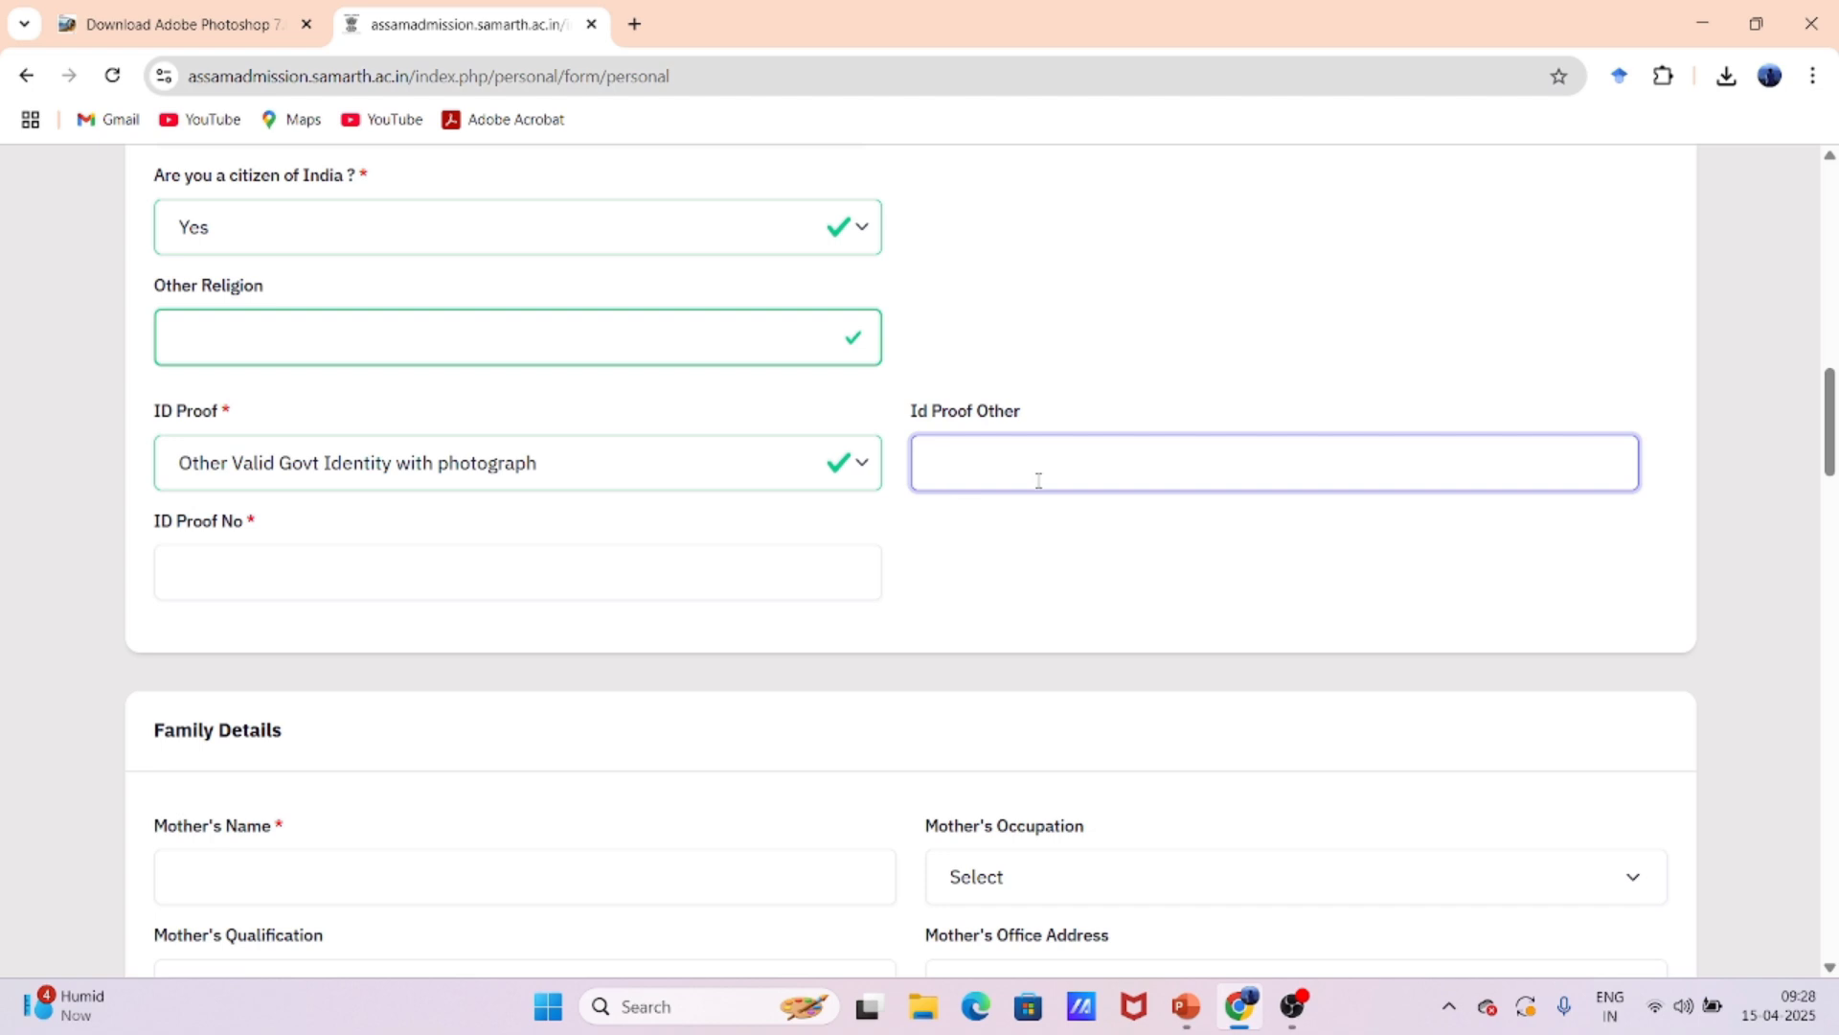
text(AADHAAR CARD)
click(958, 470)
key(BackSpace)
click(242, 569)
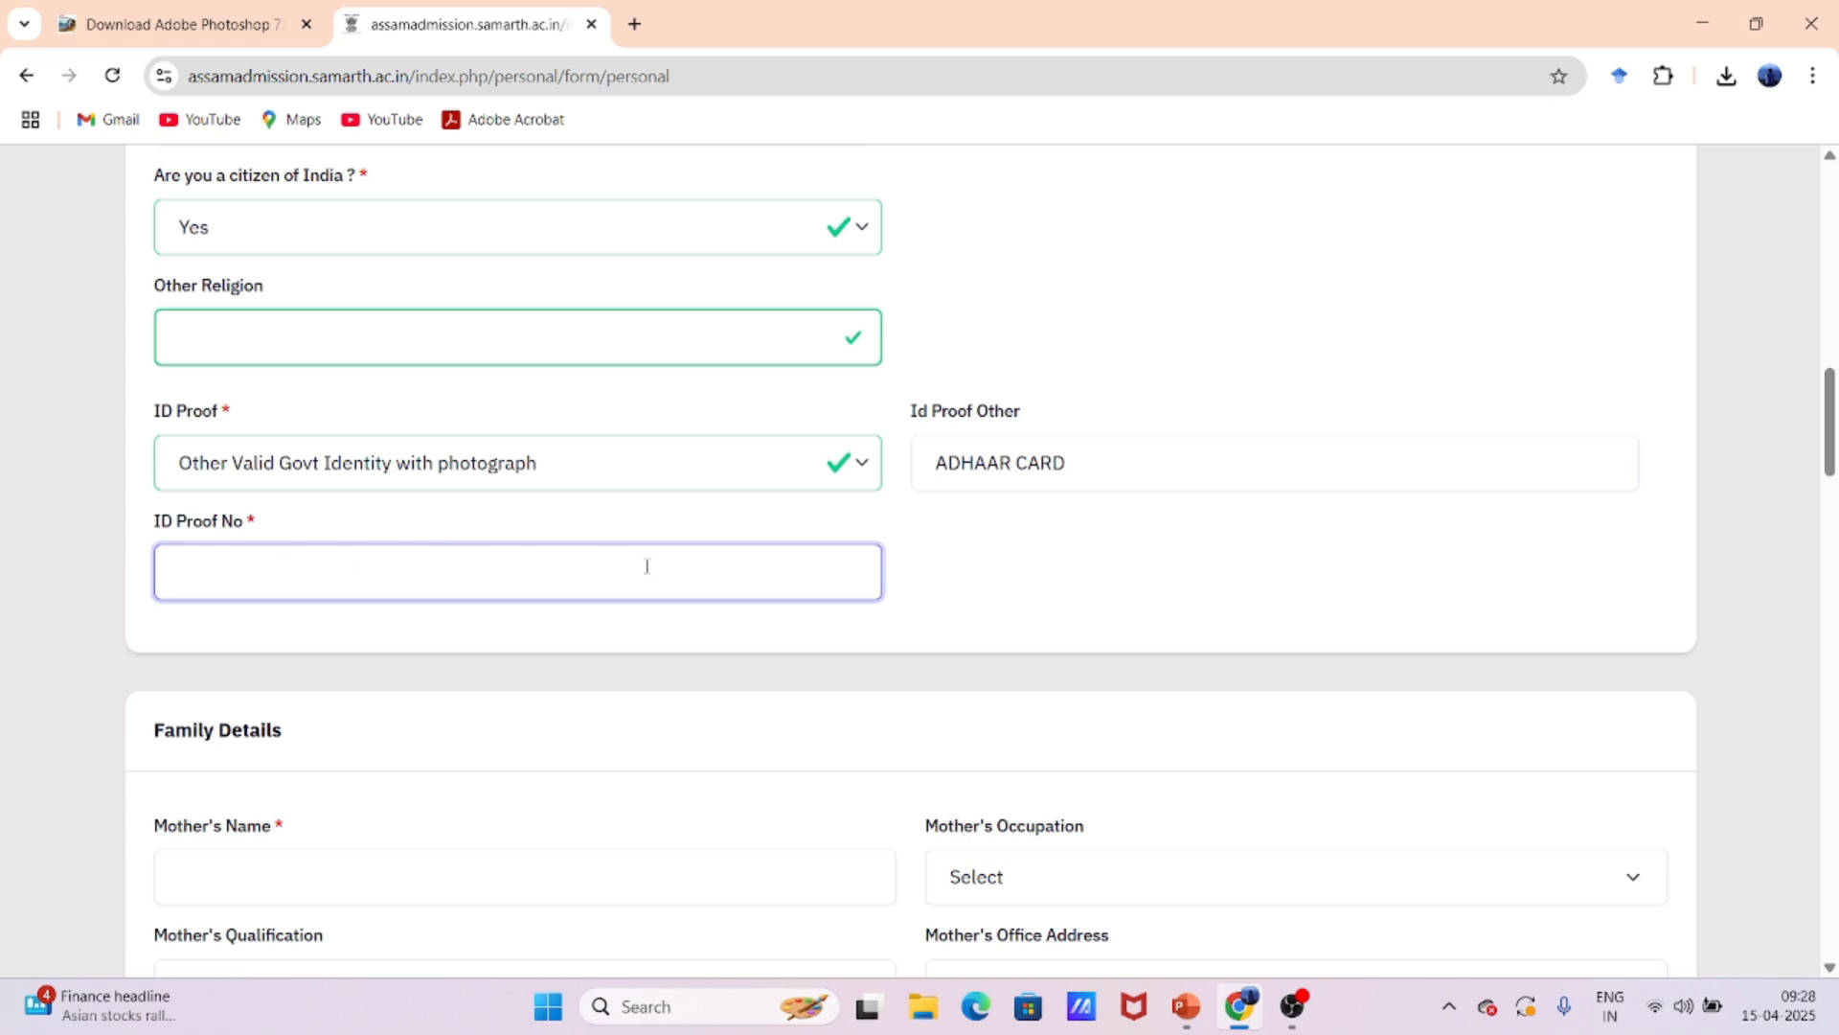
- Set the mother's occupation to Not Applicable in the family details
scroll(647, 566, down, 5)
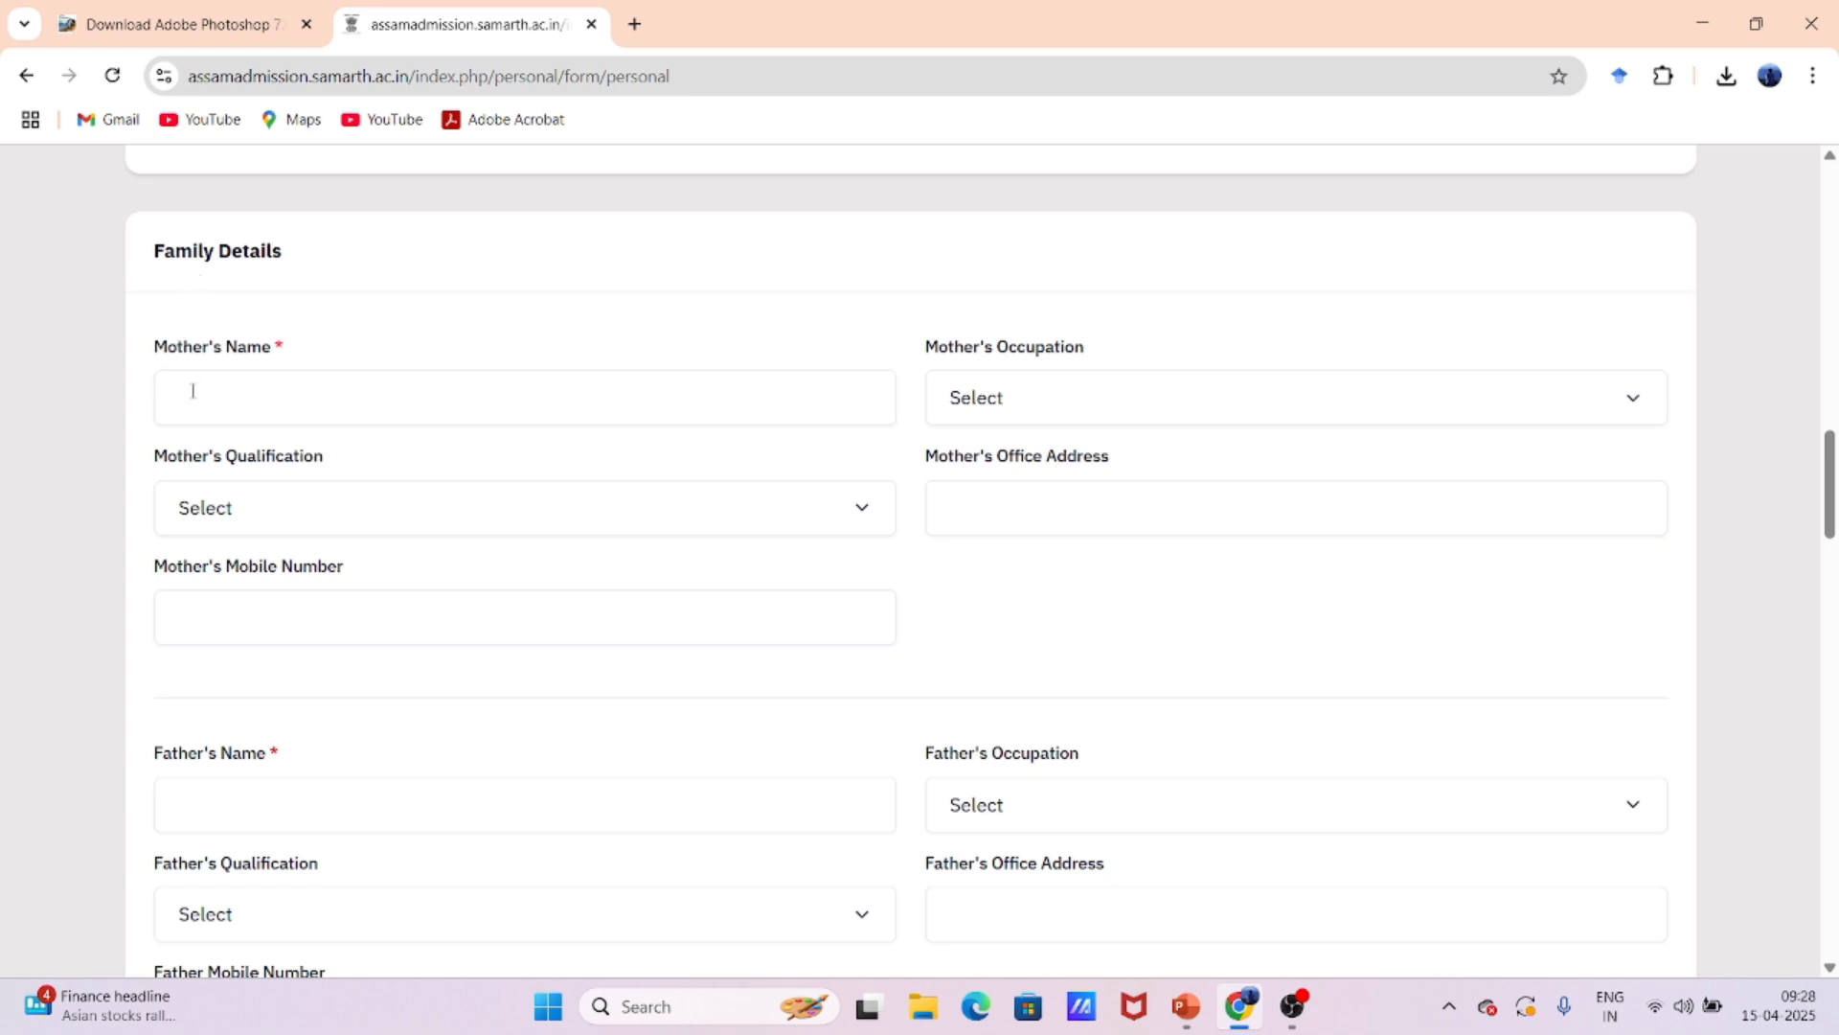
click(980, 397)
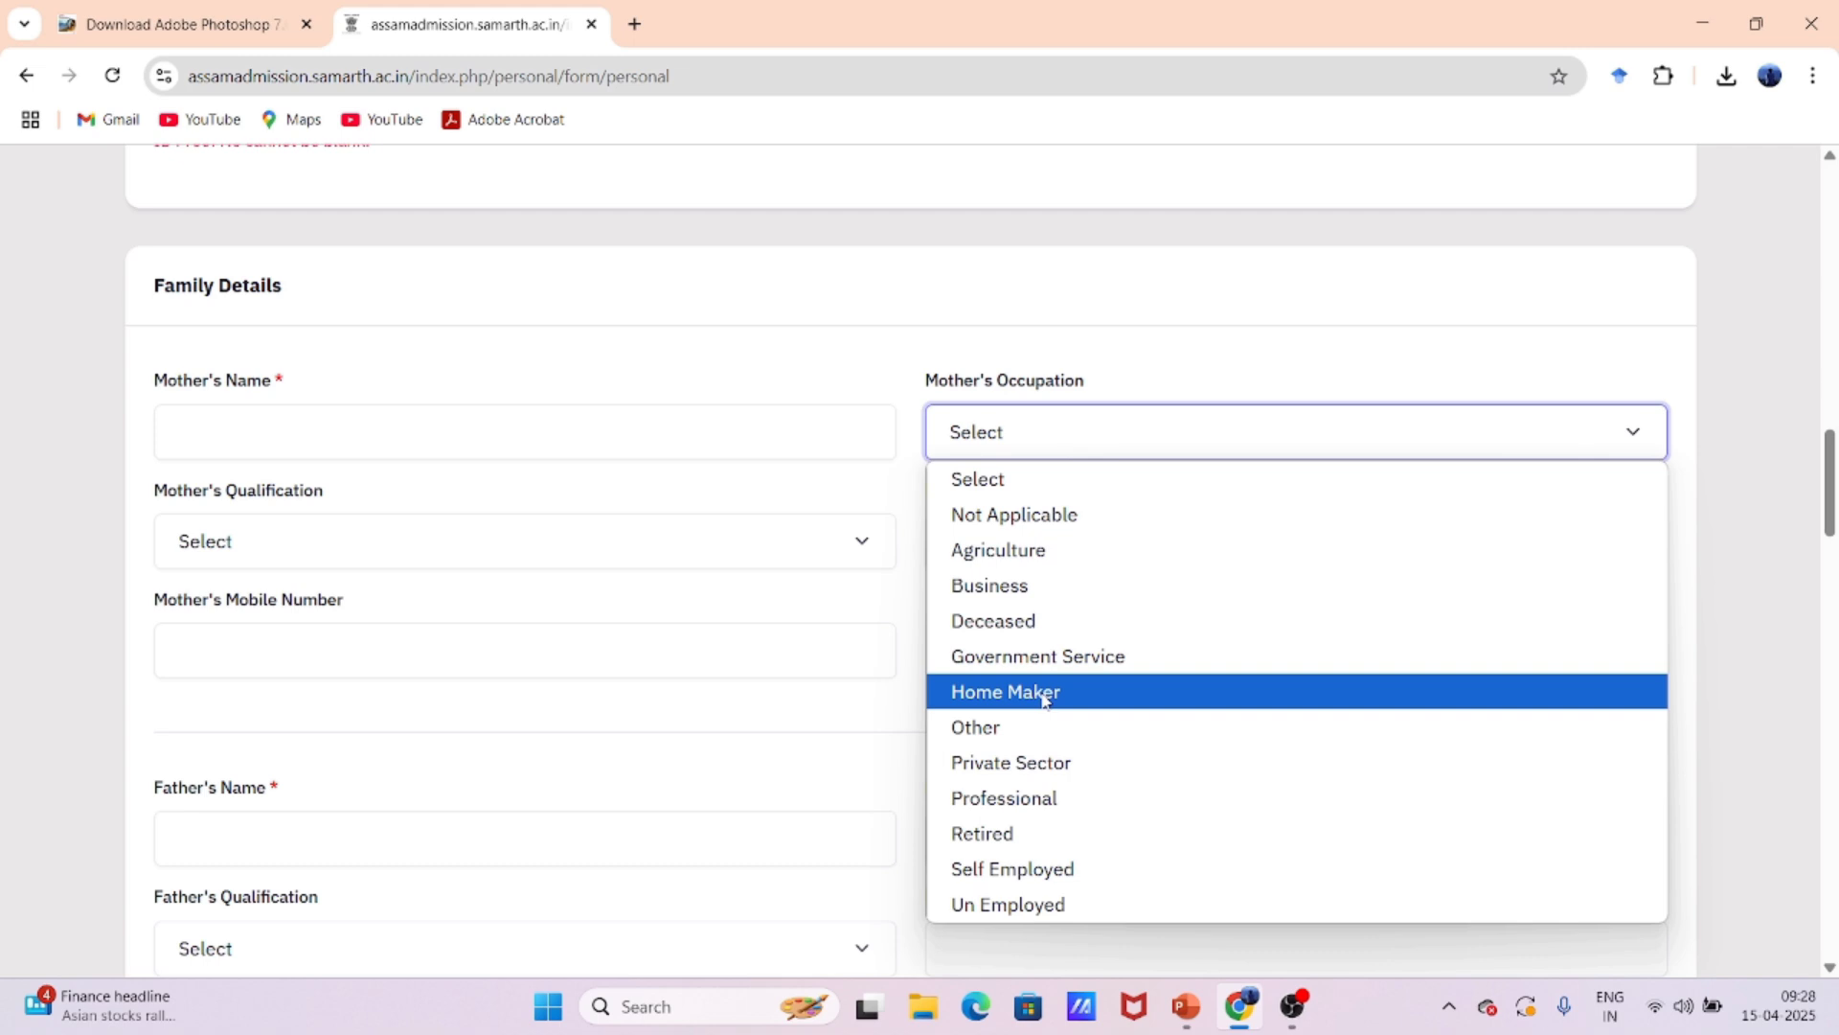
click(1038, 518)
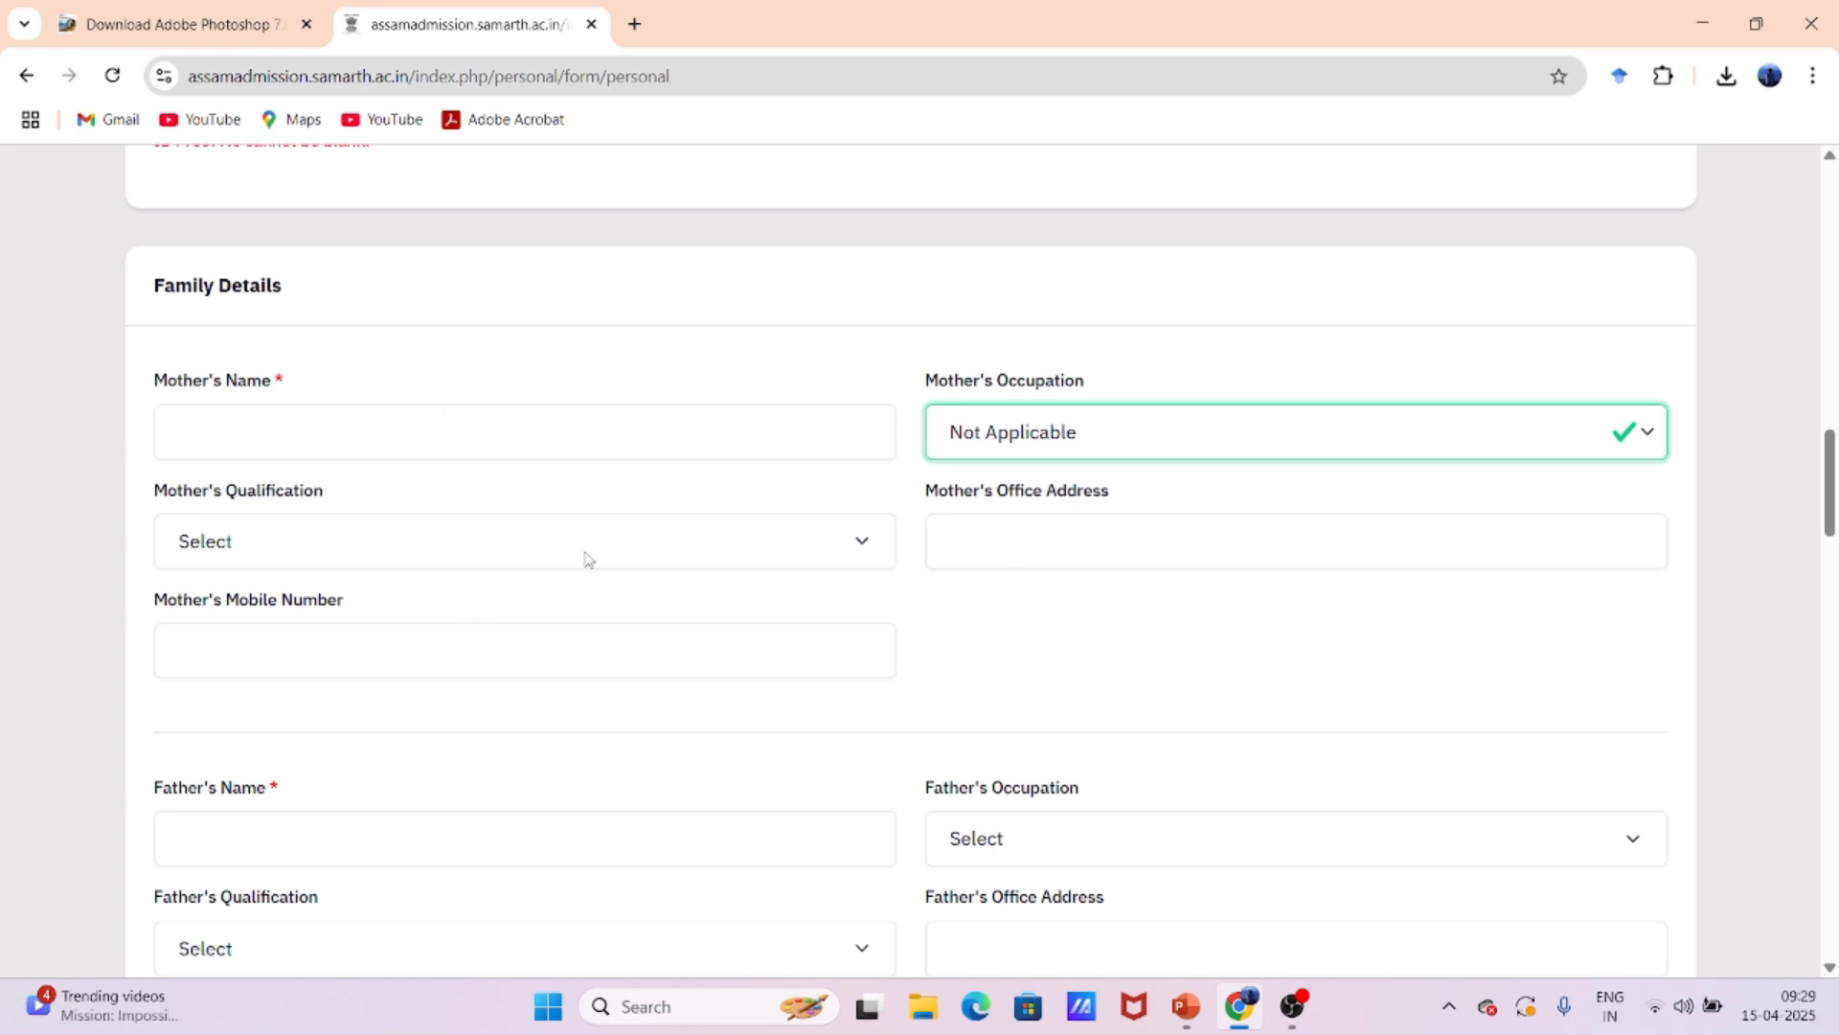
- Set the father's occupation to Agriculture and the father's qualification to None
scroll(302, 560, down, 3)
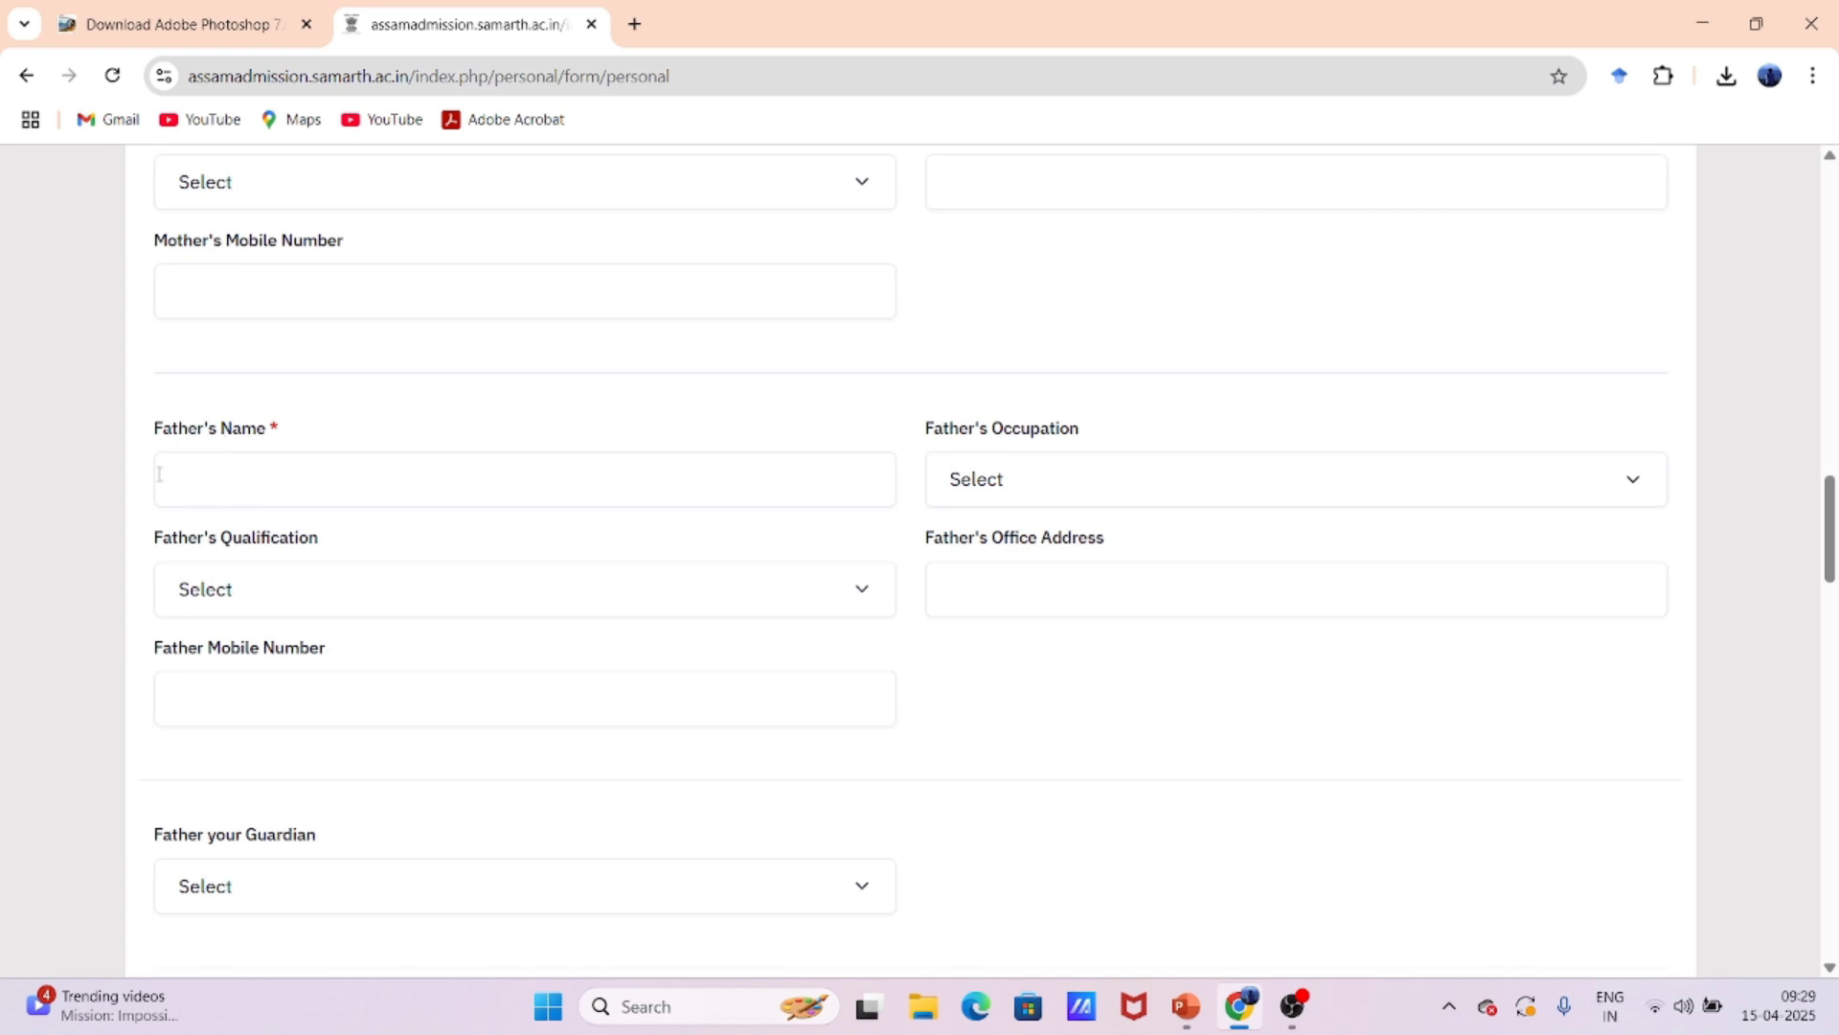
click(1017, 496)
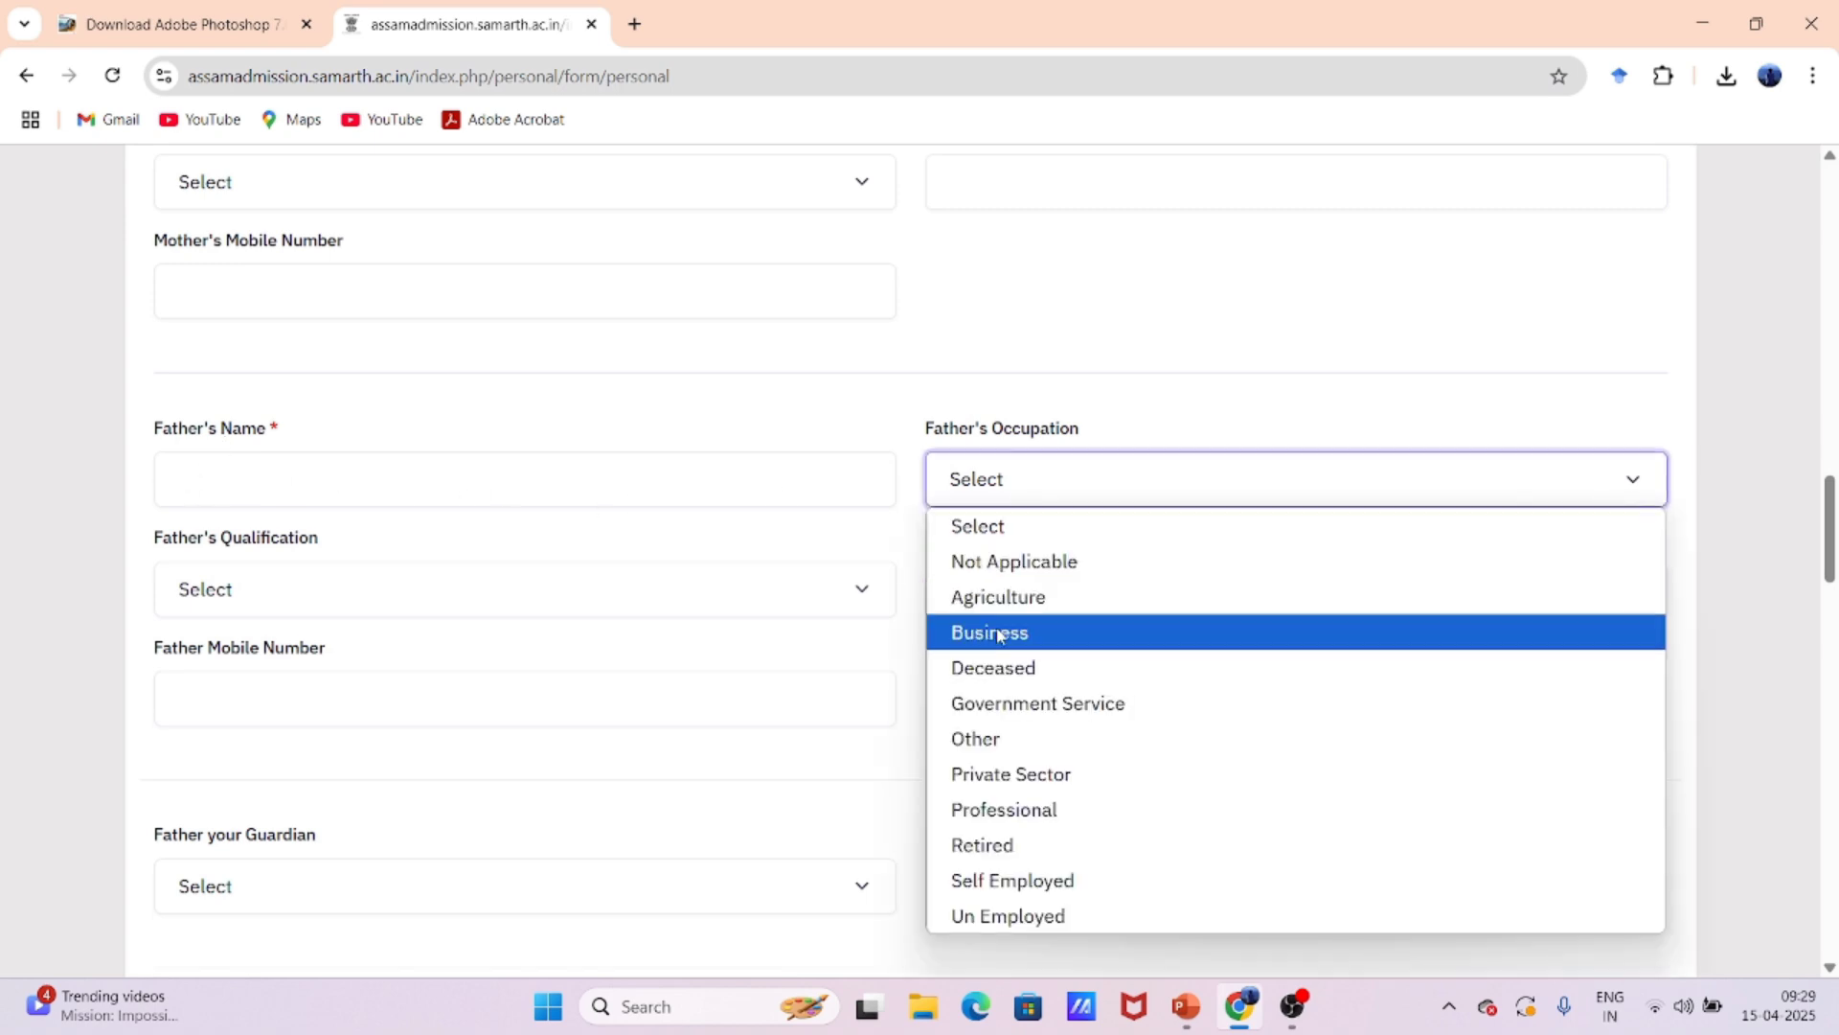
click(997, 599)
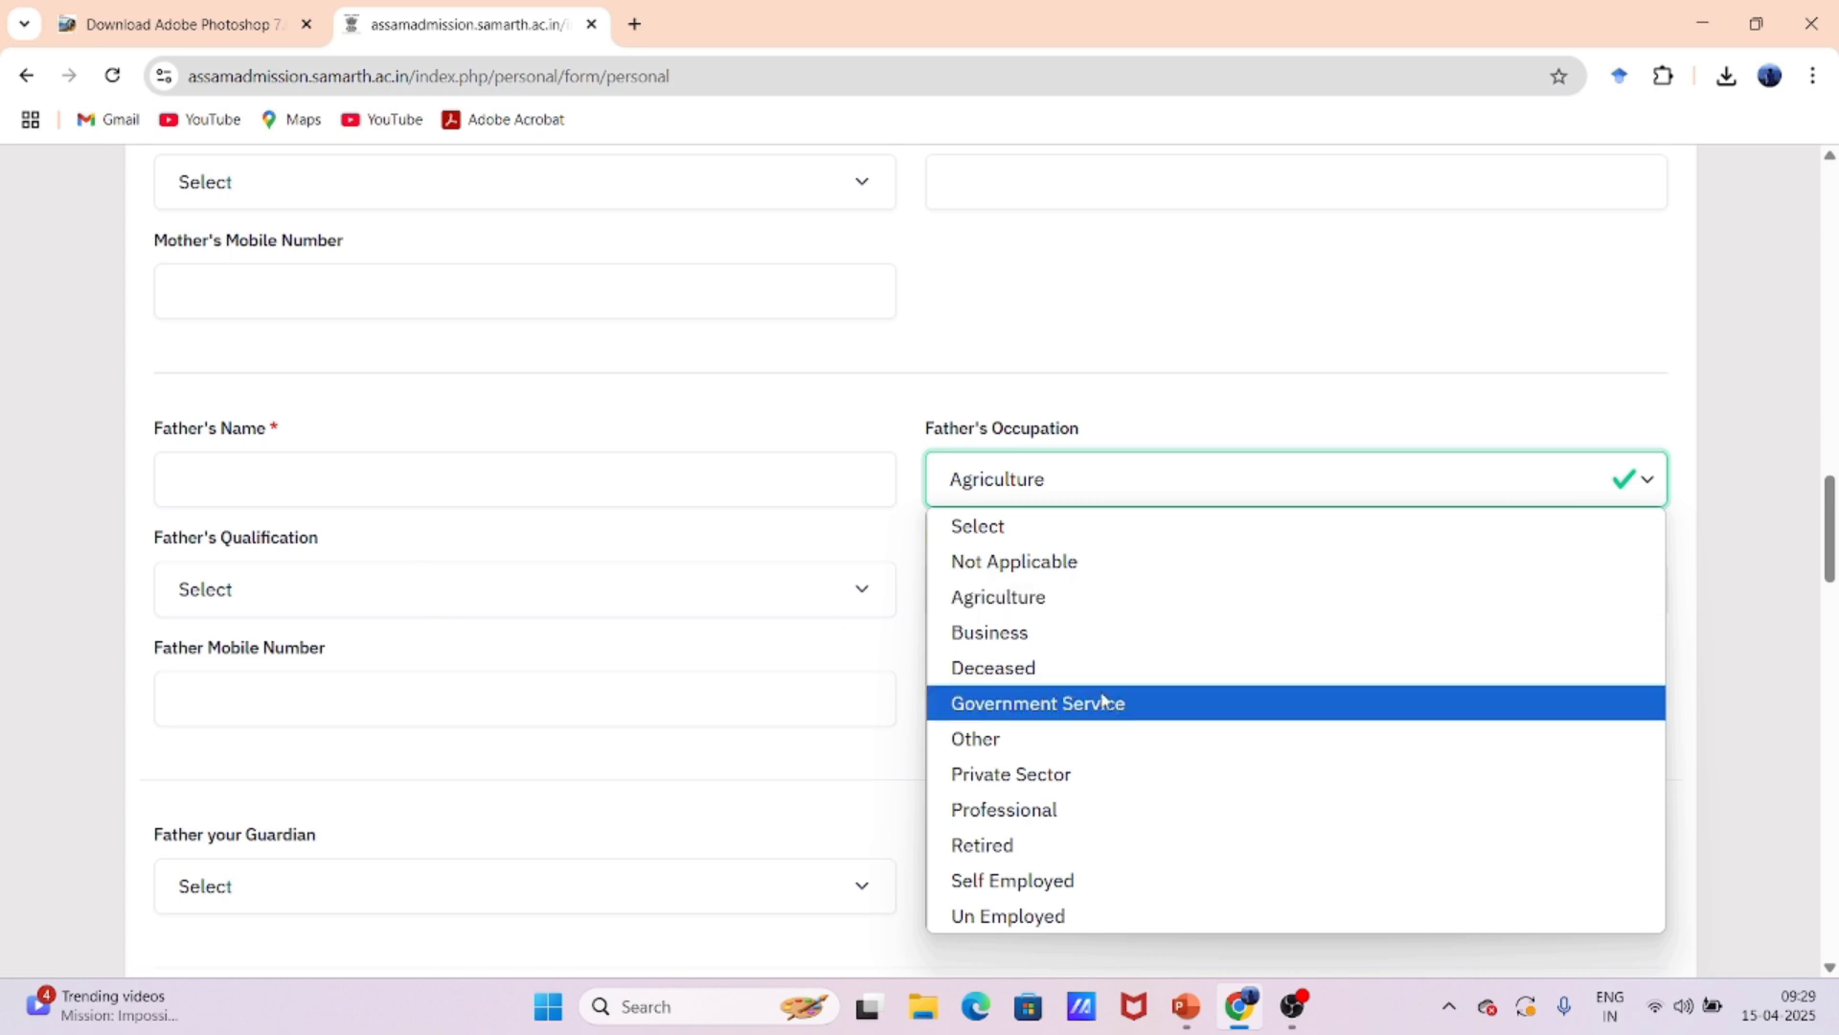
click(1004, 601)
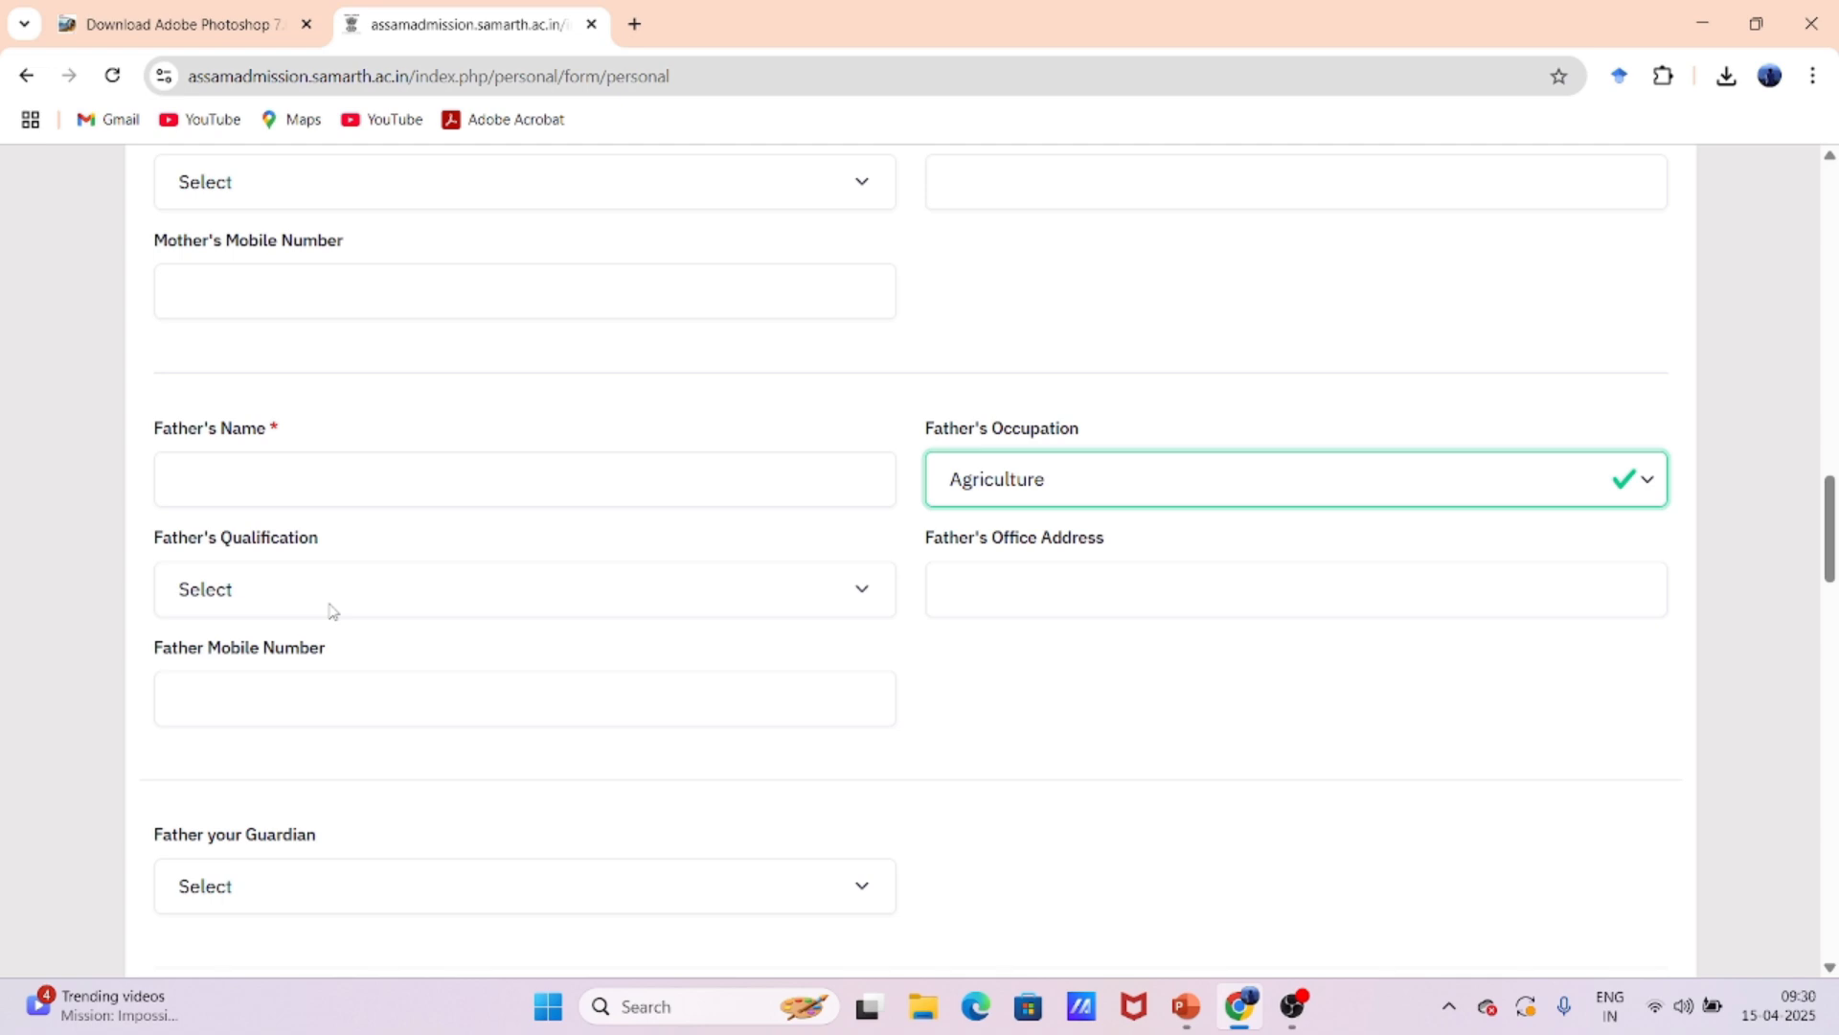
click(447, 602)
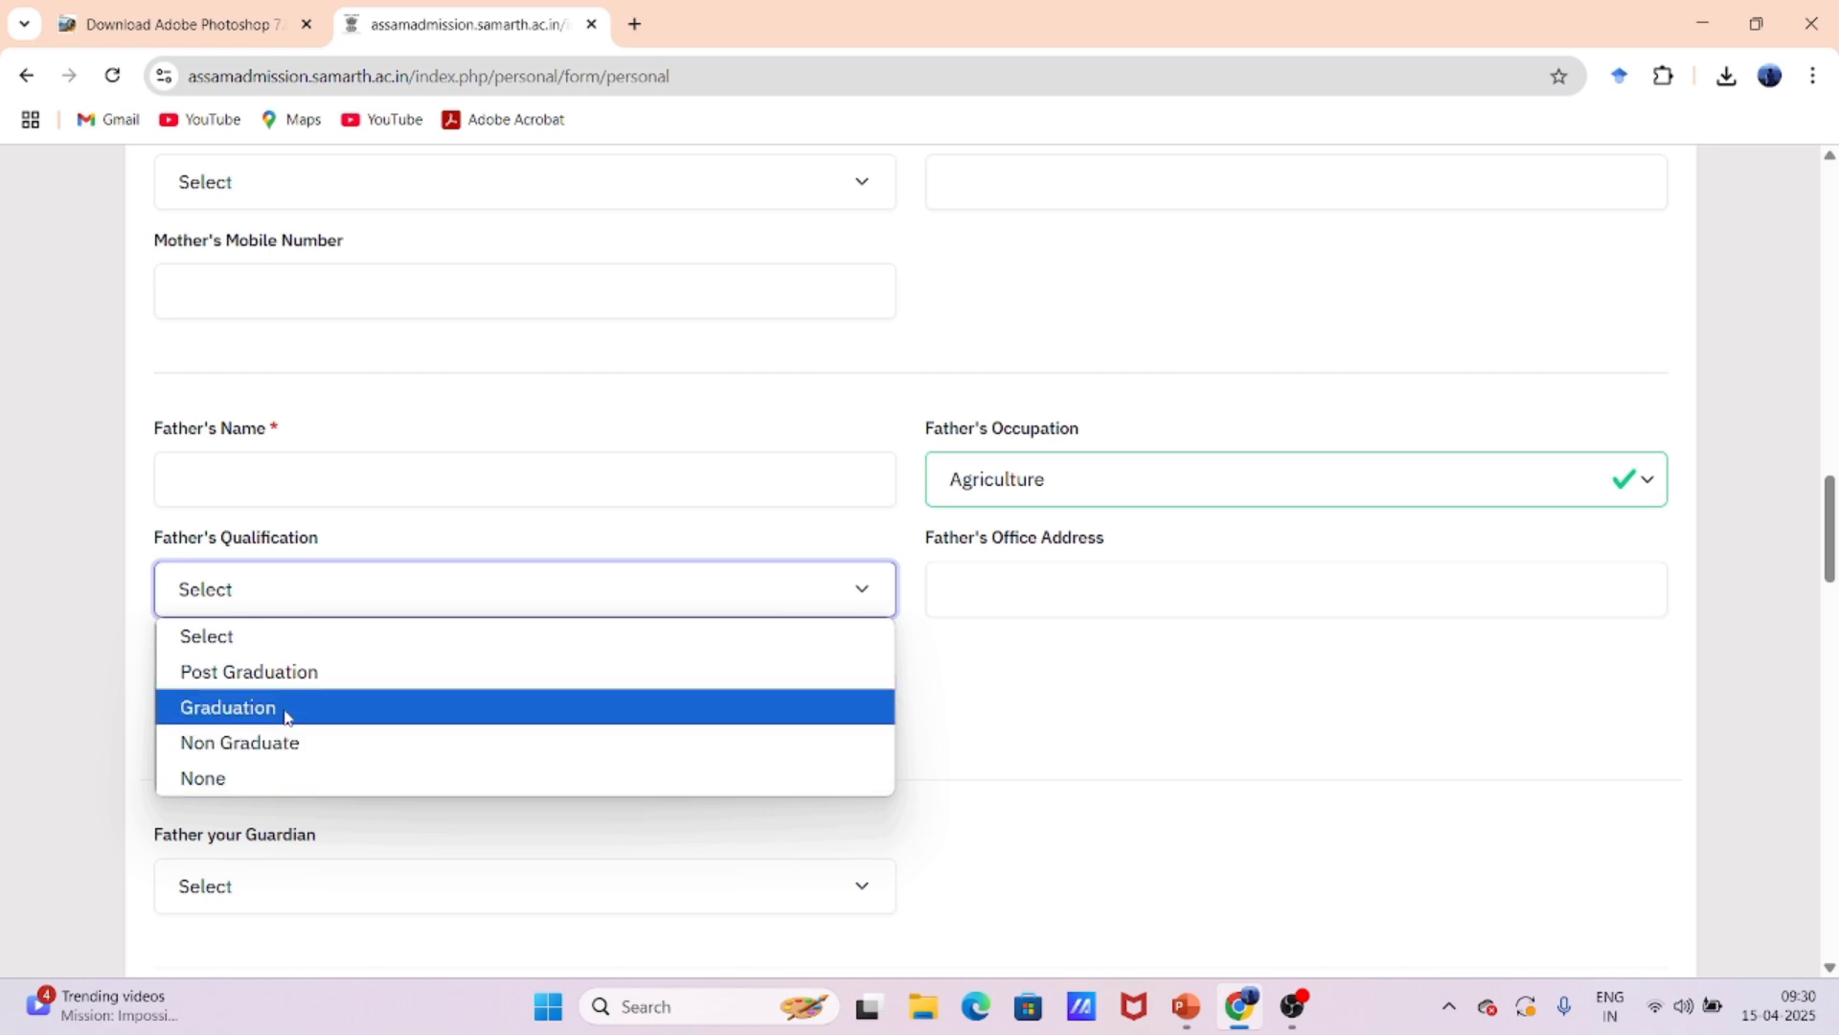
click(257, 780)
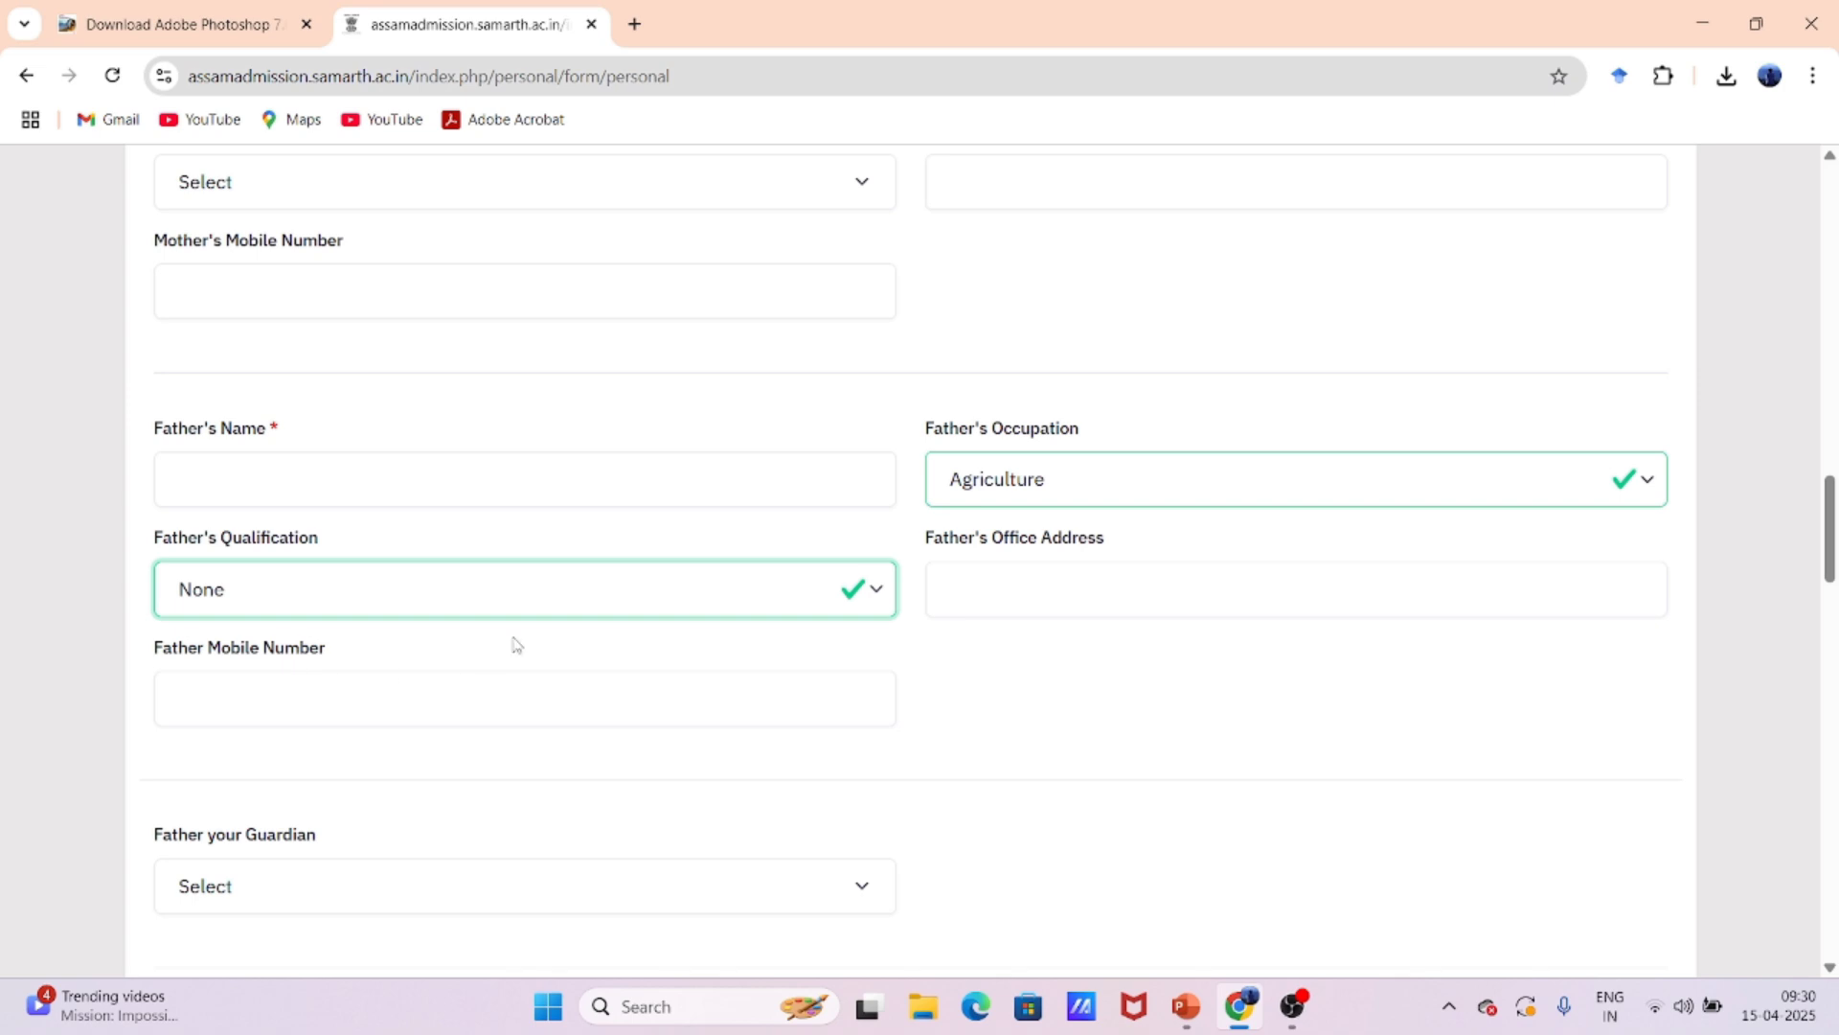
- Answer Yes to whether the father is the applicant's guardian
scroll(616, 659, down, 4)
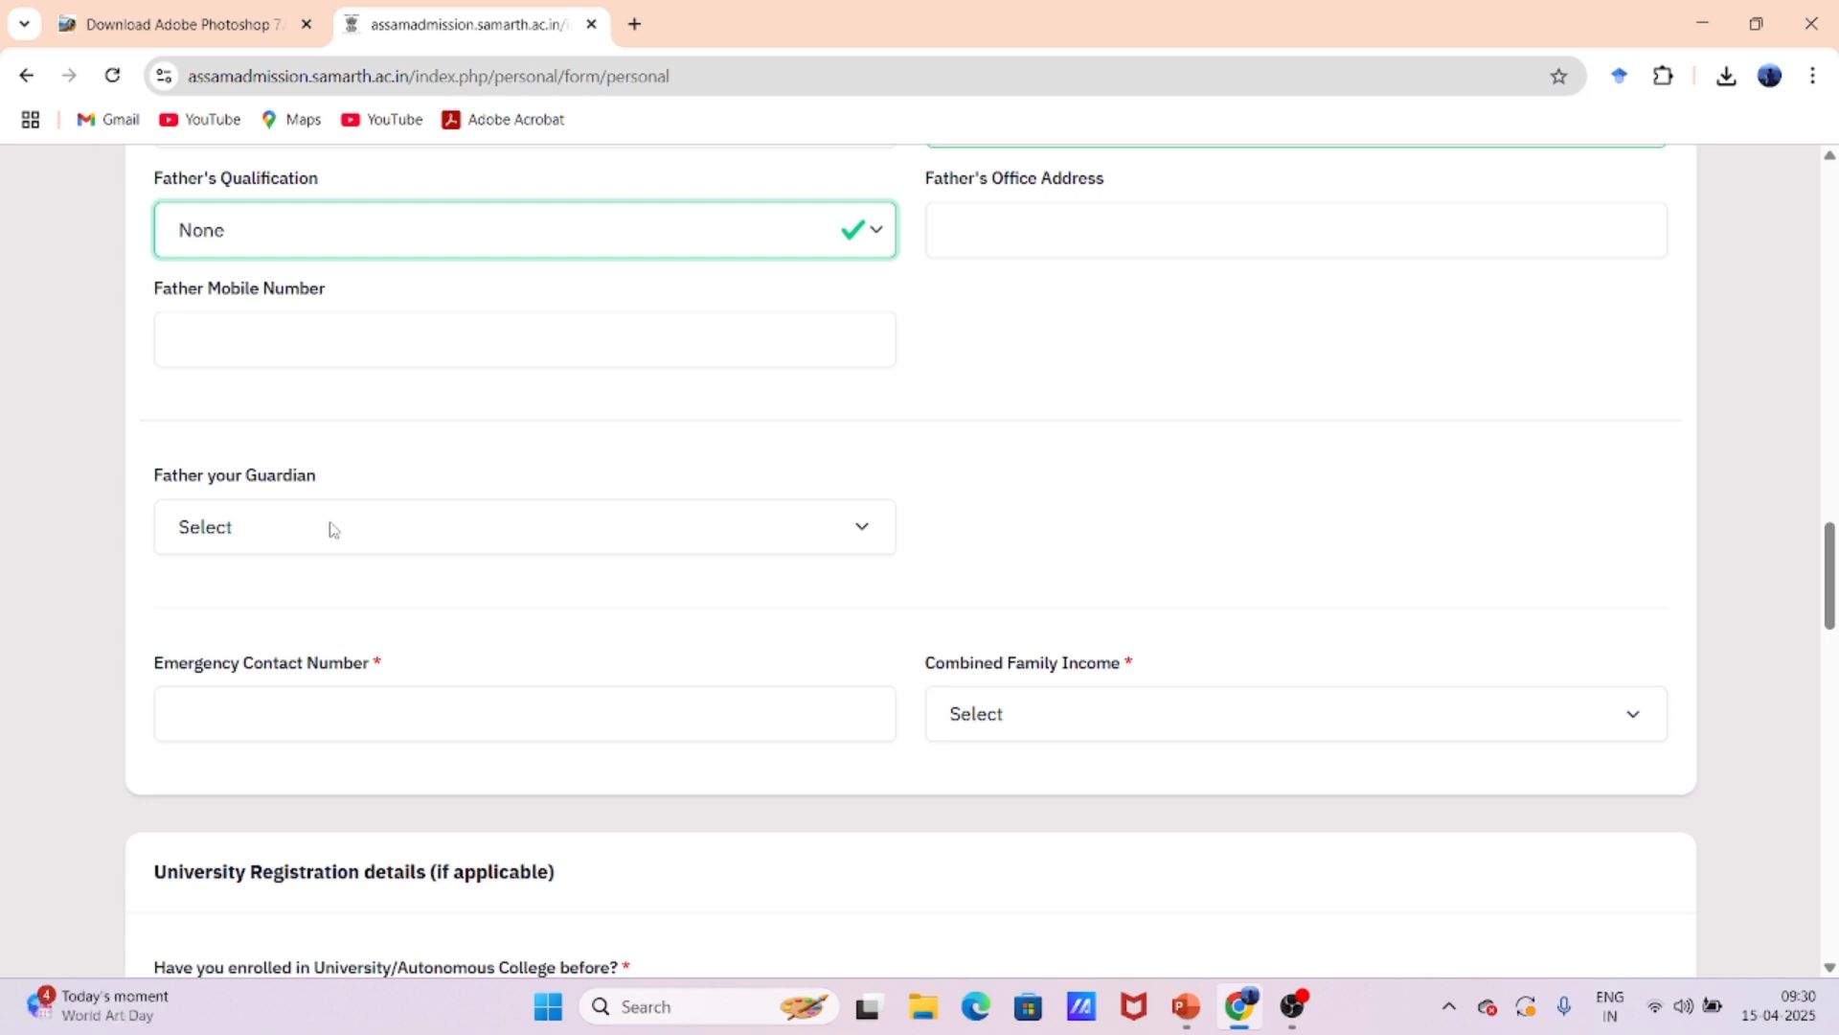
click(333, 528)
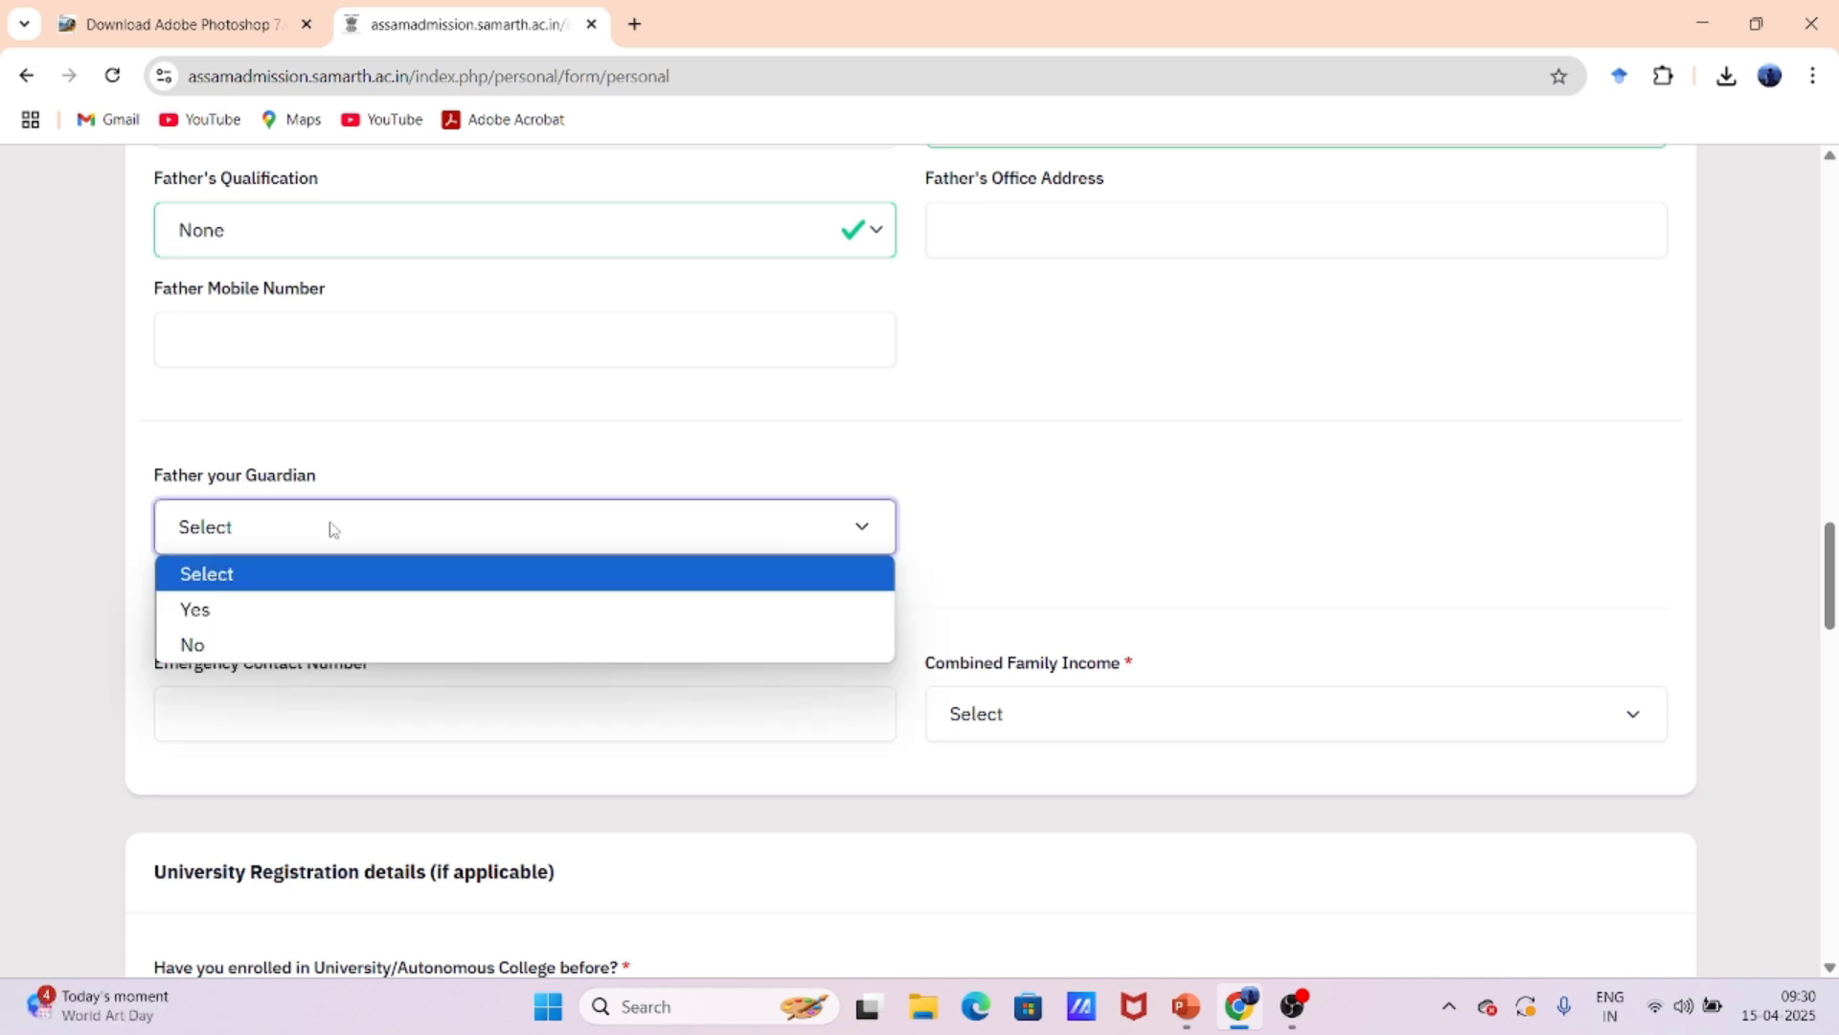
click(306, 608)
- Look at the emergency contact number field and the combined family income options without filling them in
scroll(607, 596, down, 2)
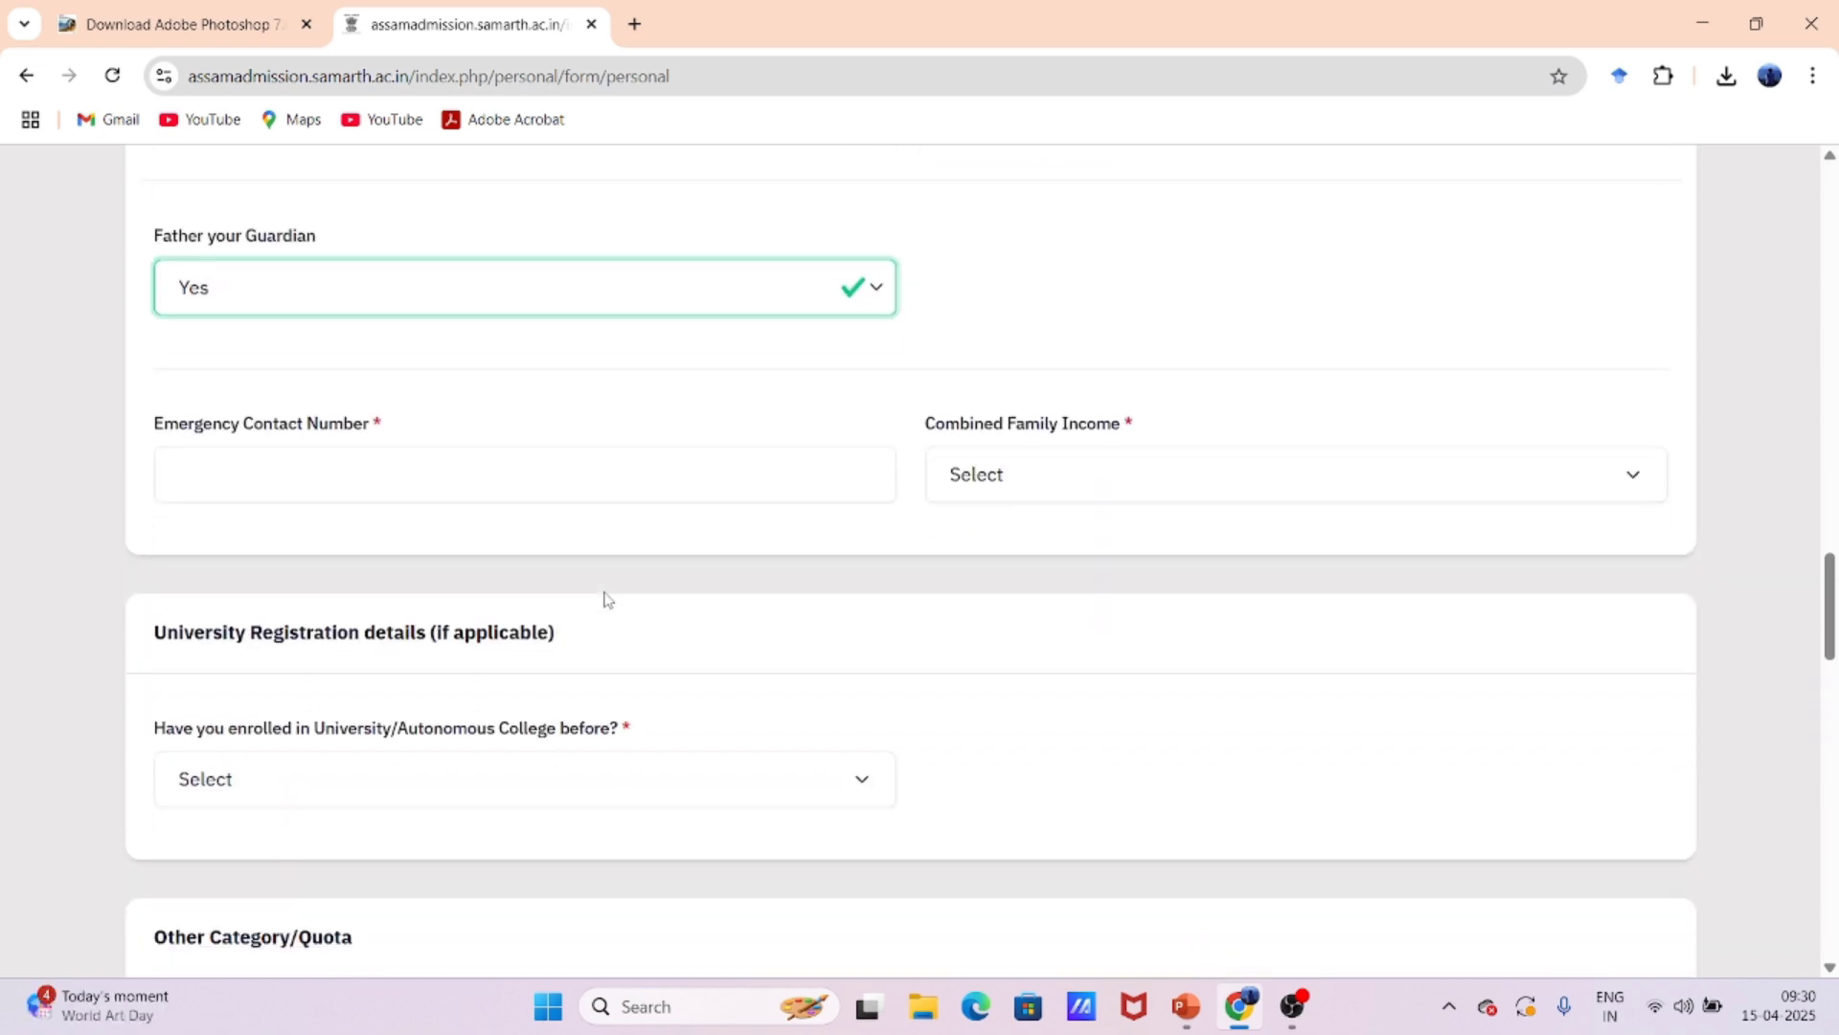
click(405, 469)
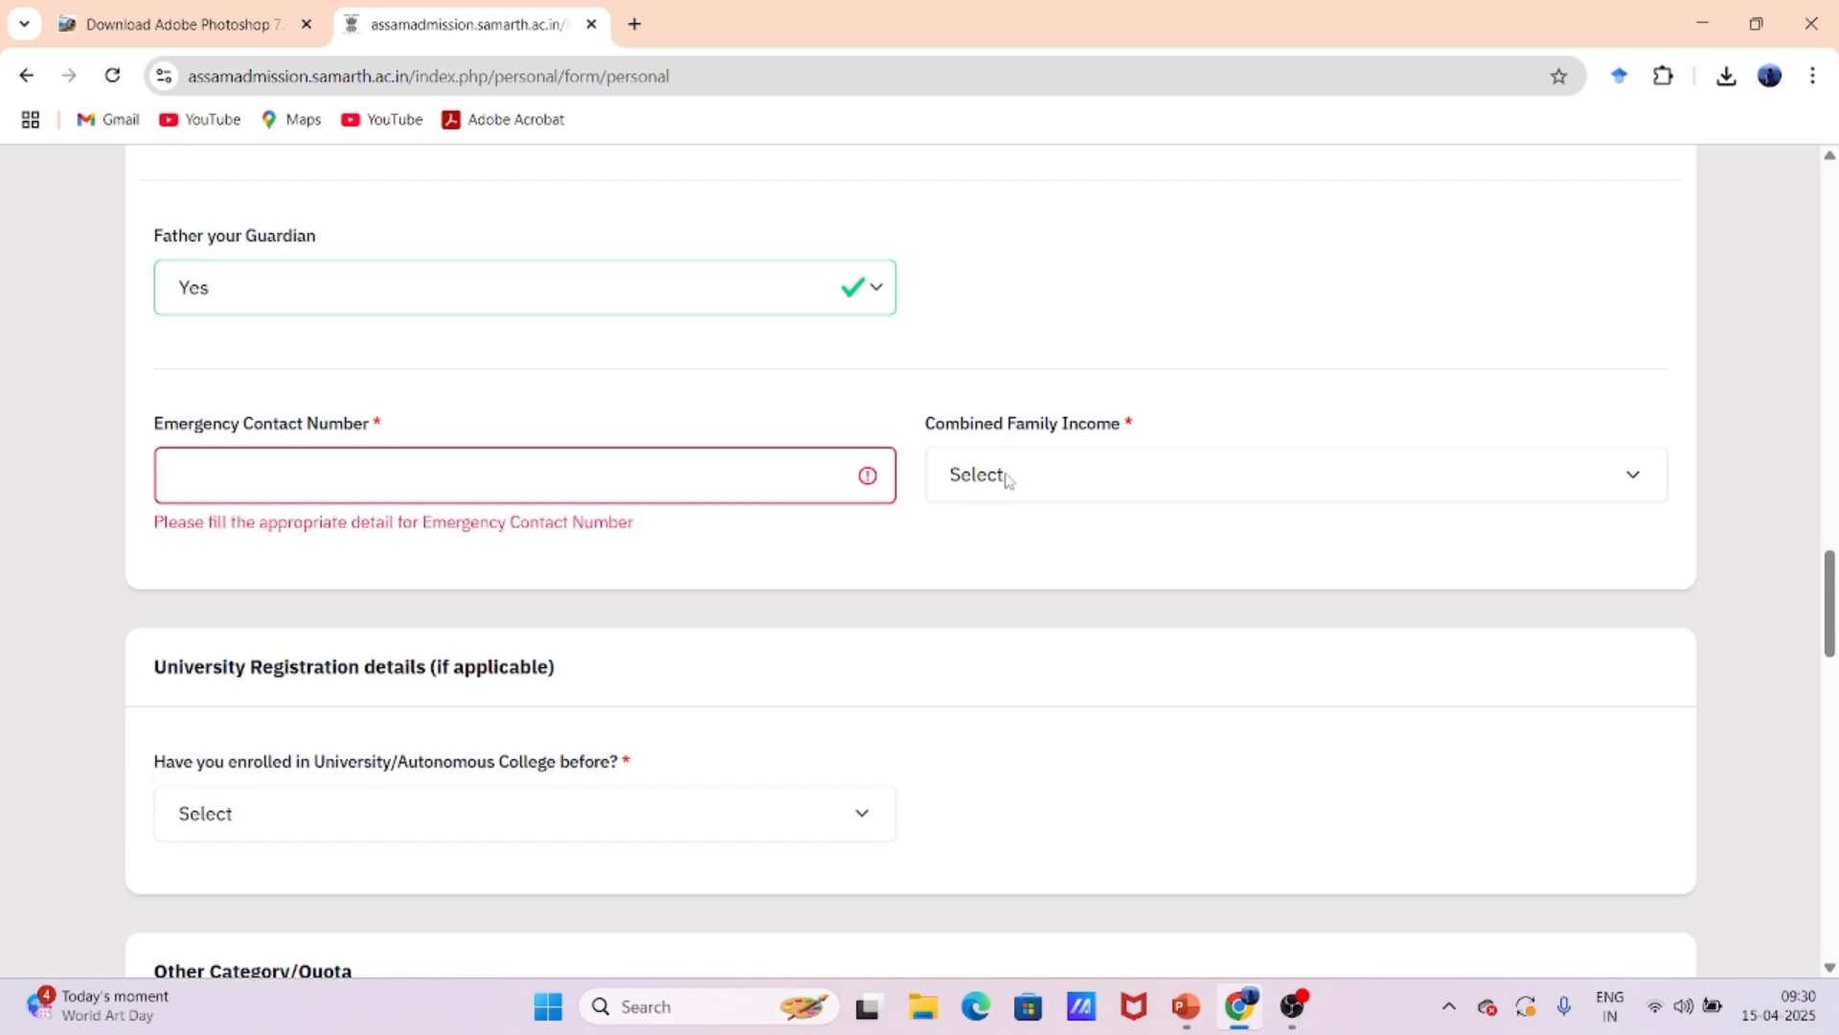
click(1121, 482)
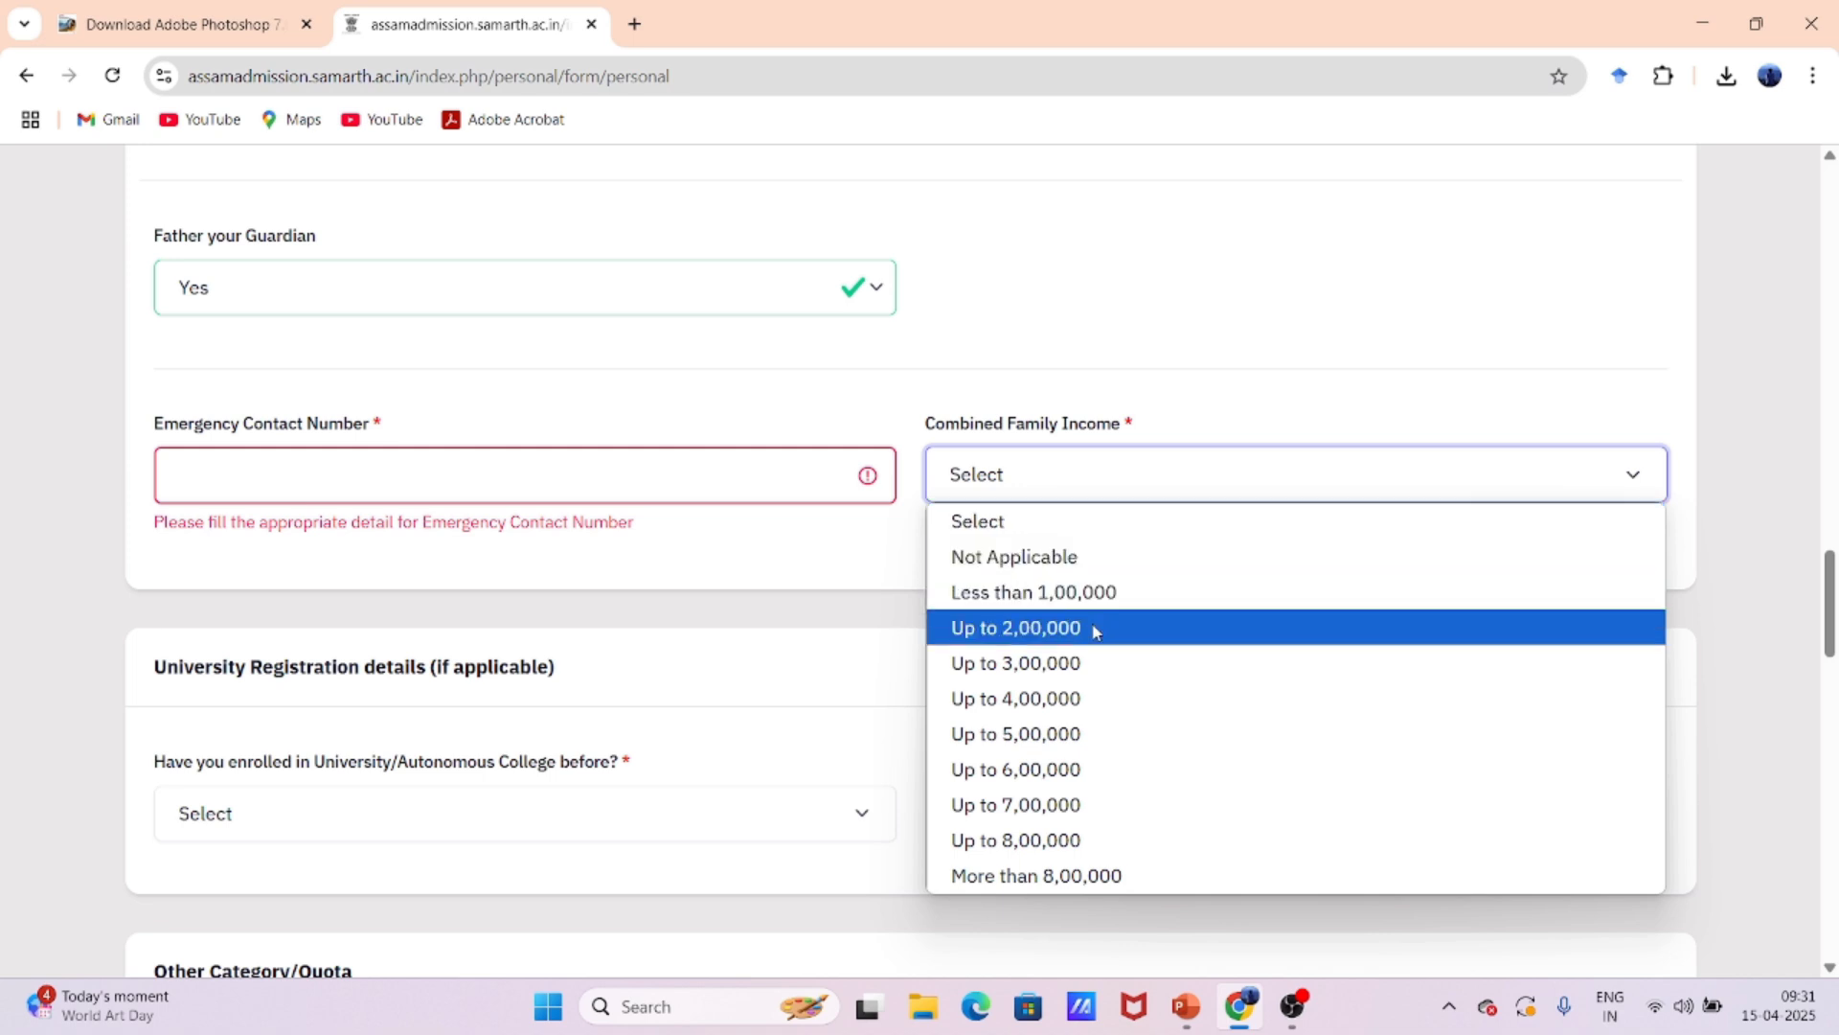
click(866, 574)
- Answer No to previous enrolment in a University/Autonomous College
scroll(867, 573, down, 4)
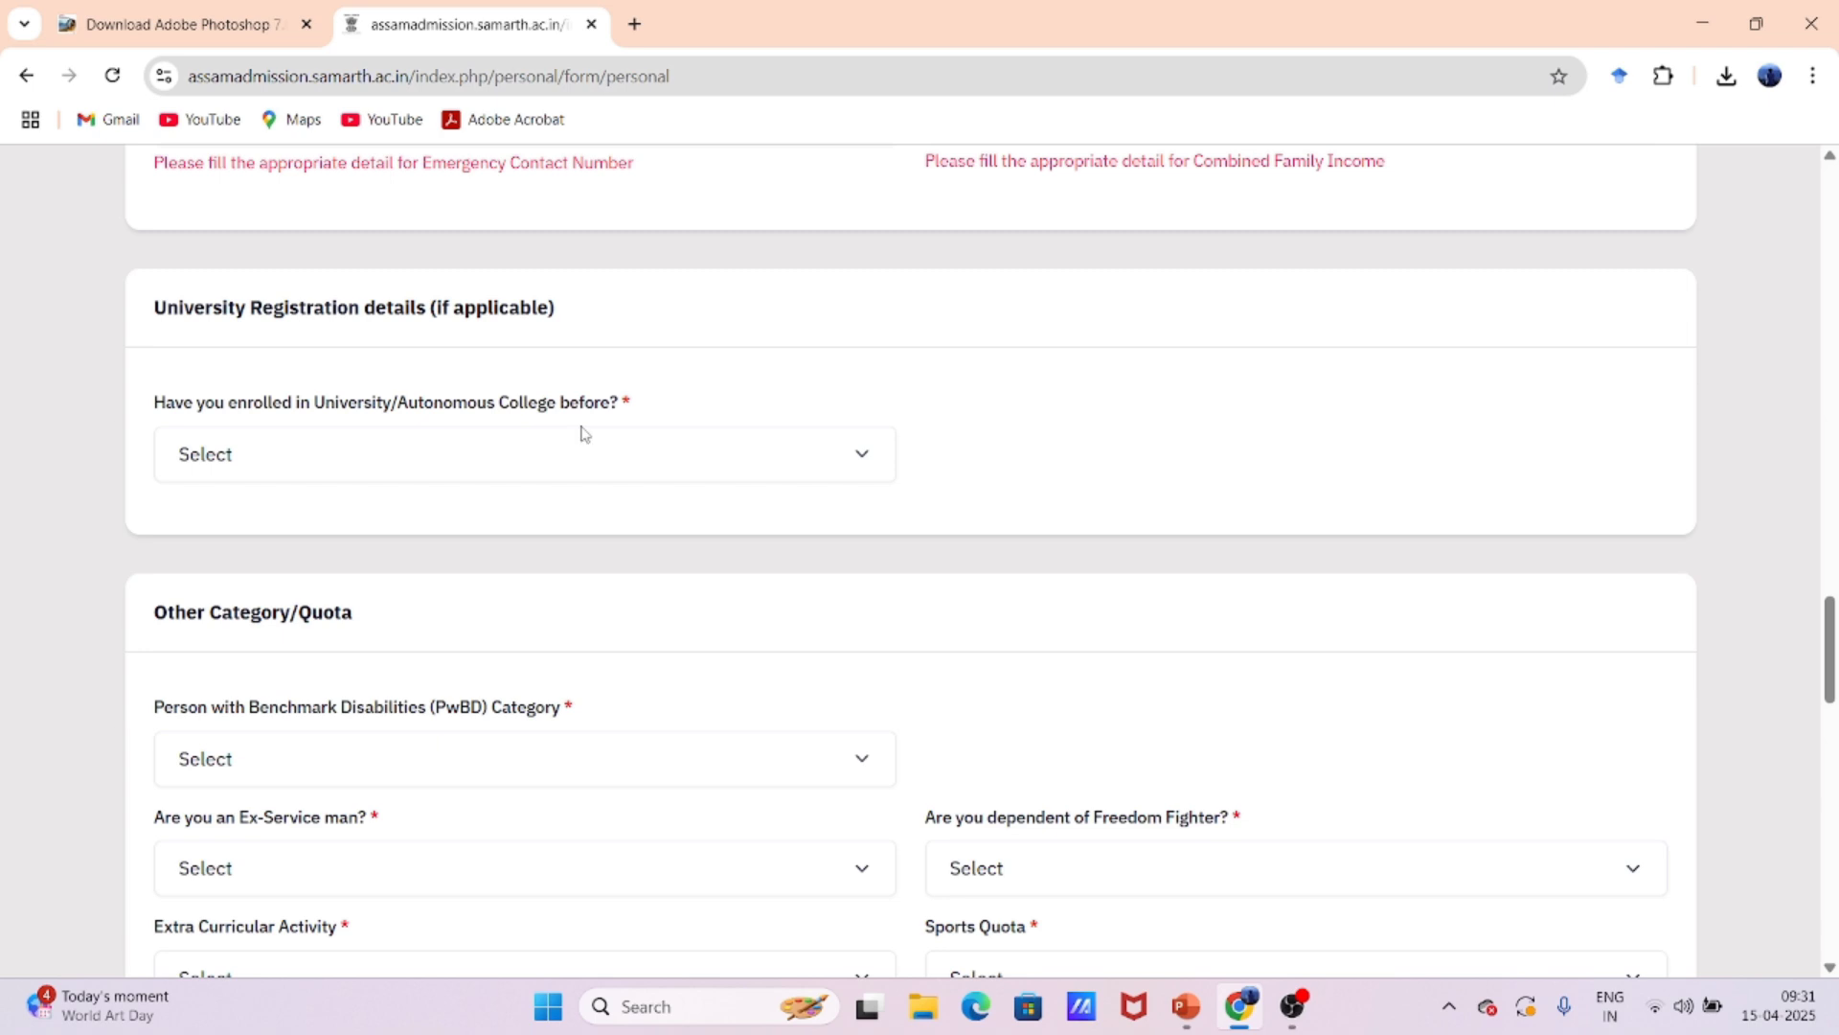
click(330, 453)
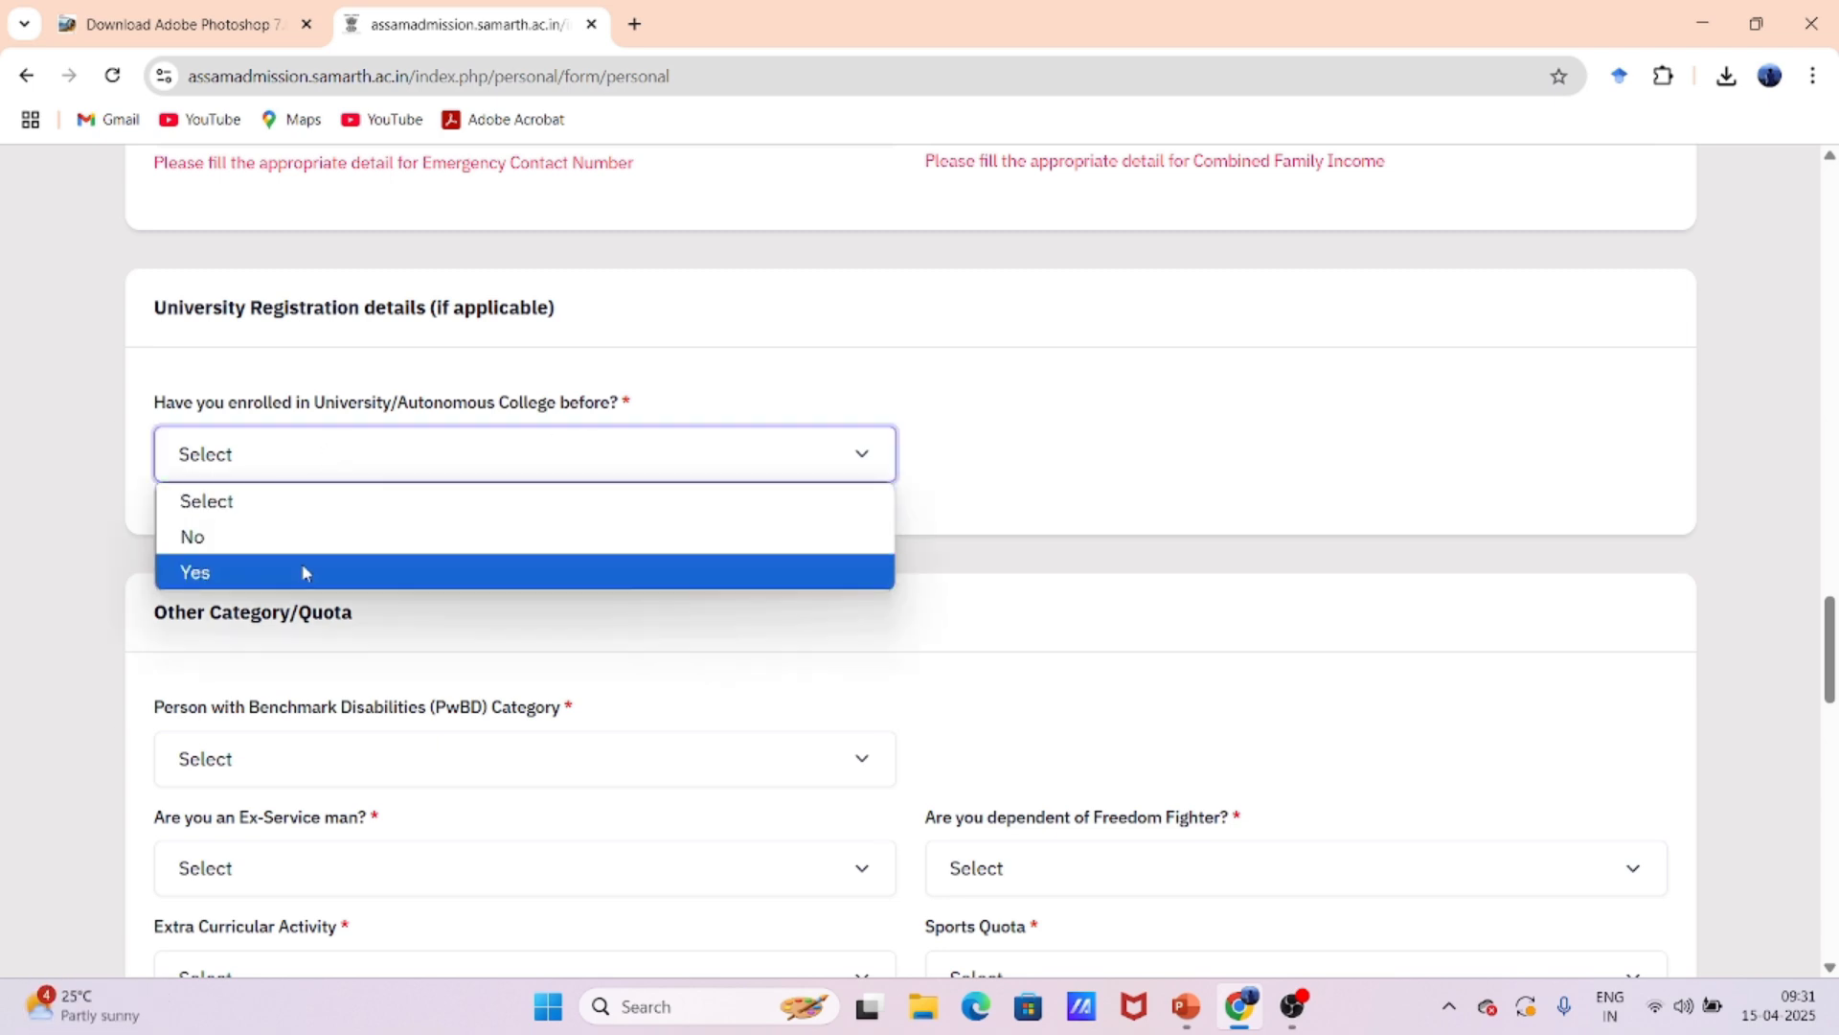
click(227, 538)
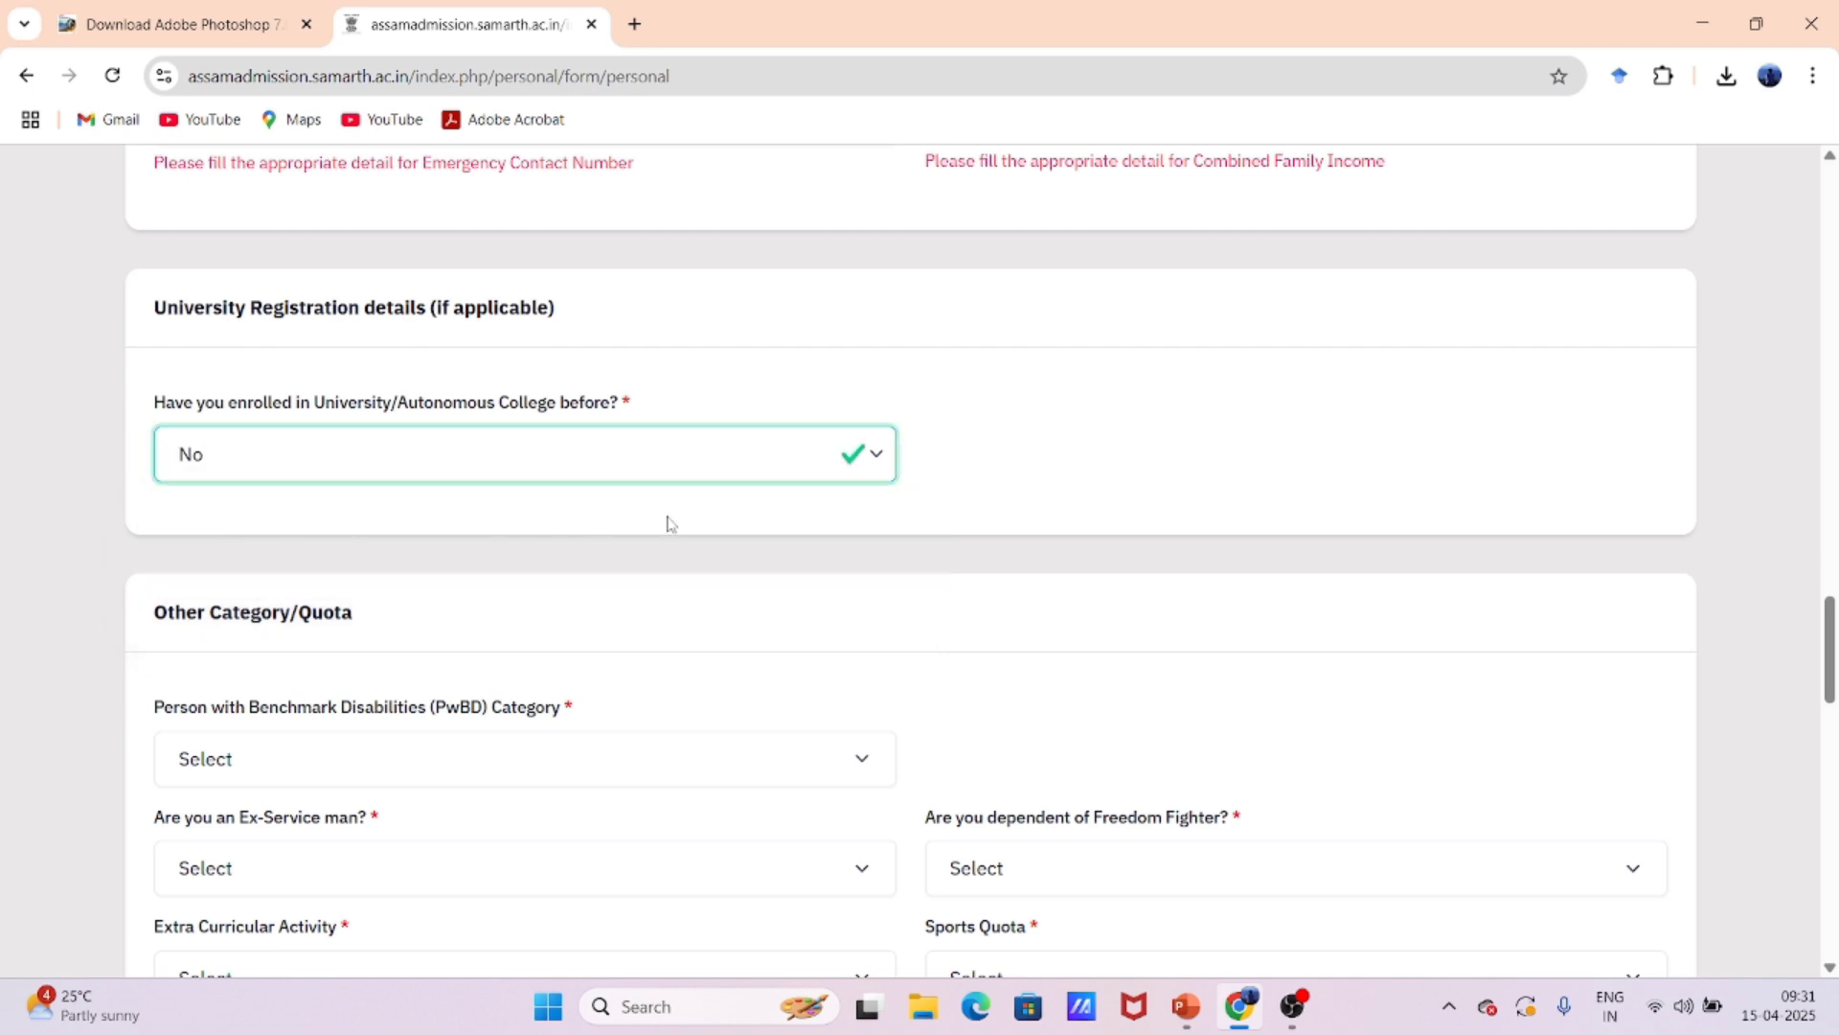
- Set the Person with Benchmark Disabilities (PwBD) category to Not Applicable
scroll(668, 523, down, 3)
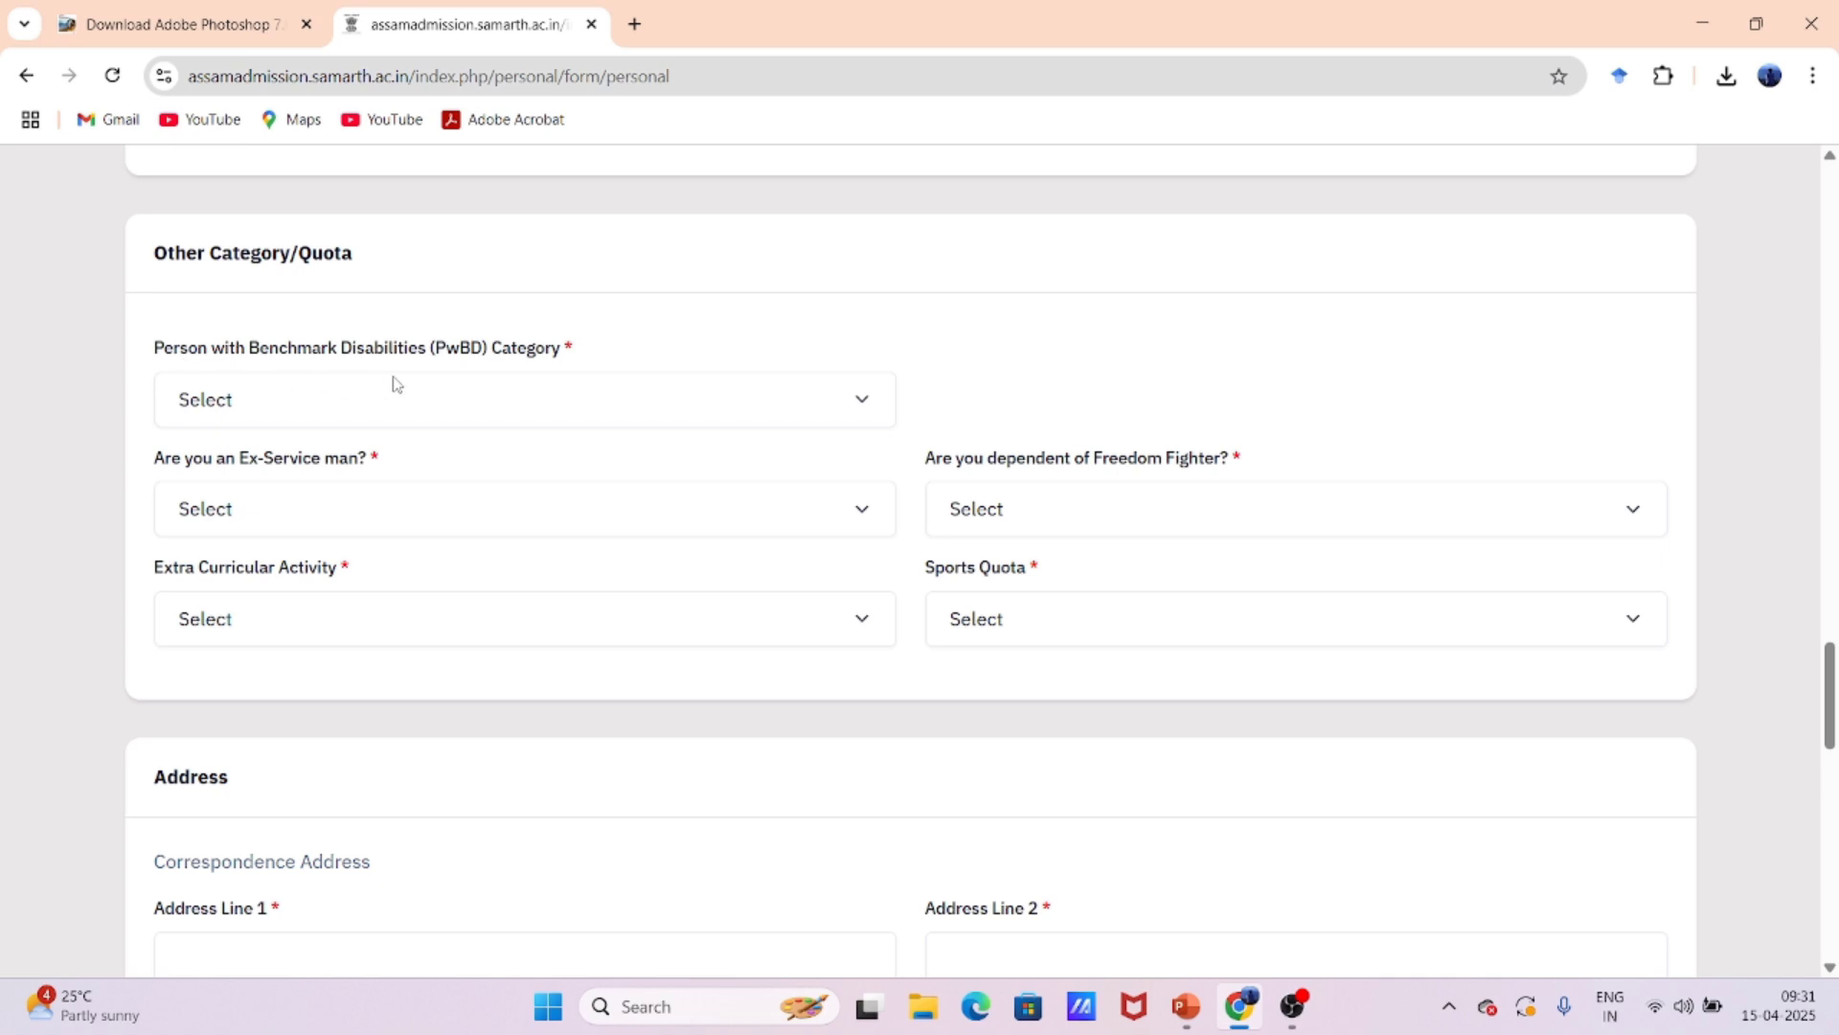
drag(162, 348, 633, 350)
click(632, 351)
click(571, 402)
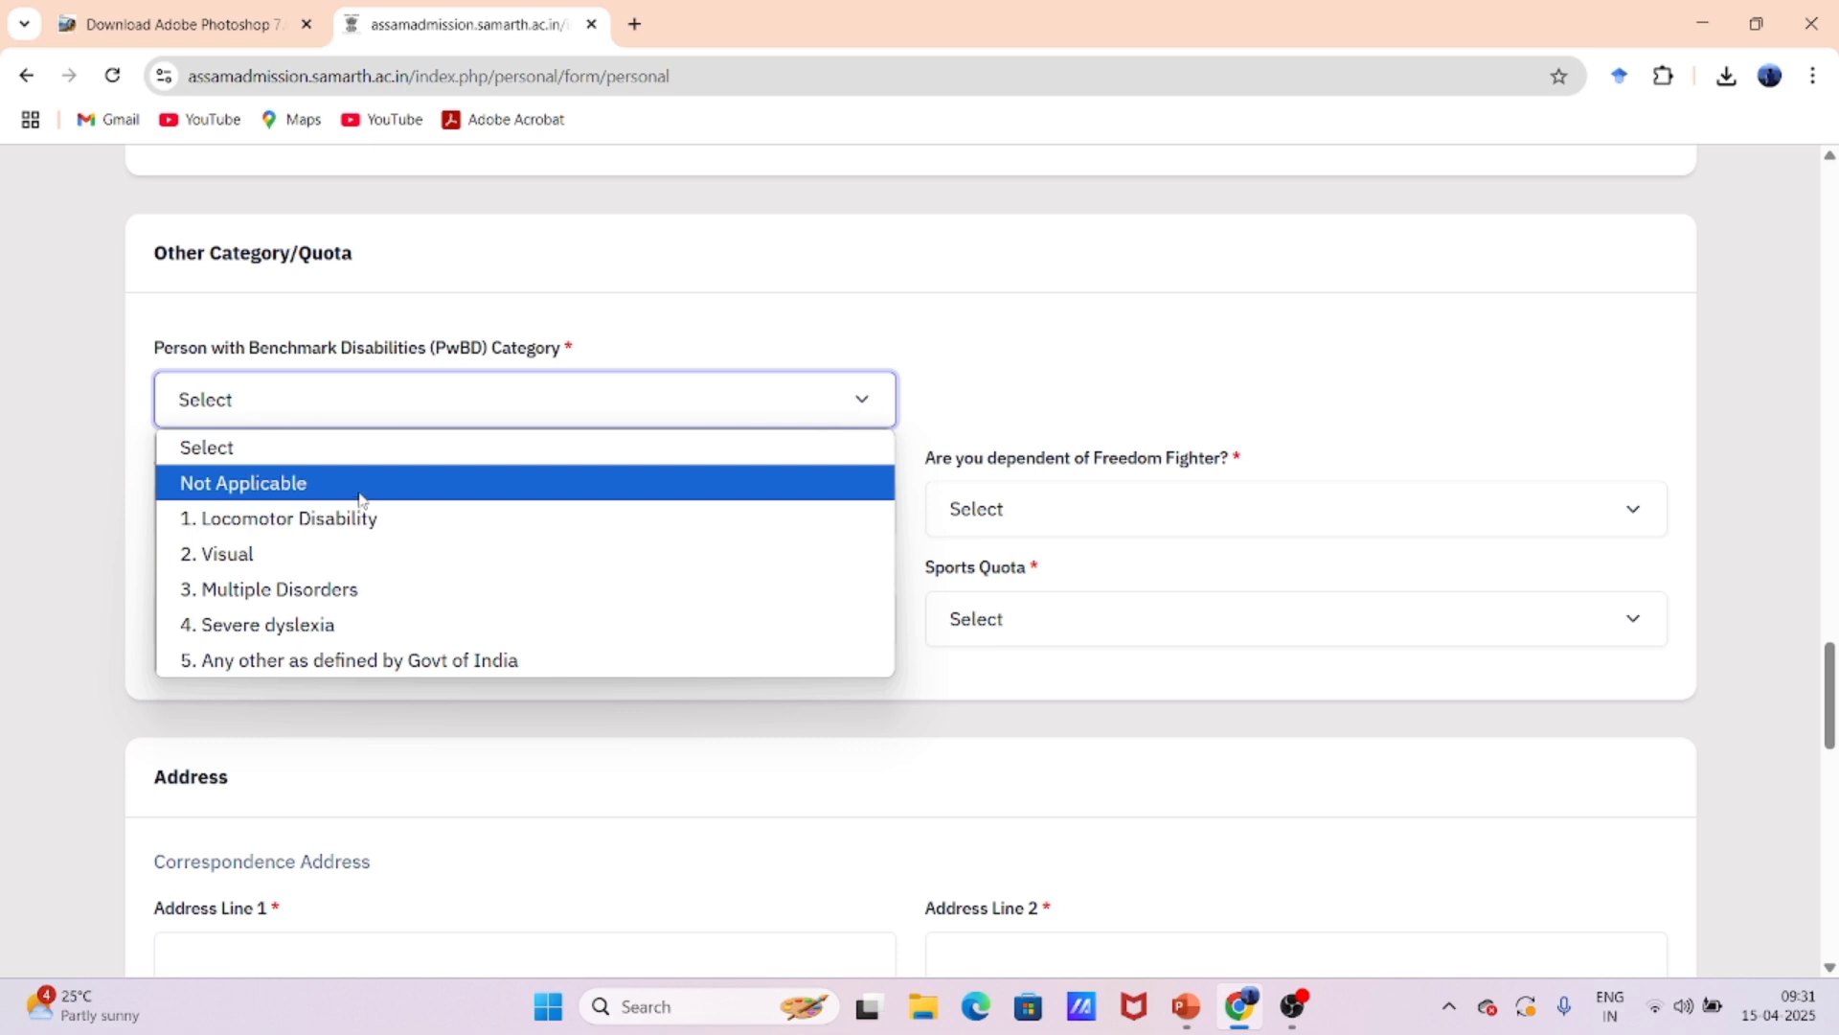
click(266, 483)
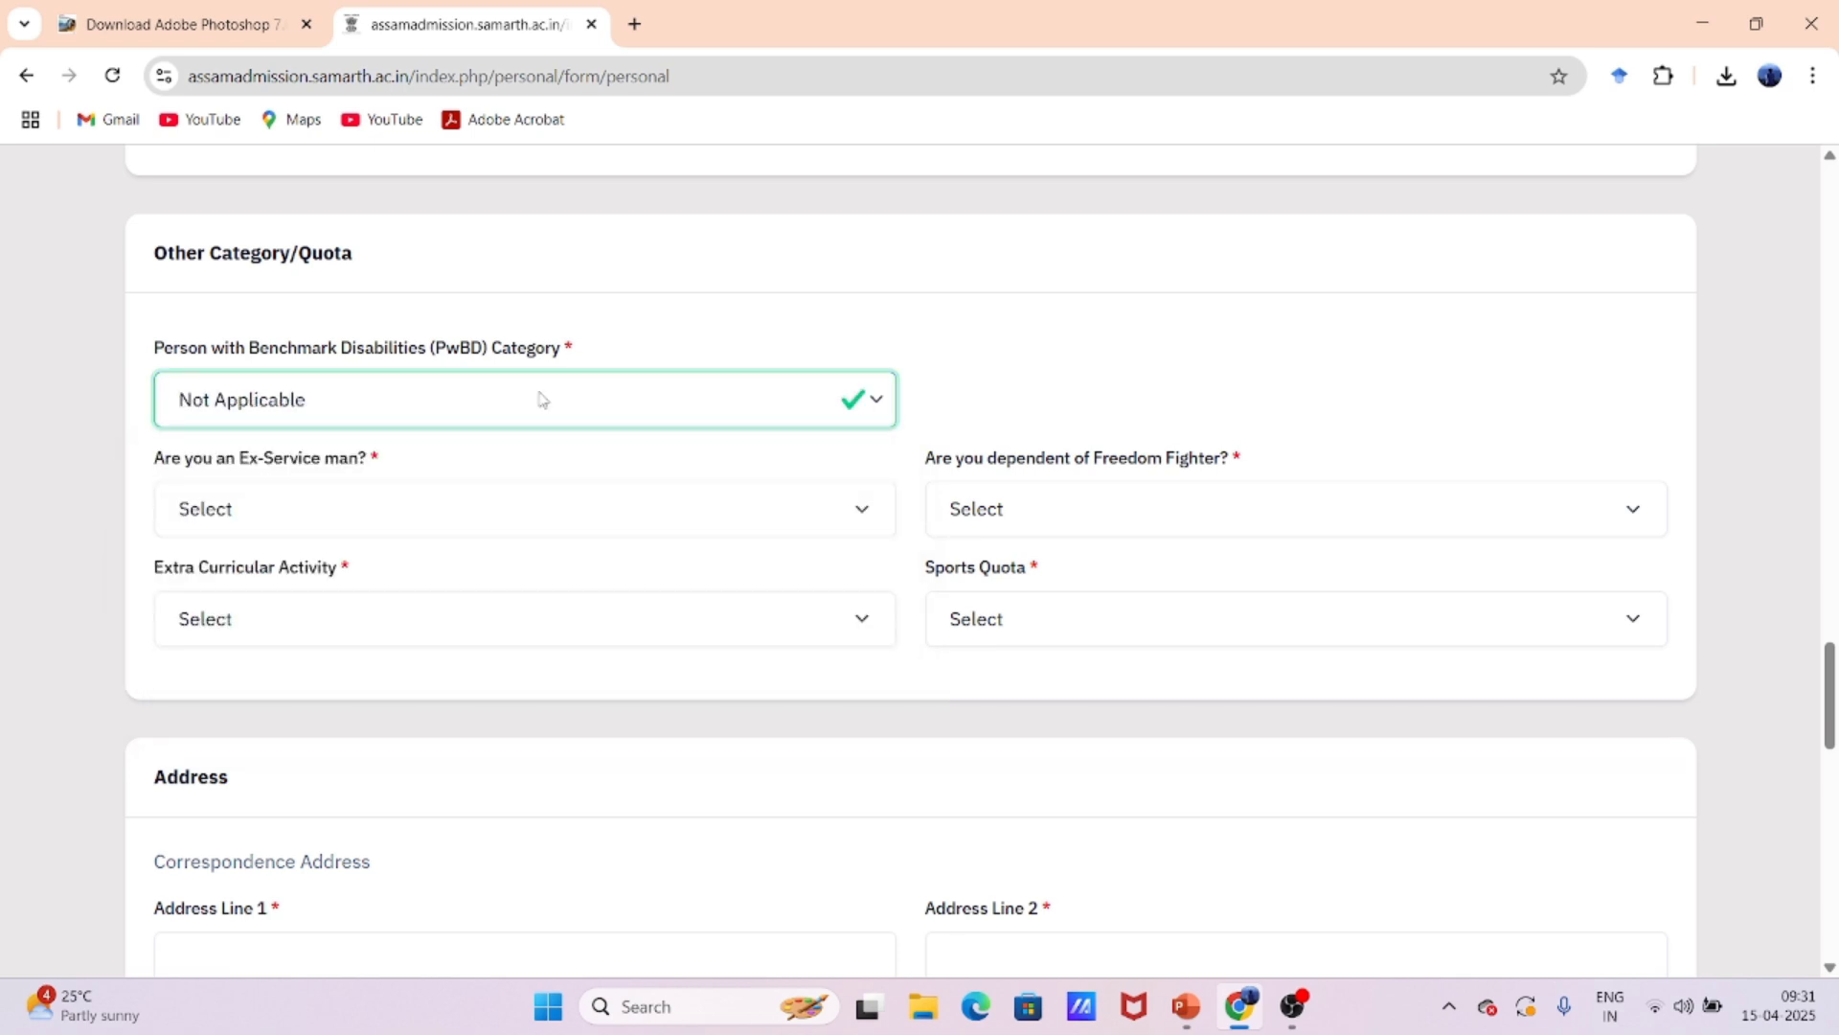
- Answer No to both the Ex-Service man question and the dependent of Freedom Fighter question
drag(182, 484, 361, 458)
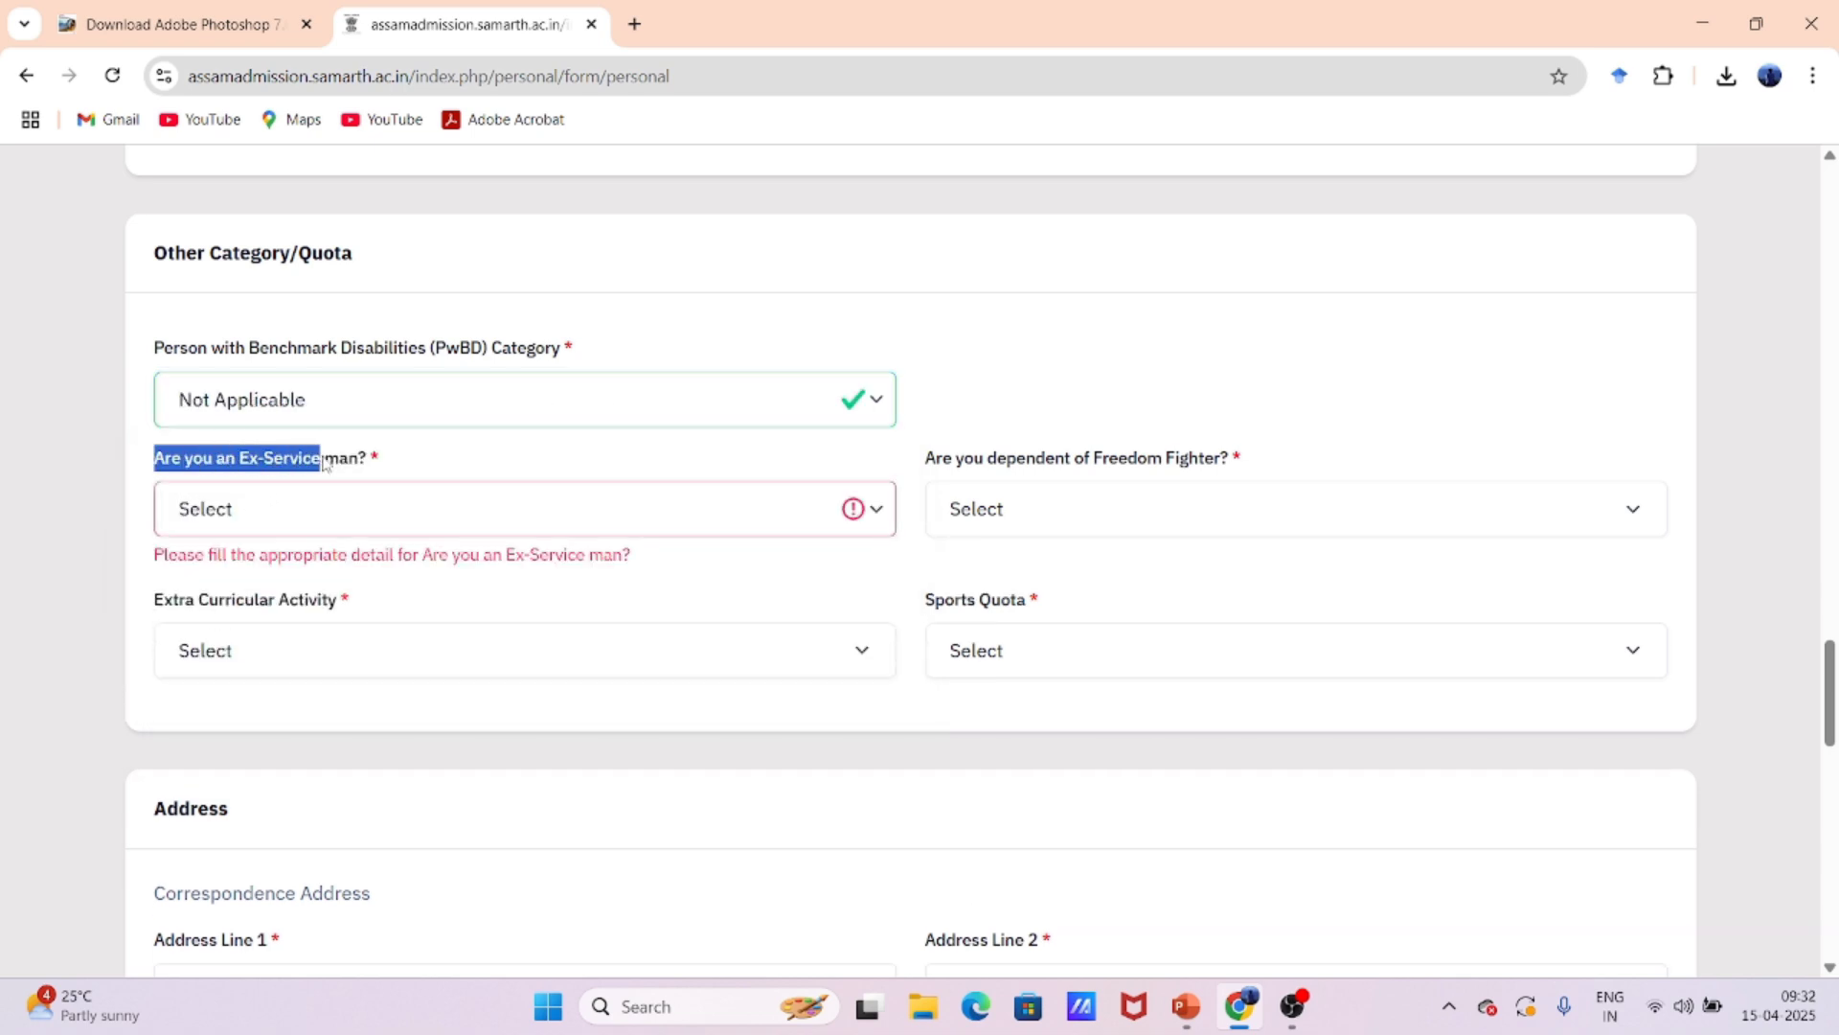
triple_click(371, 460)
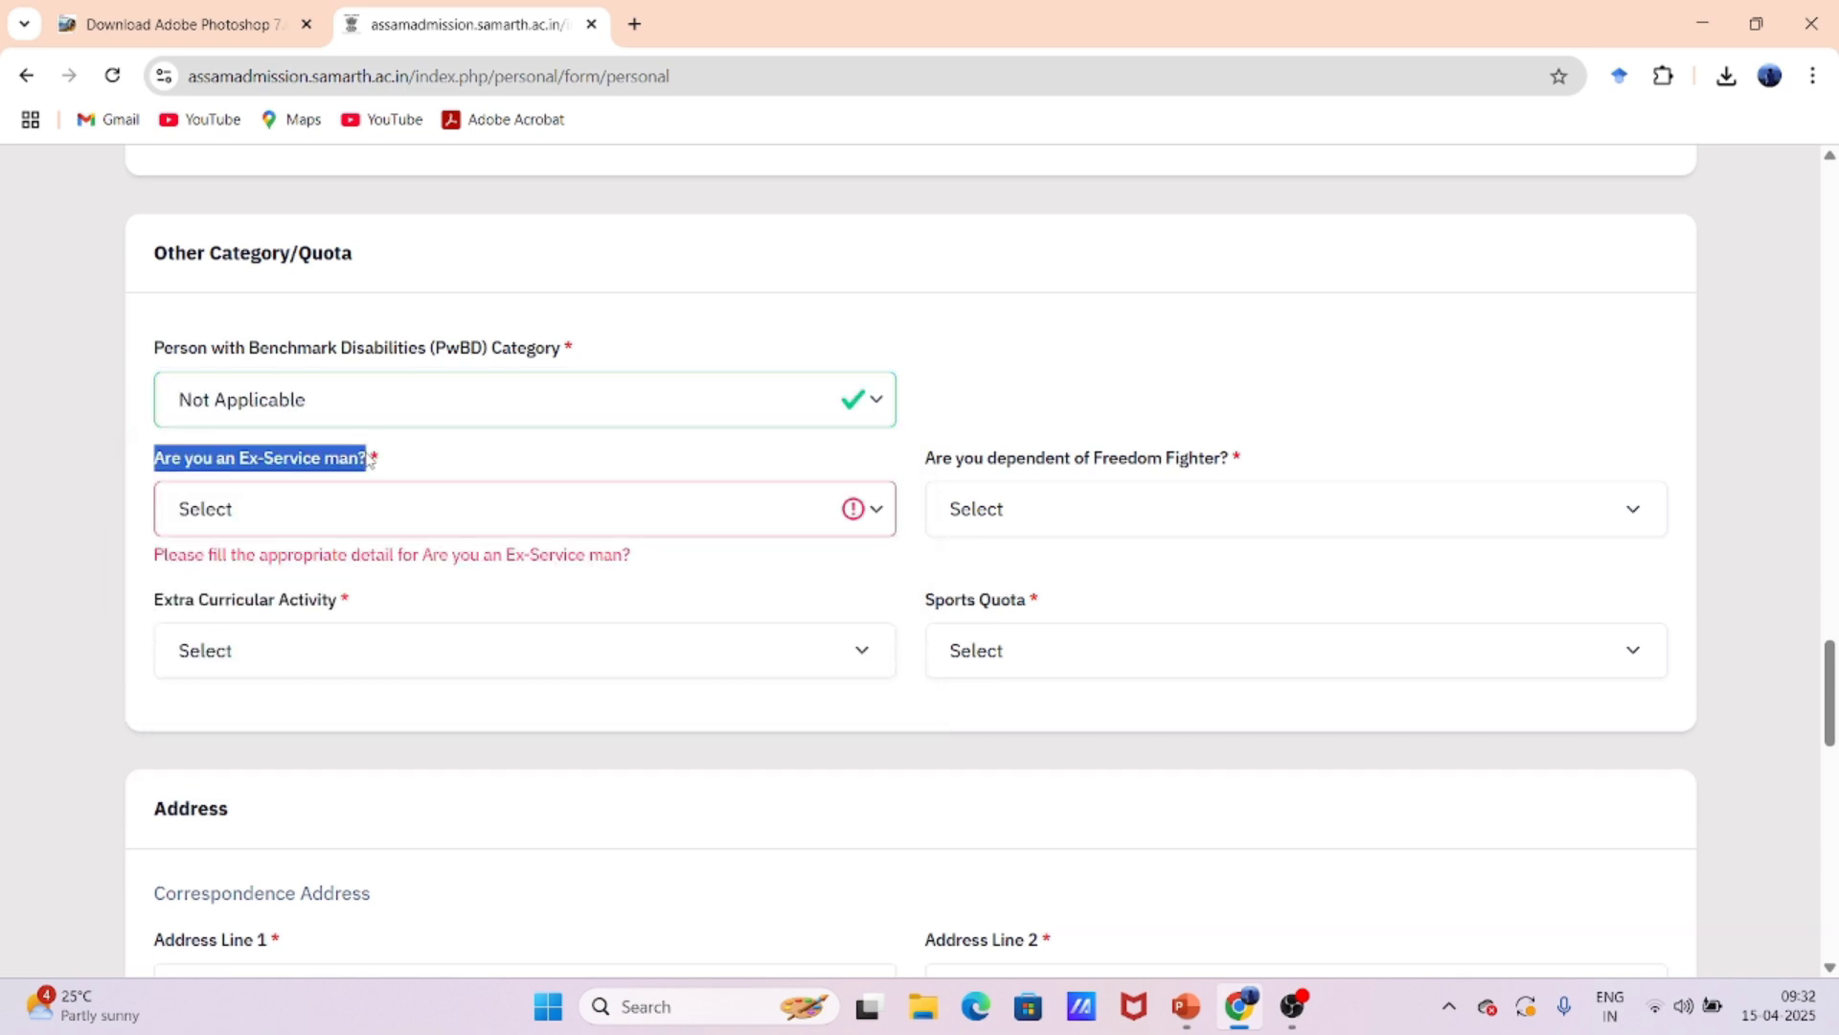
click(332, 512)
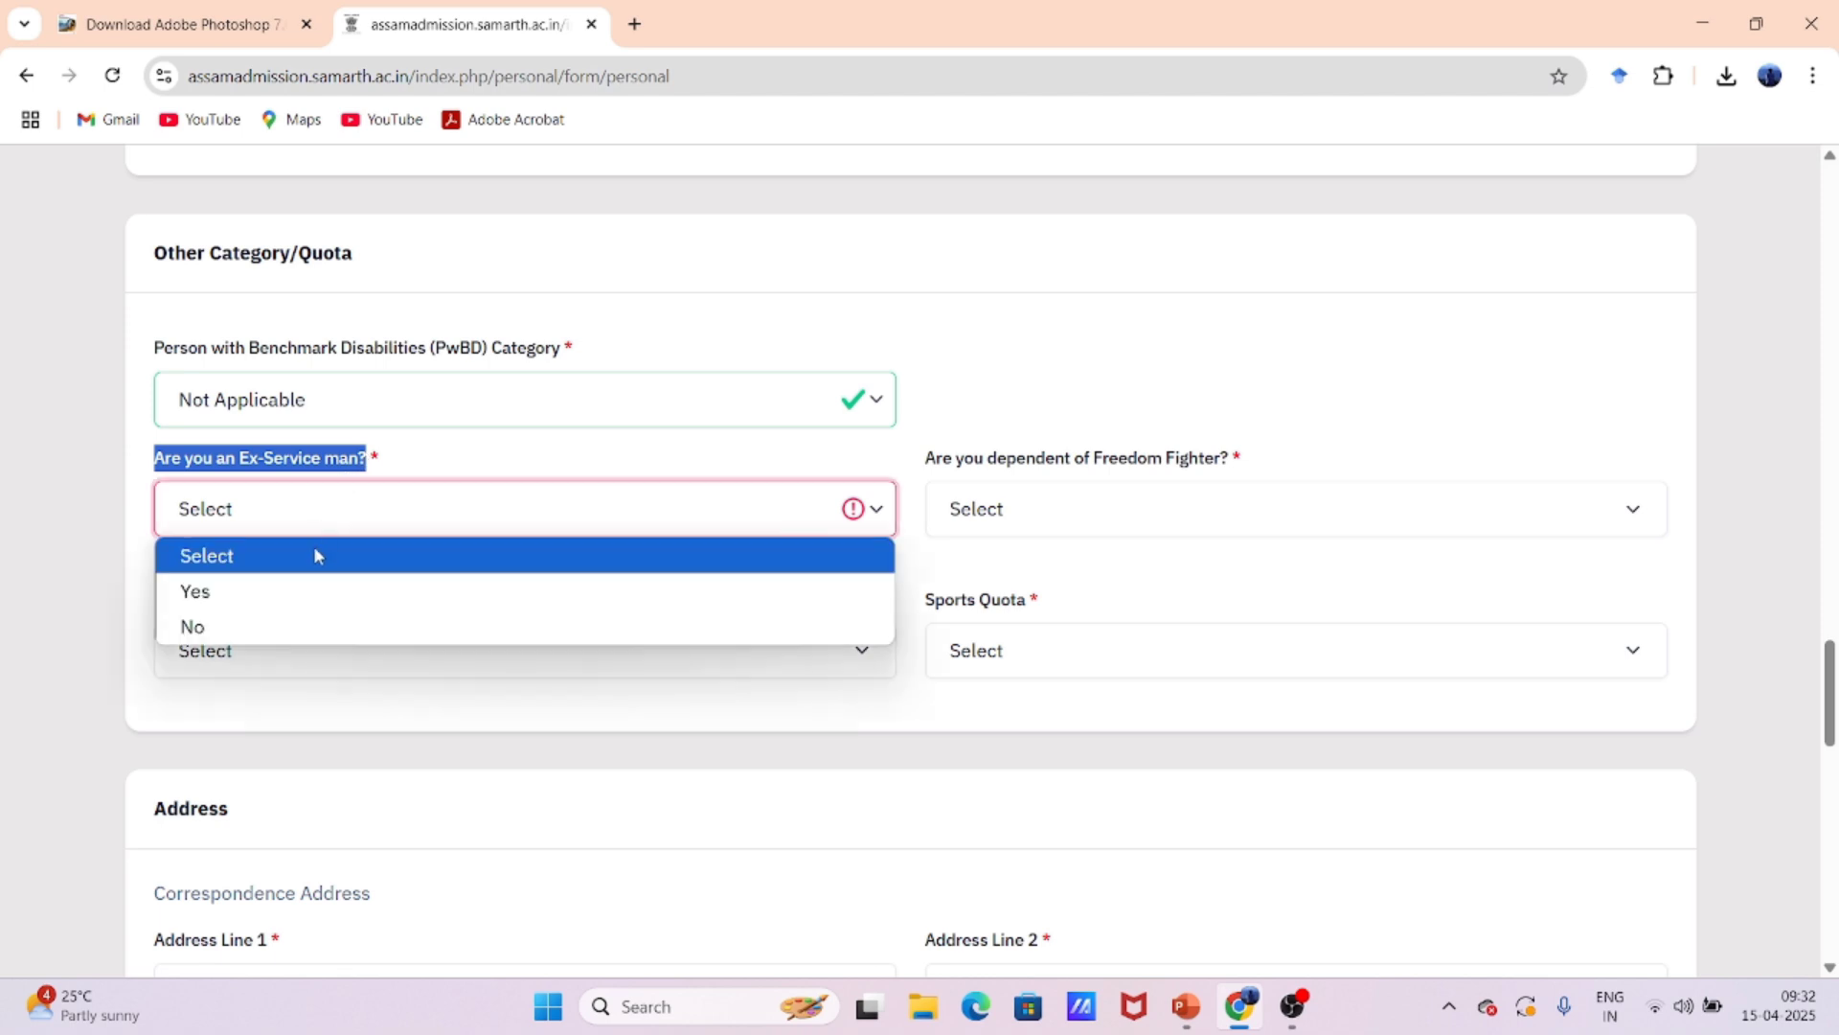
click(295, 625)
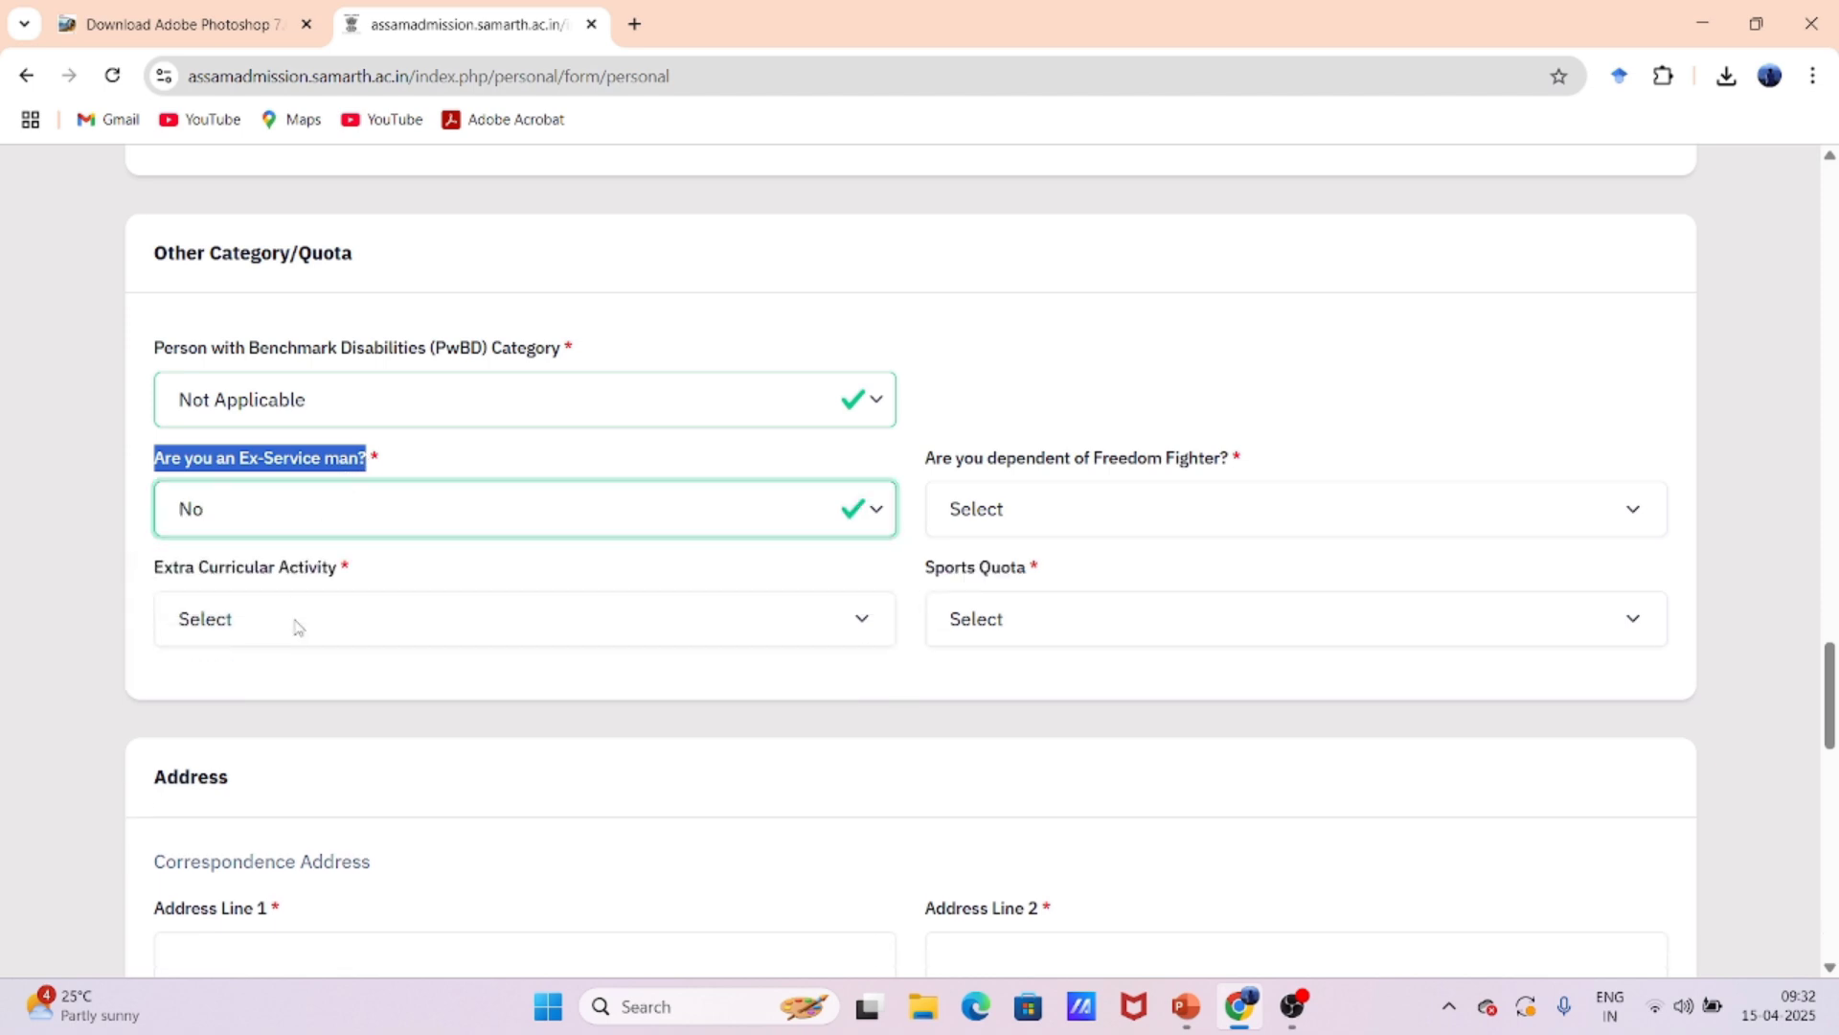
click(1104, 515)
click(1094, 628)
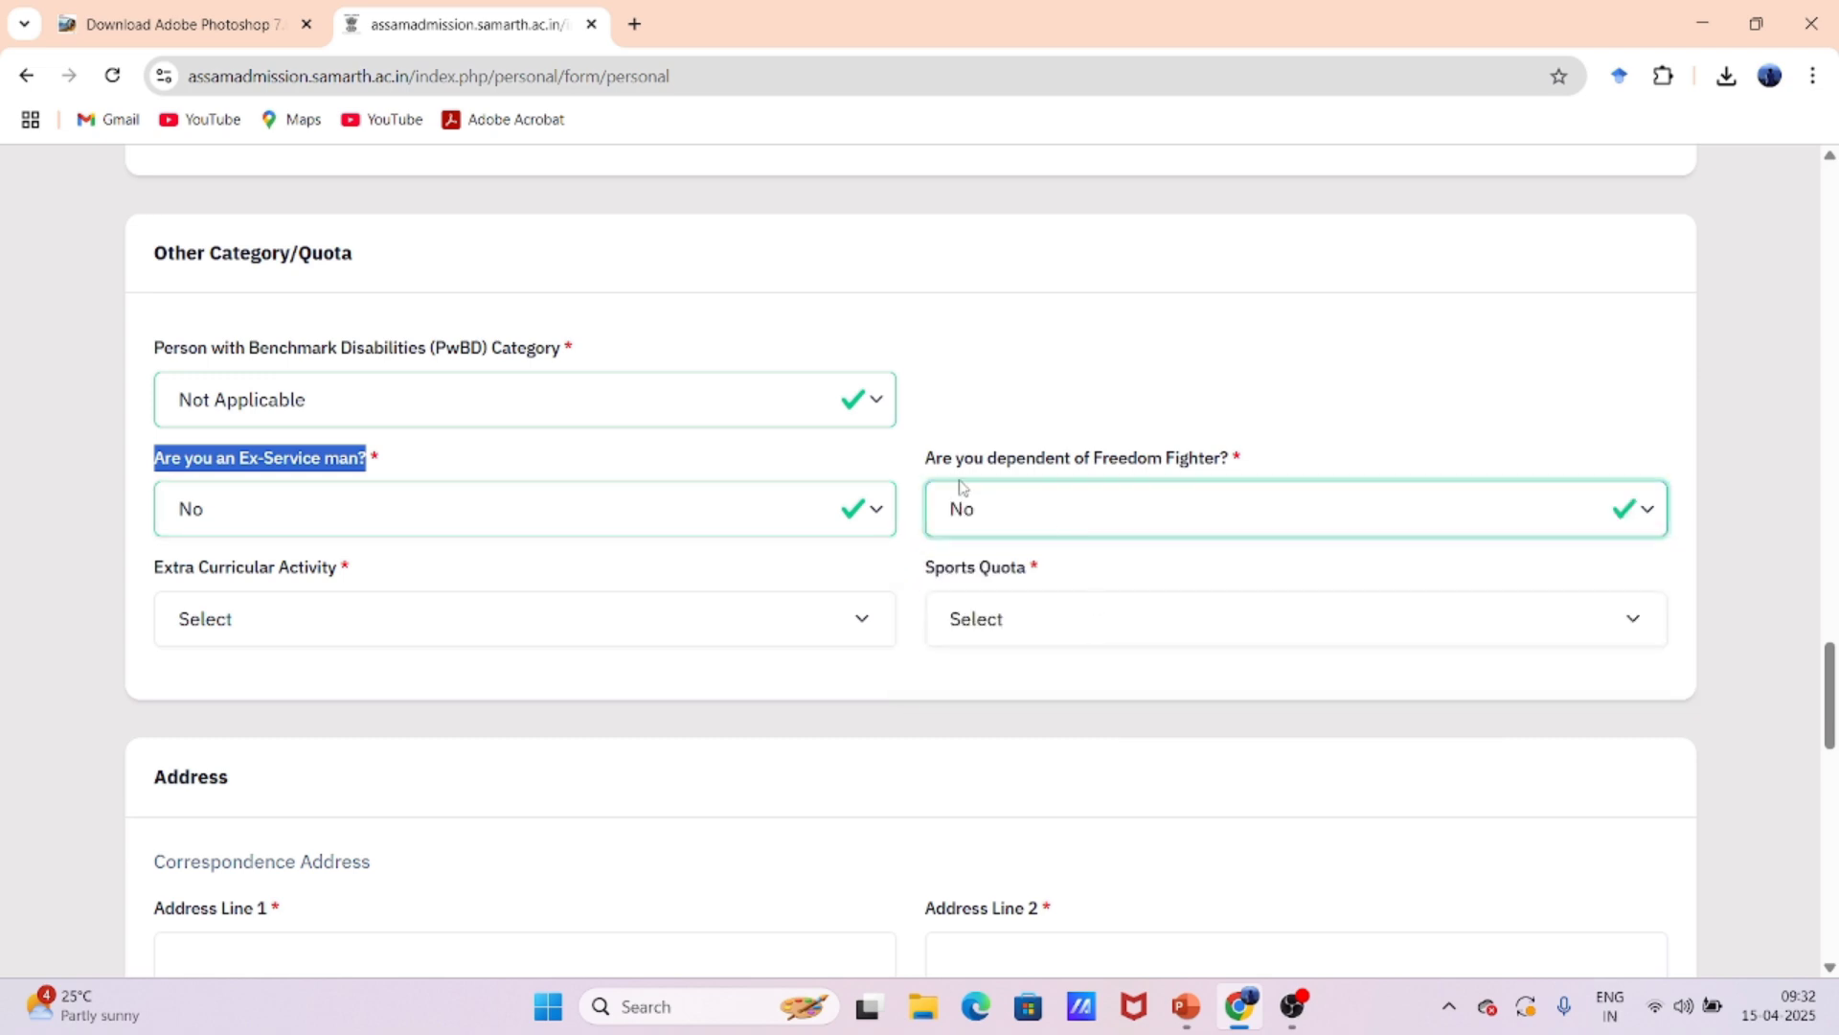
drag(928, 458, 1232, 469)
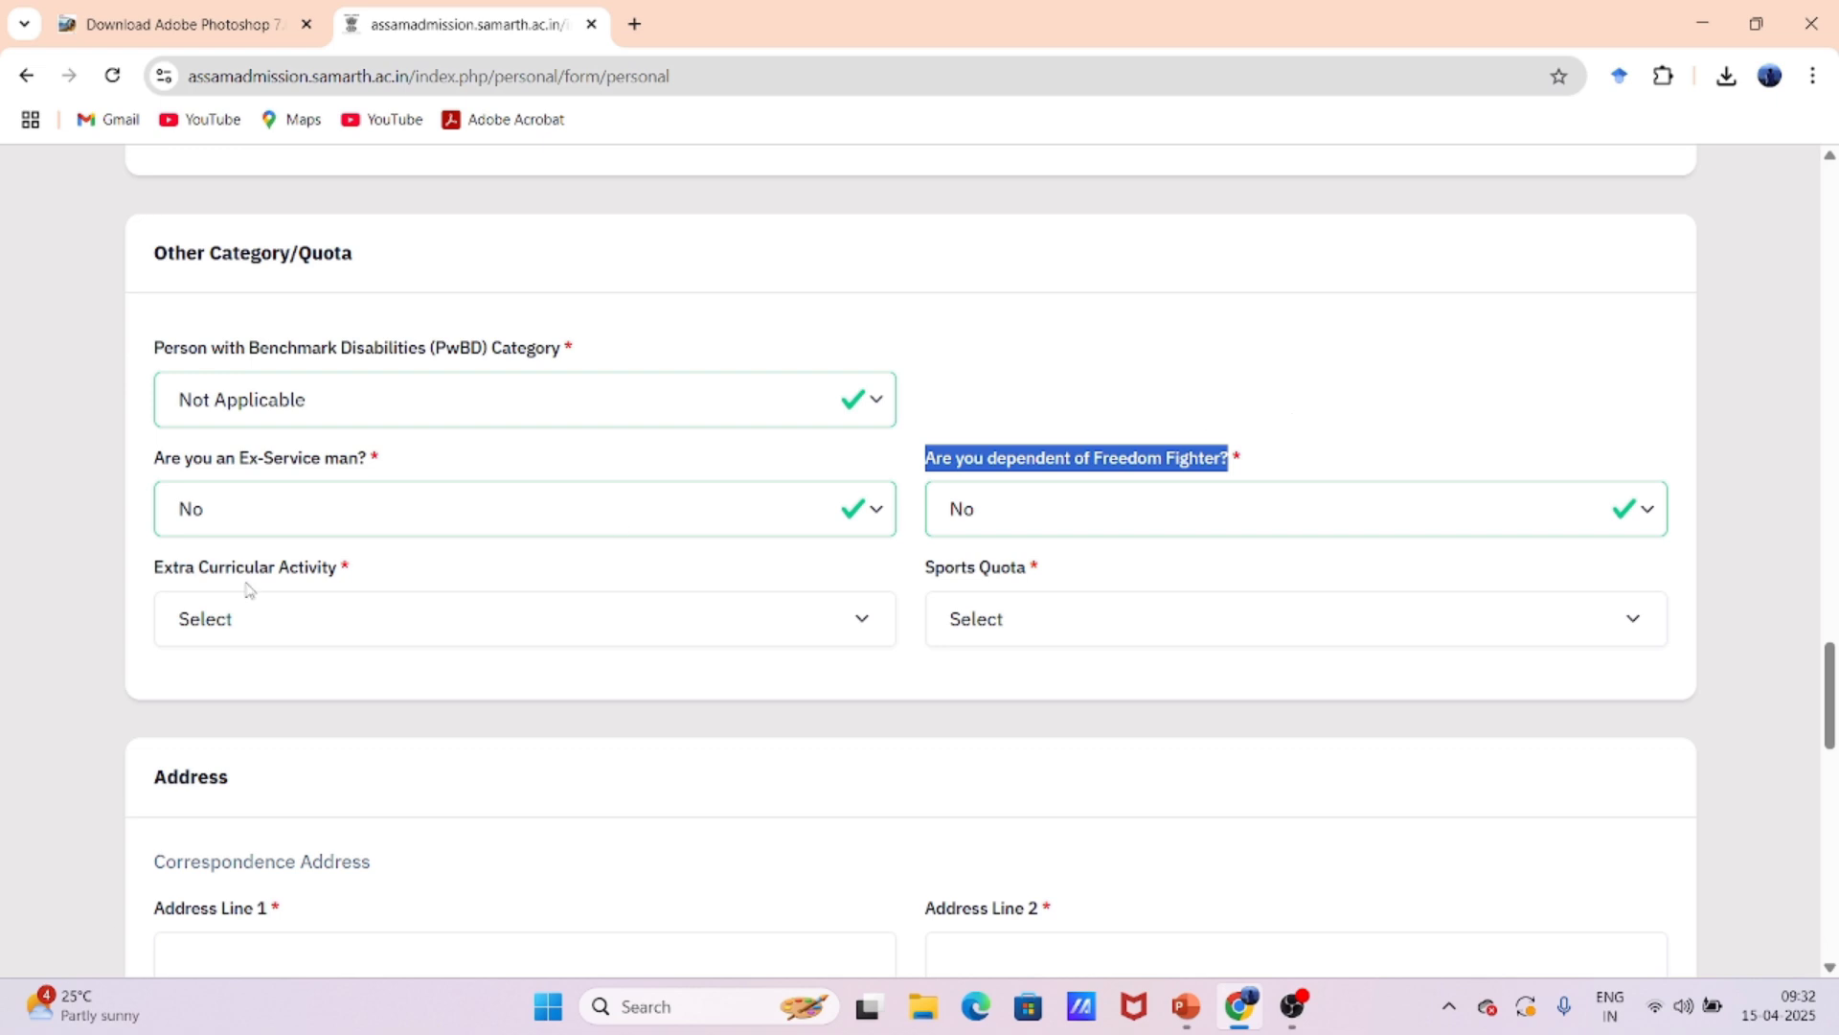
- Set Extra Curricular Activity to Not Applicable and Sports Quota to No
drag(141, 567, 252, 586)
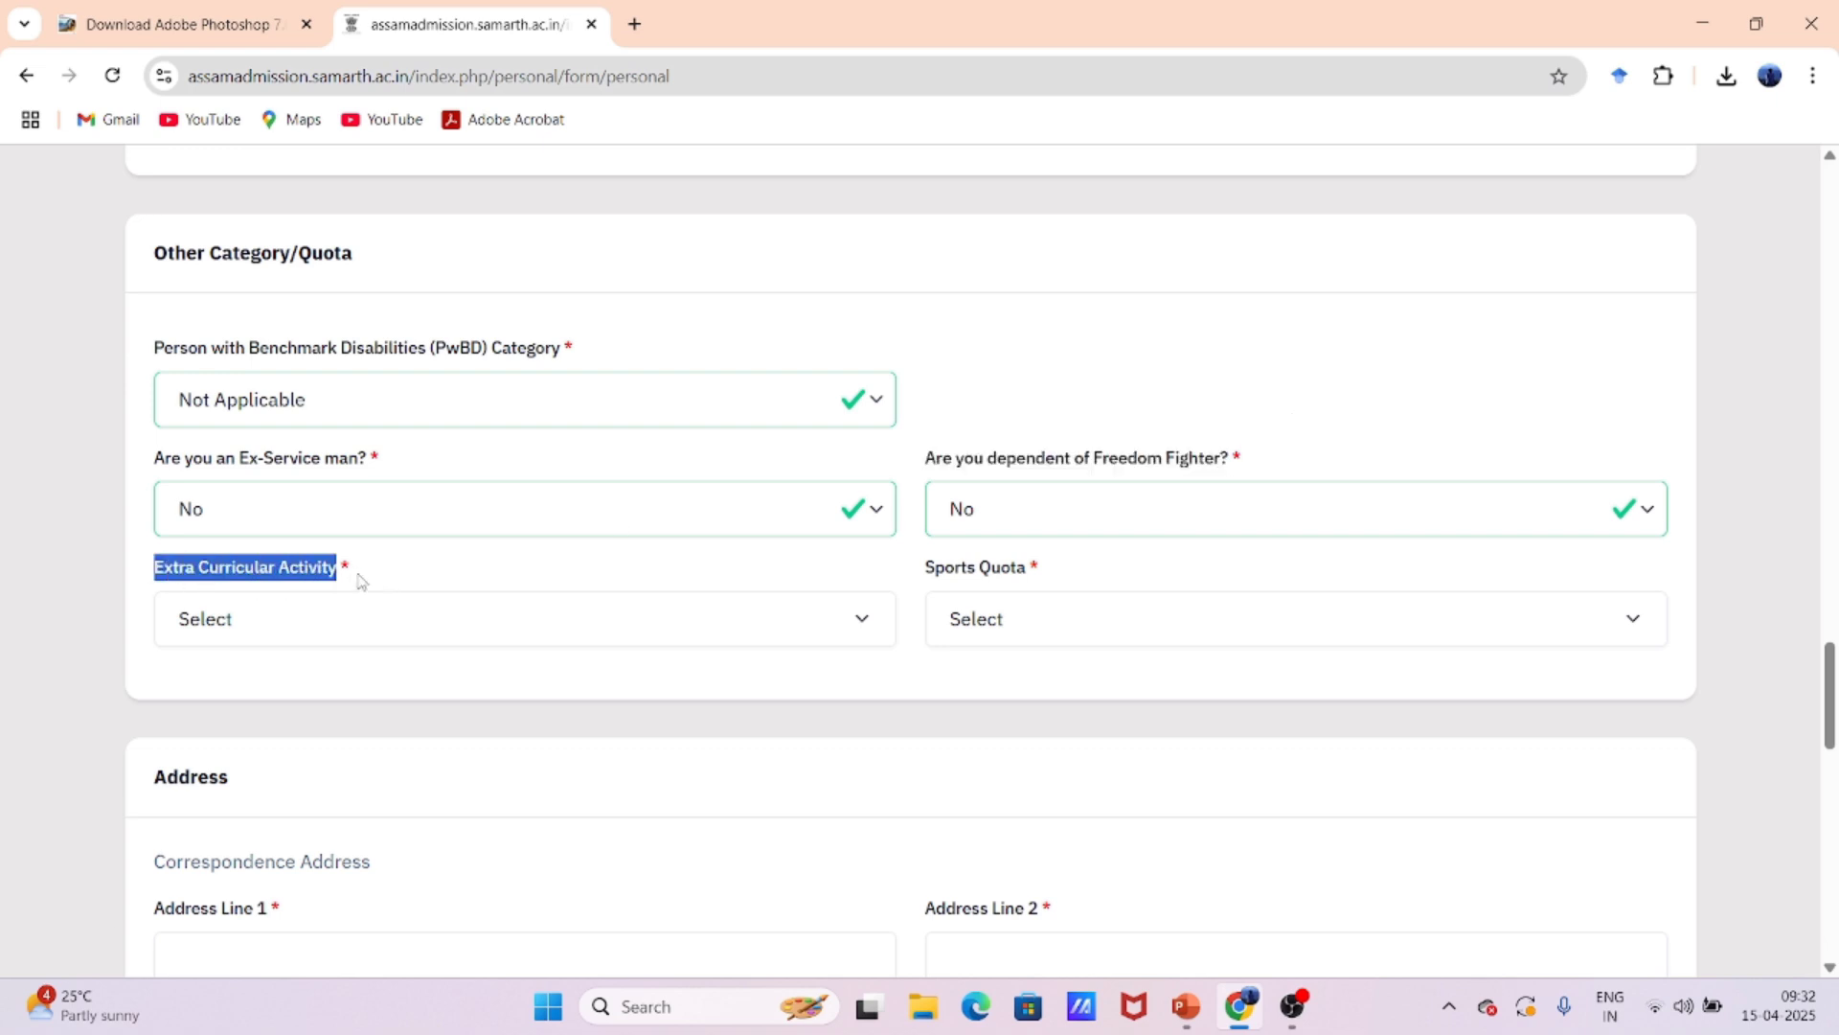
click(365, 623)
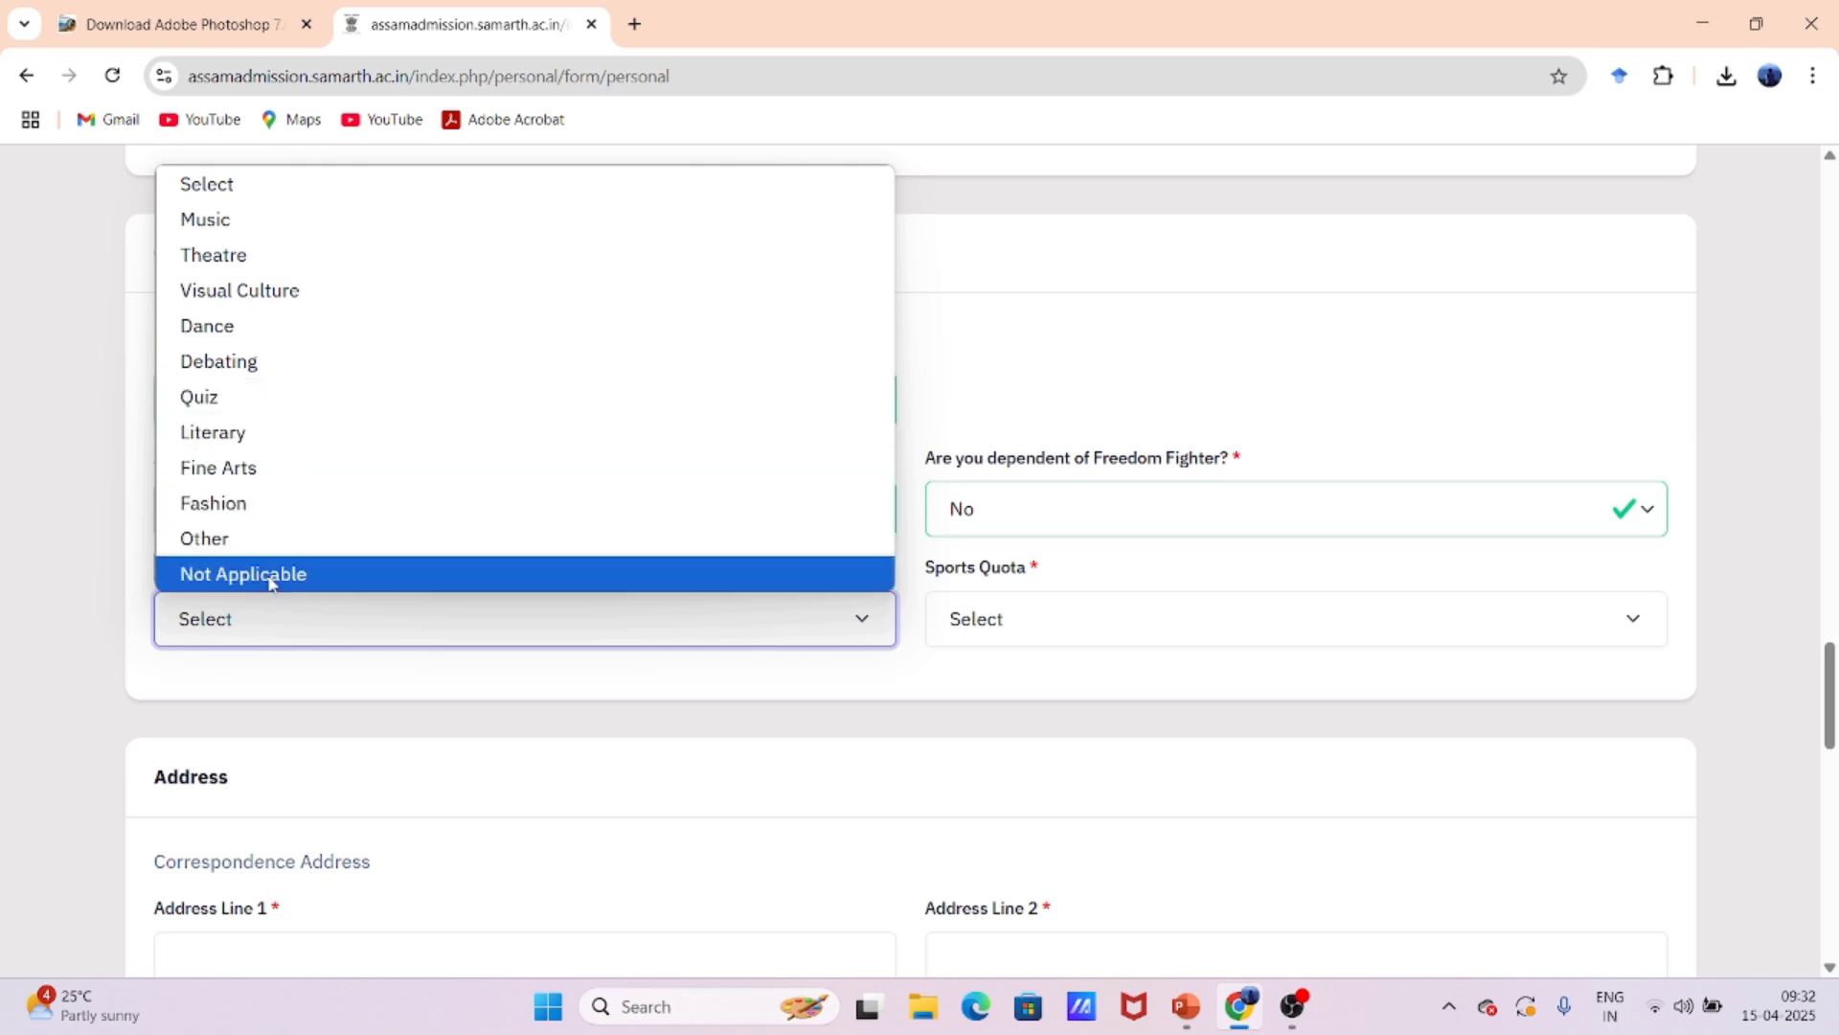
click(334, 581)
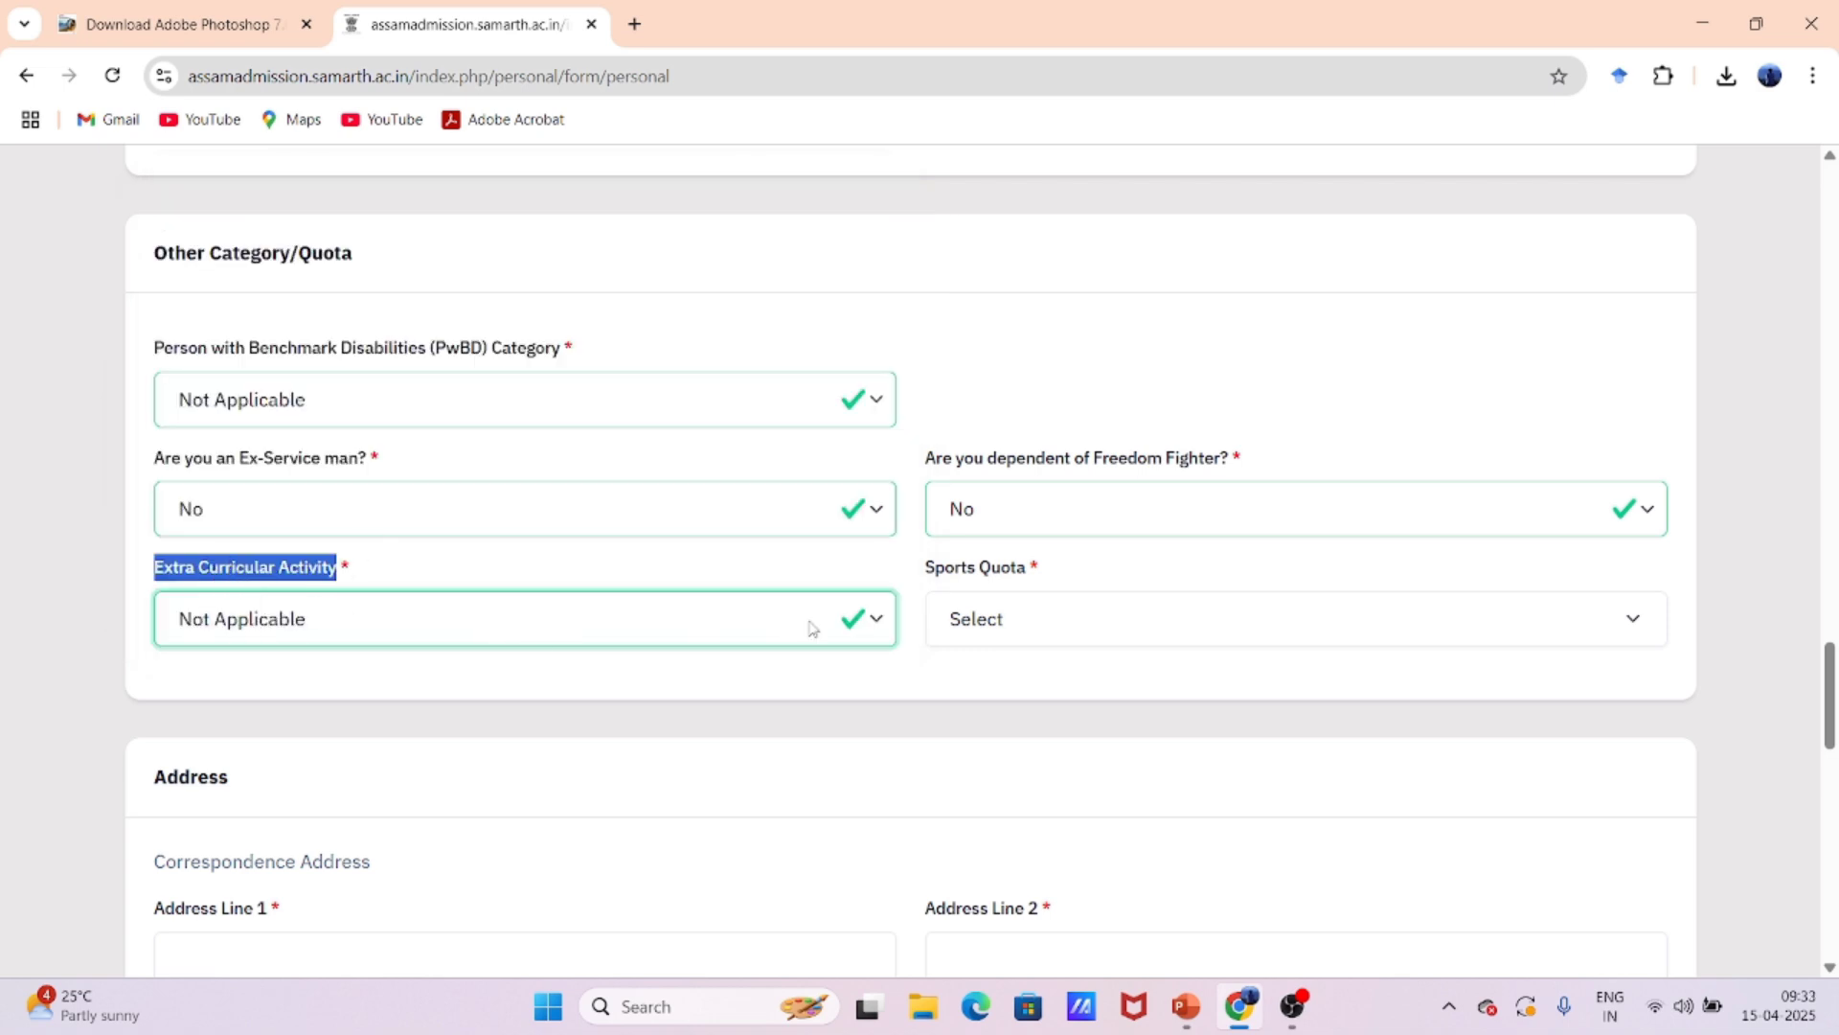
click(1001, 632)
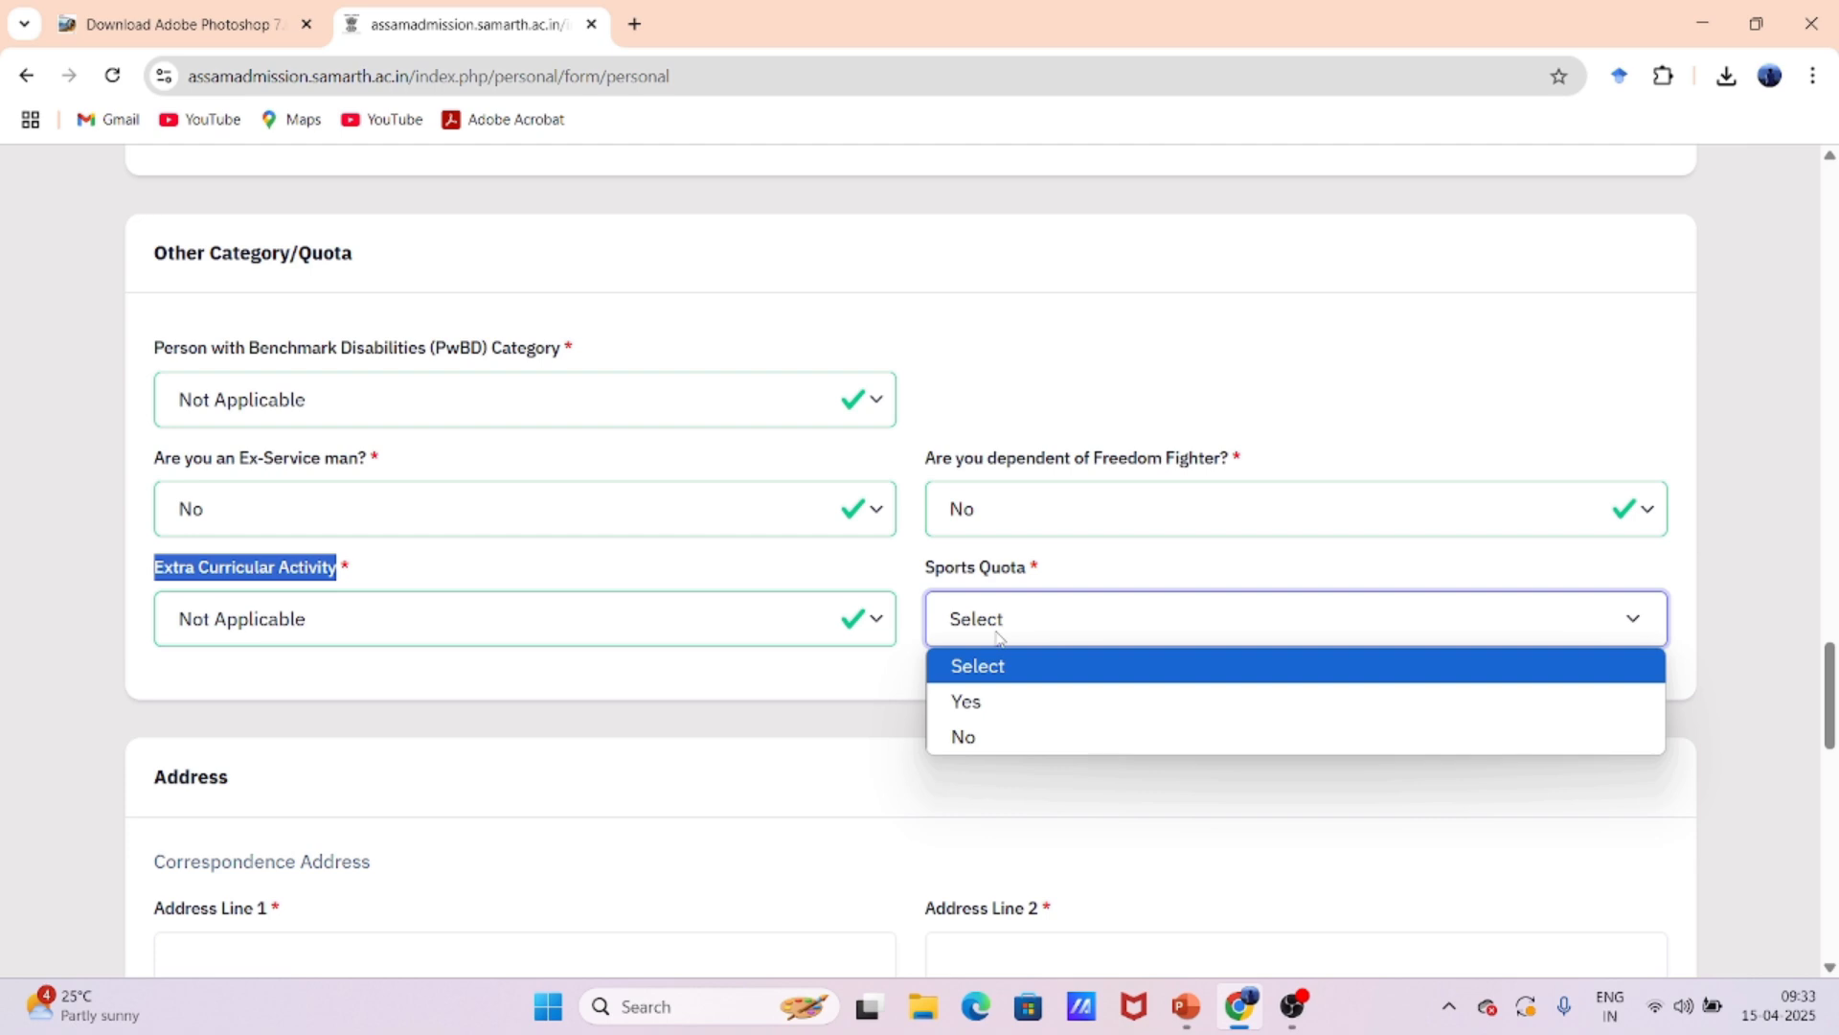
click(965, 739)
- Set the correspondence address country to India, state to Assam and district to NAGAON
scroll(977, 671, down, 5)
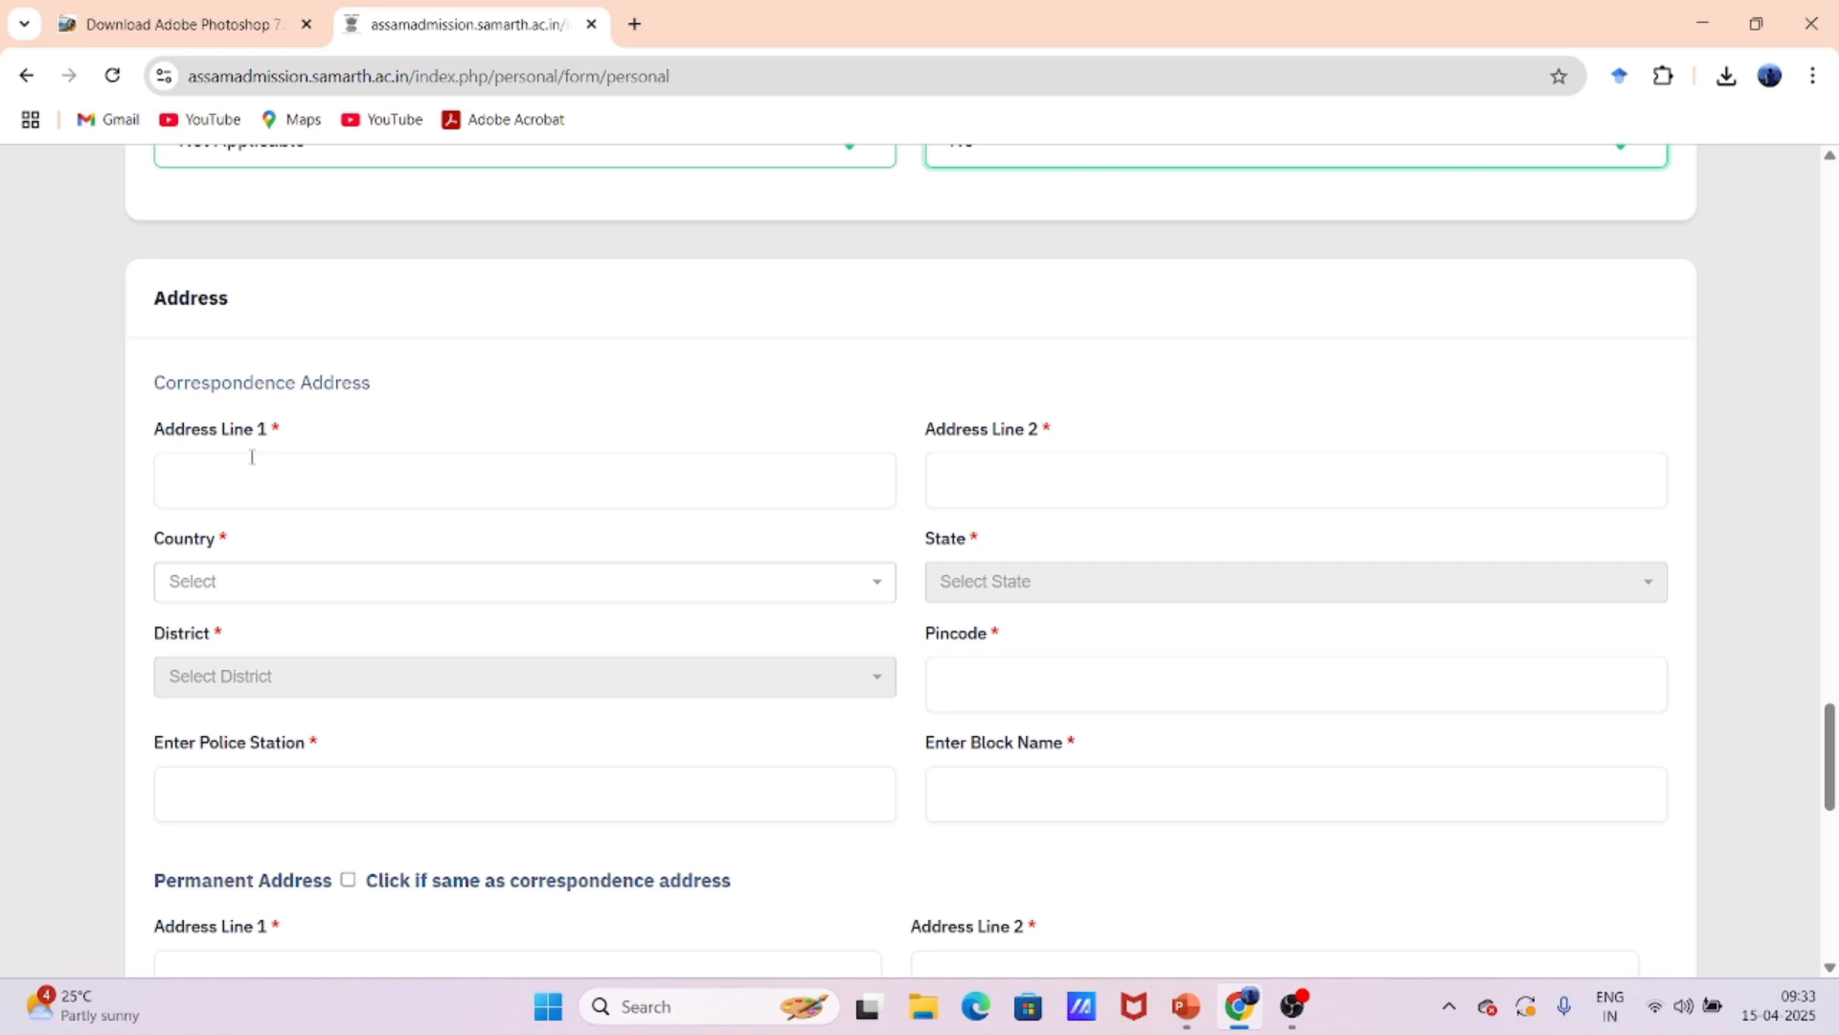
scroll(336, 462, down, 1)
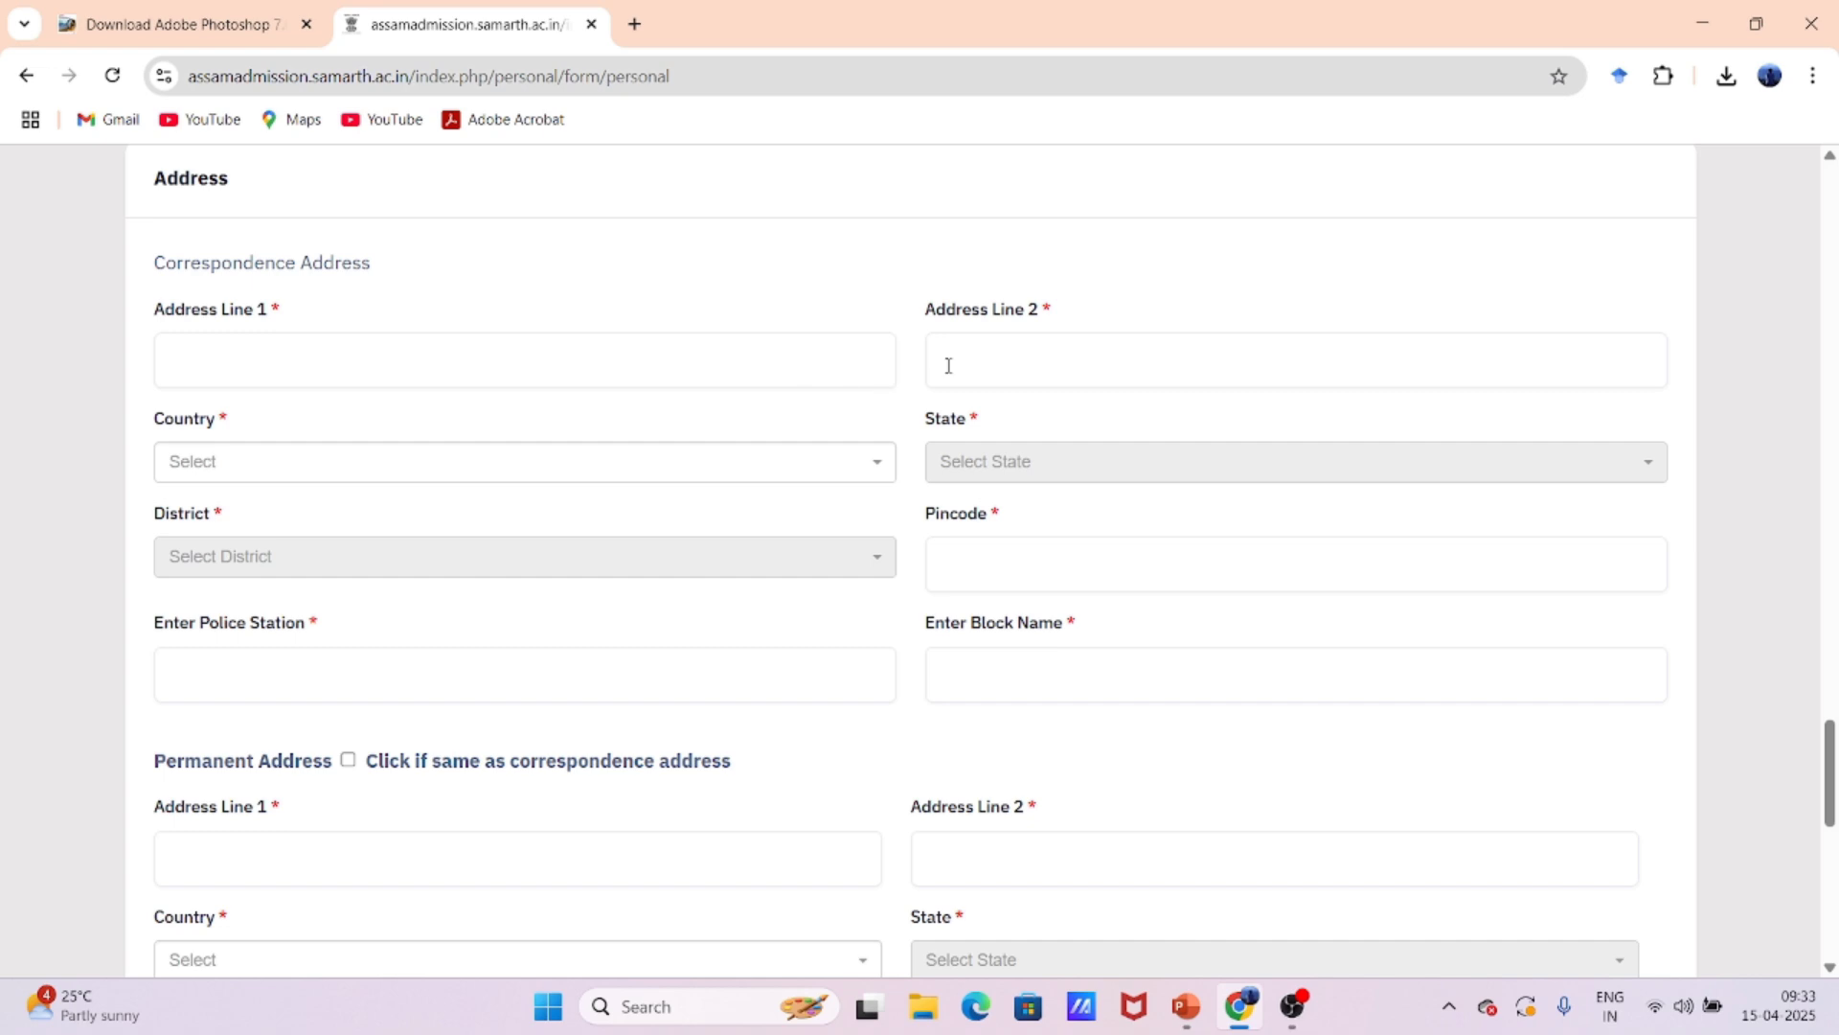
click(419, 463)
click(382, 567)
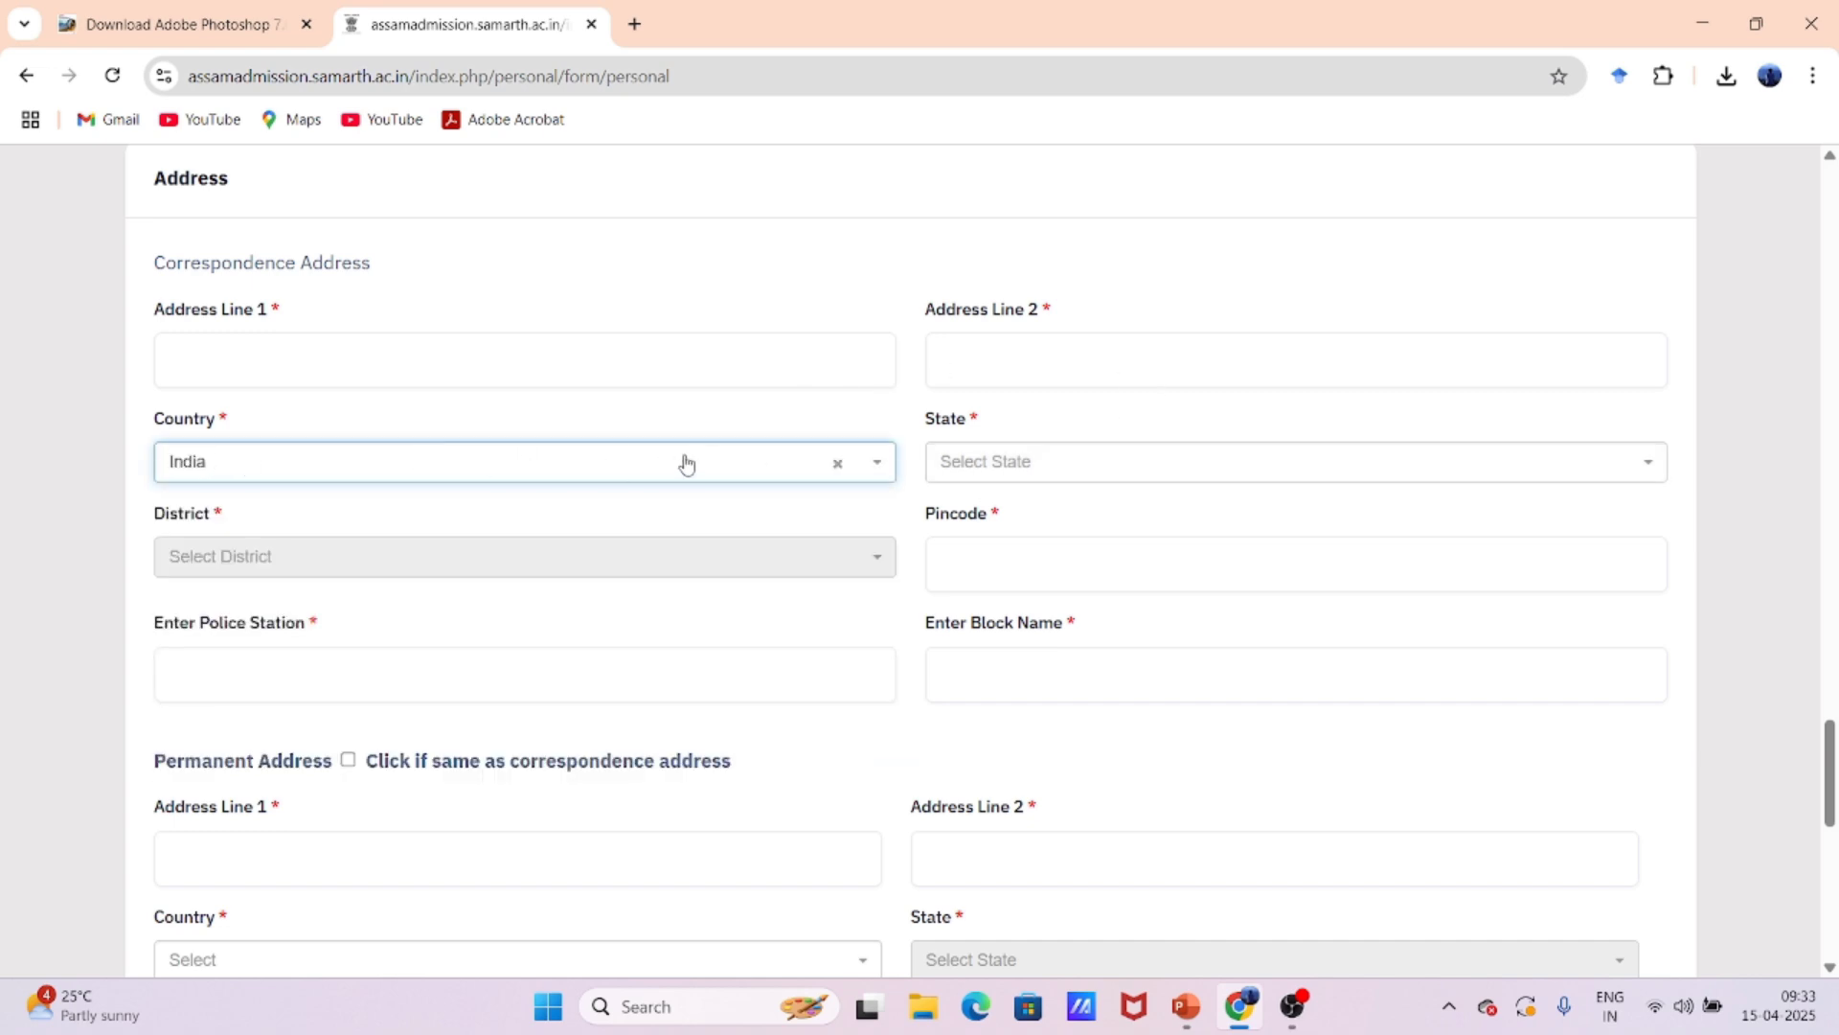
click(1015, 464)
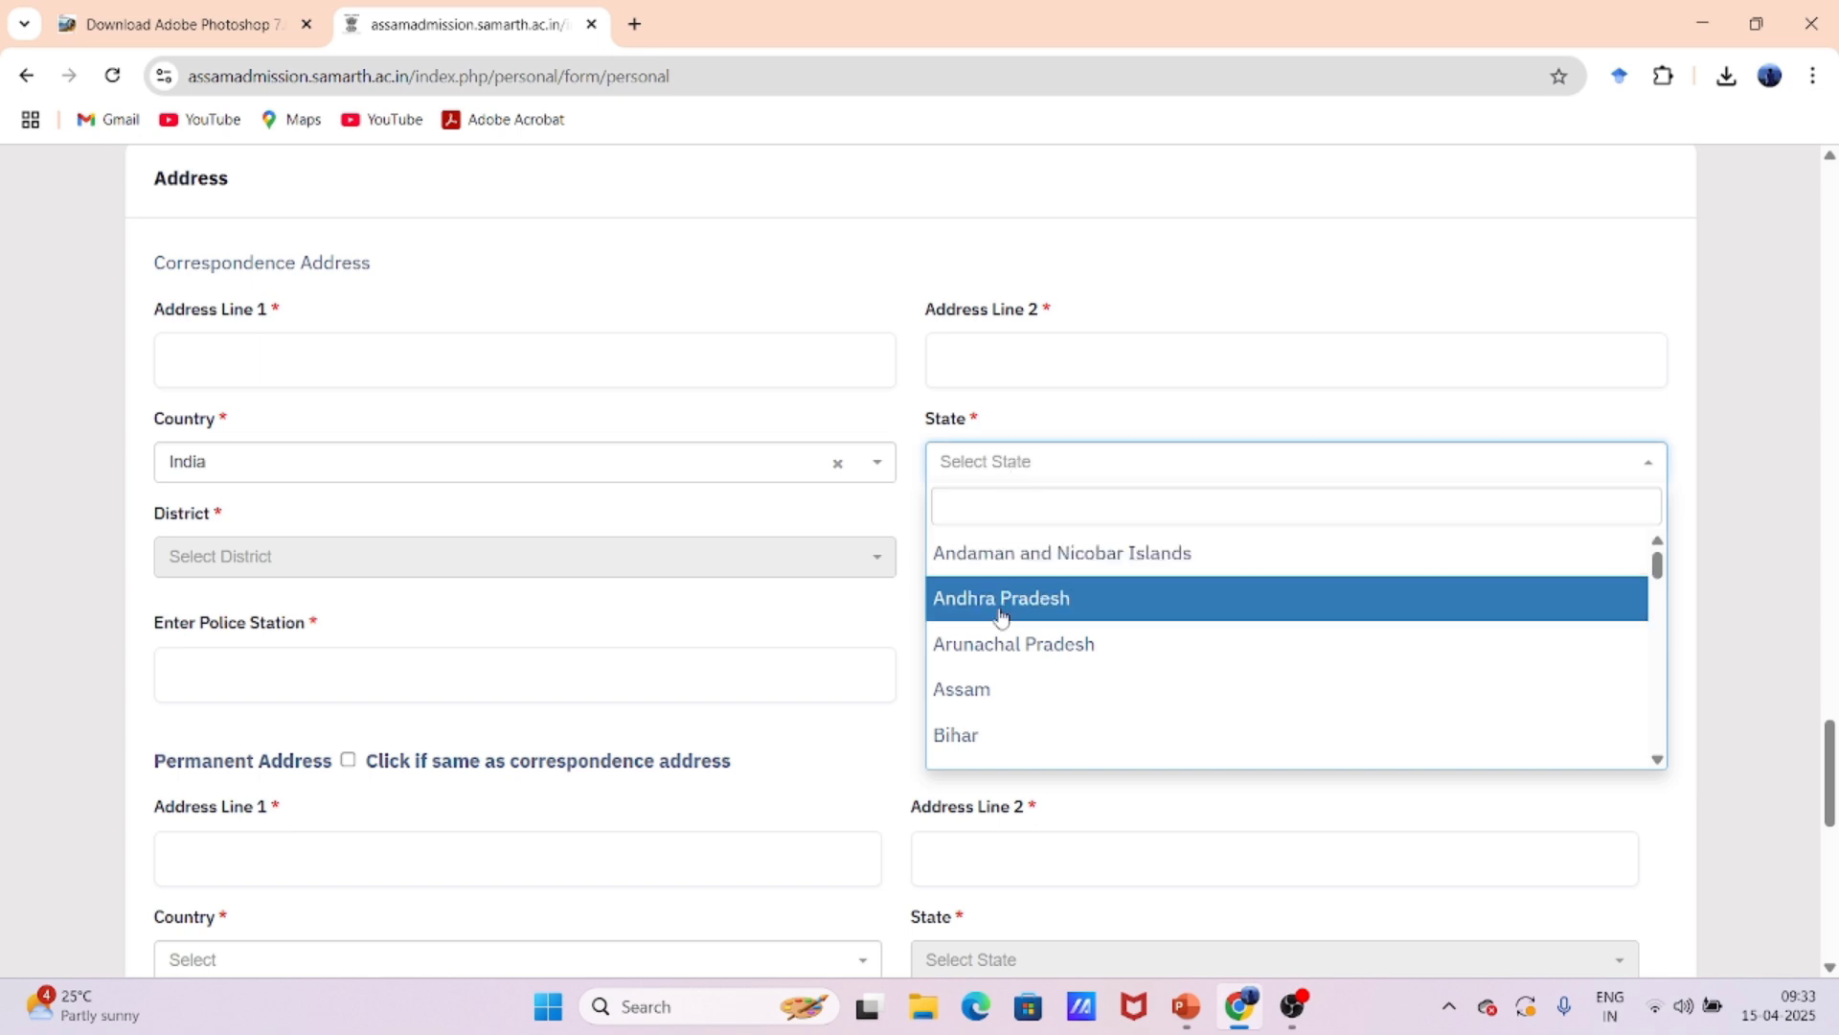
click(996, 680)
click(240, 558)
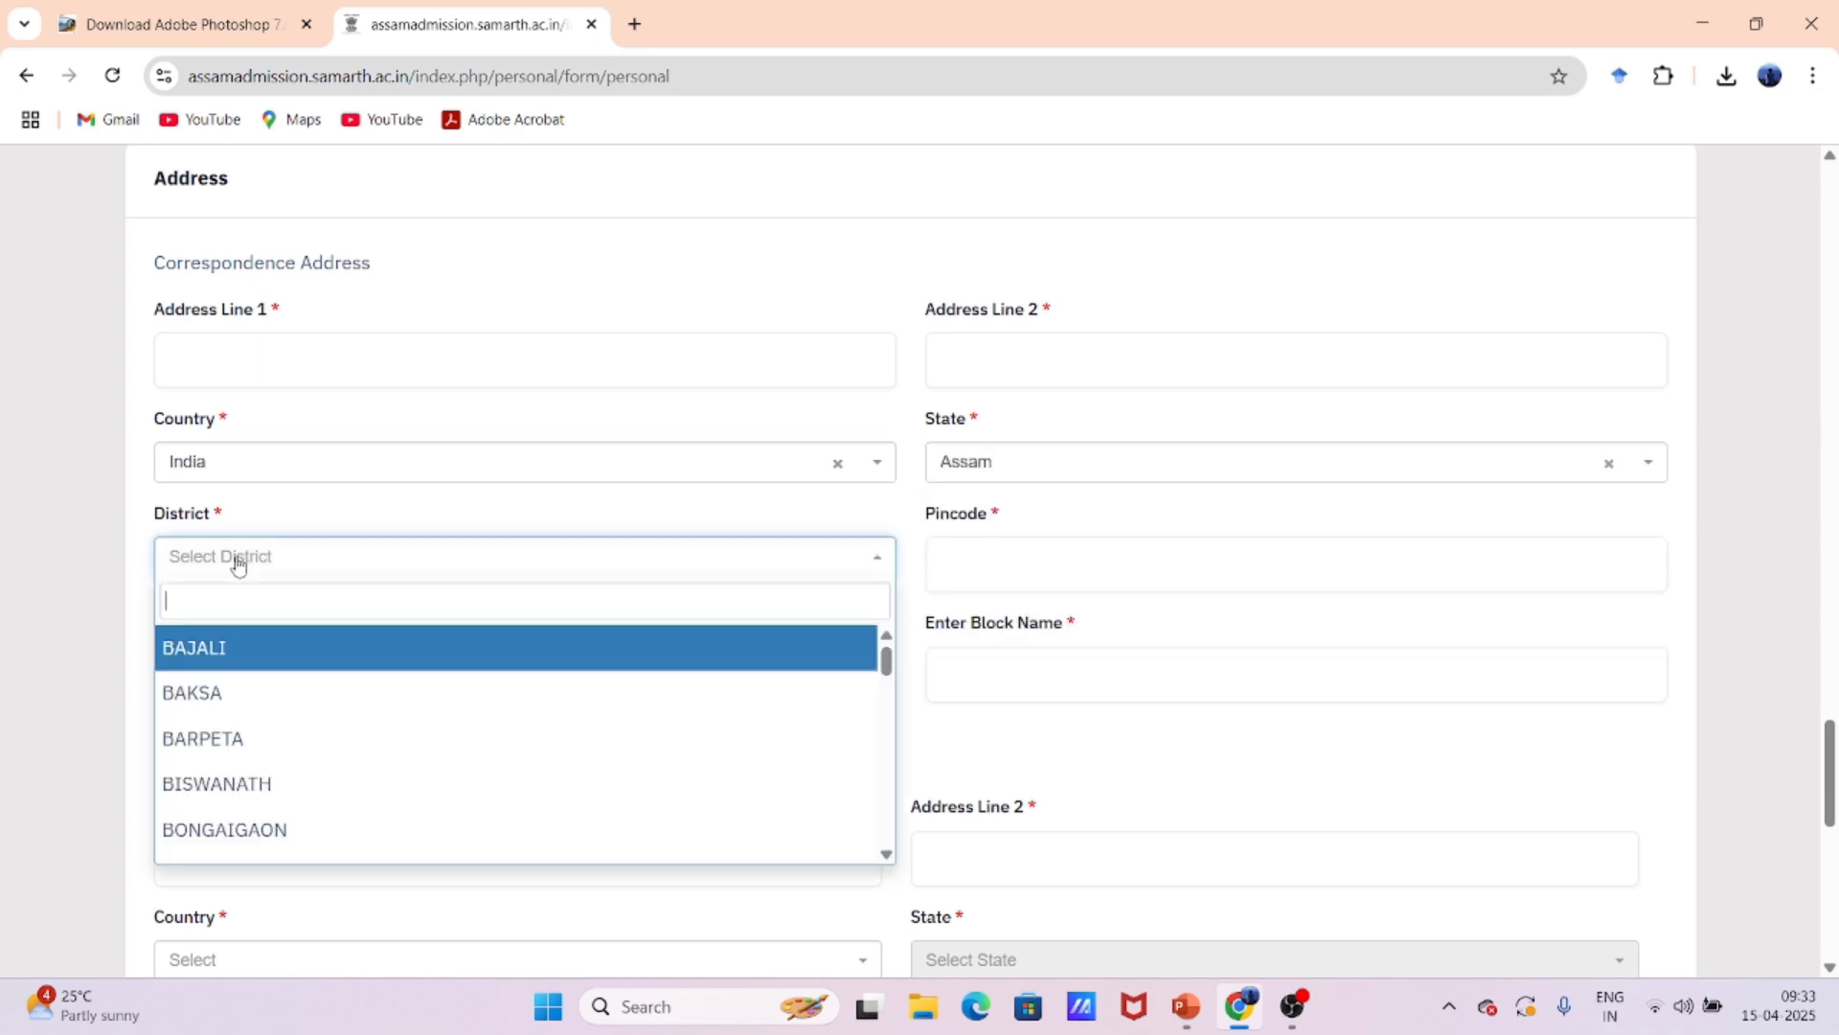
text(nag)
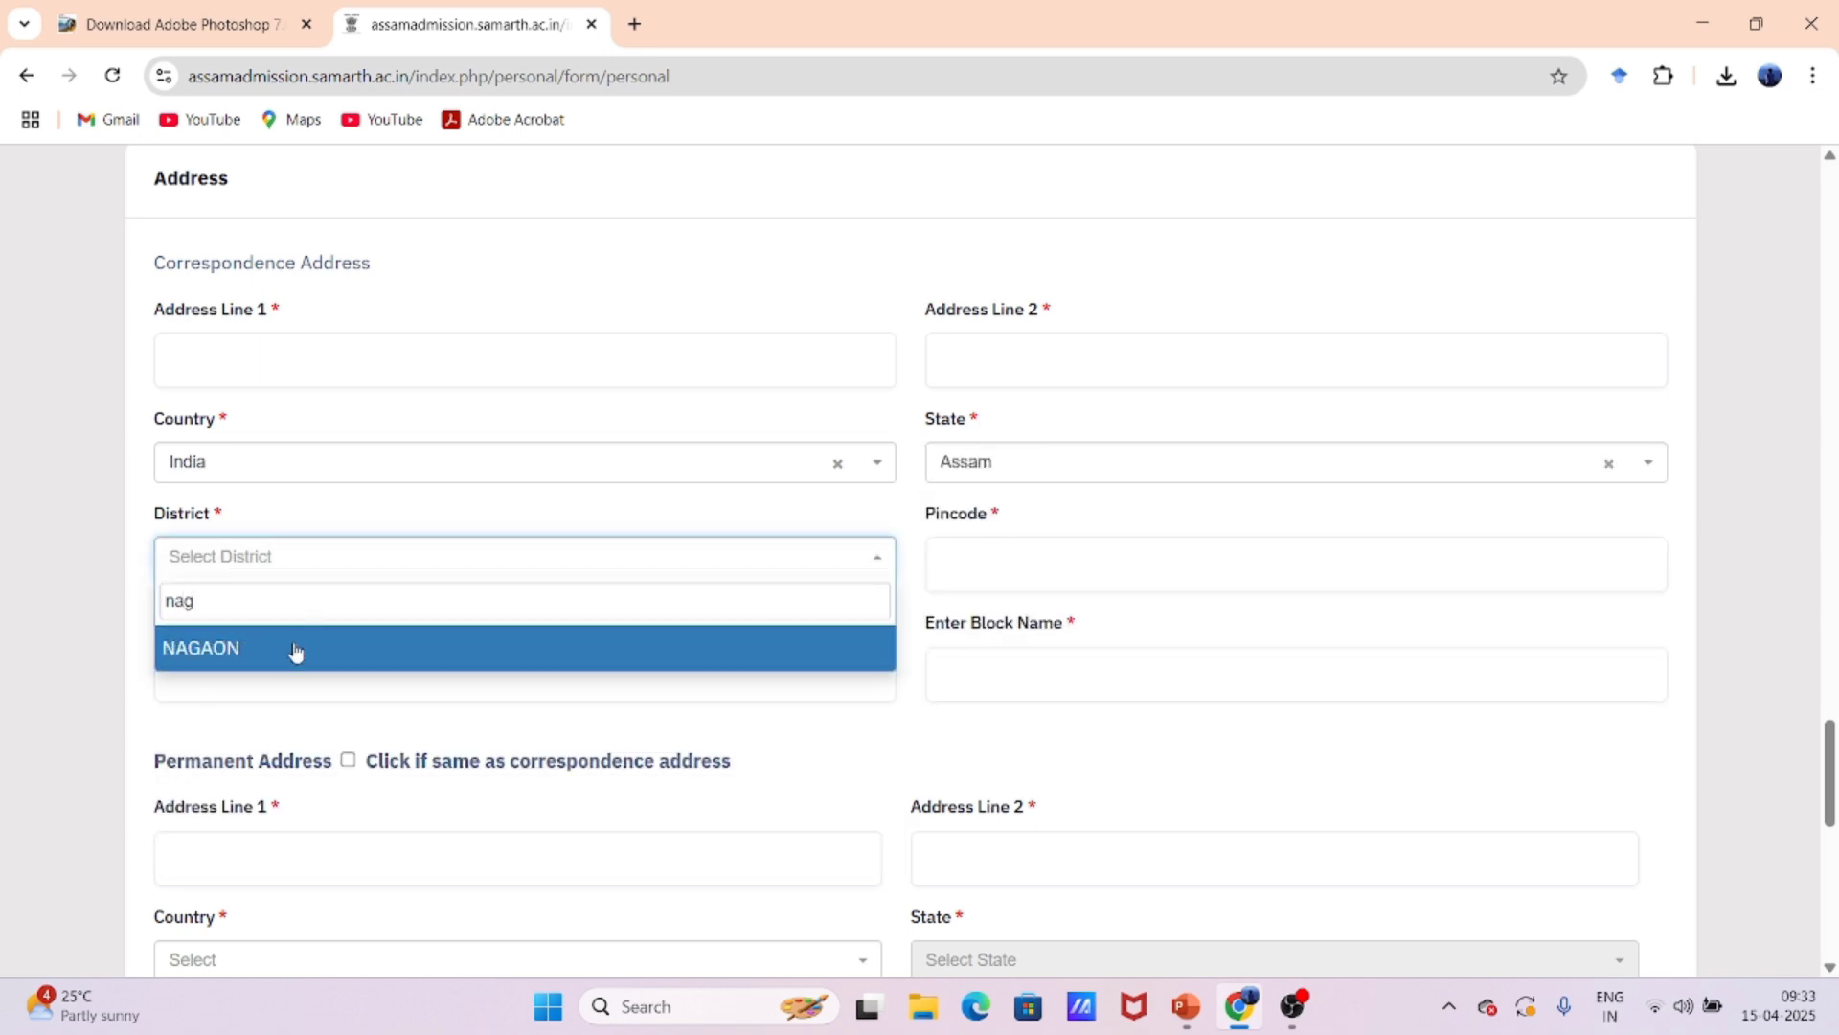
click(297, 648)
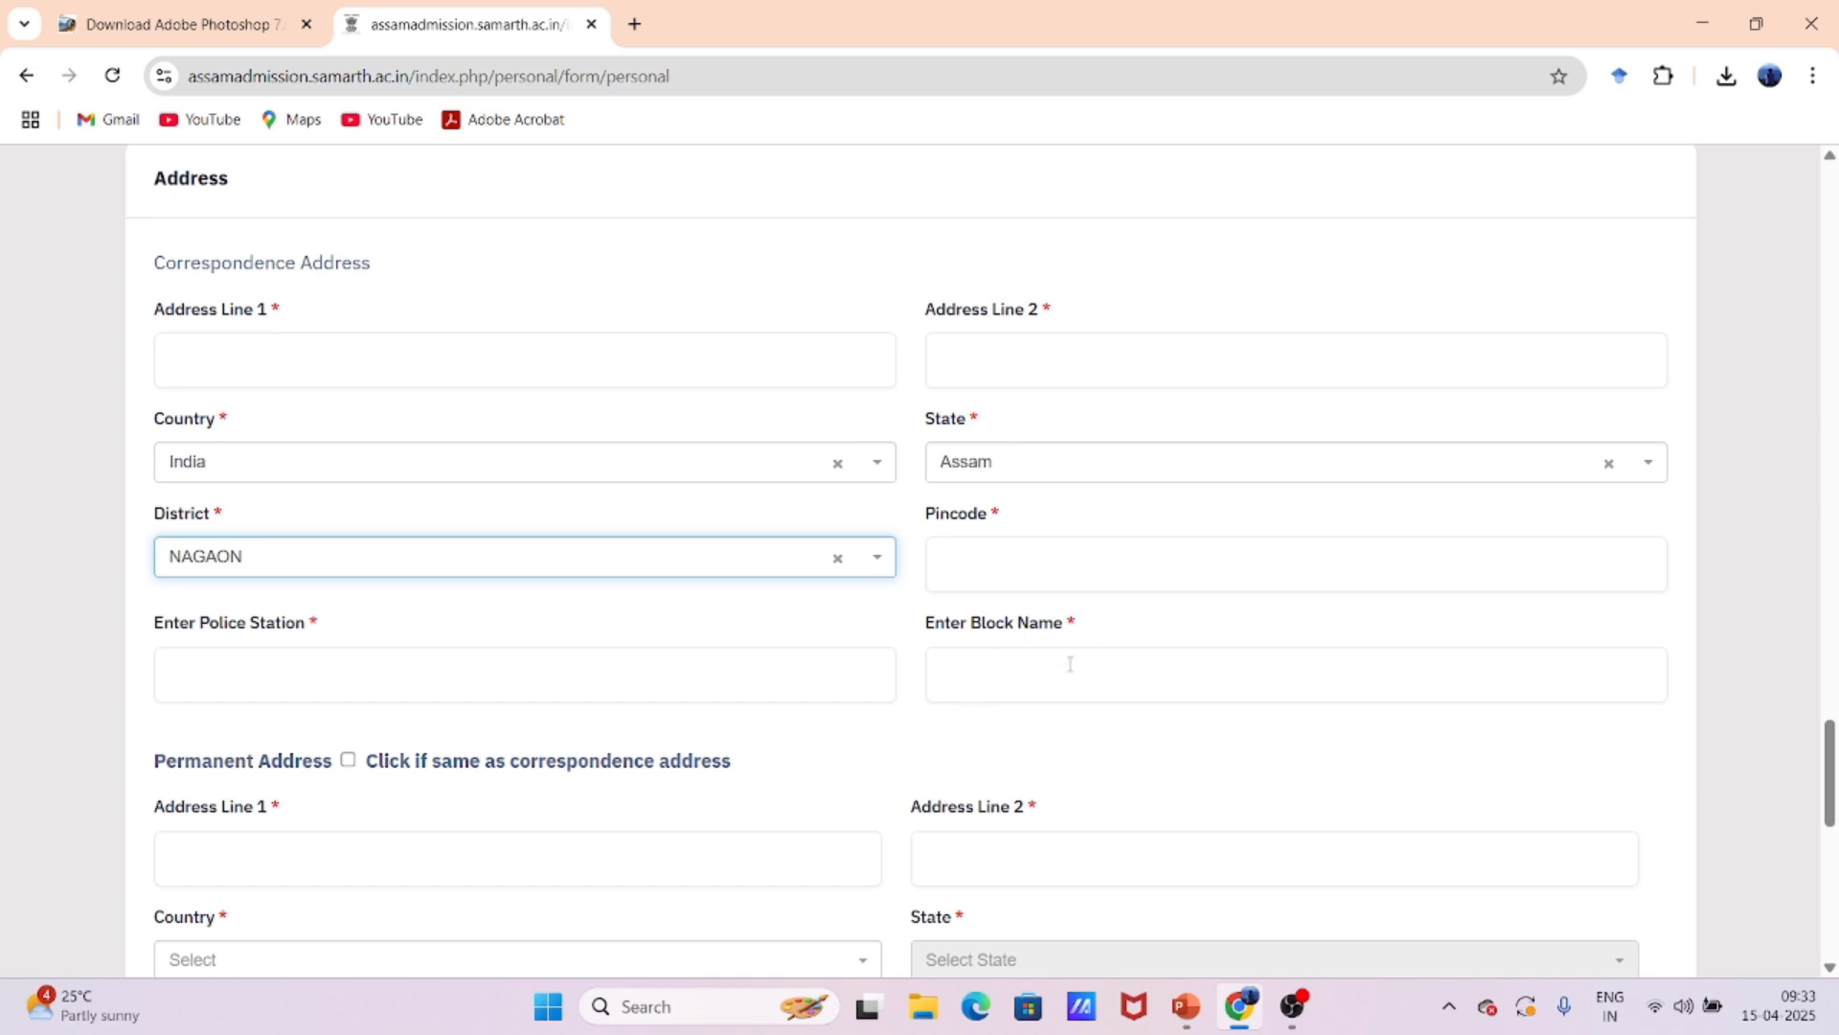
- Try marking the permanent address as same as the correspondence address and clear that option again
drag(911, 632, 1072, 640)
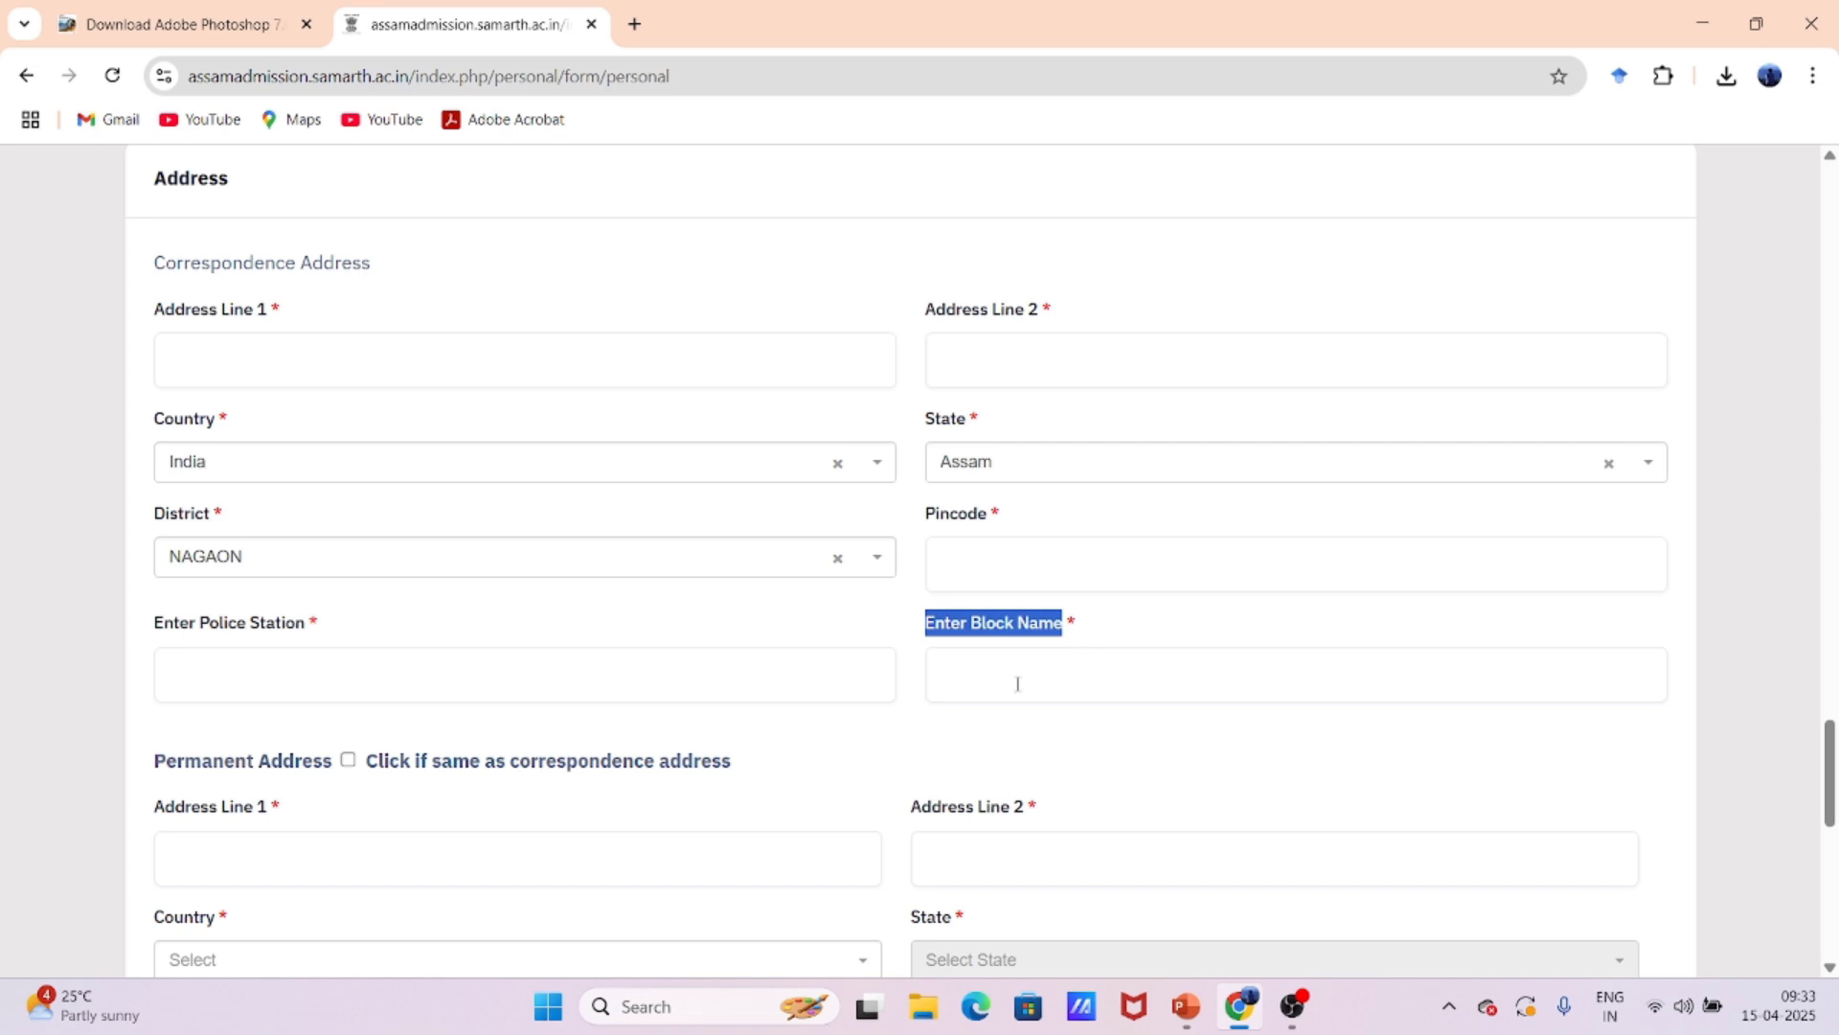
scroll(608, 715, down, 2)
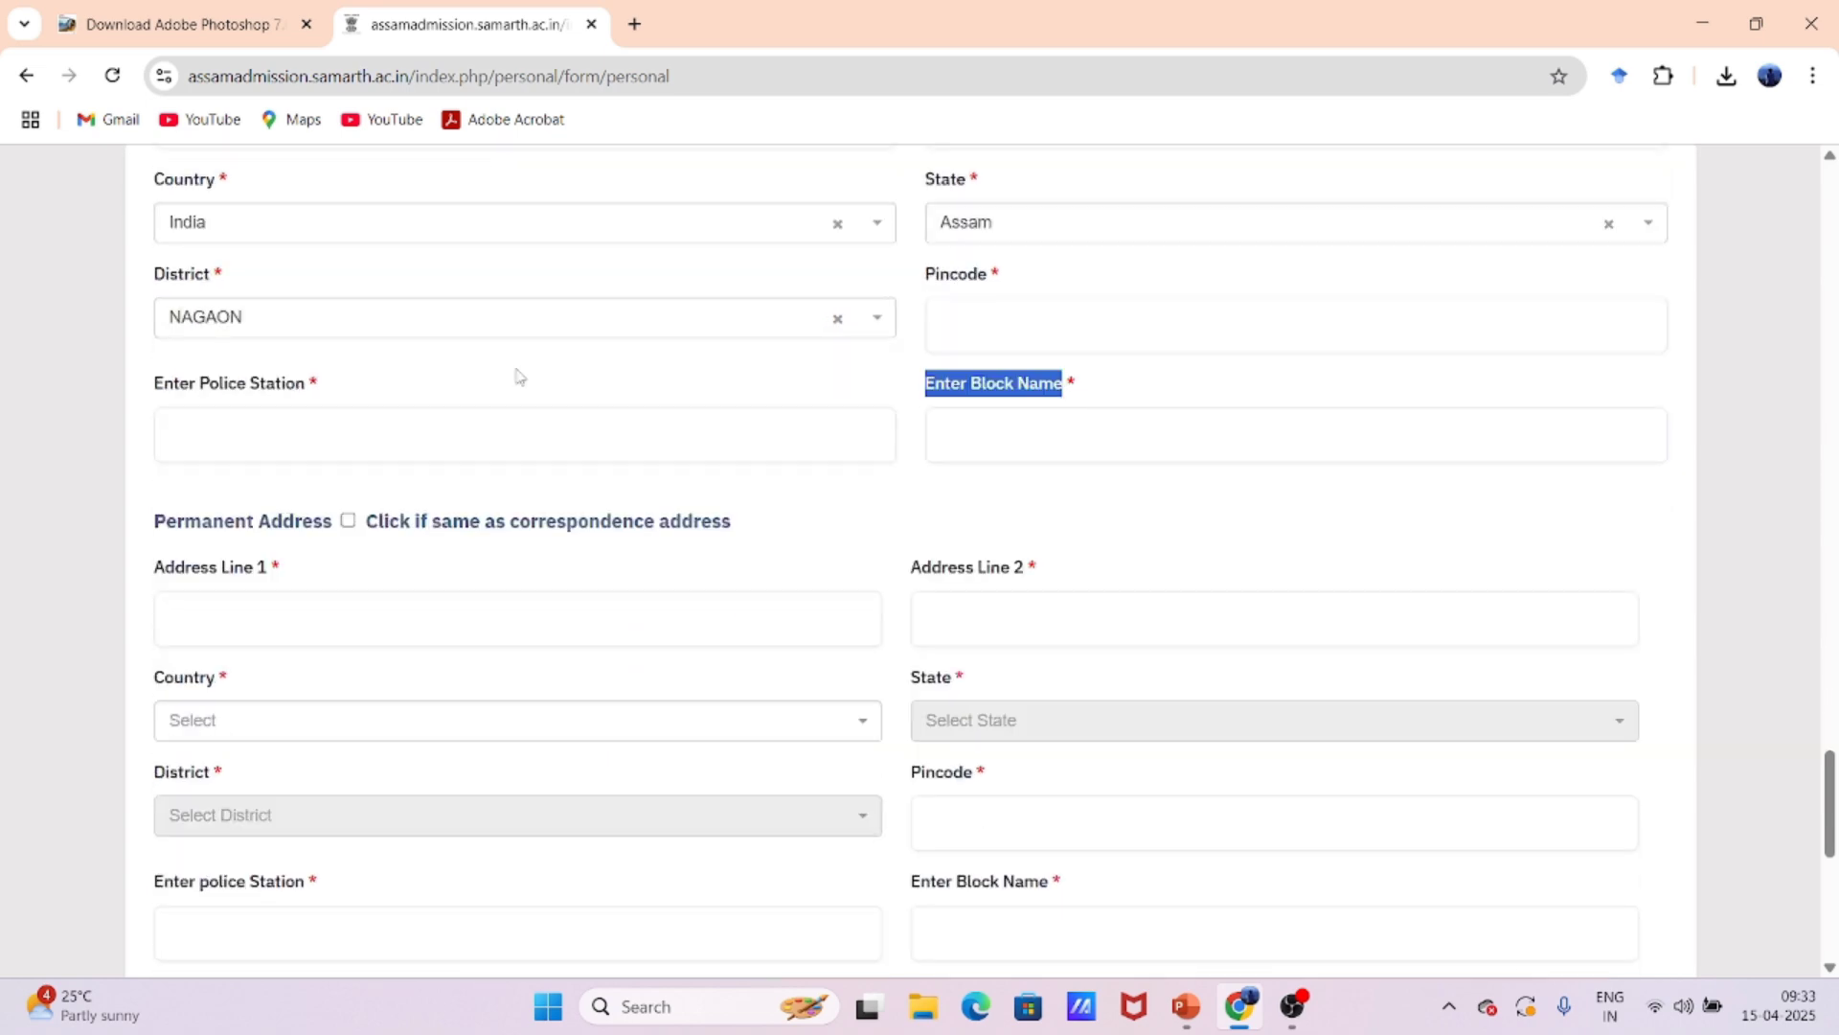
scroll(523, 374, up, 3)
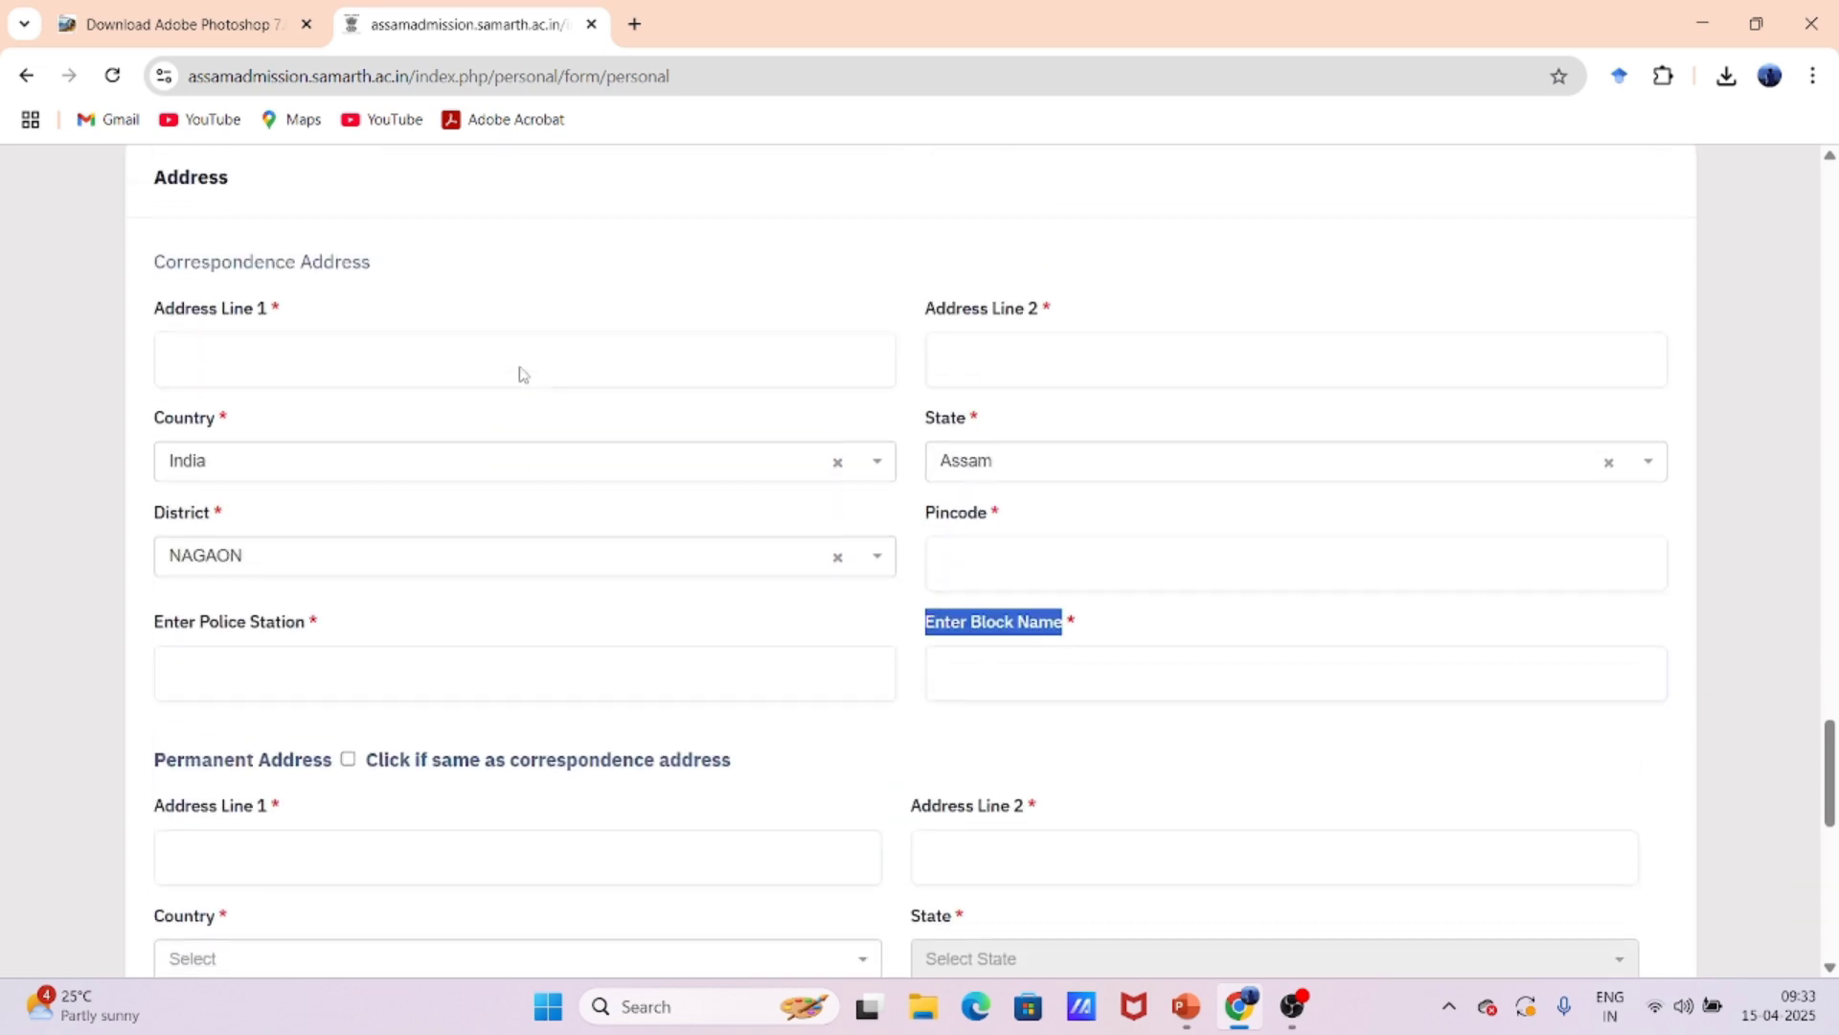
scroll(523, 374, down, 3)
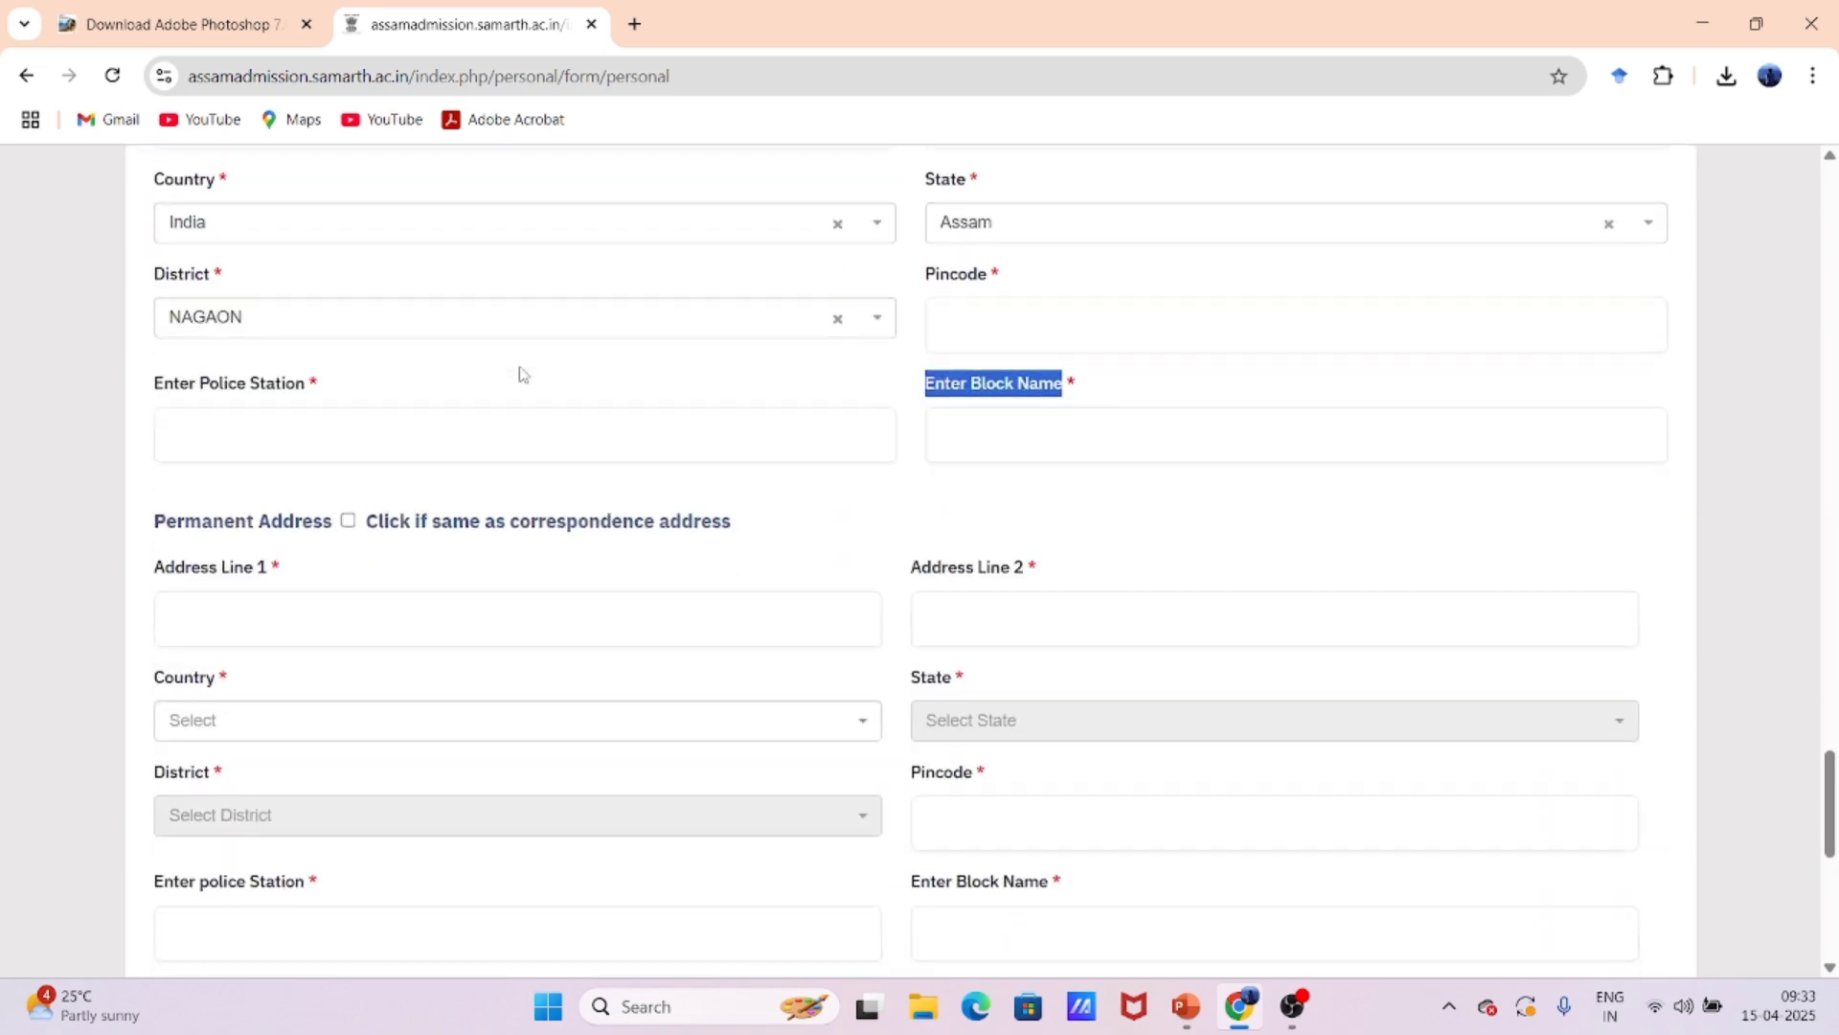
click(348, 522)
click(348, 522)
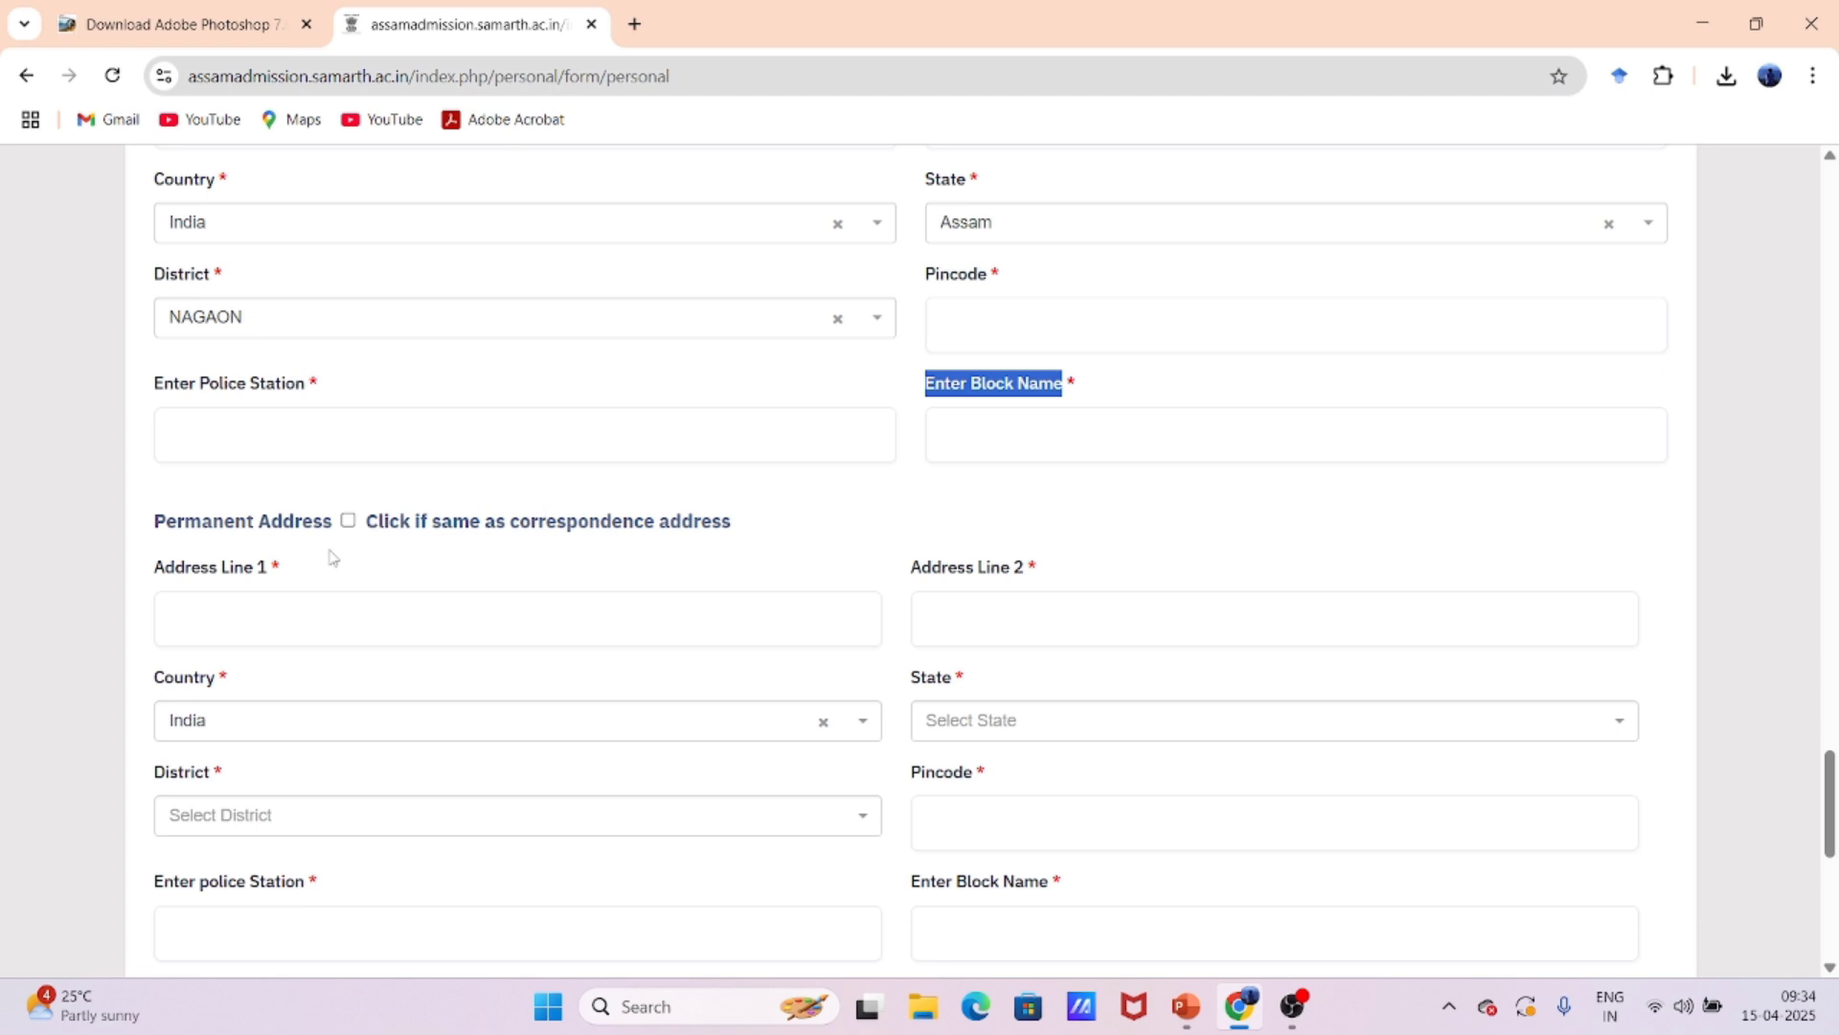
- Save the completed profile details form and continue to its preview
scroll(345, 772, down, 2)
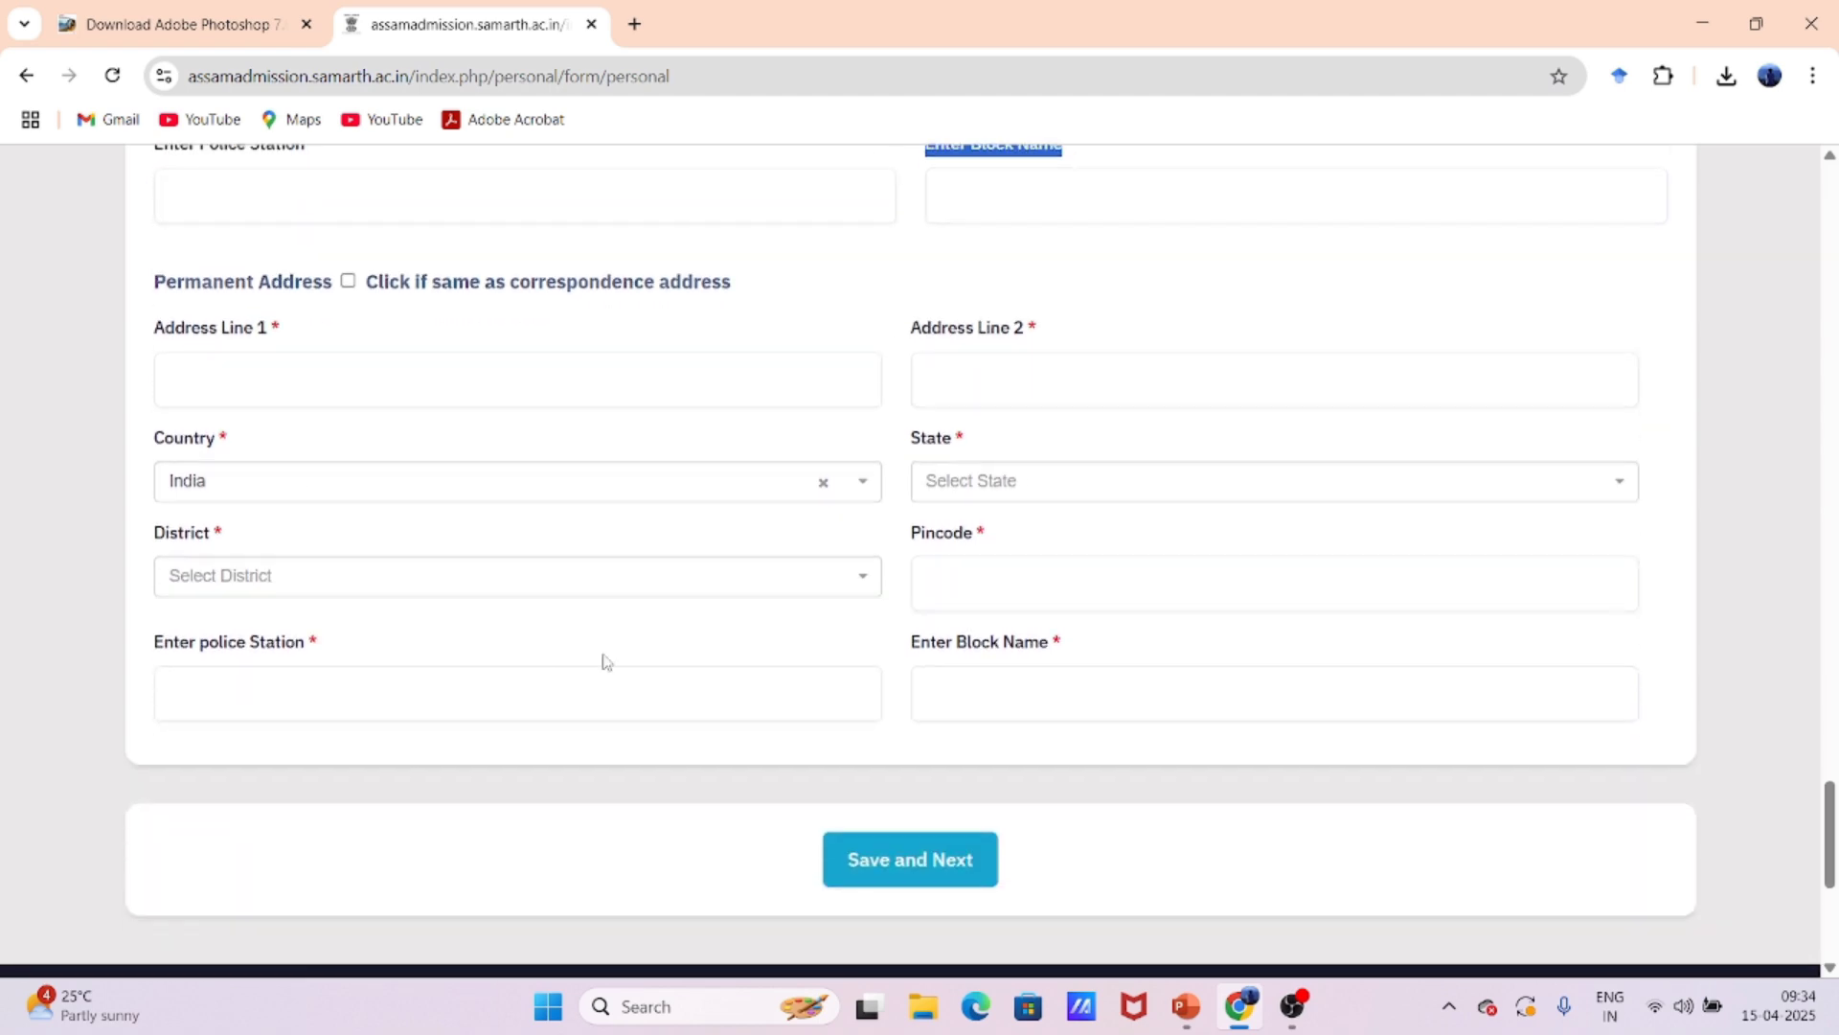
click(904, 863)
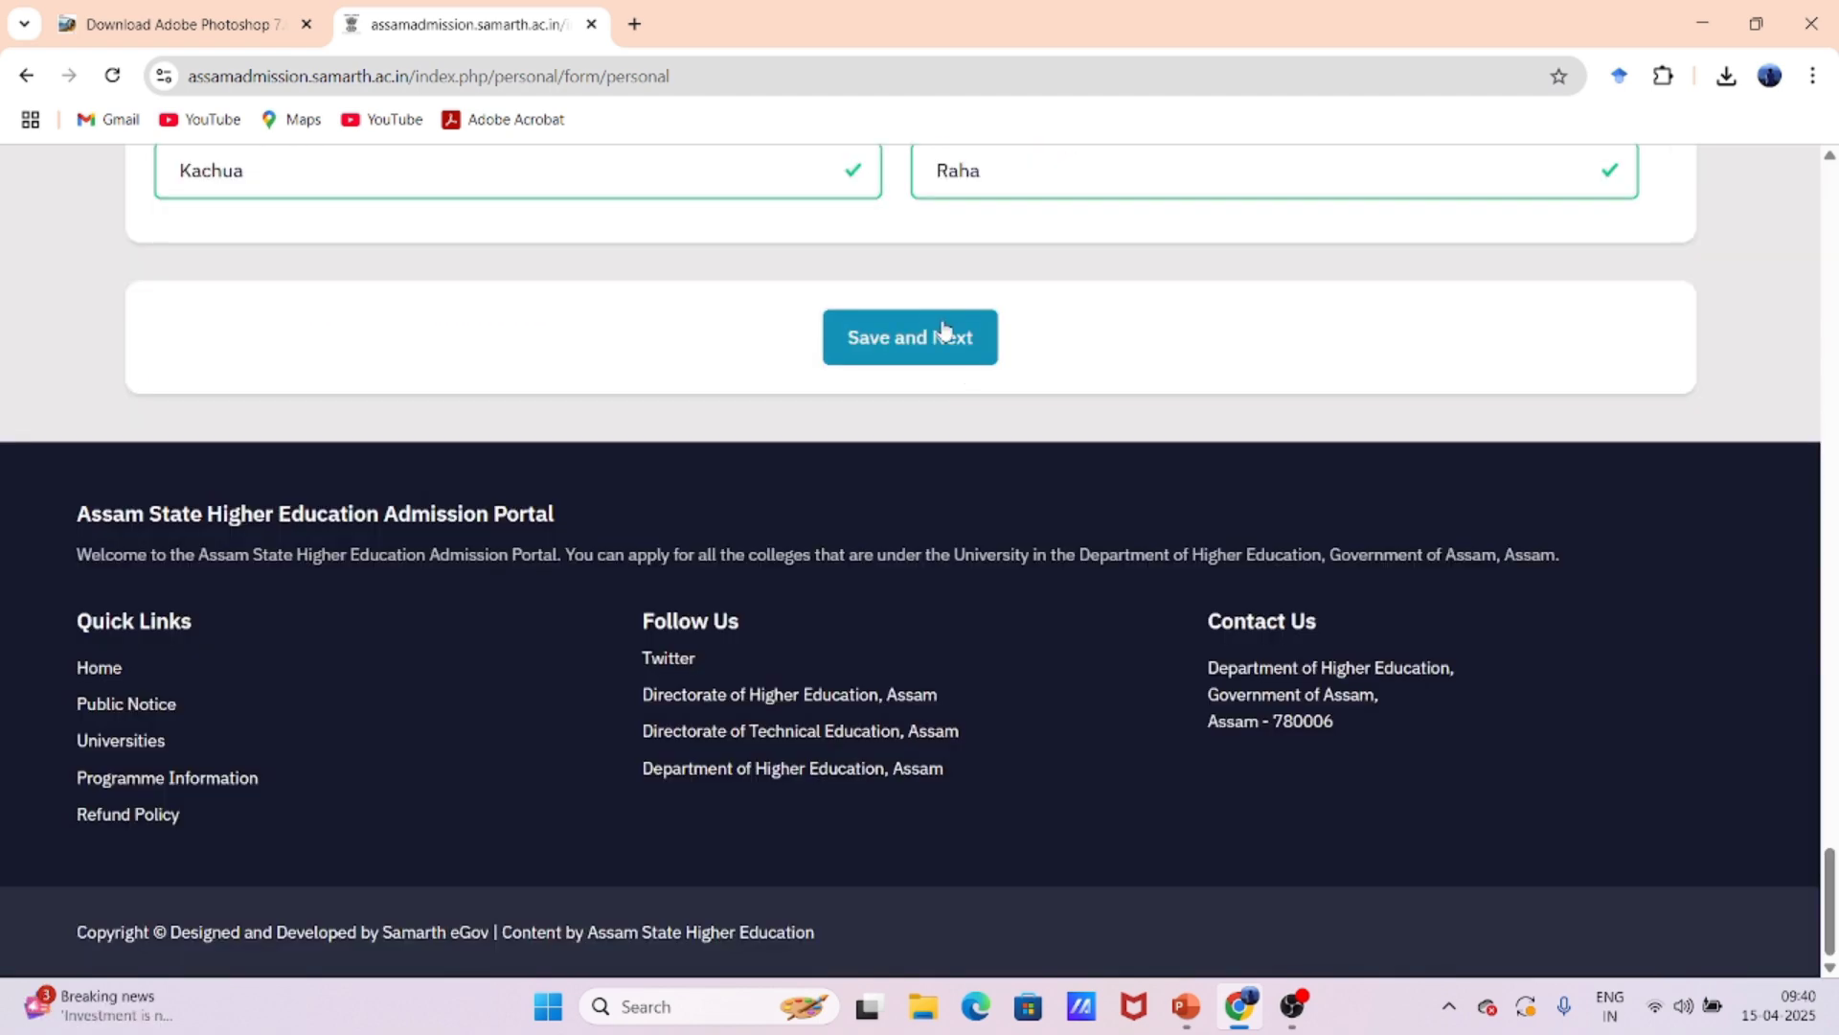
click(939, 340)
click(1023, 227)
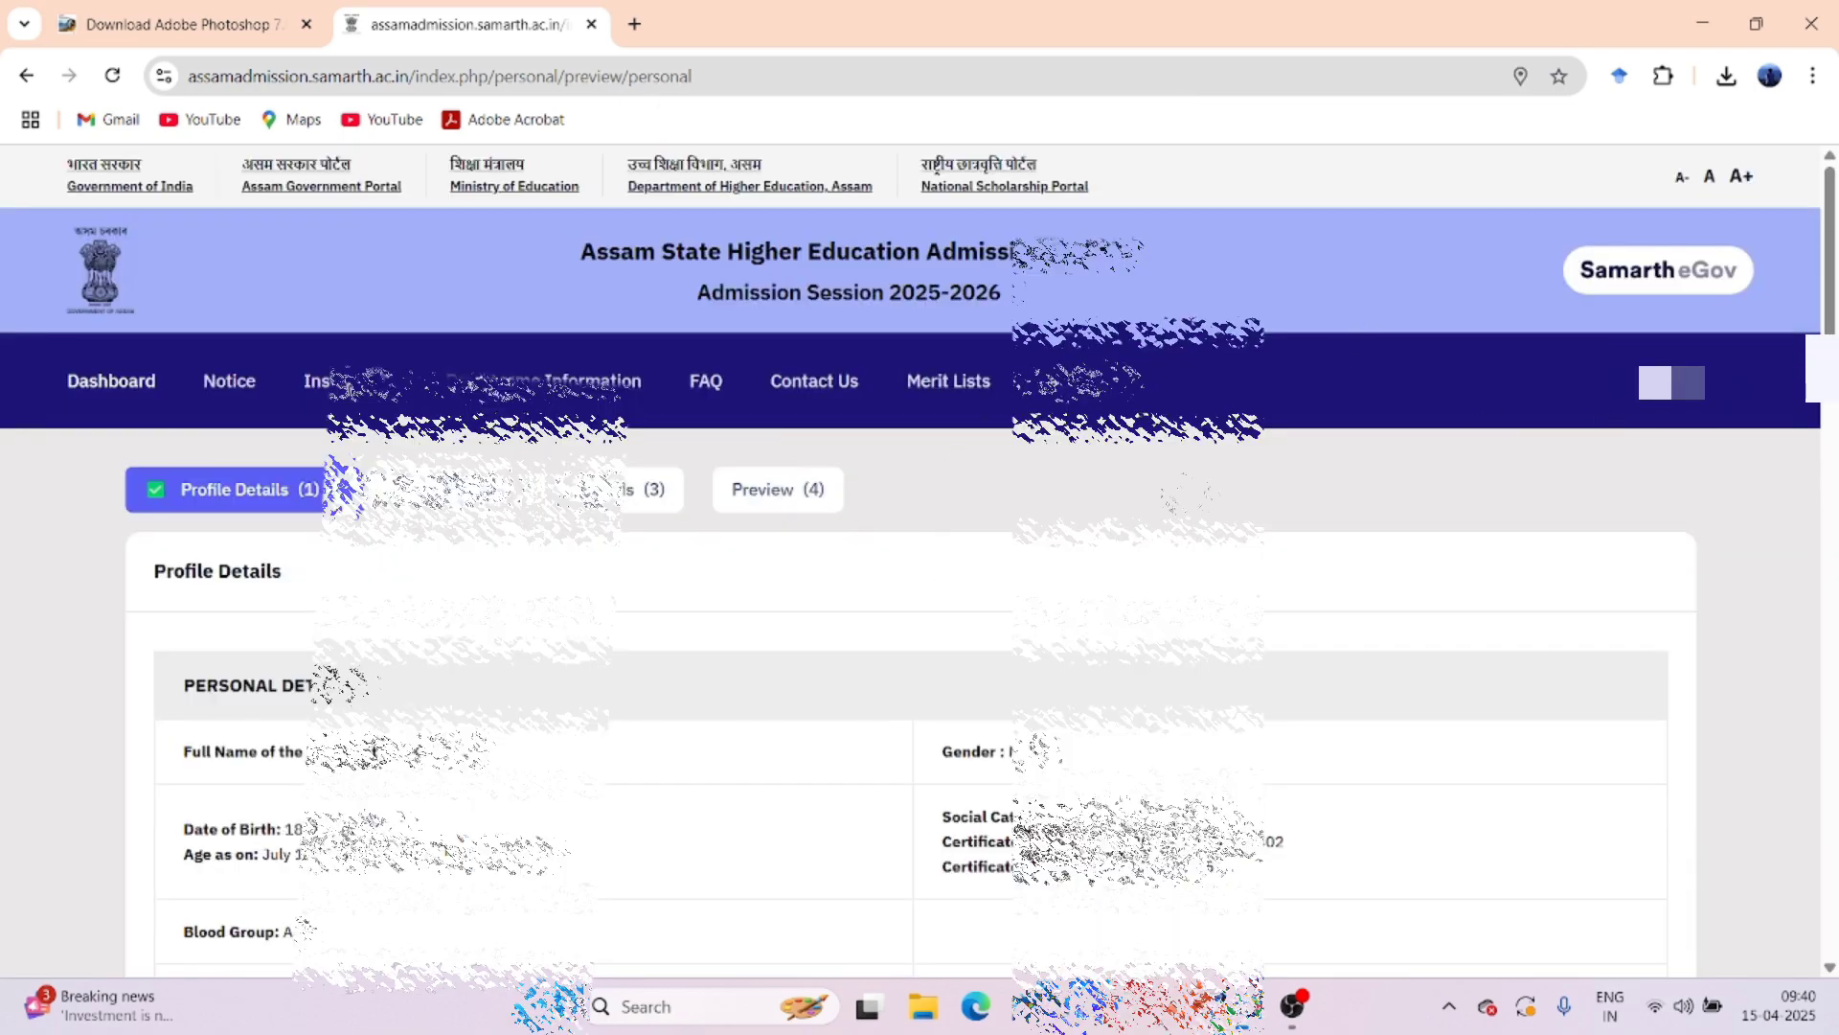
- Review the saved personal, family and quota details in the preview and proceed to the Other Details section
scroll(920, 560, down, 4)
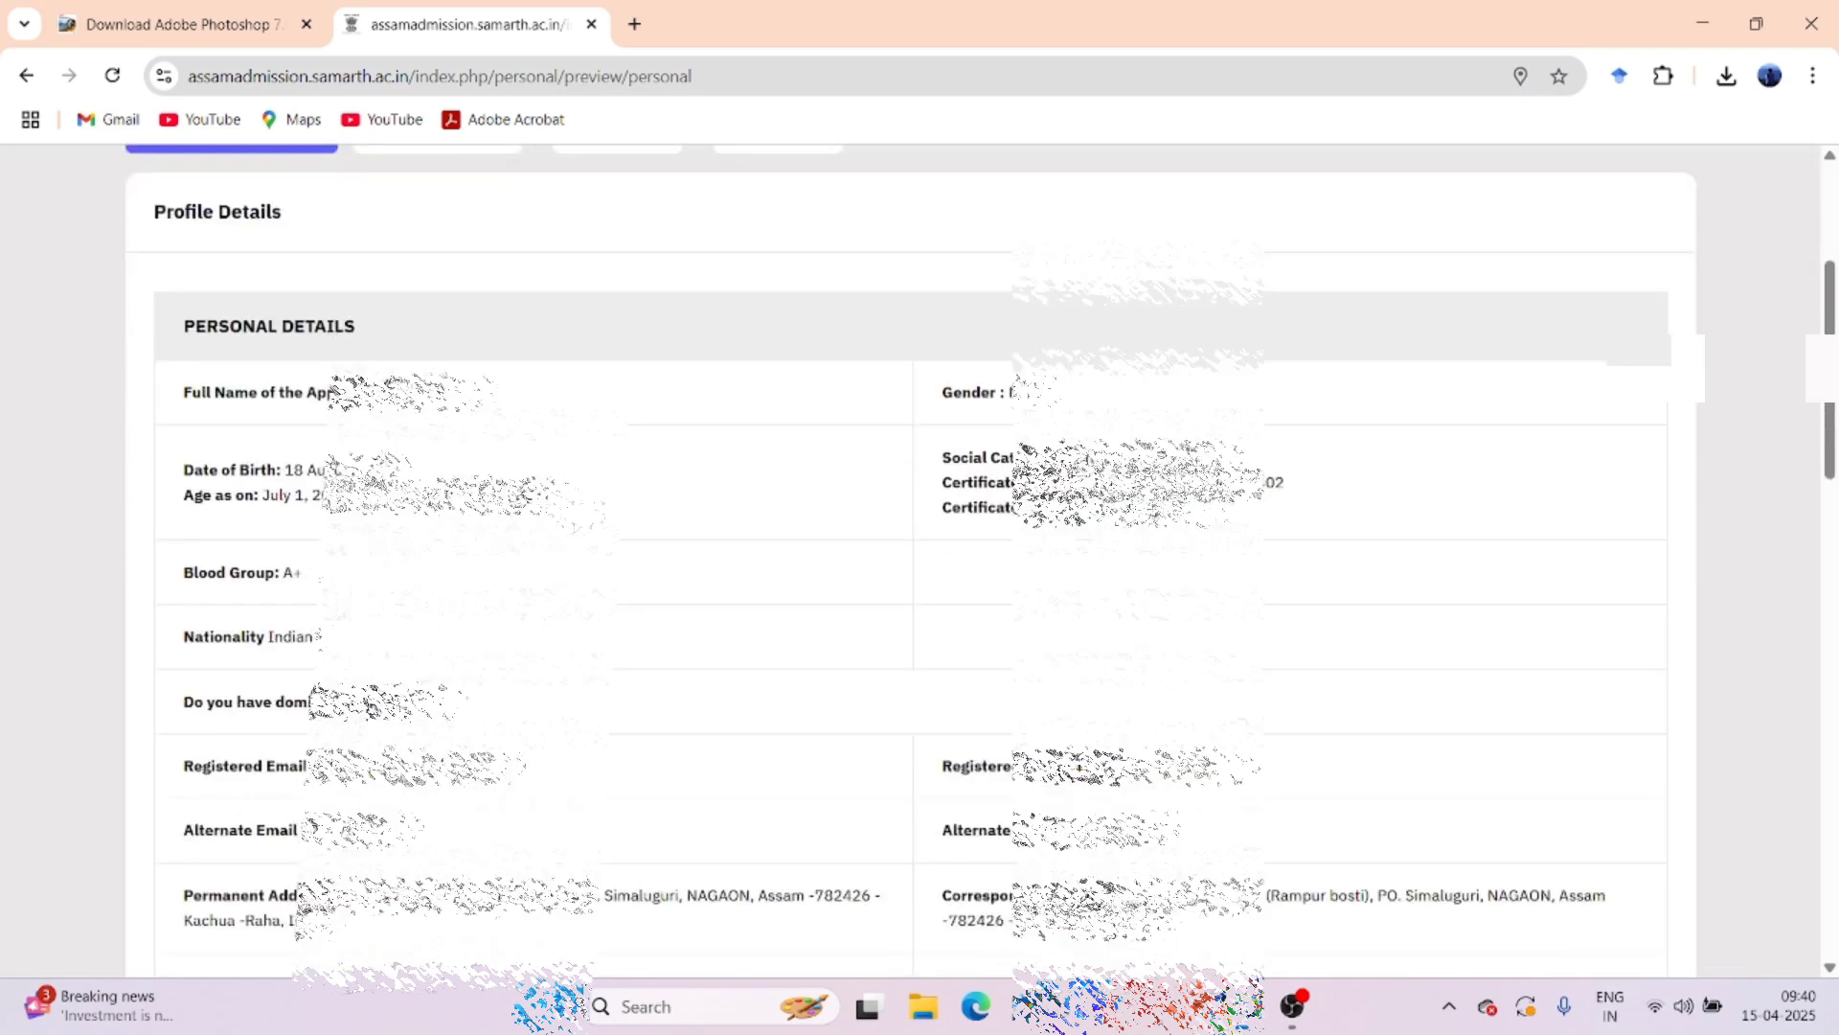
scroll(766, 530, down, 12)
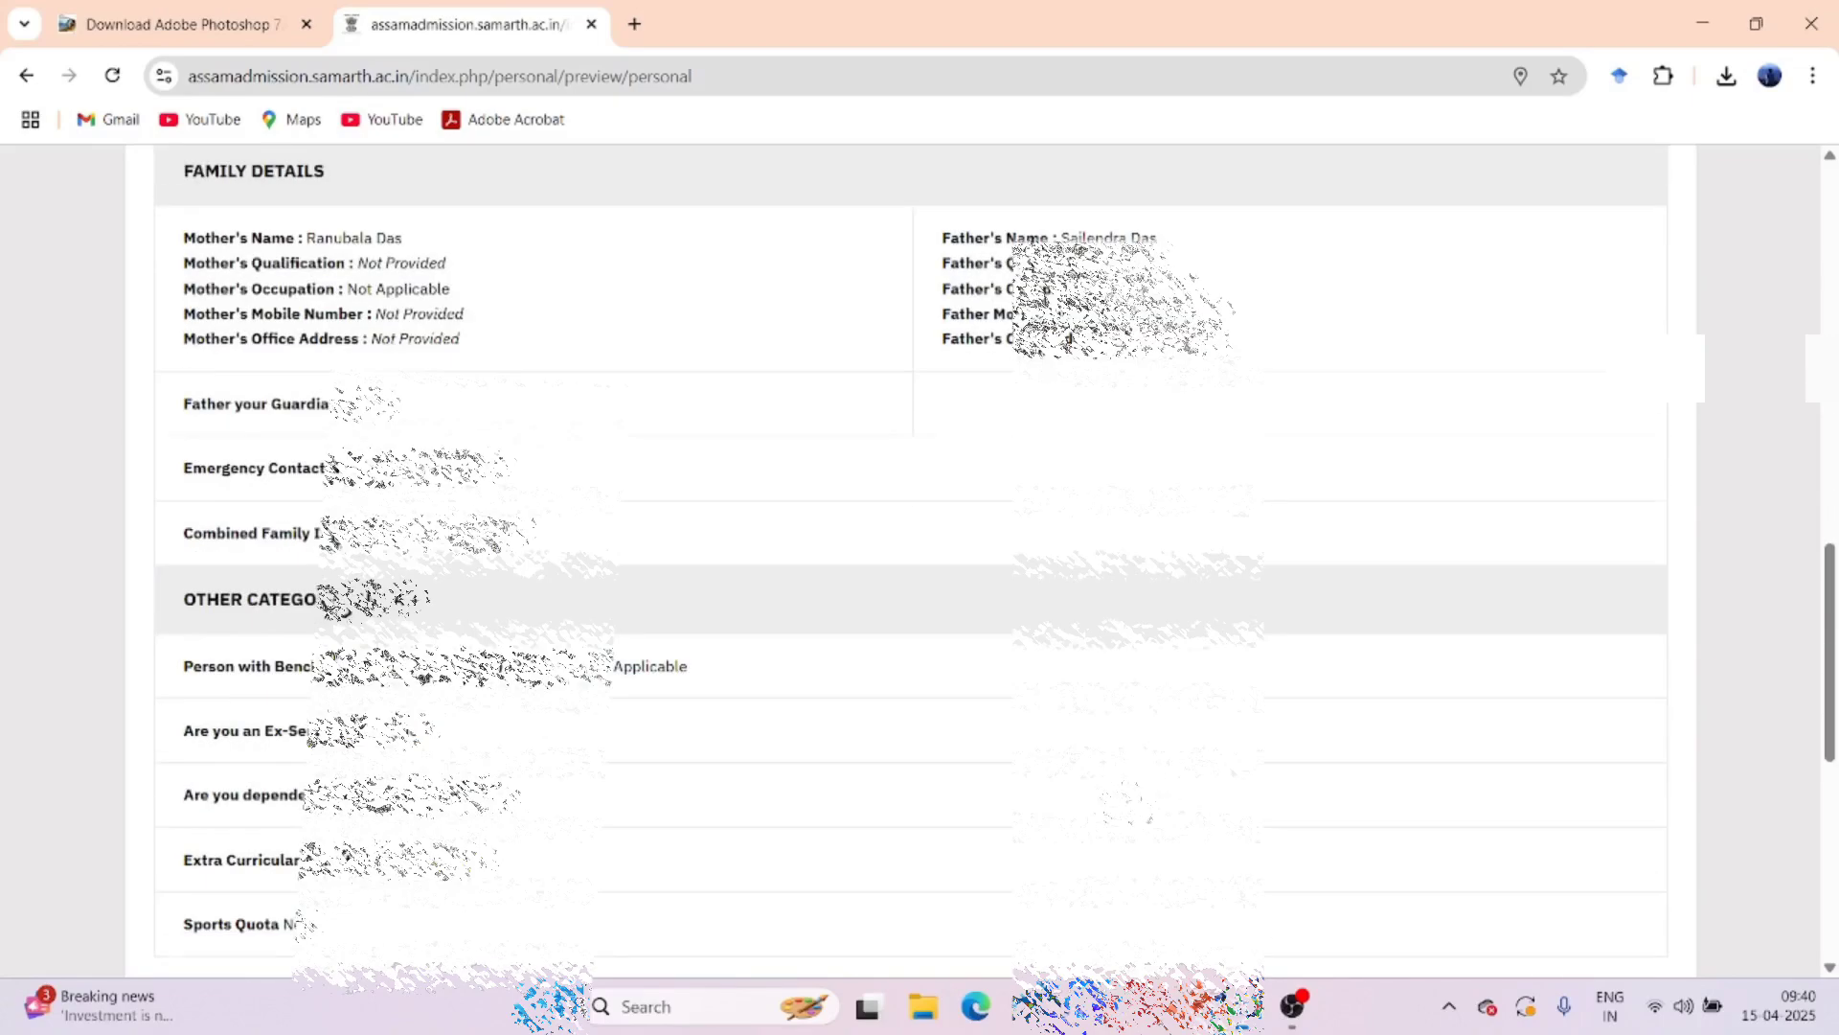
scroll(1128, 774, down, 7)
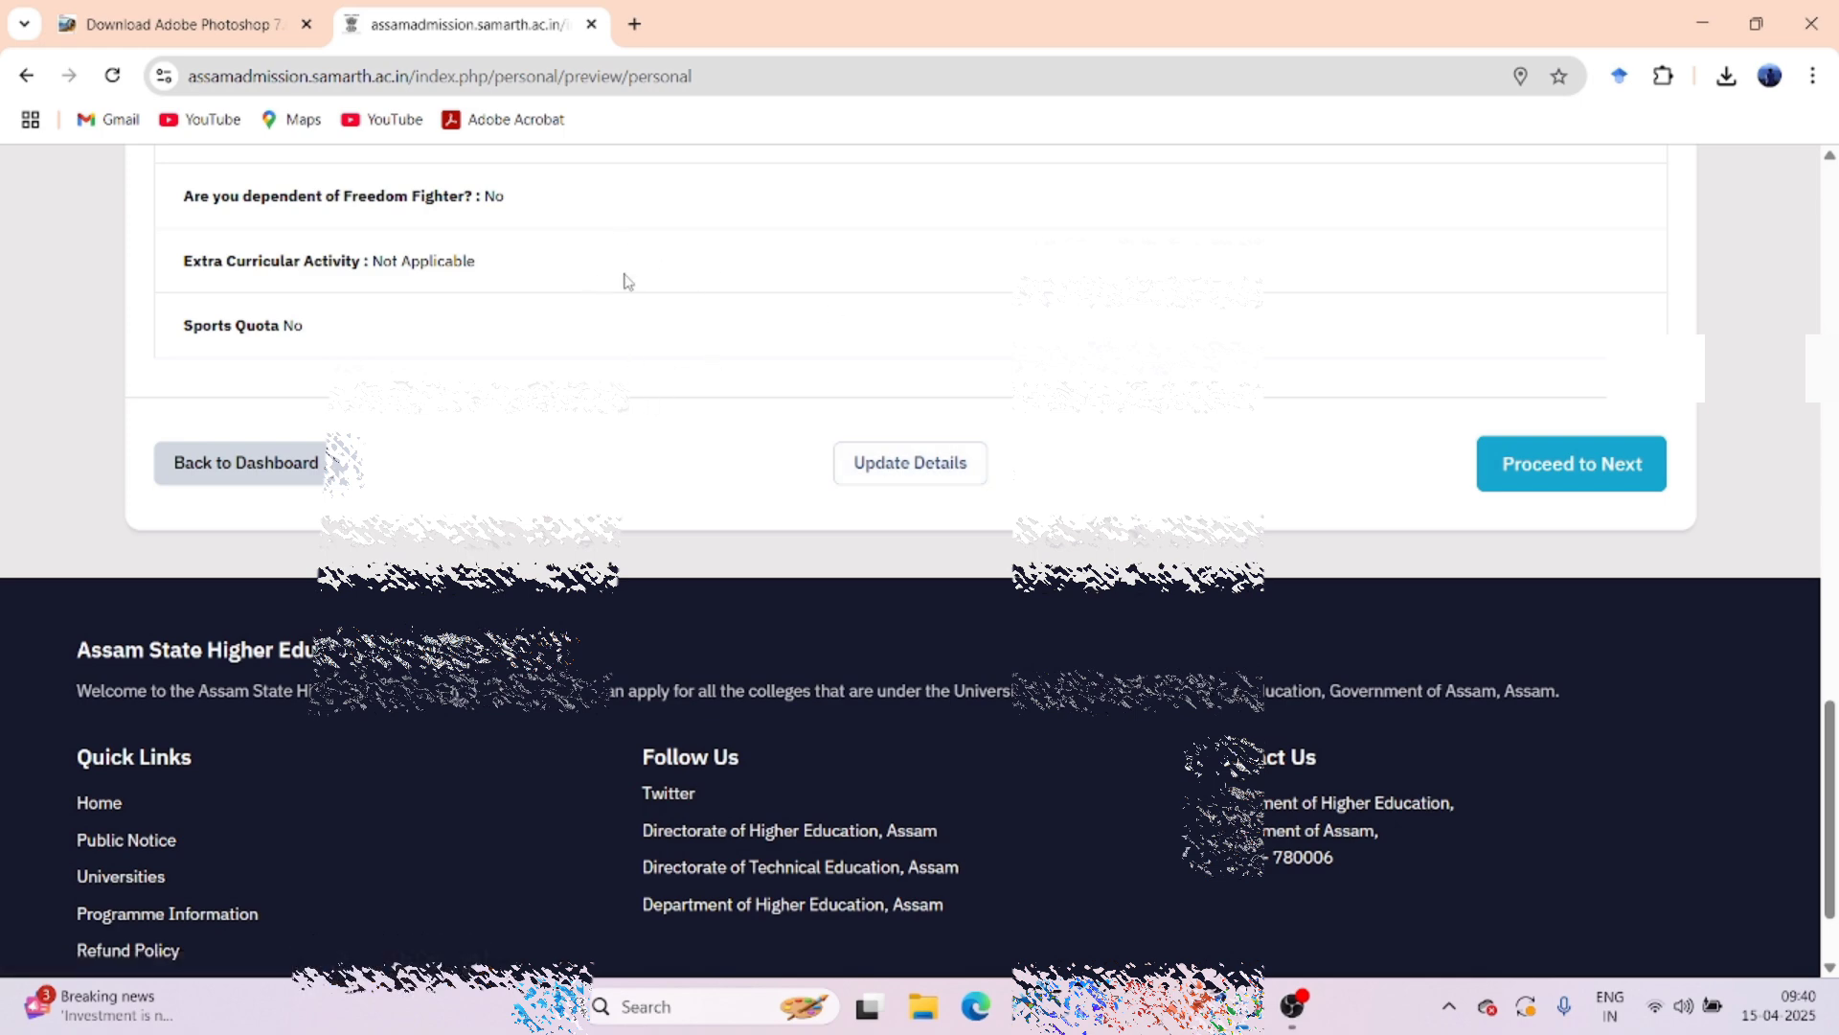
scroll(625, 280, up, 1)
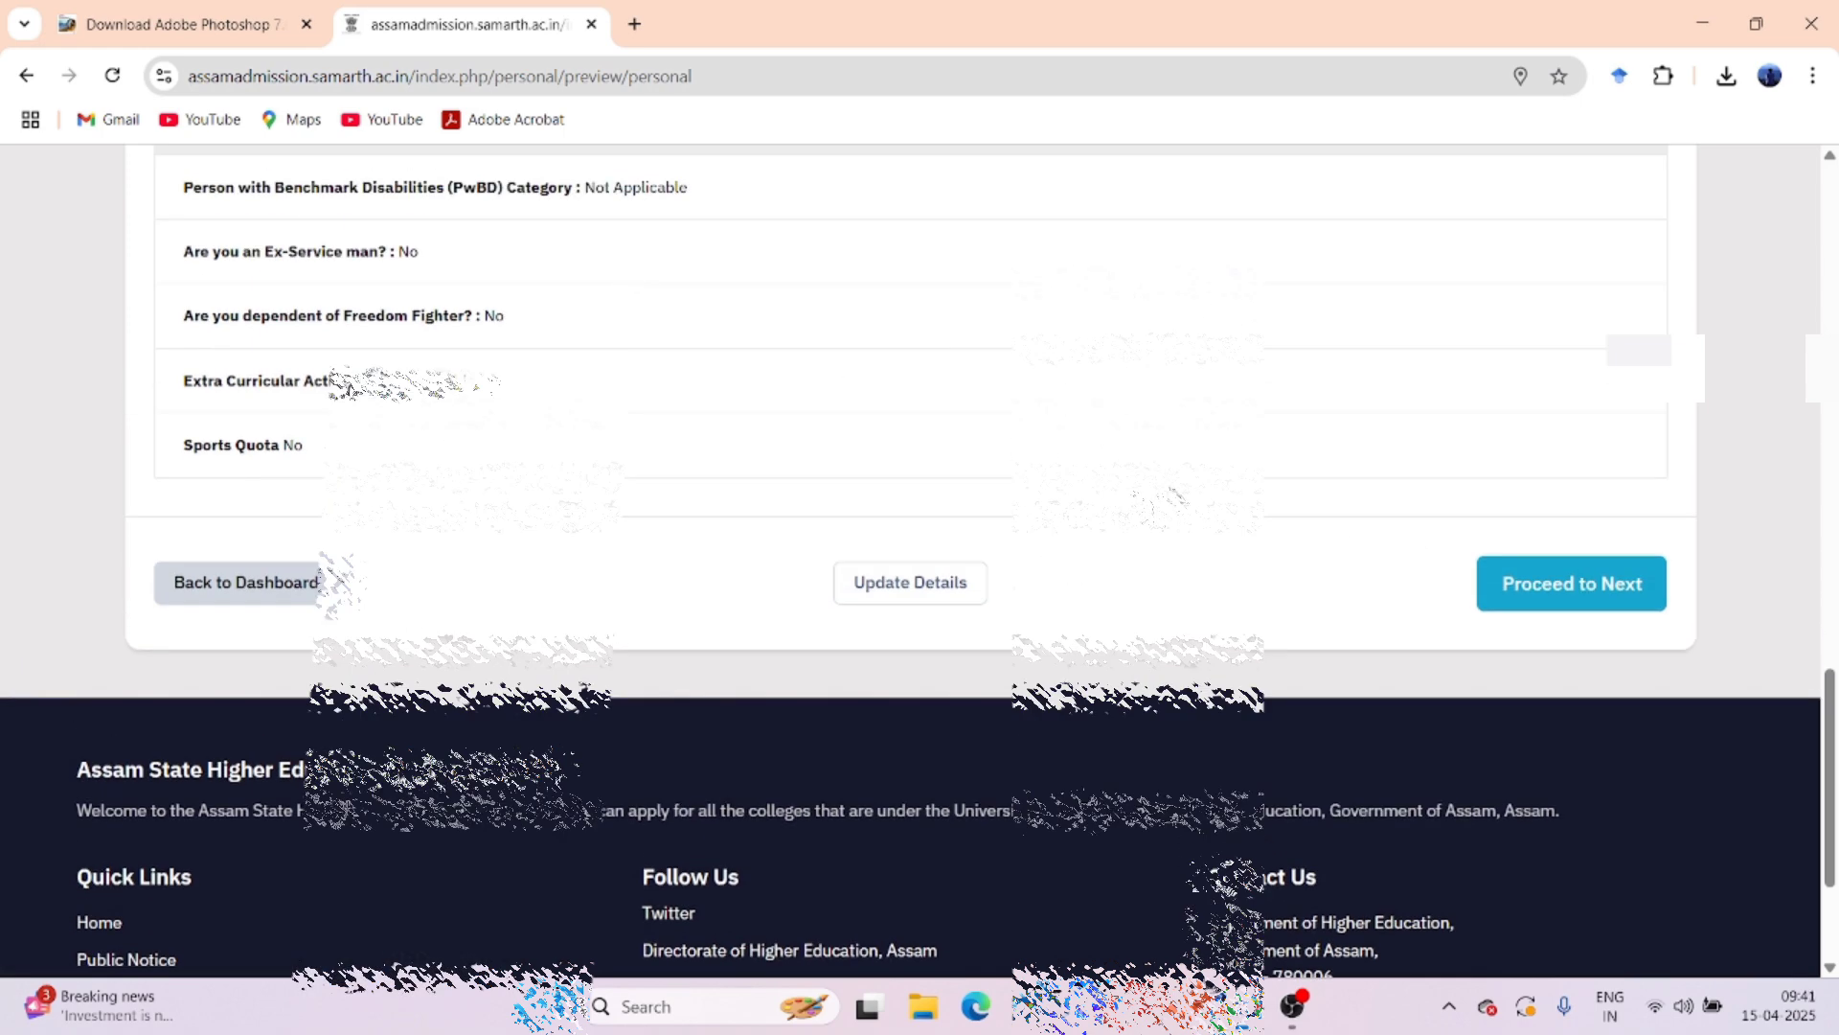
click(1572, 586)
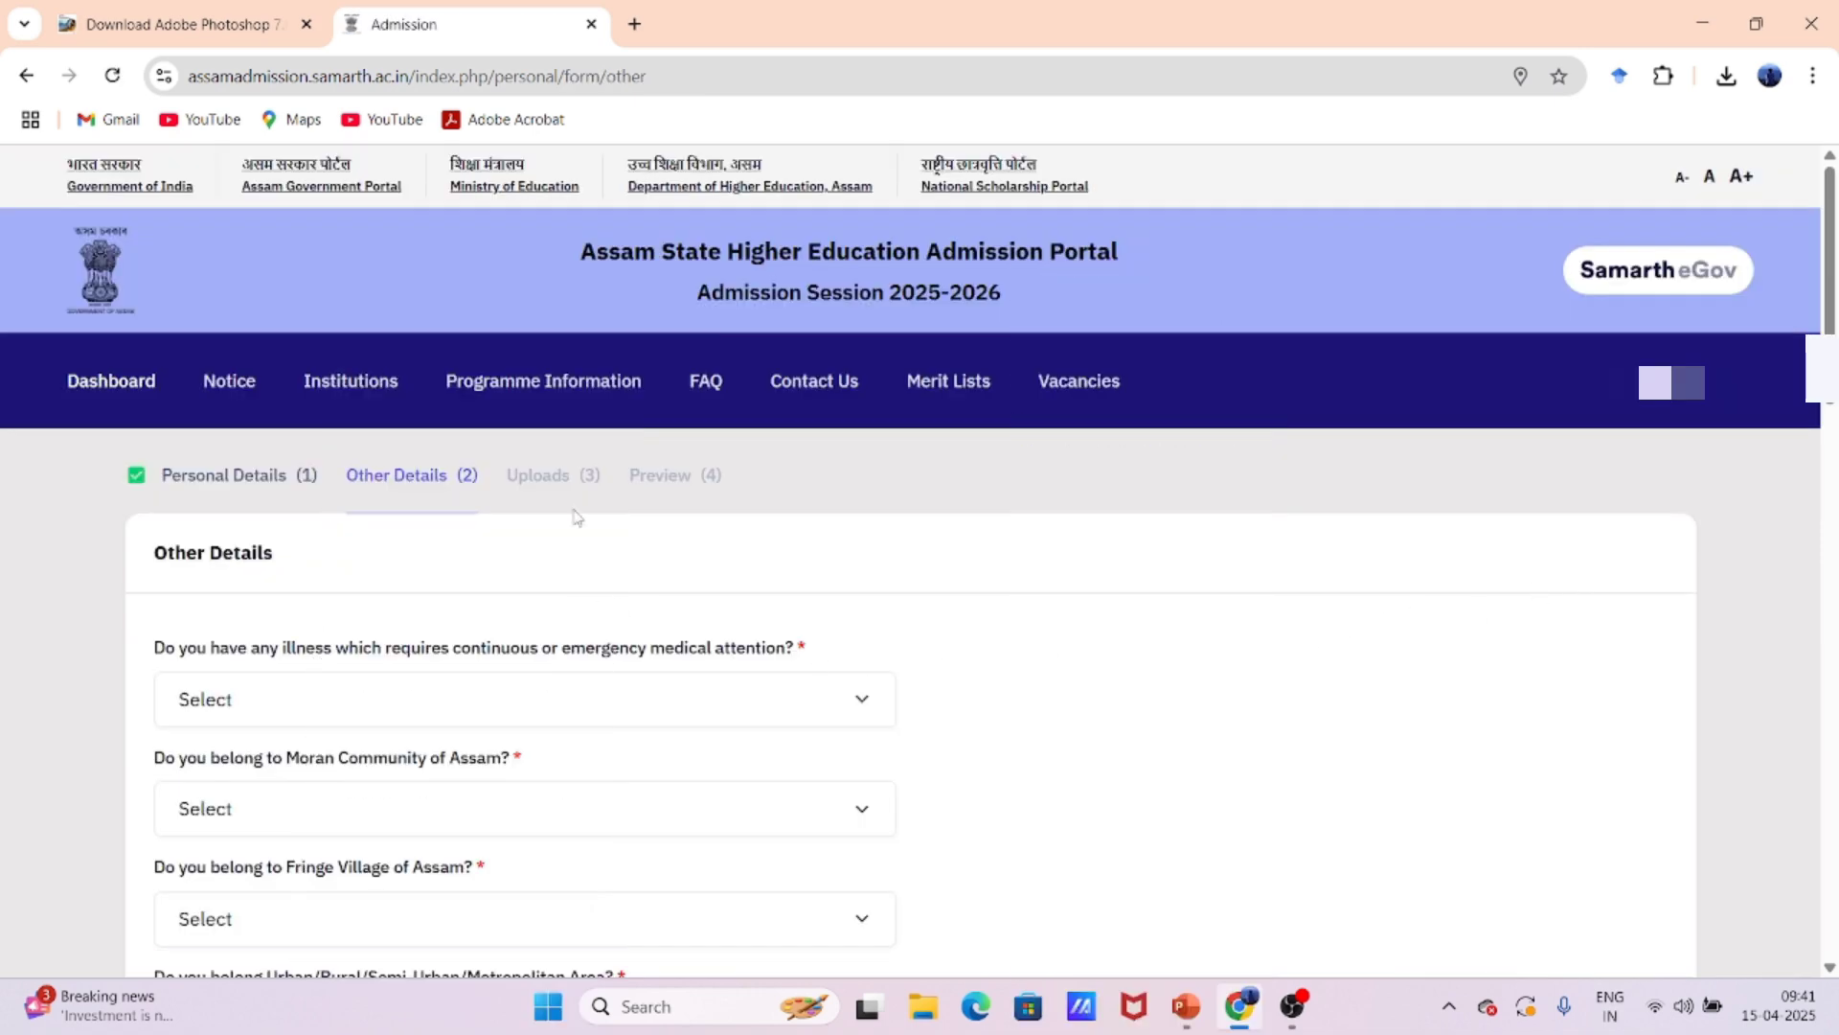
- Answer No to having an illness that requires continuous or emergency medical attention
scroll(555, 820, down, 3)
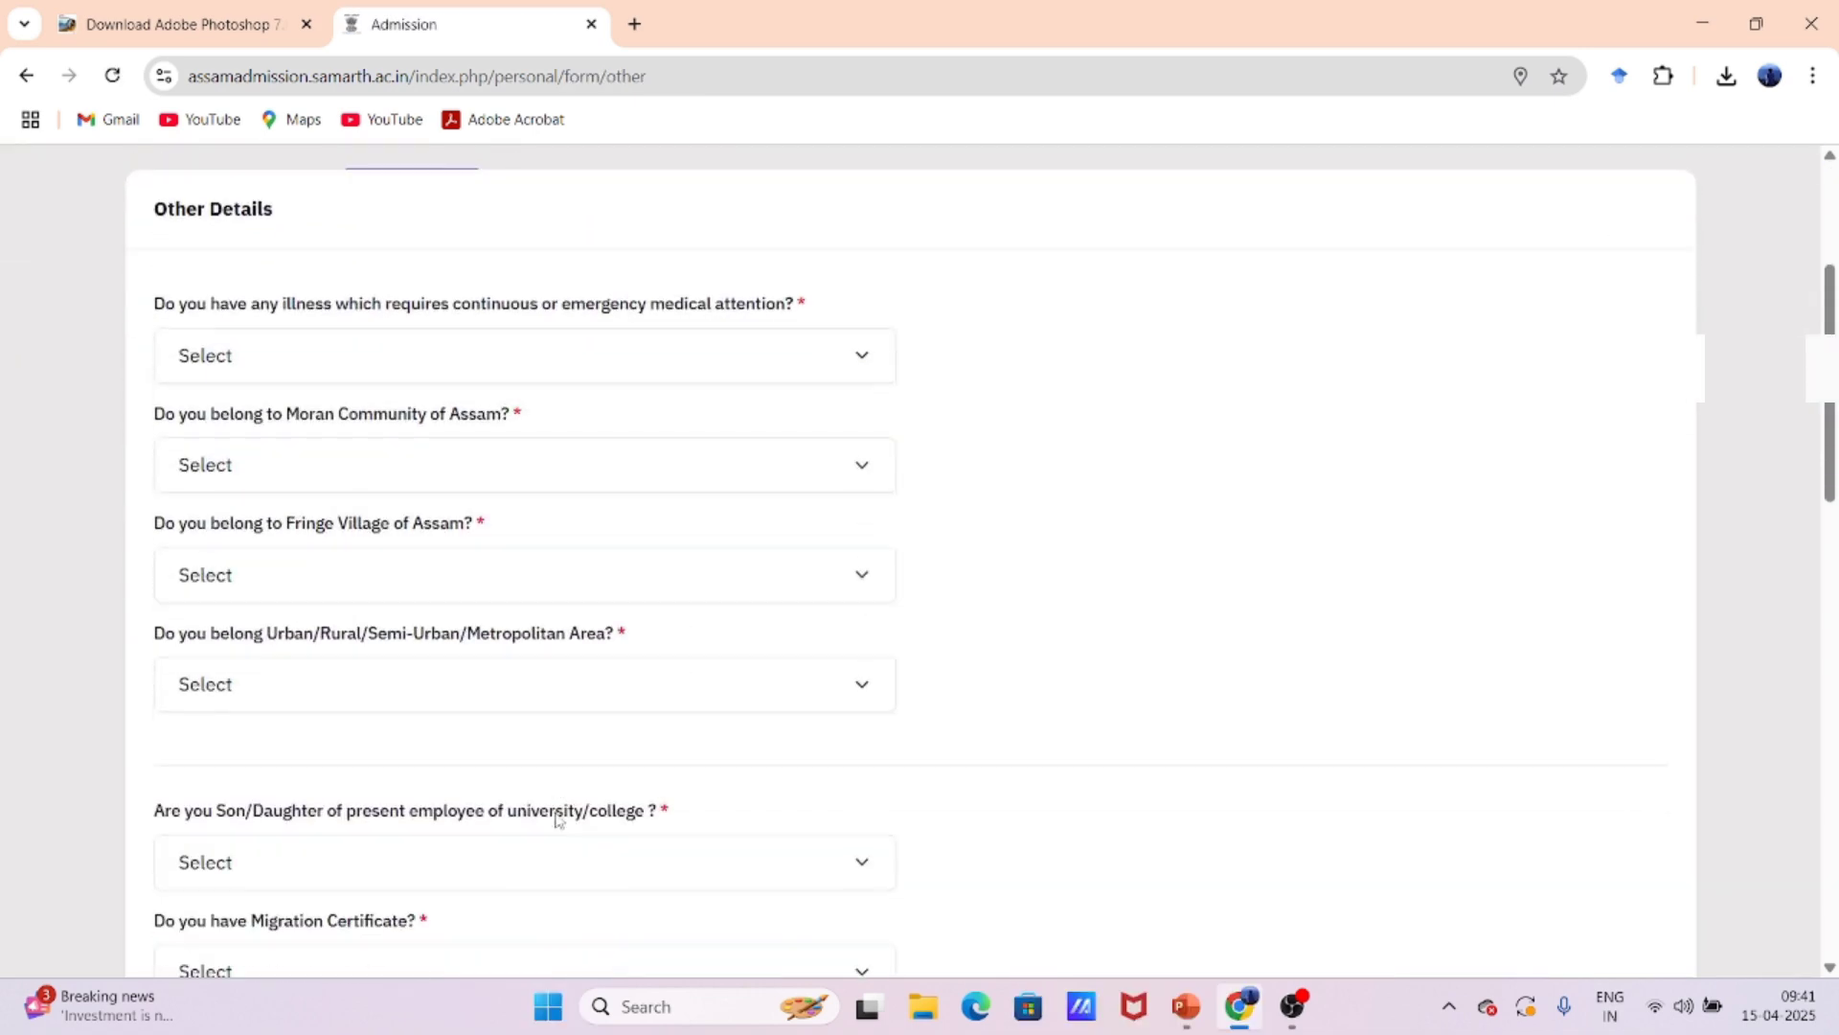
scroll(557, 816, up, 3)
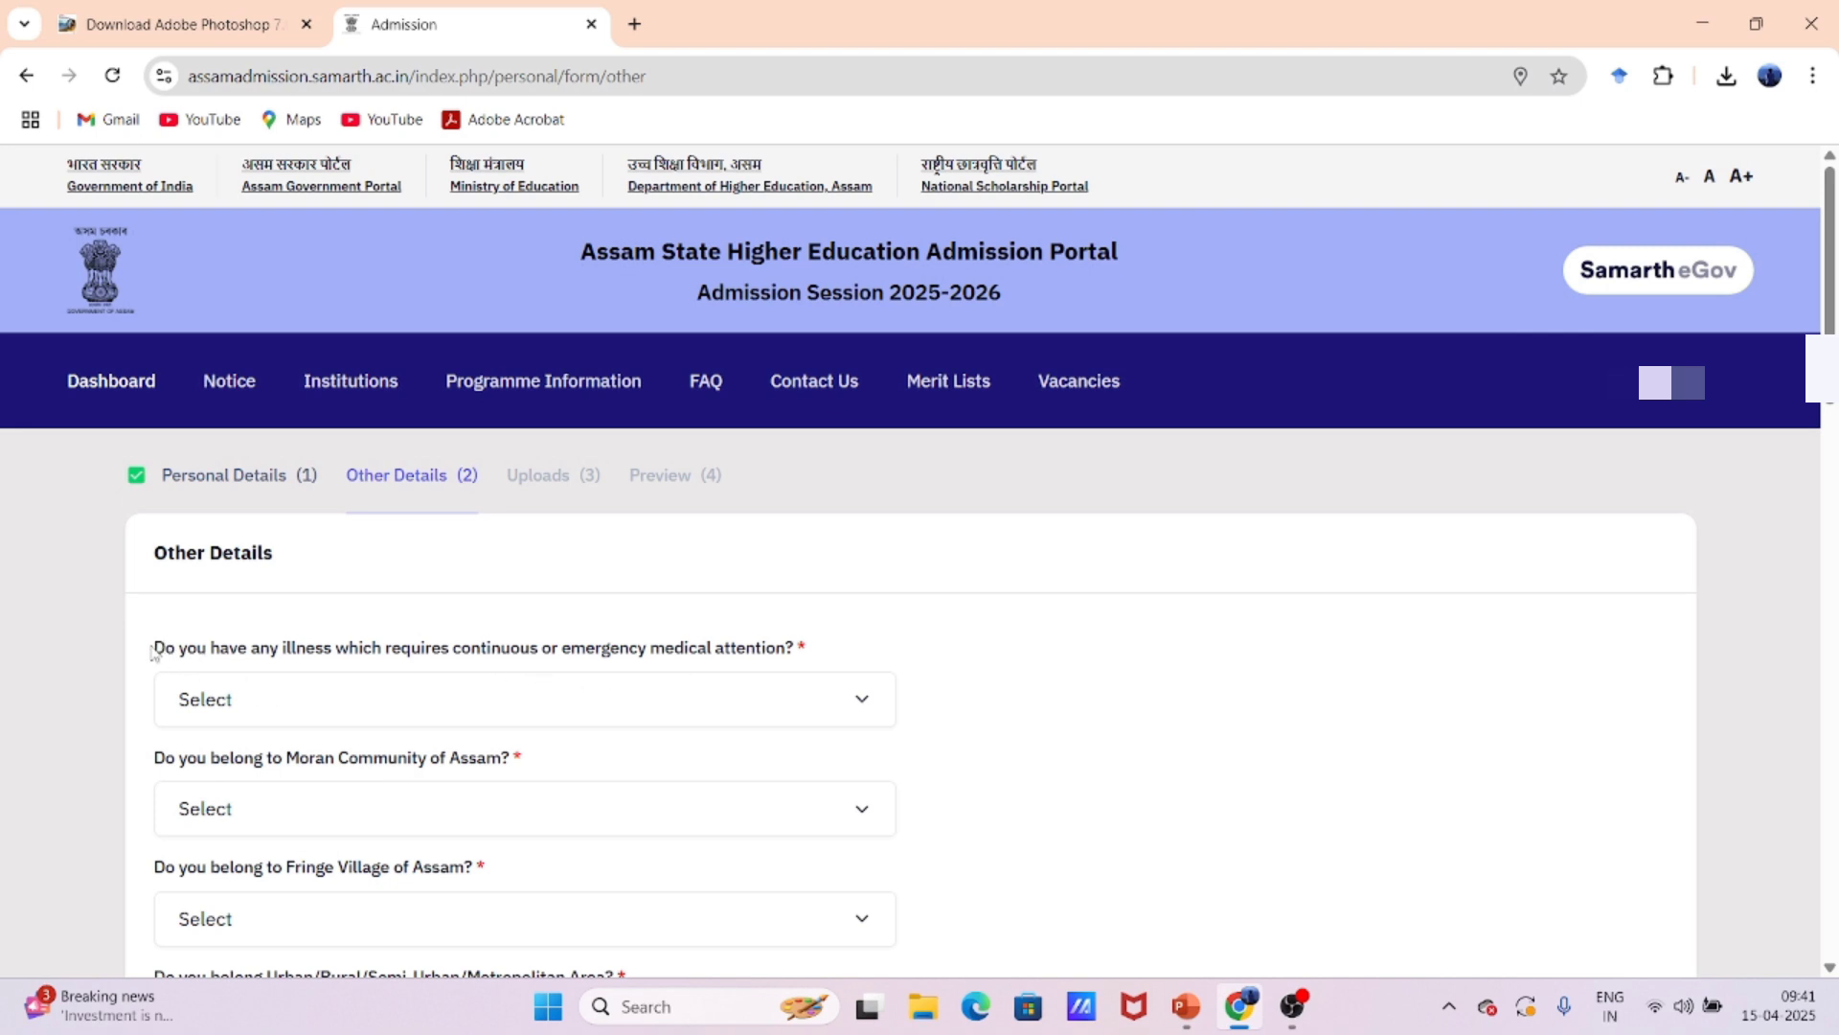
drag(153, 648, 801, 645)
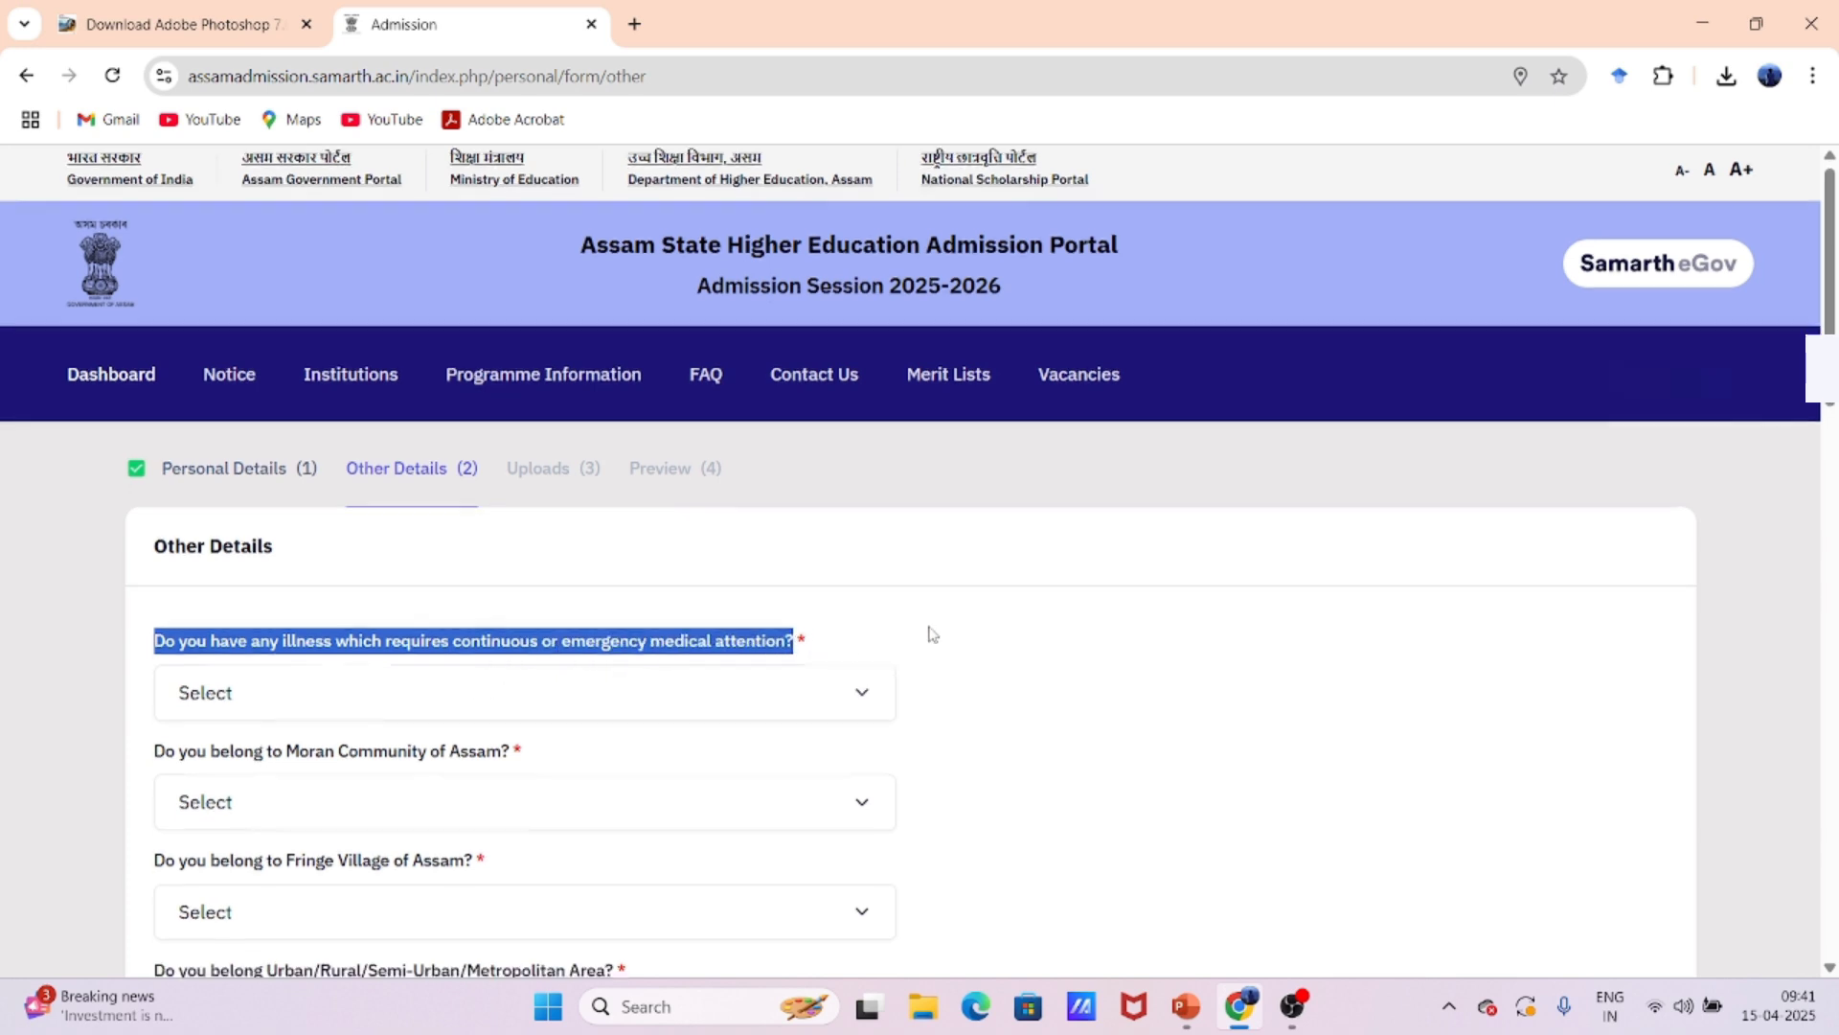
scroll(874, 591, down, 2)
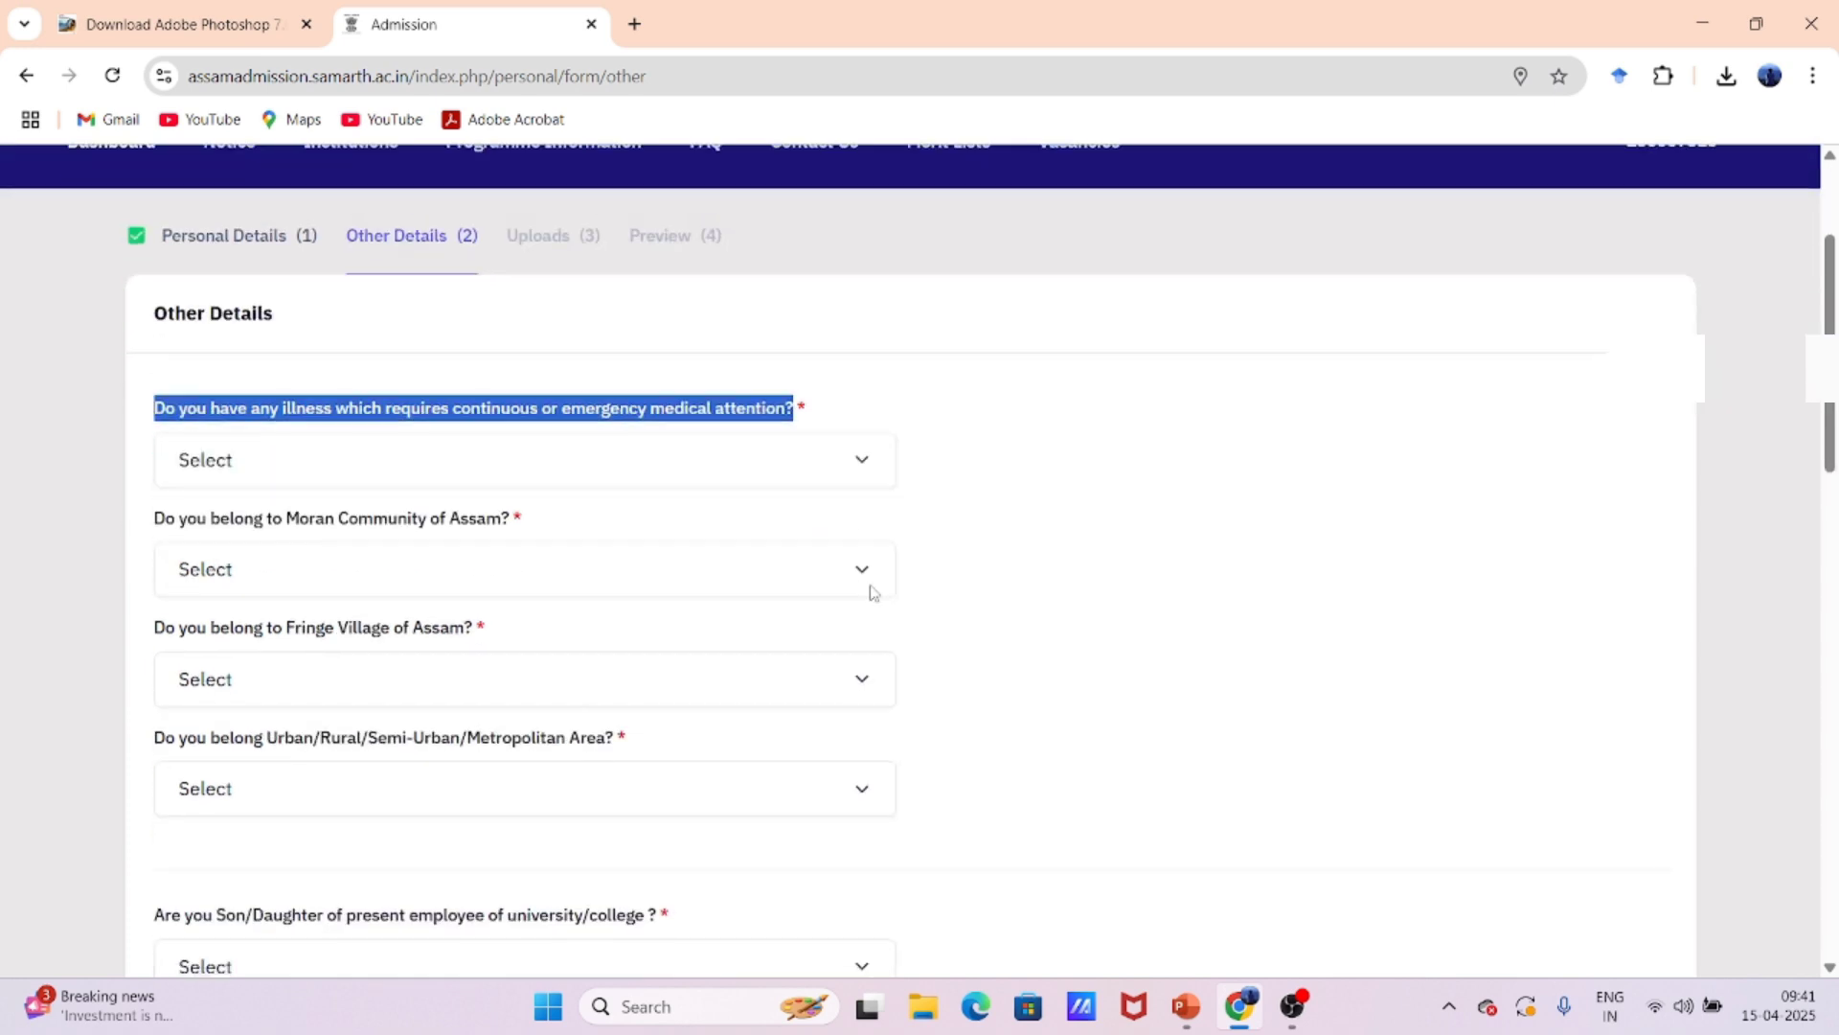
click(345, 469)
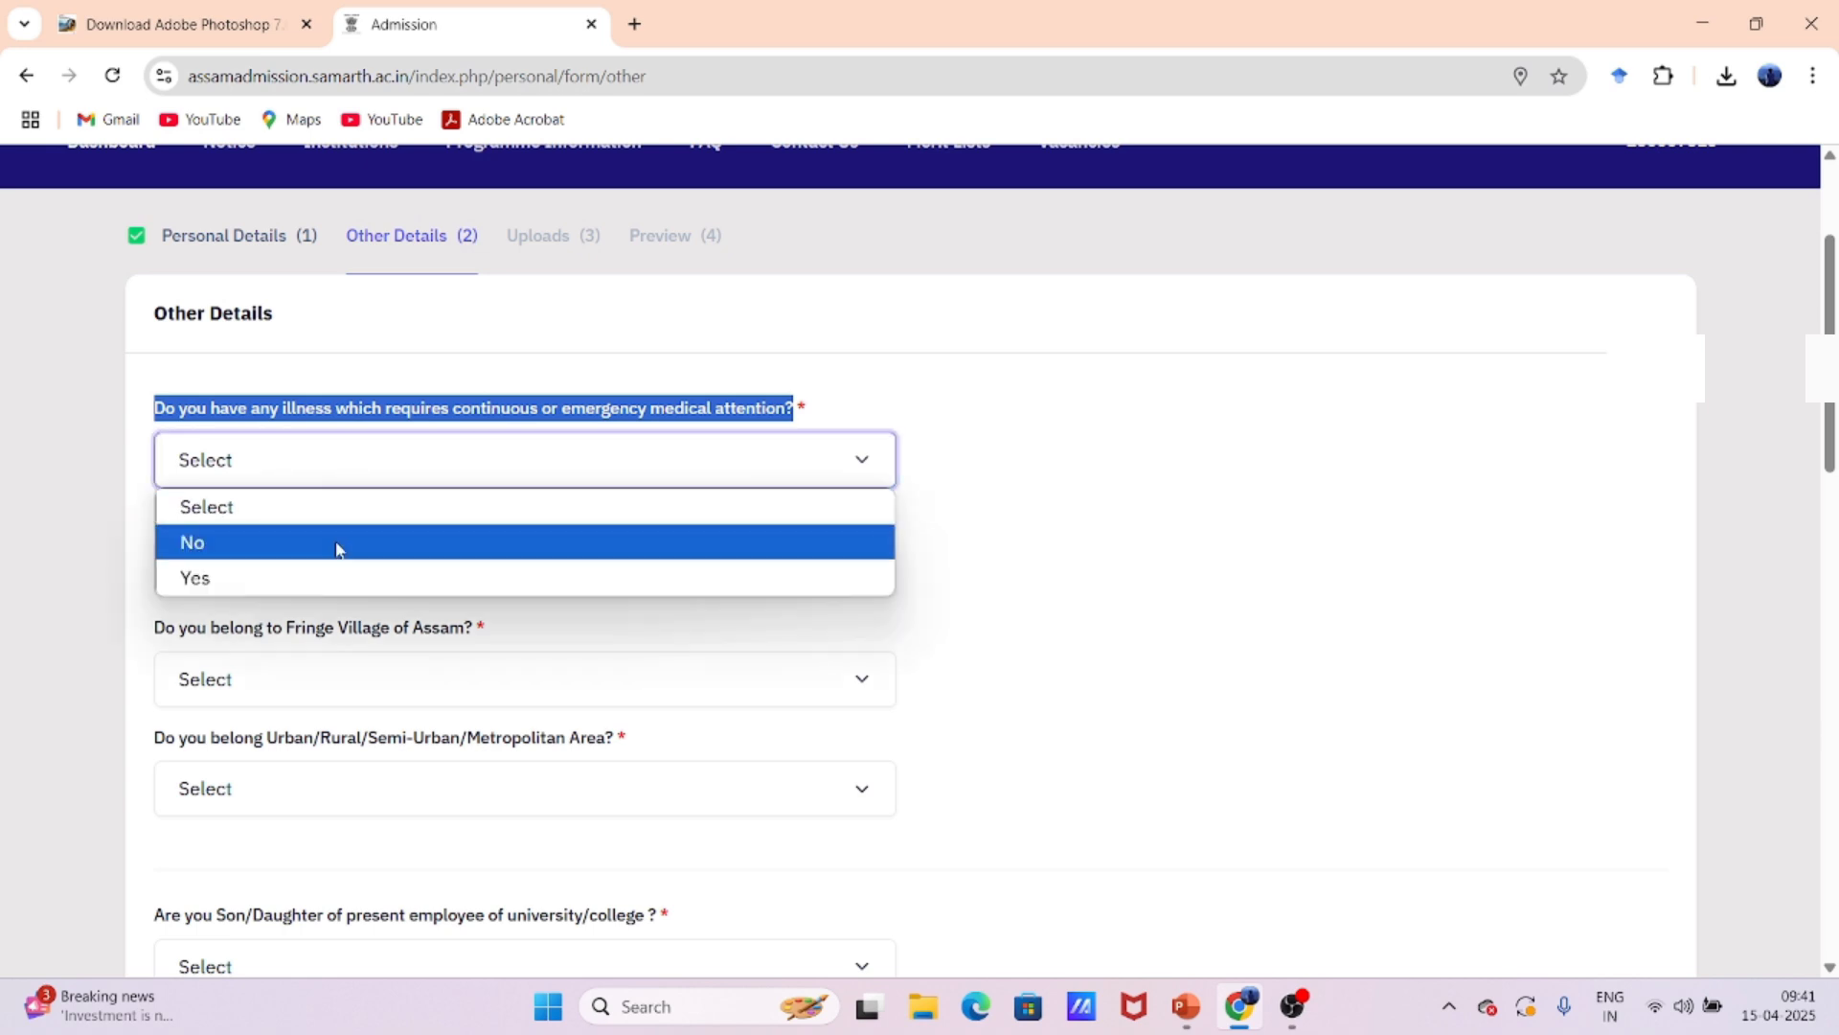
click(339, 550)
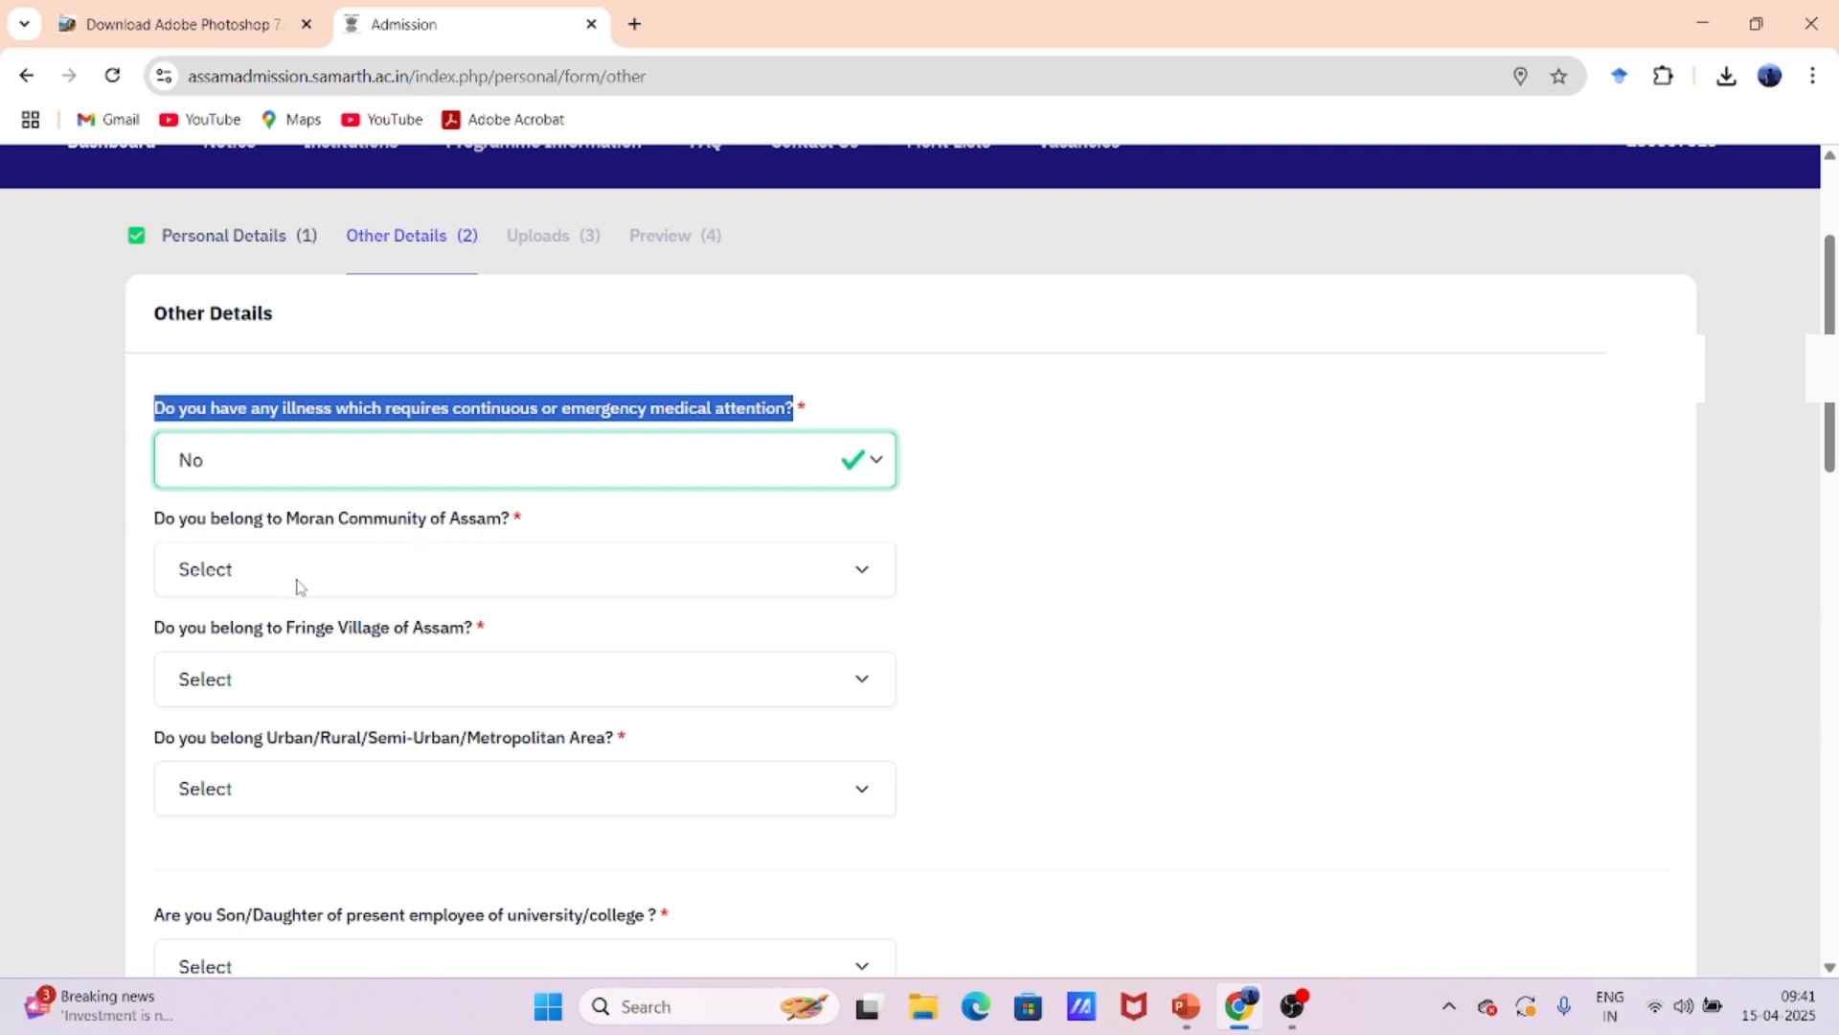
- Answer No to belonging to the Moran Community of Assam and to a Fringe Village of Assam
click(380, 568)
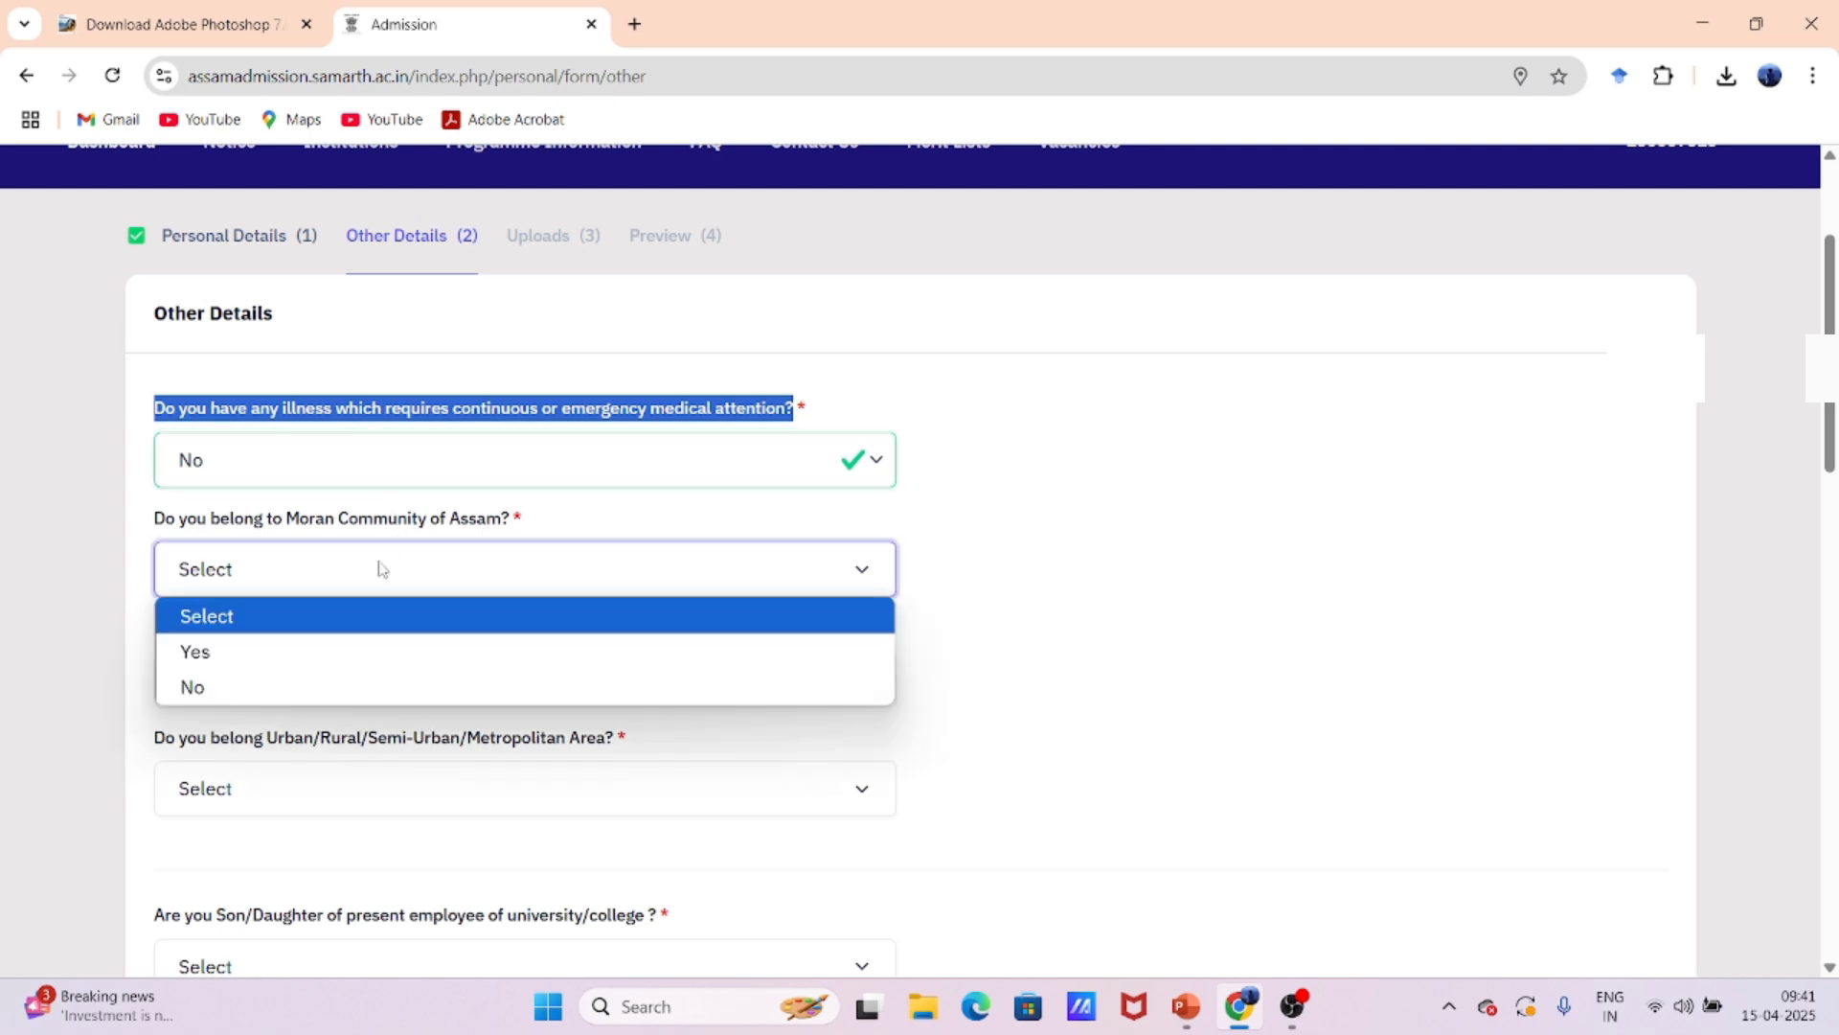
click(321, 697)
scroll(383, 613, down, 2)
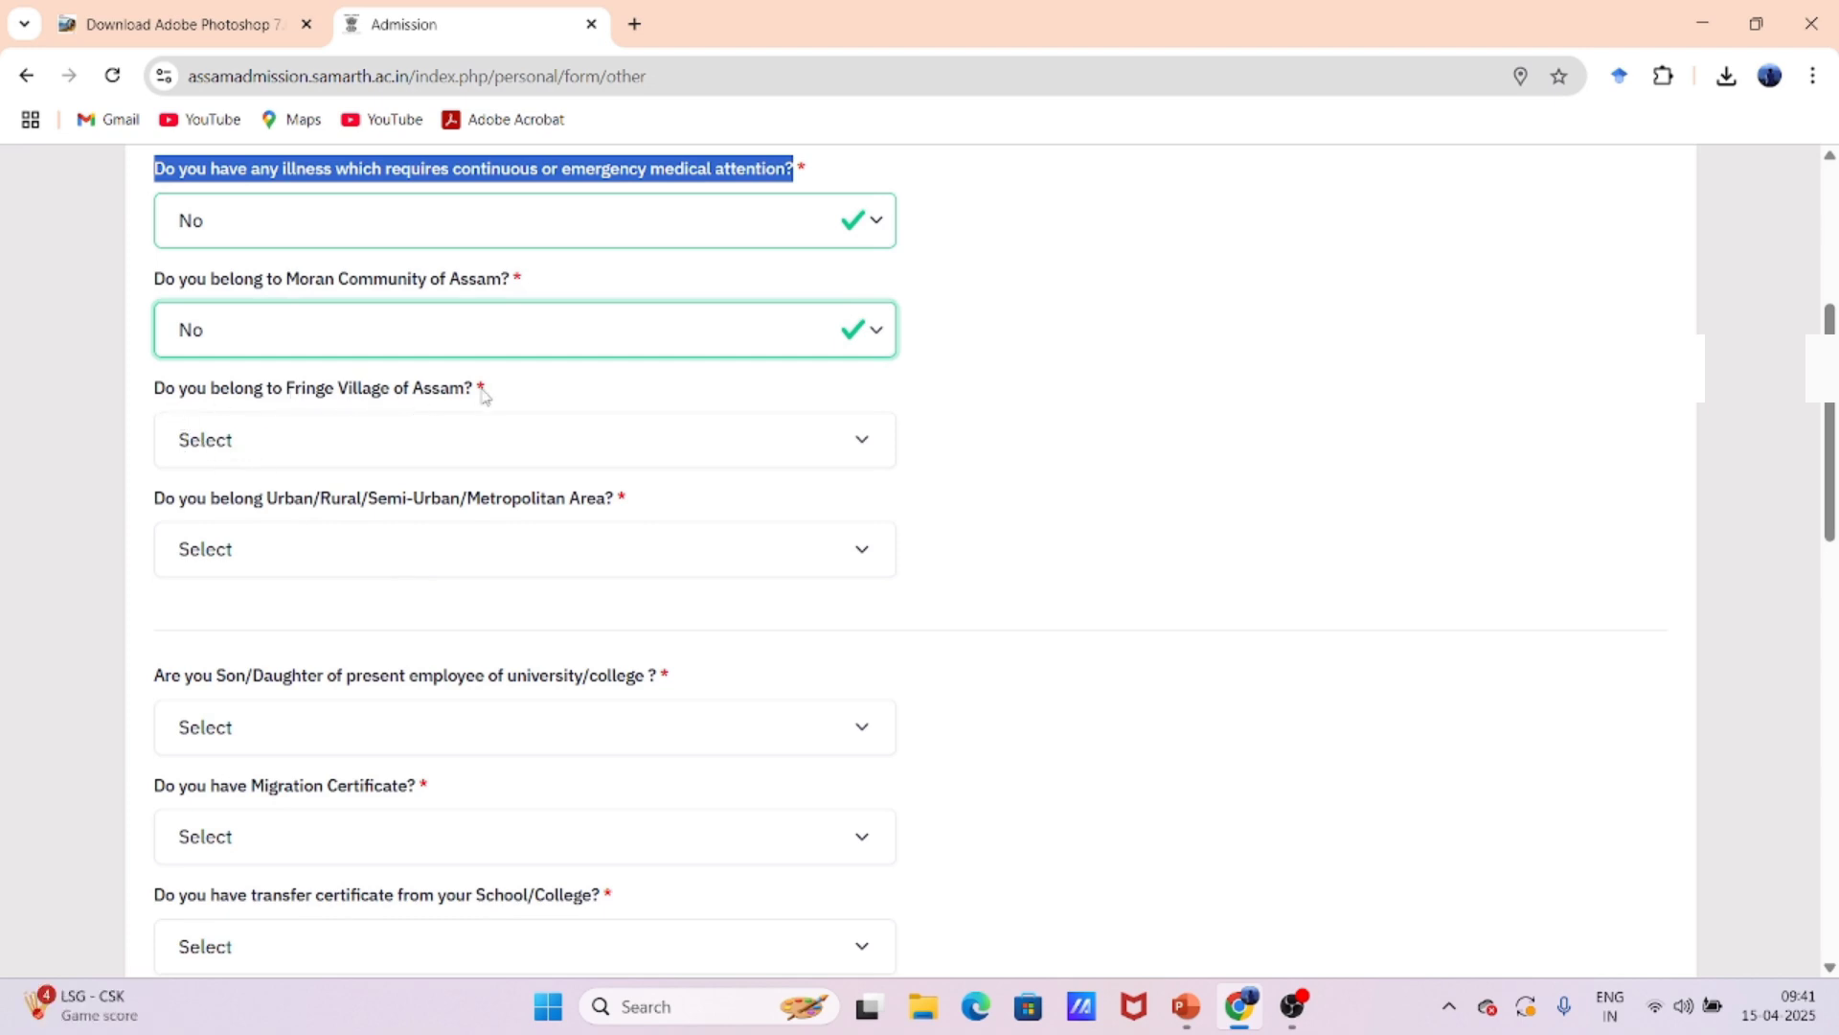
click(252, 451)
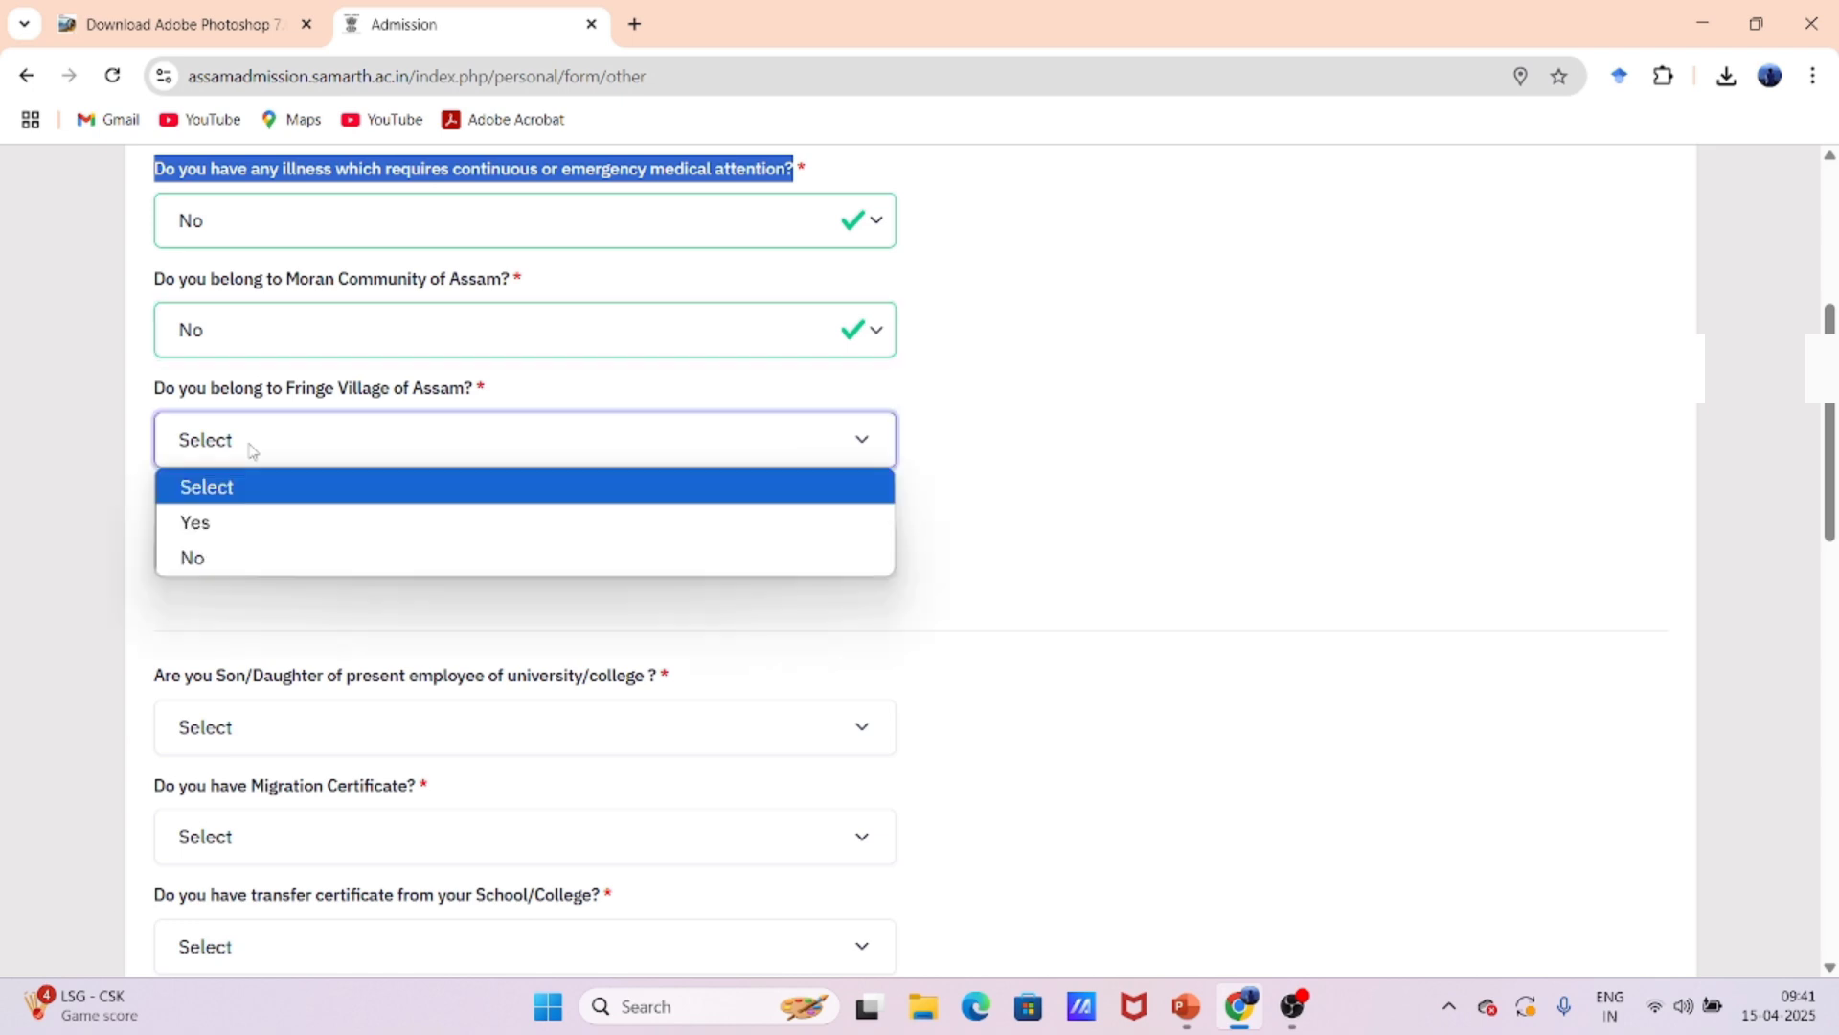
click(238, 559)
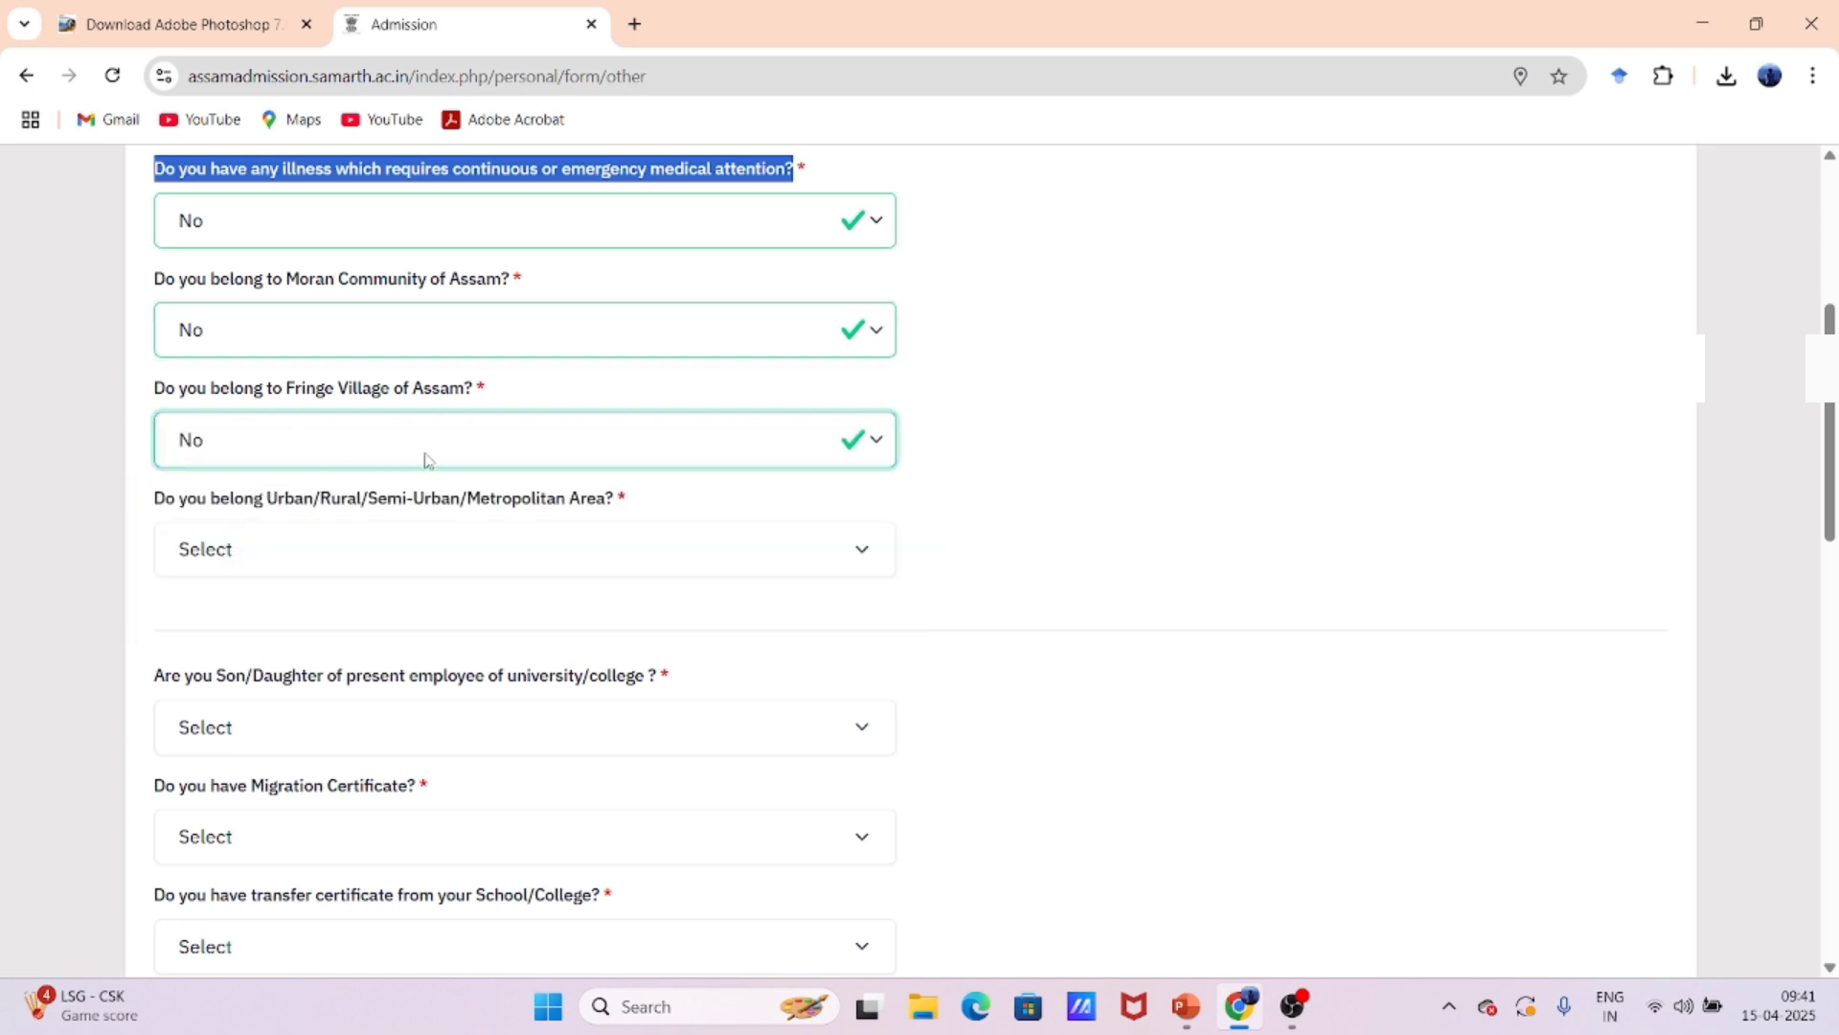
- Set the Urban/Rural/Semi-Urban/Metropolitan area question to Rural
drag(156, 503, 485, 500)
click(575, 500)
triple_click(599, 500)
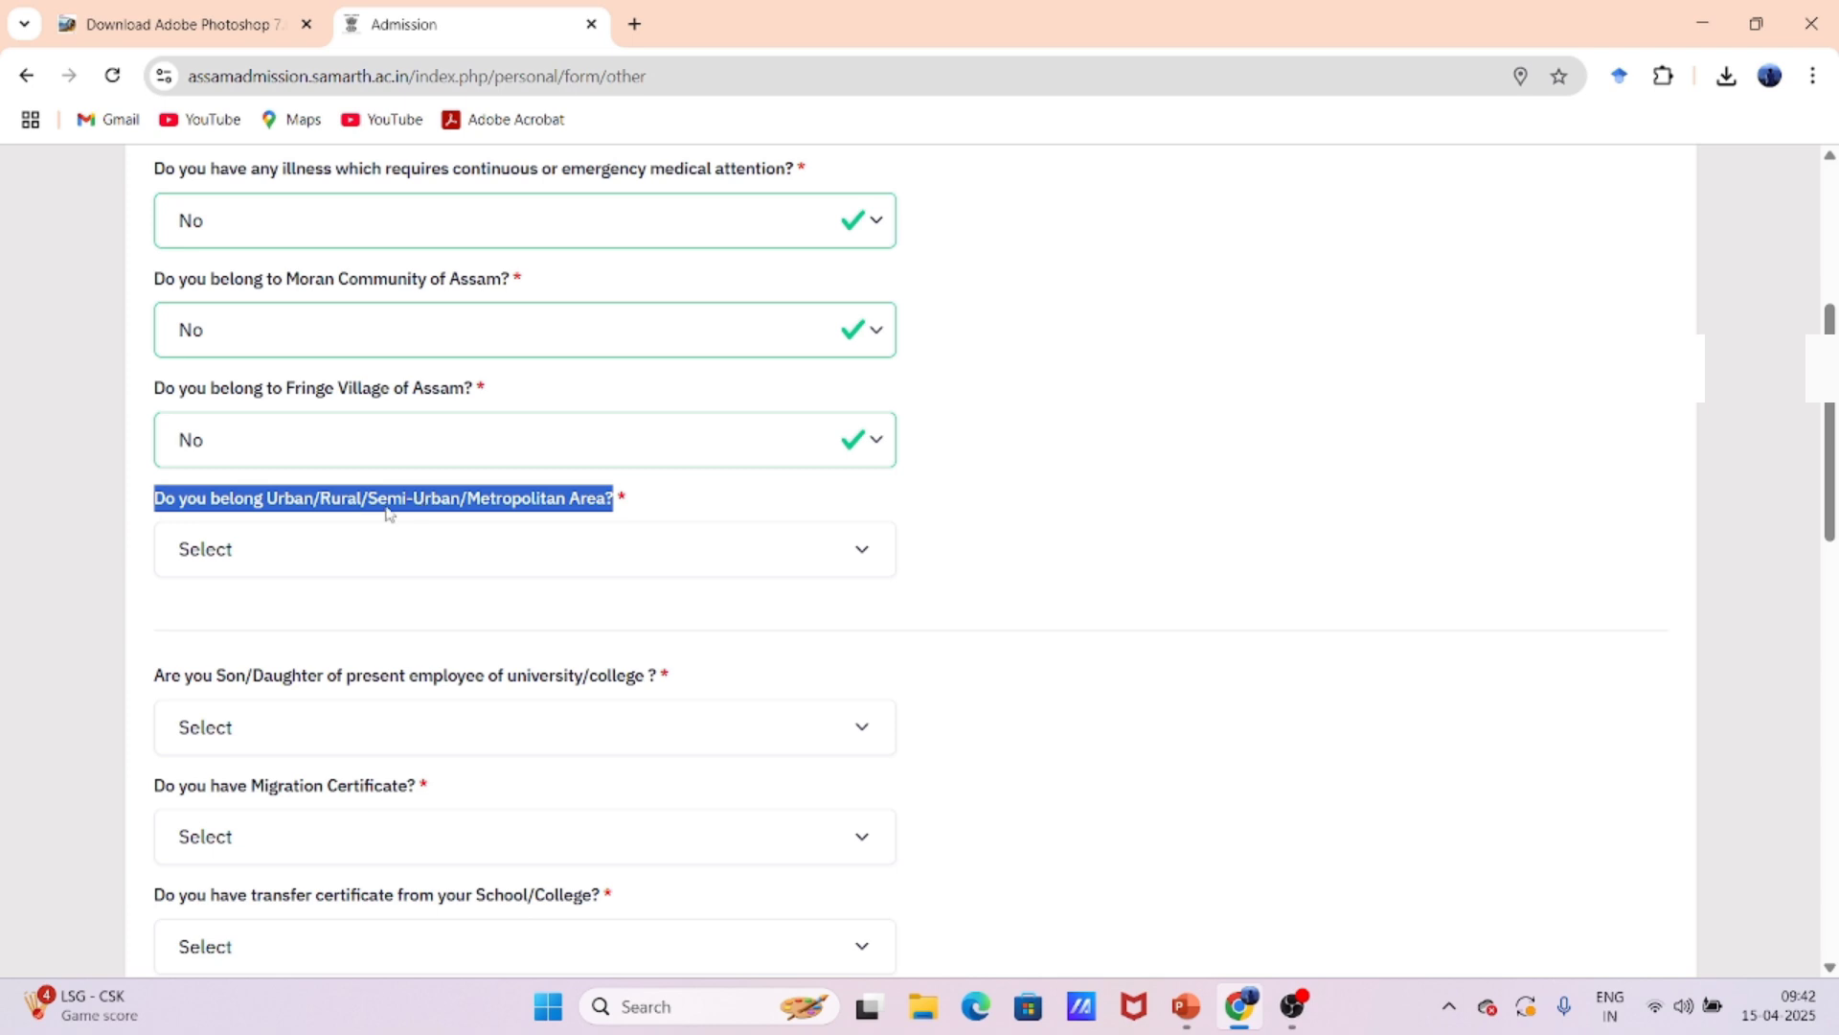
click(249, 553)
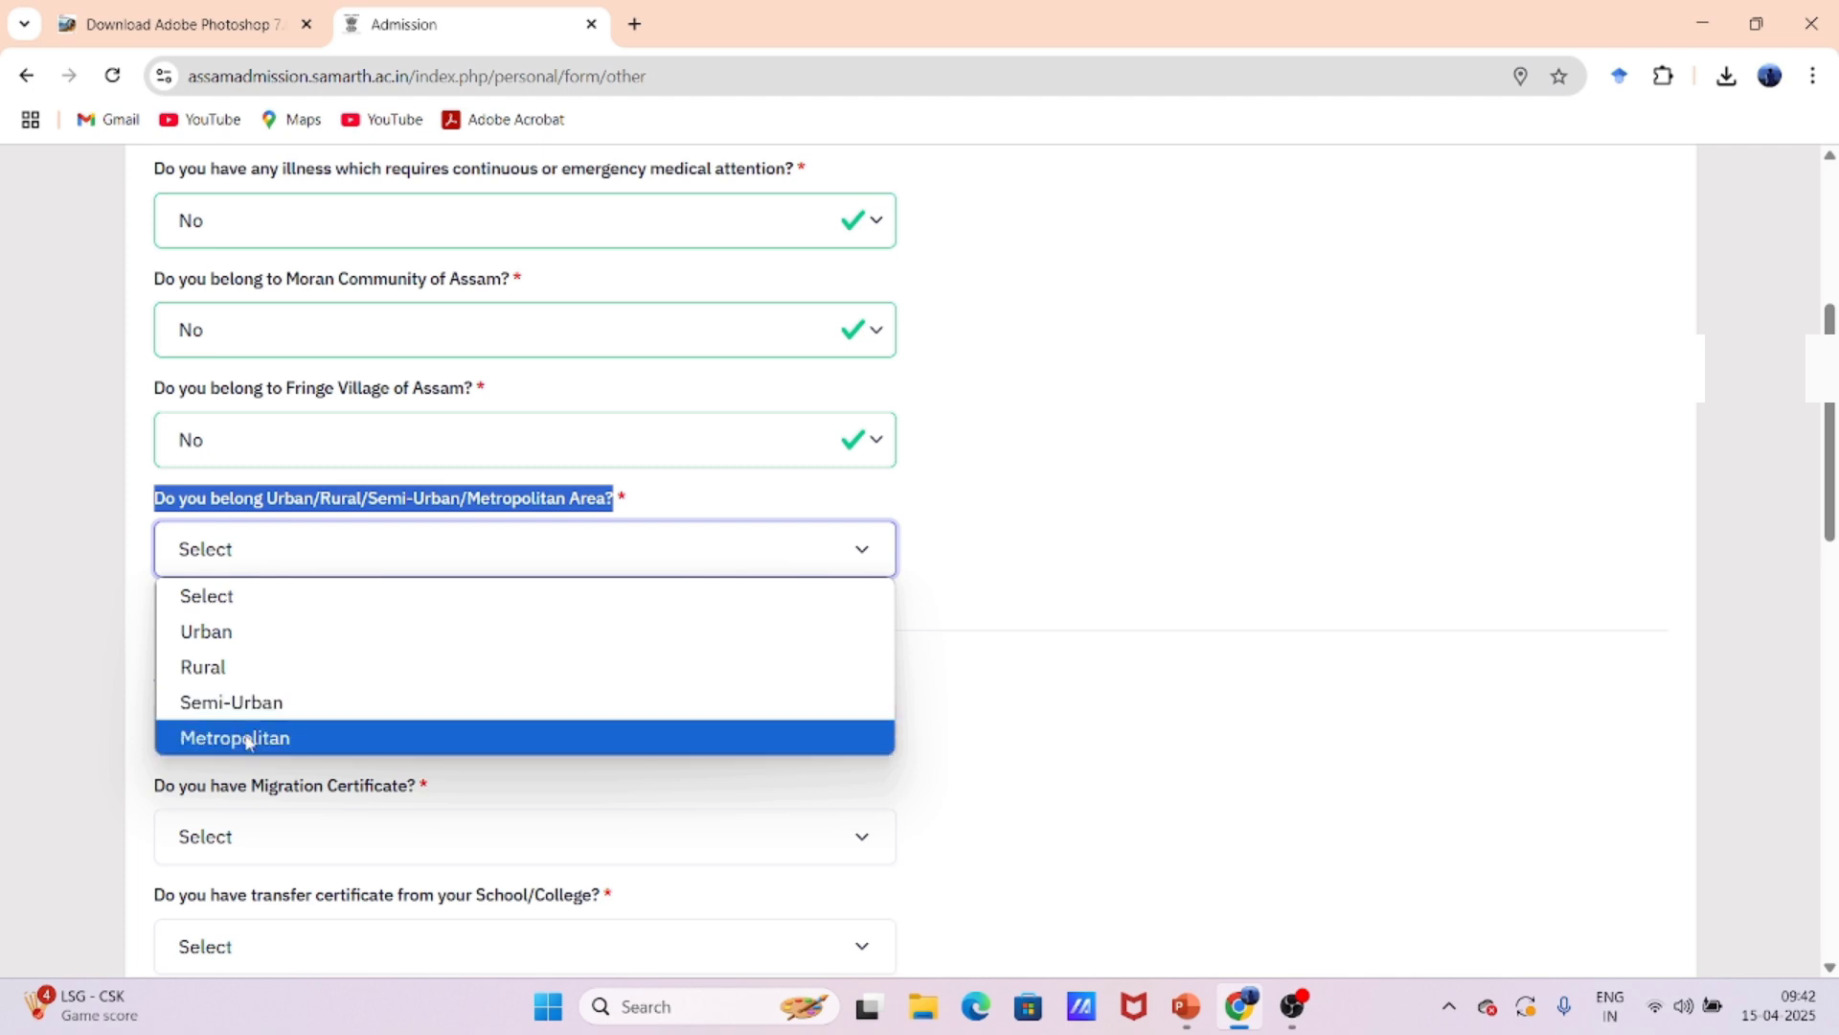
click(240, 669)
- Answer No to being the son/daughter of a present university/college employee and to having a Migration Certificate
scroll(268, 613, down, 3)
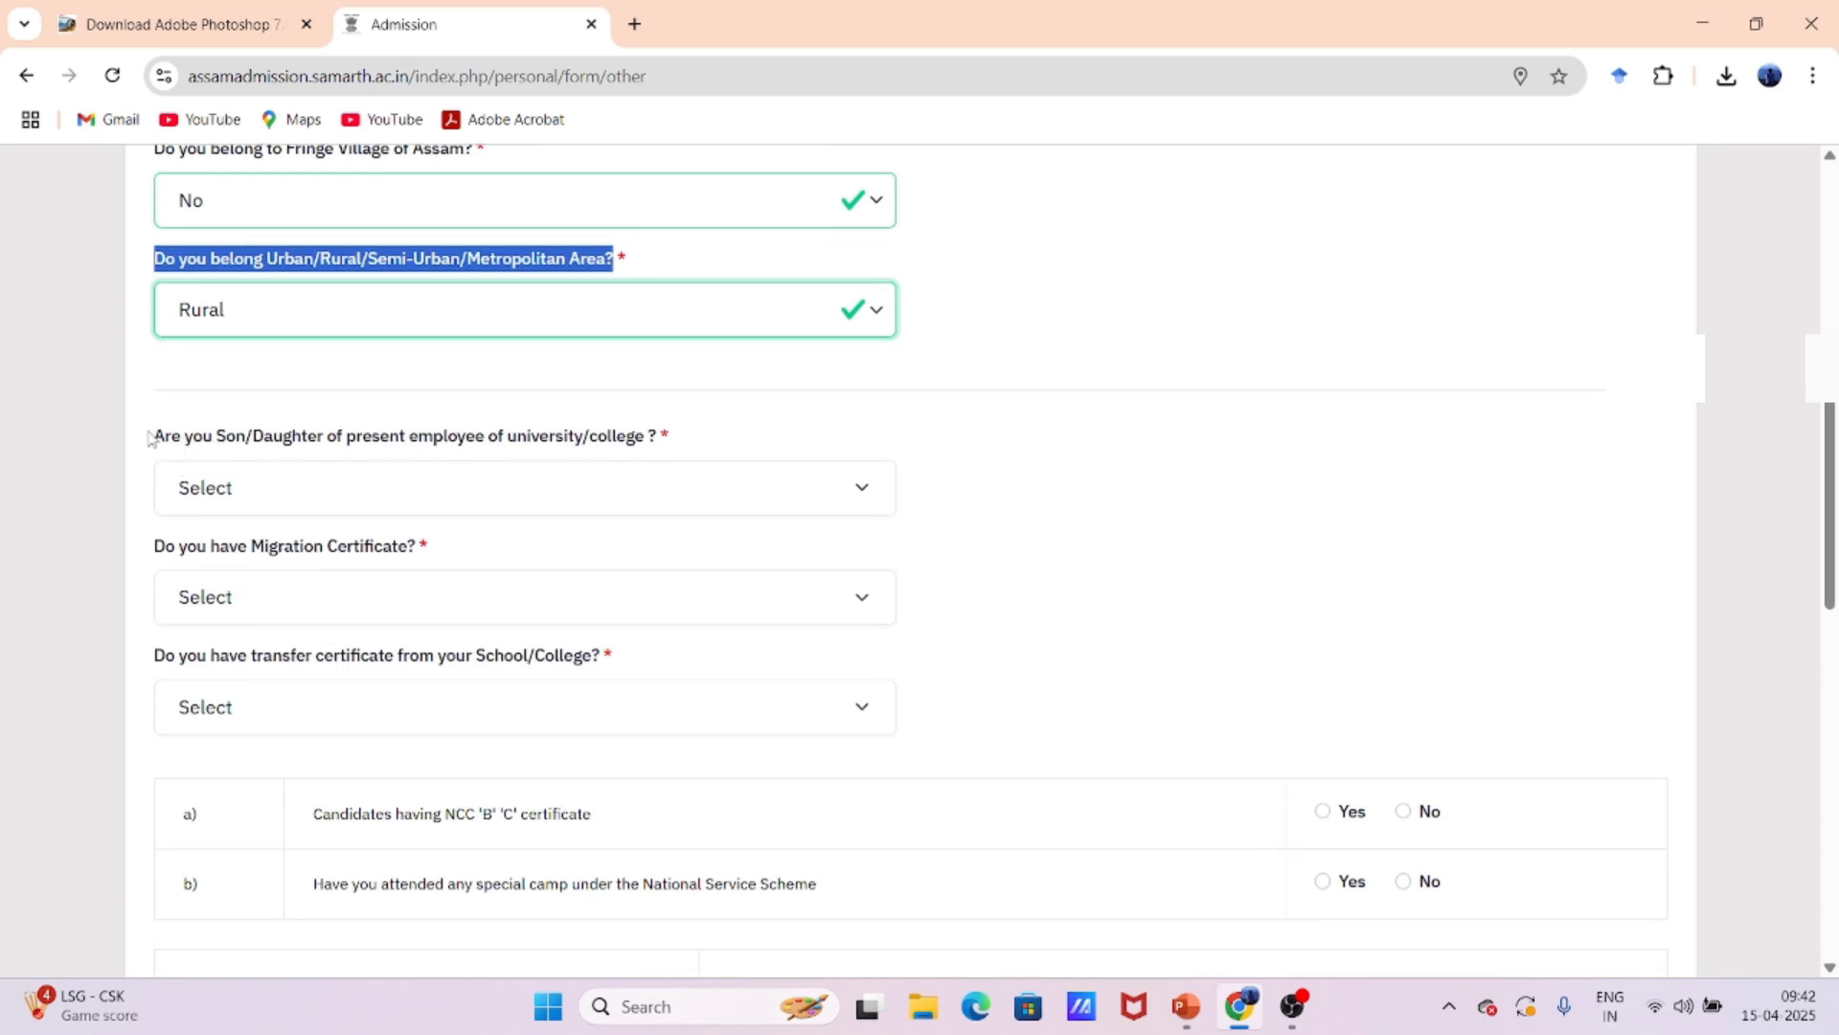
drag(149, 437, 651, 446)
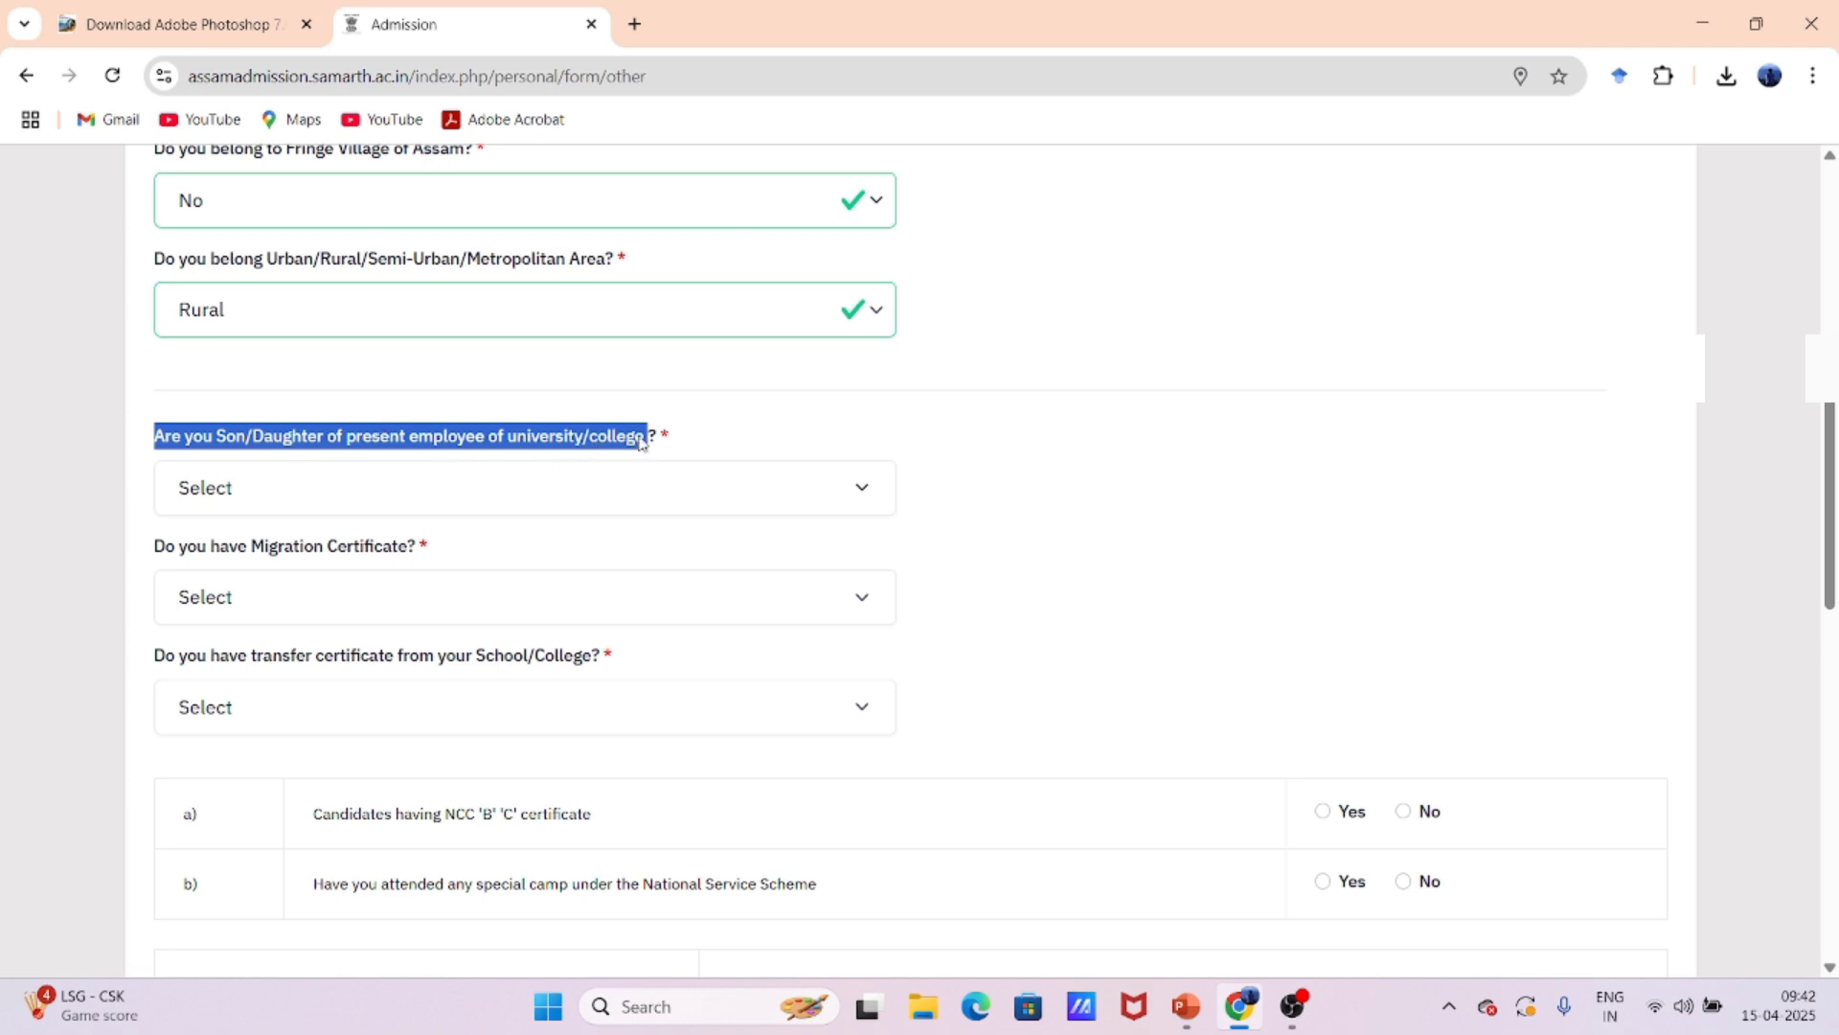
click(269, 492)
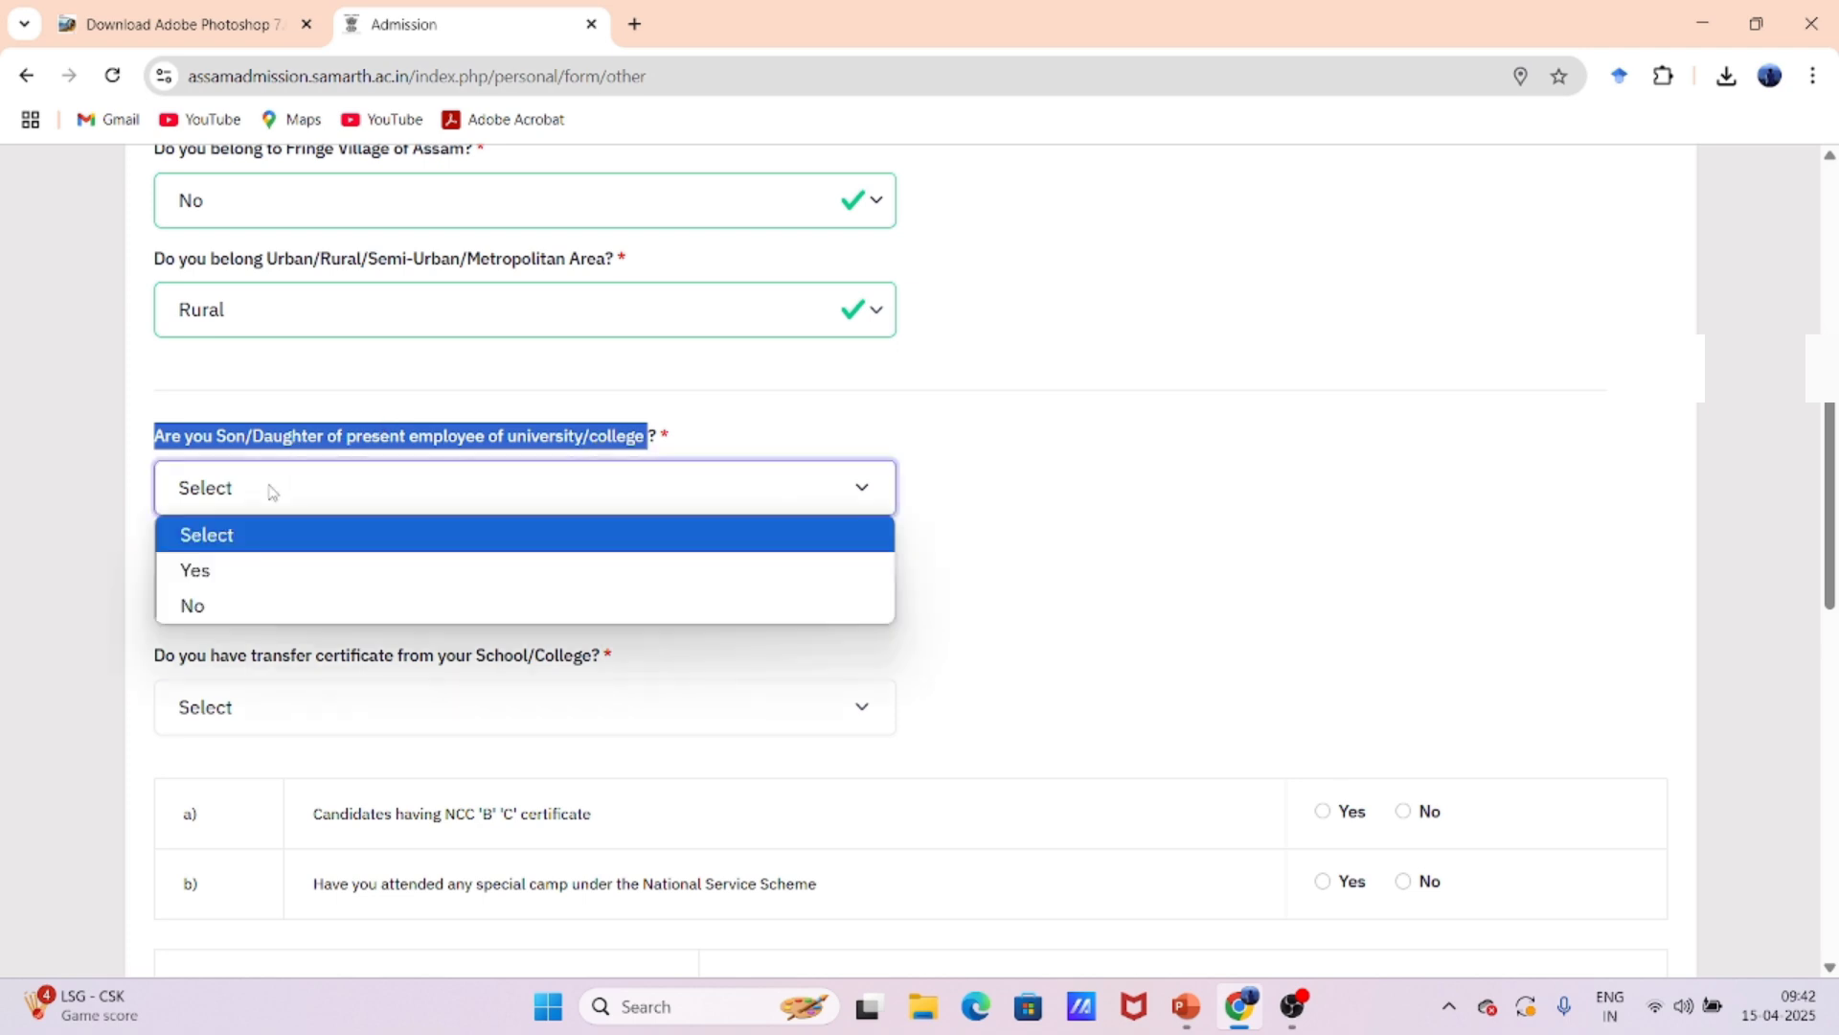
click(240, 606)
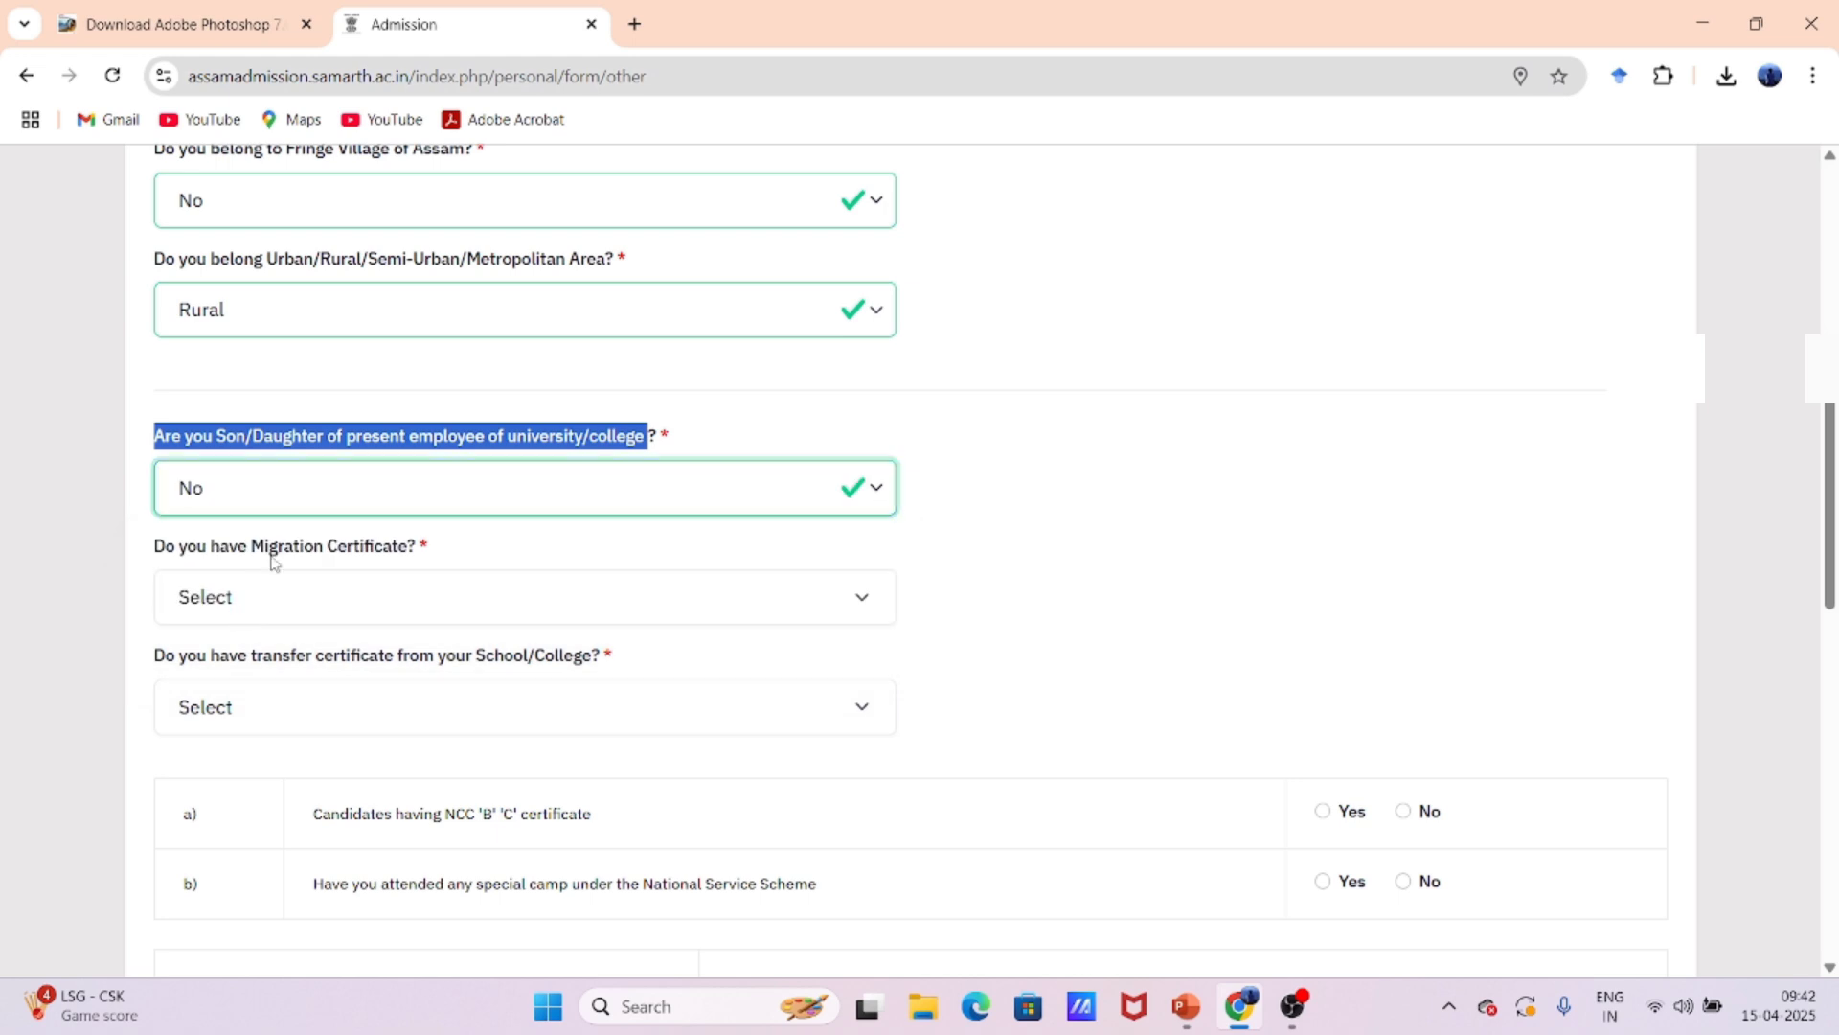
scroll(255, 361, down, 2)
drag(156, 307, 415, 310)
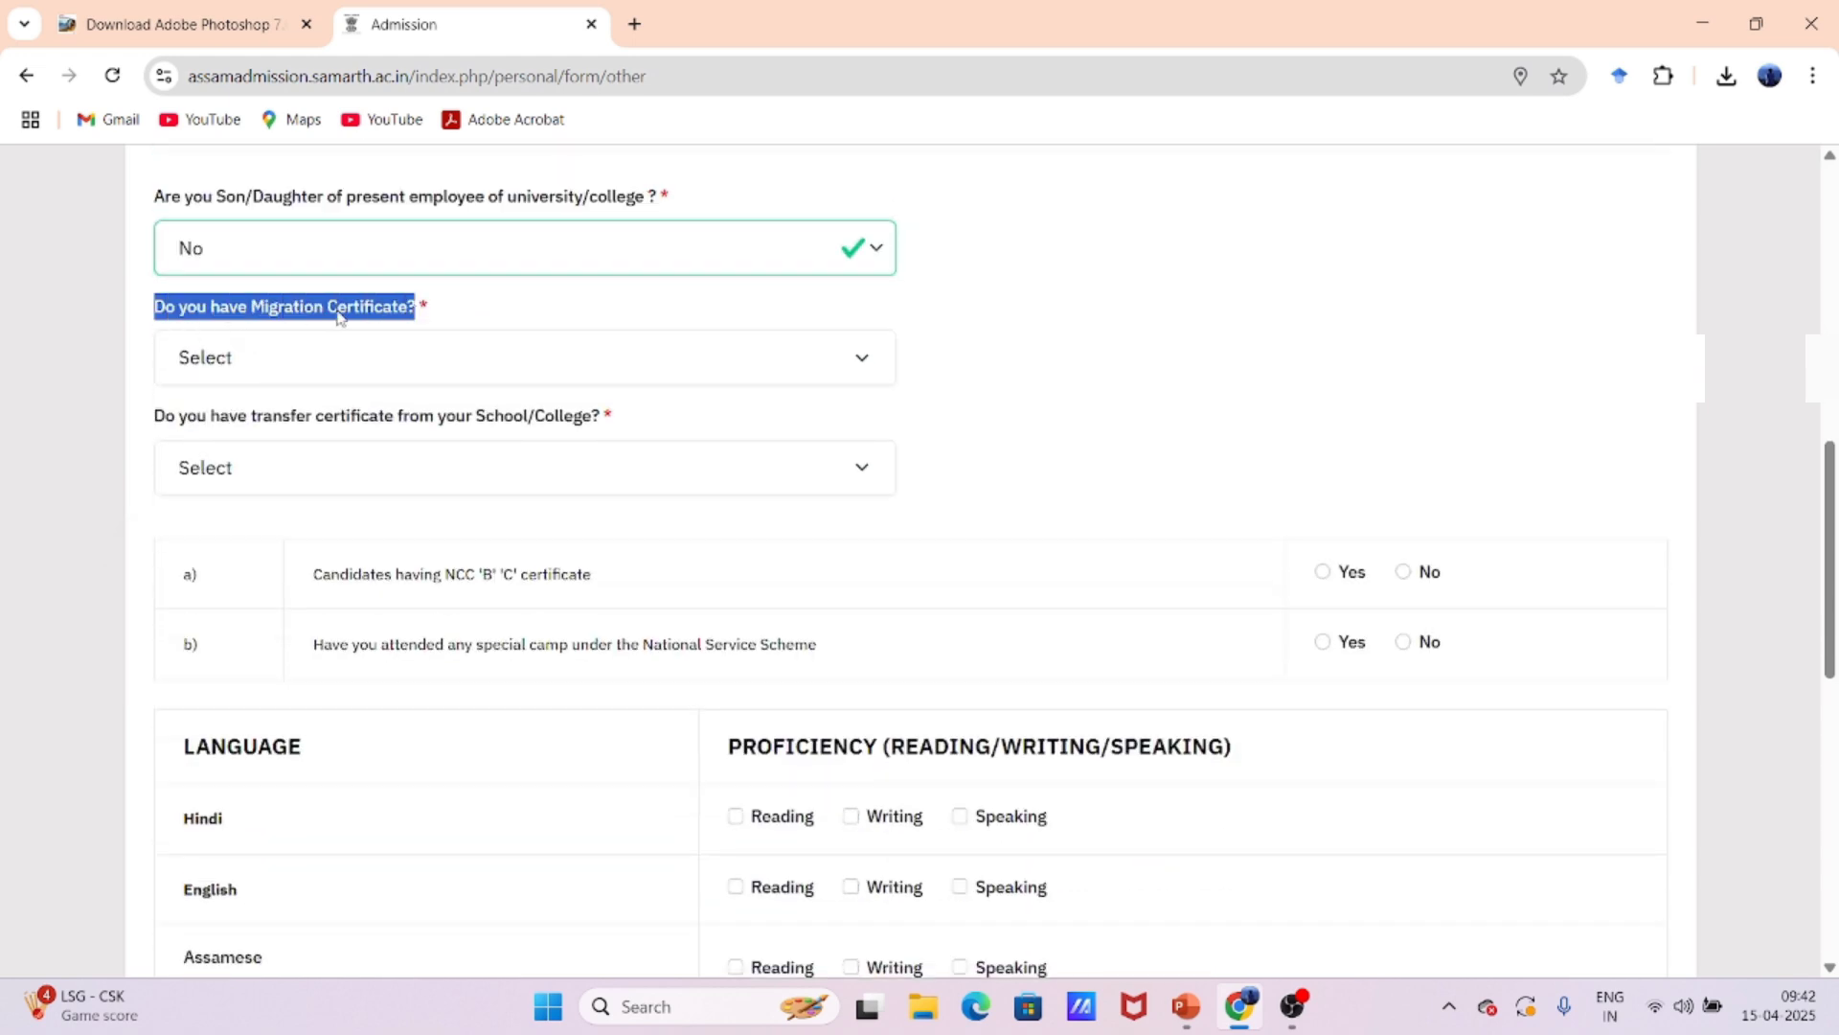
click(280, 371)
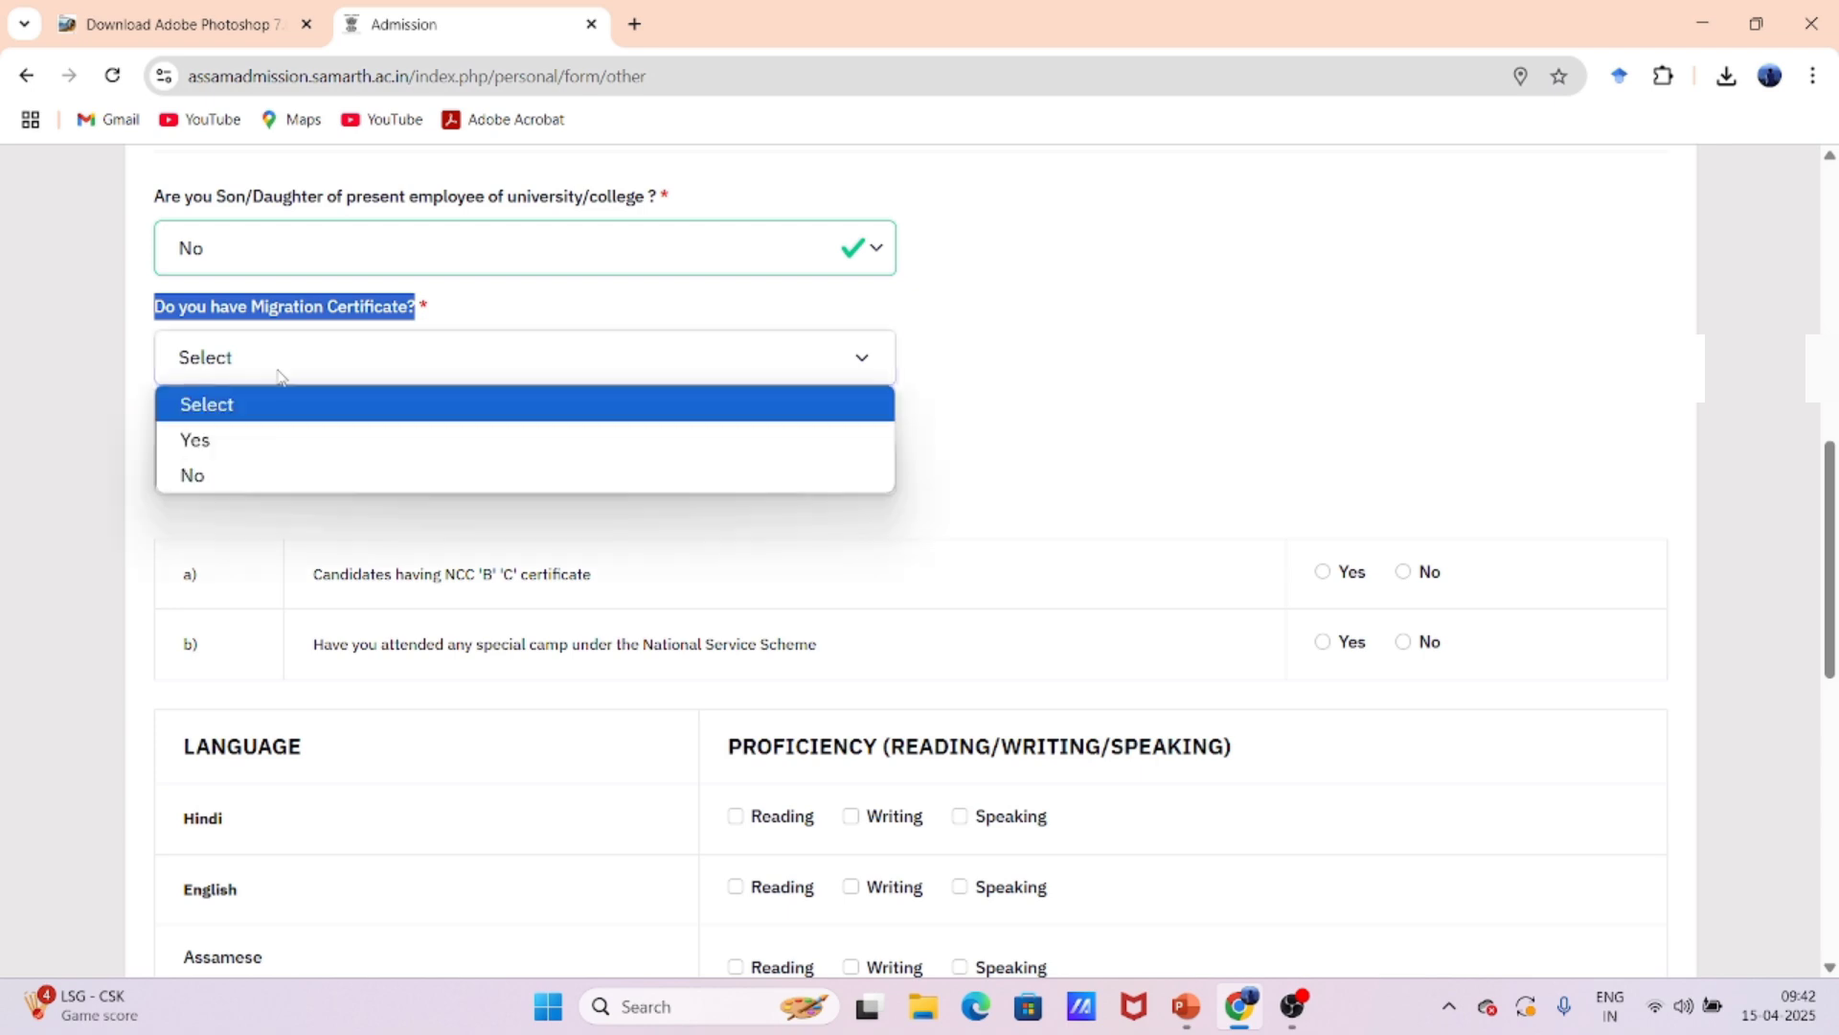
click(239, 476)
- Answer No to having a transfer certificate from the School/College
scroll(324, 375, down, 1)
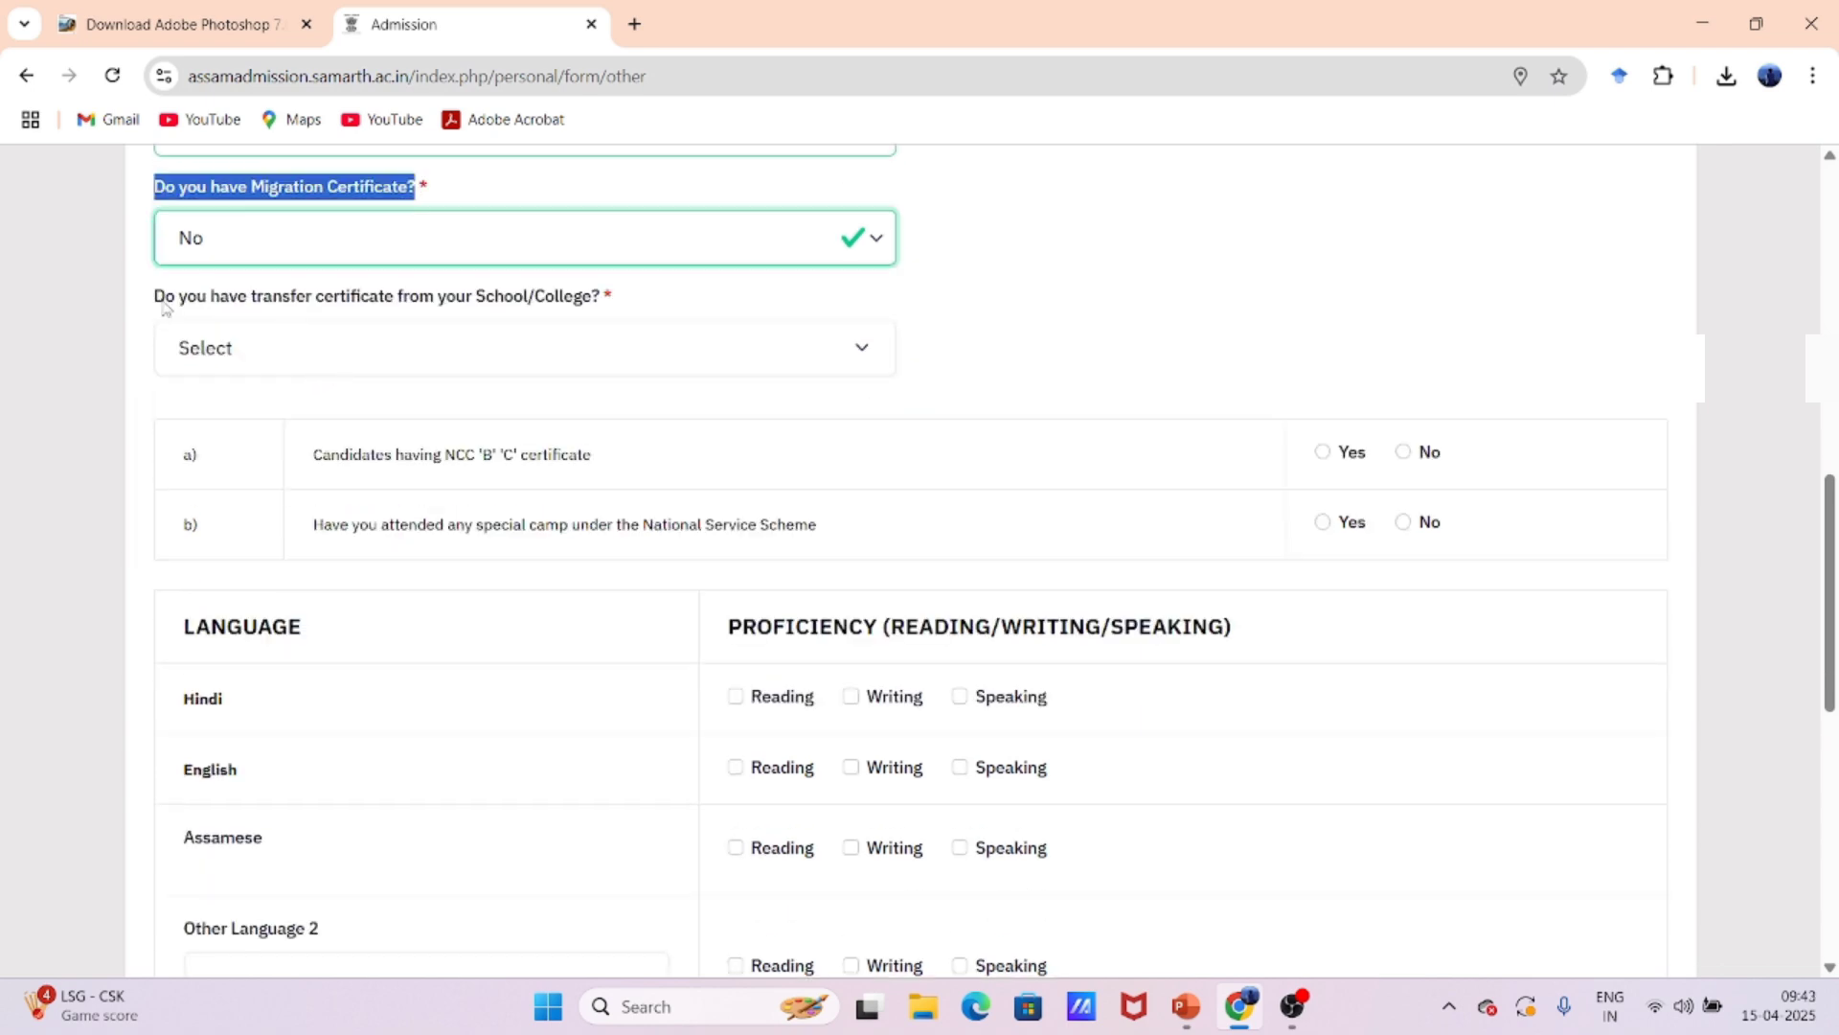
drag(165, 307, 597, 305)
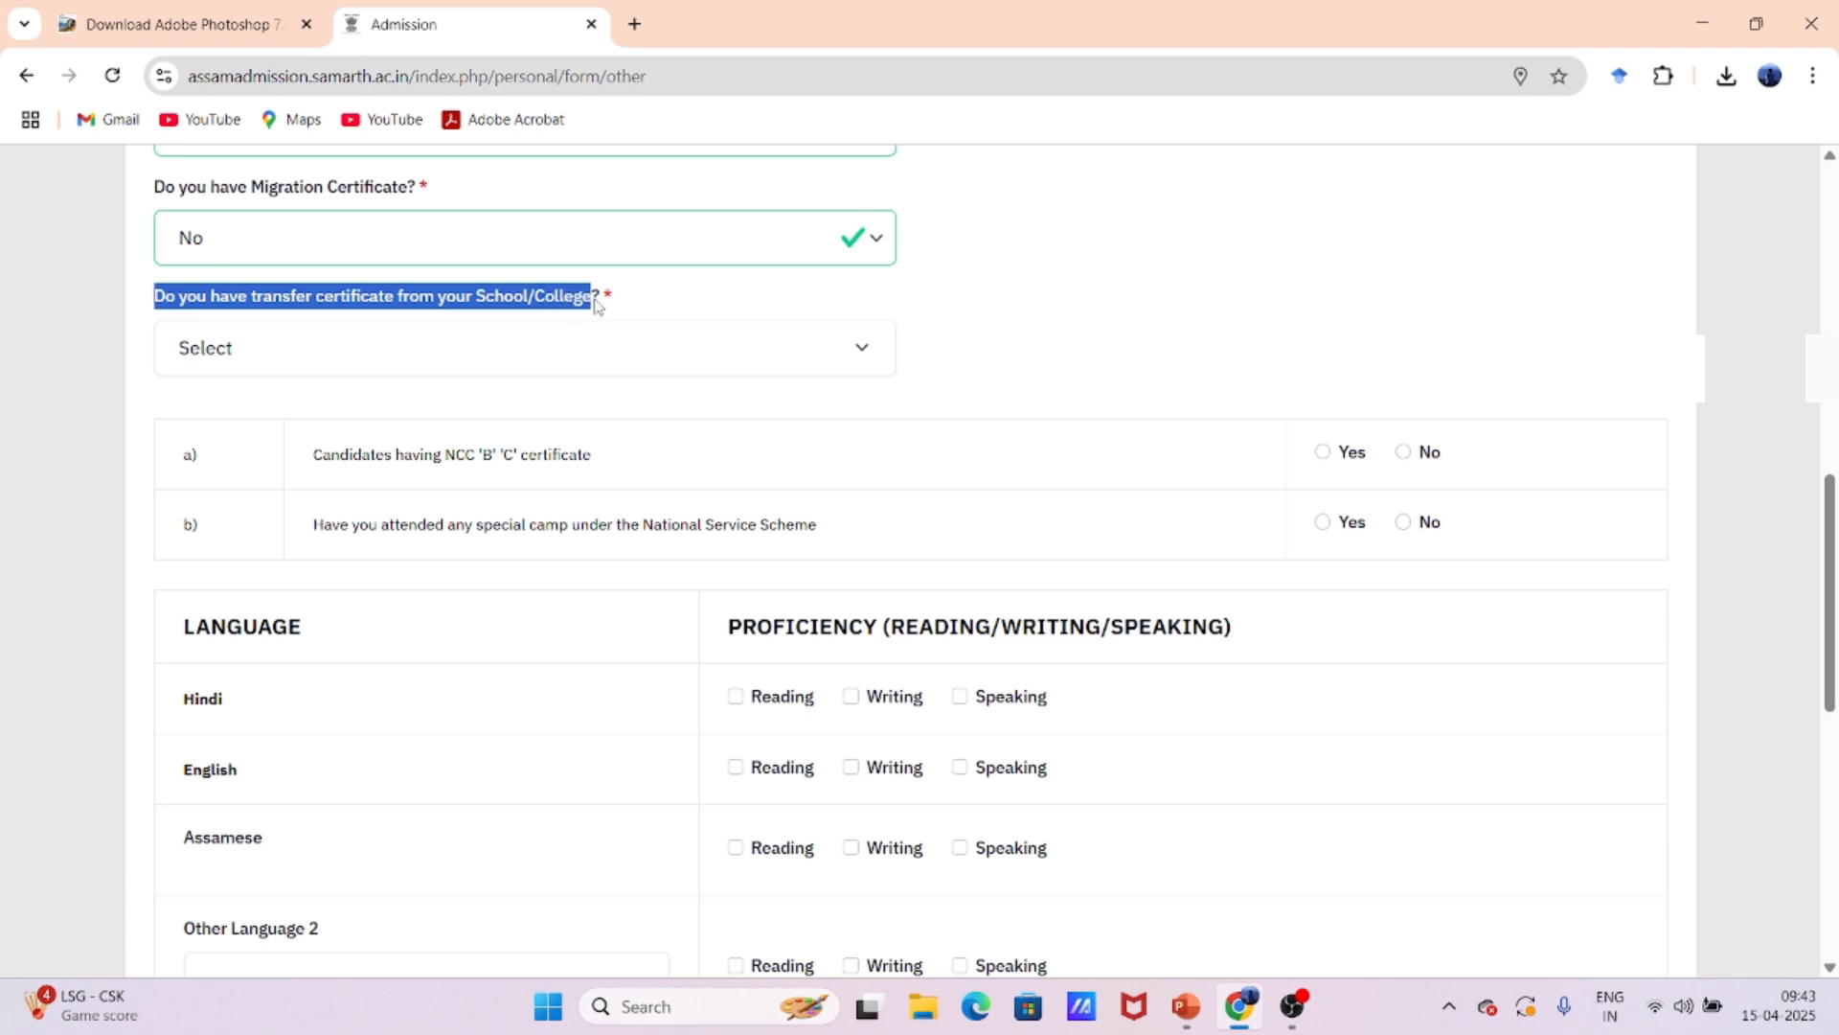
click(508, 362)
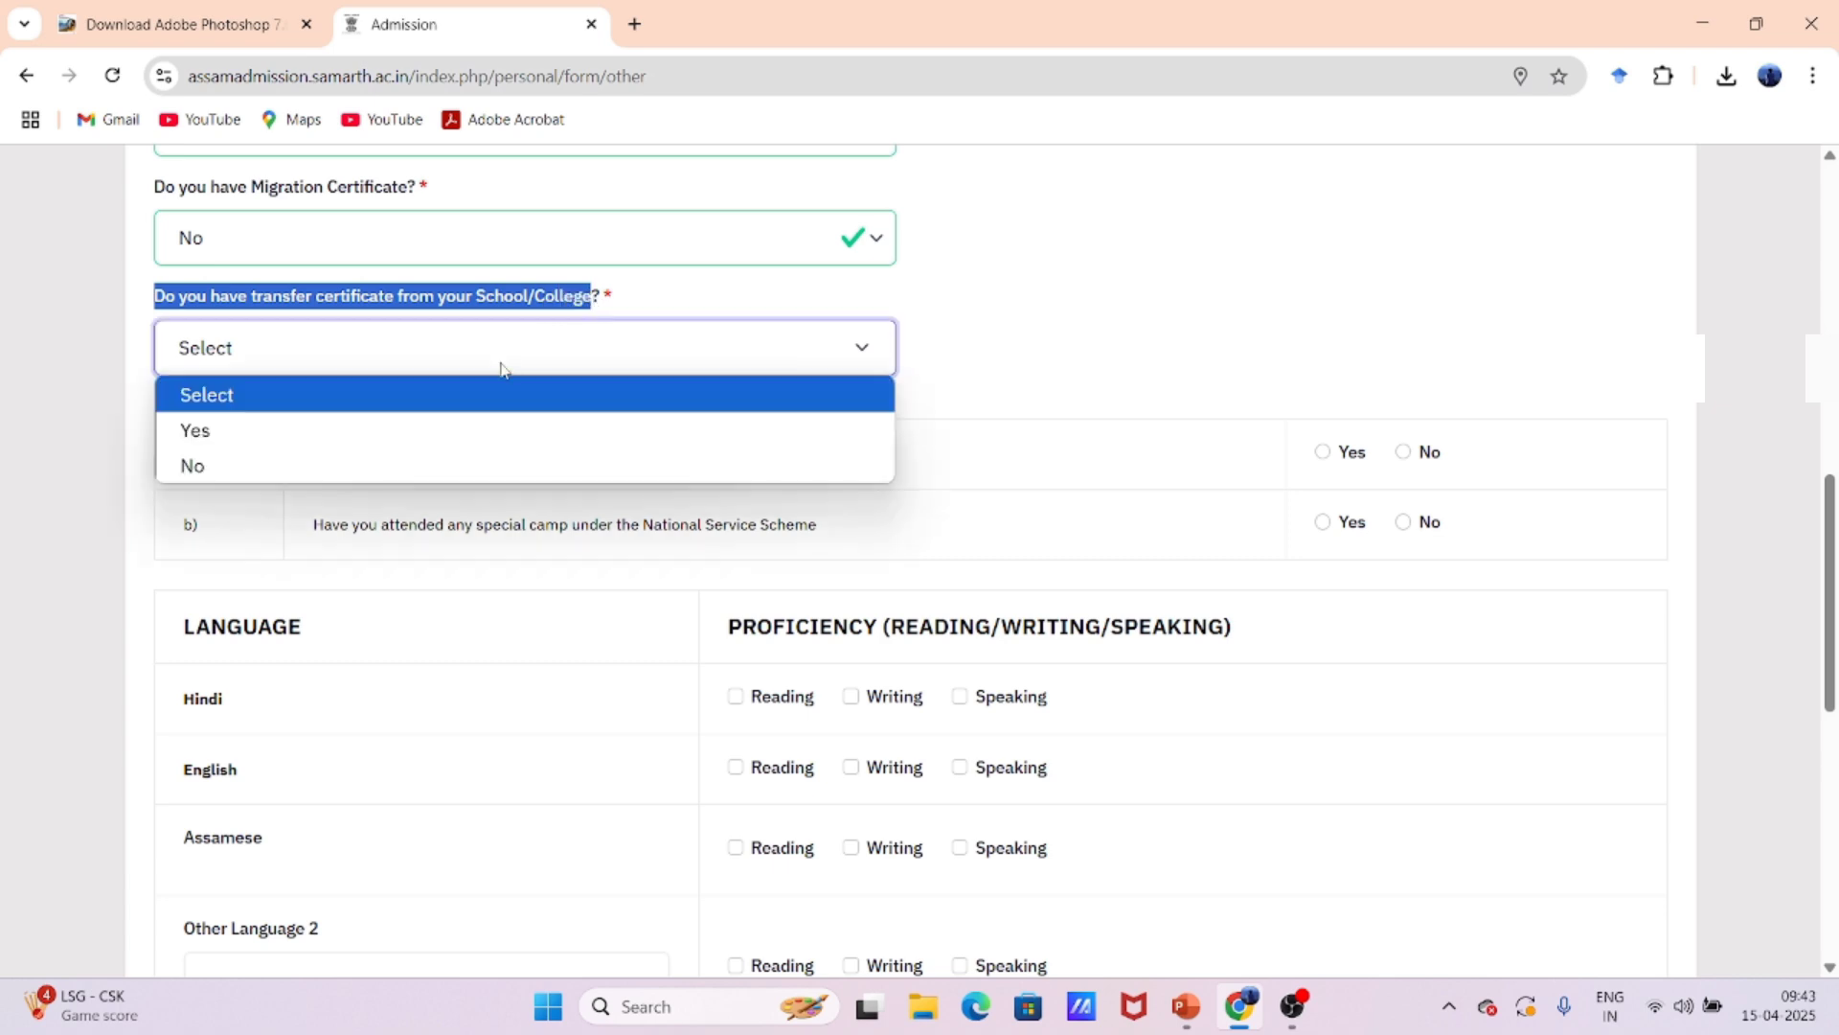
click(469, 429)
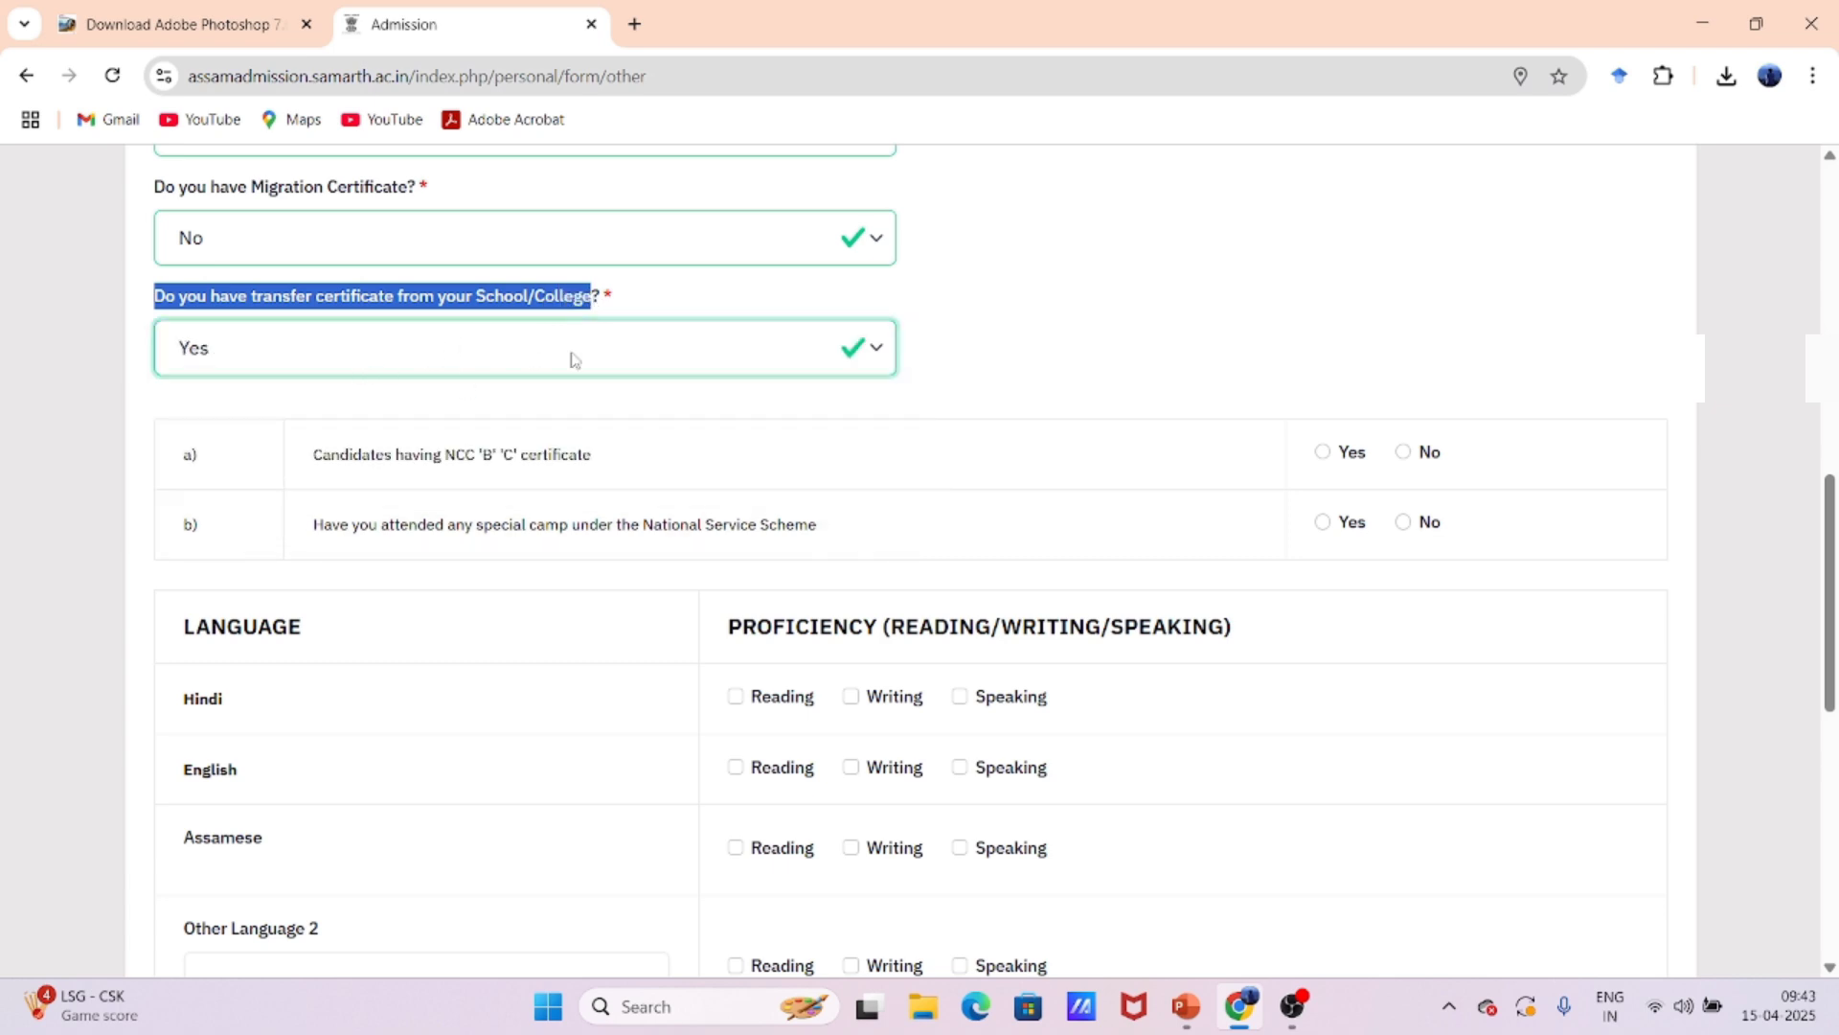
click(630, 355)
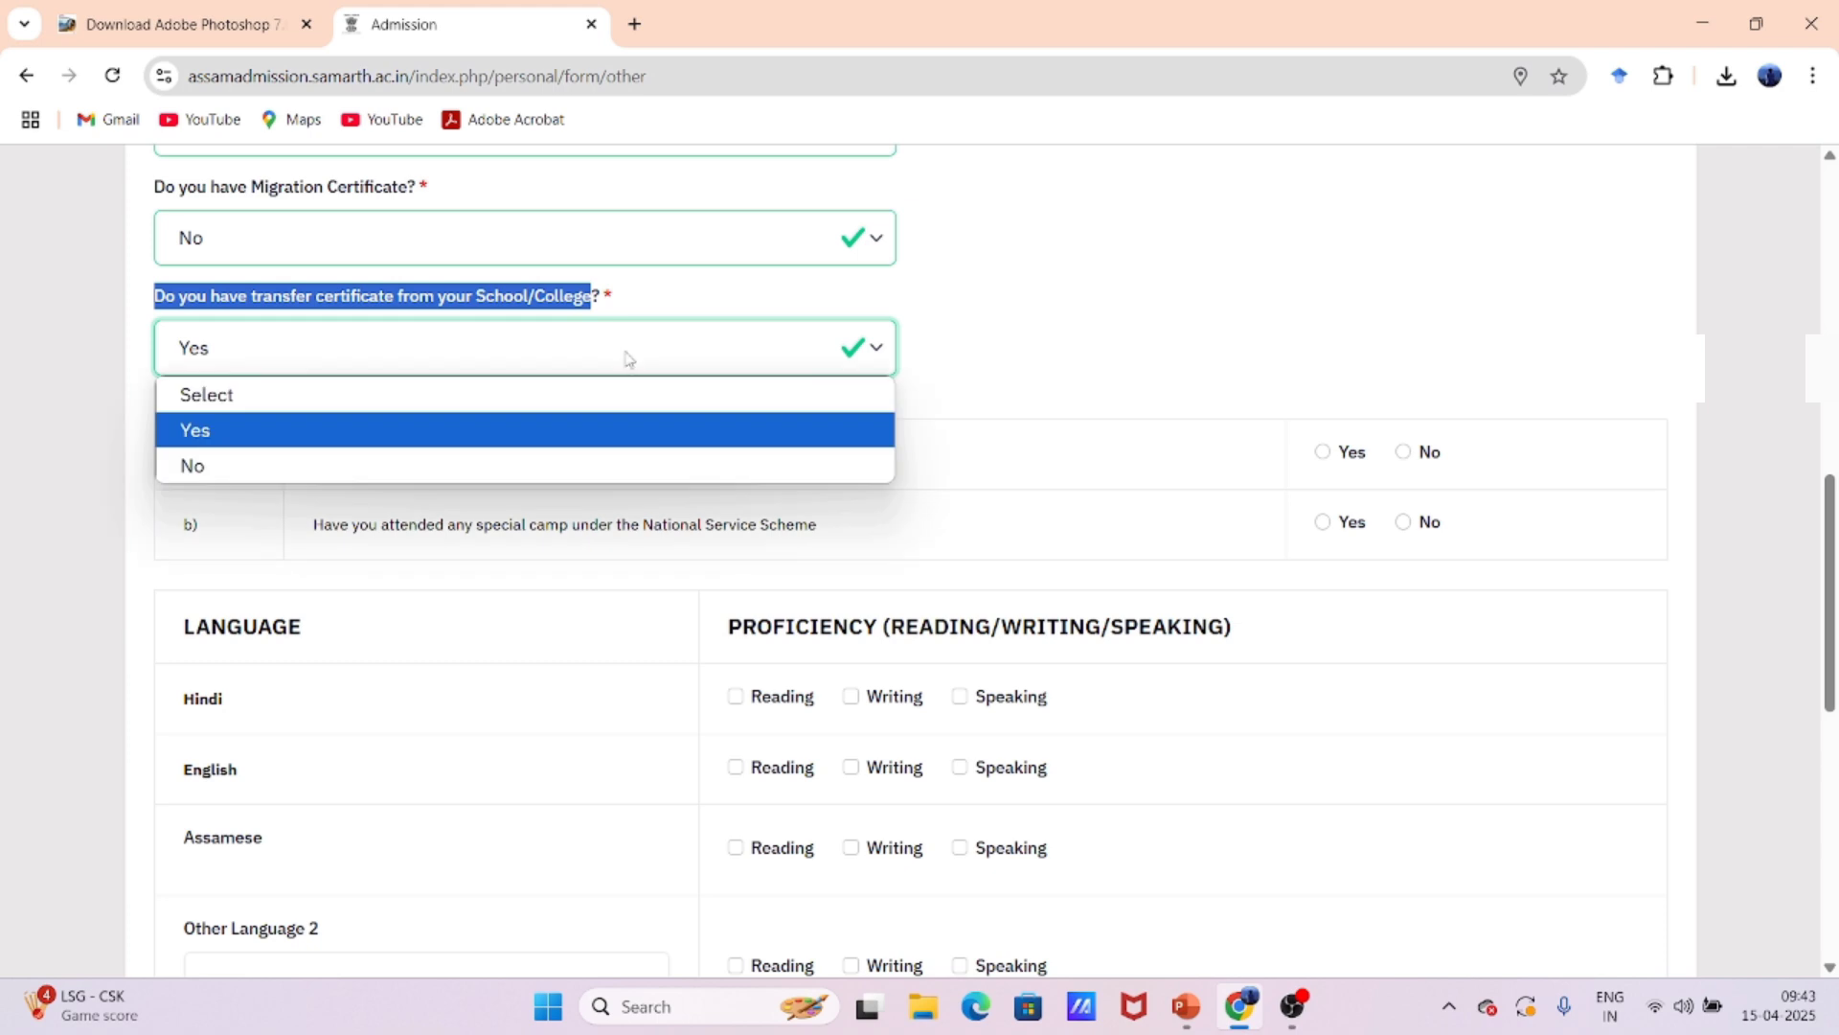
click(552, 467)
click(713, 302)
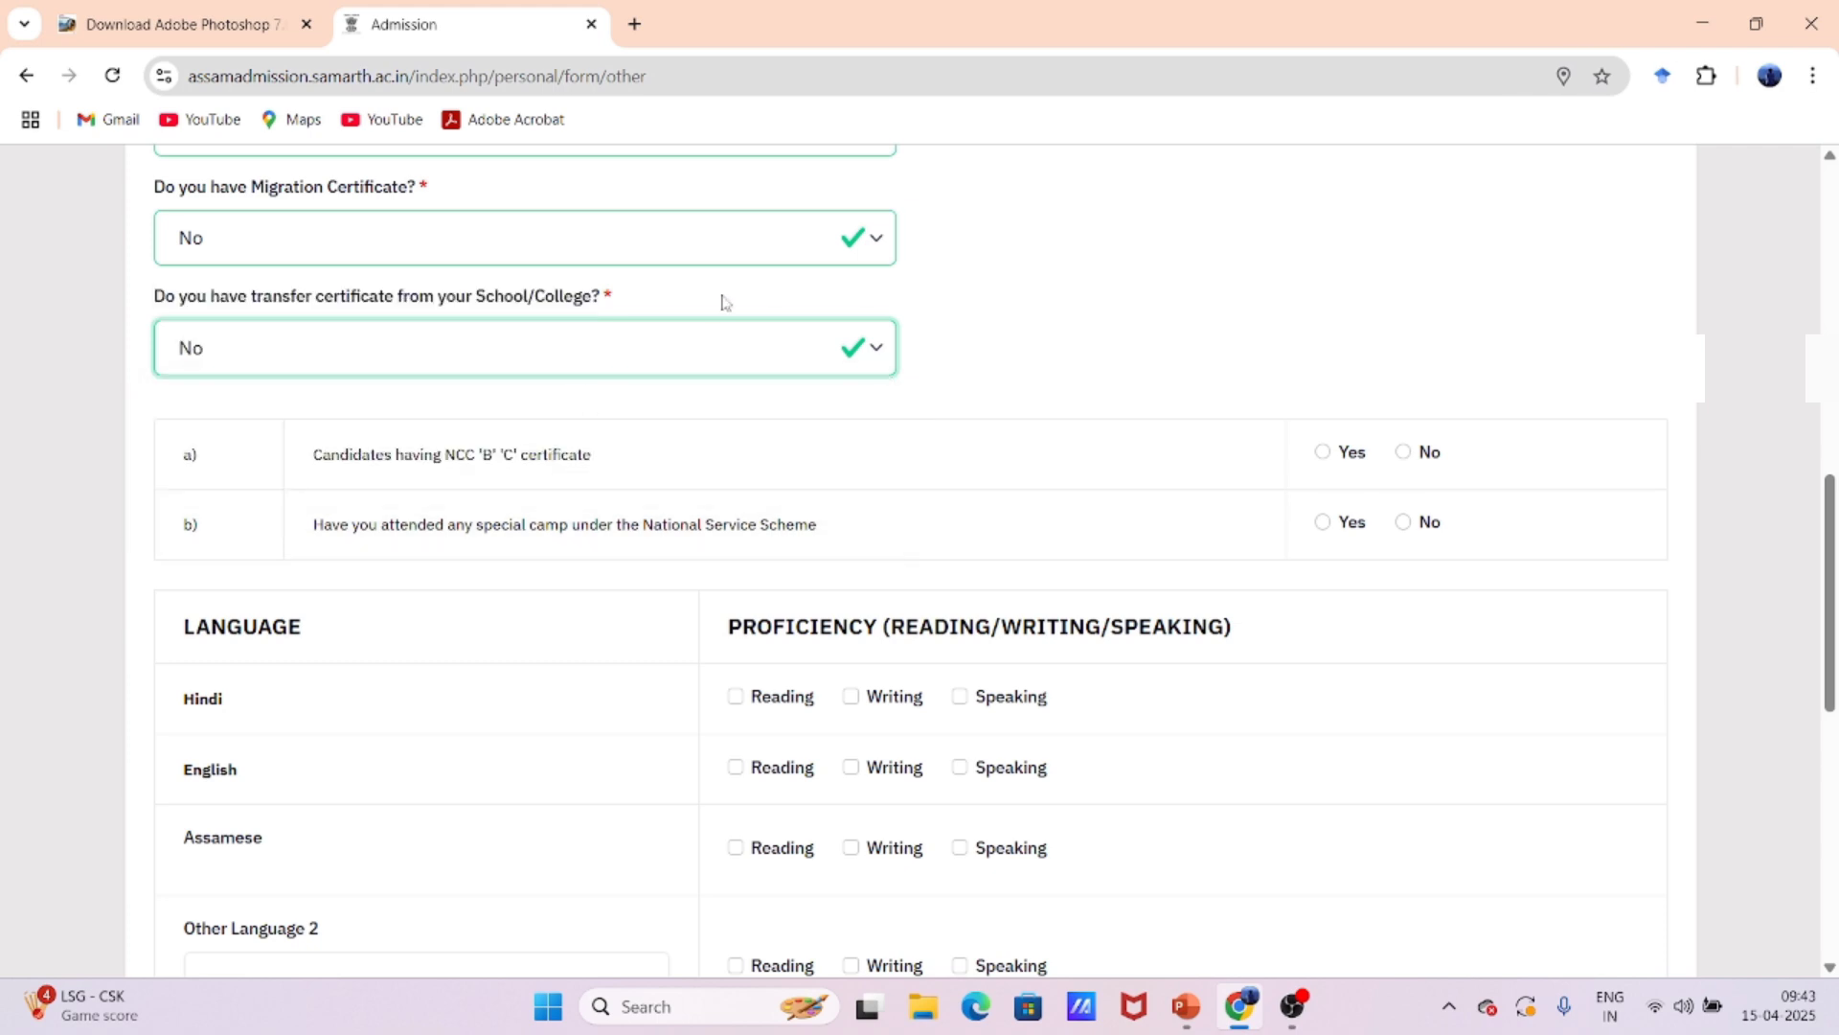
- Answer No to having an NCC 'B' 'C' certificate and to attending a special National Service Scheme camp
scroll(633, 346, down, 1)
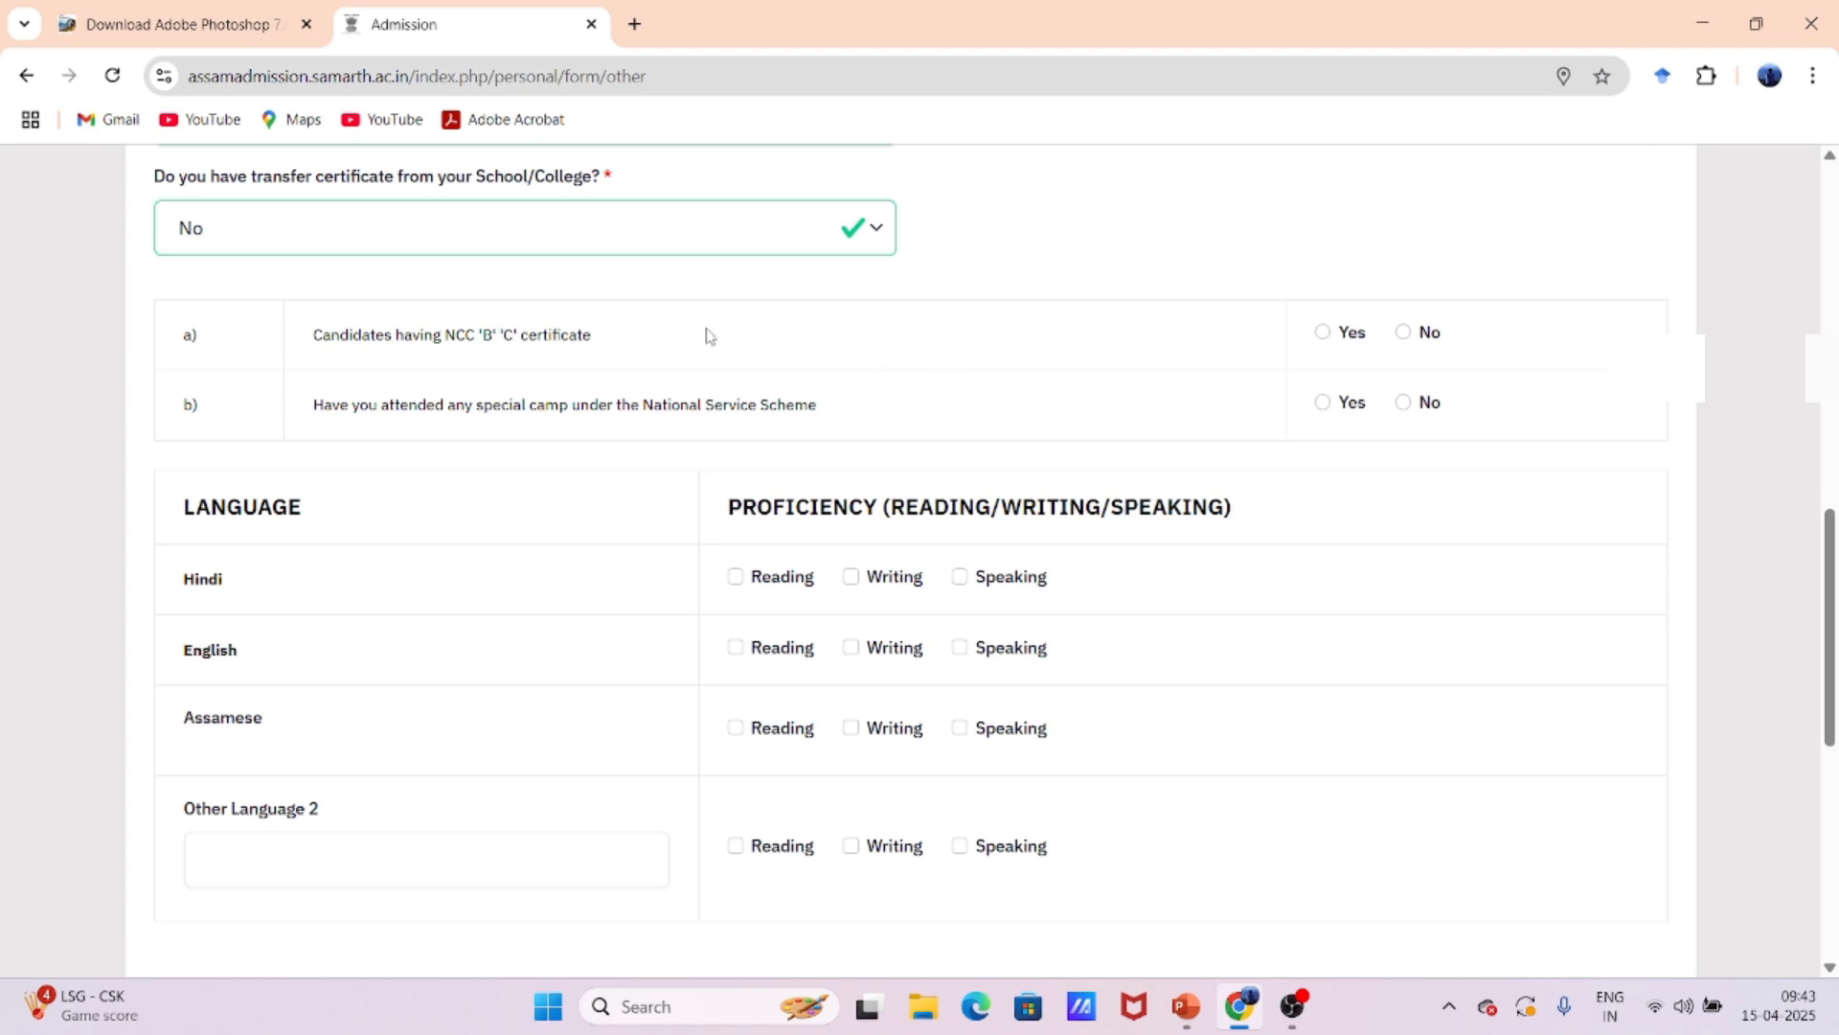
drag(315, 339, 597, 345)
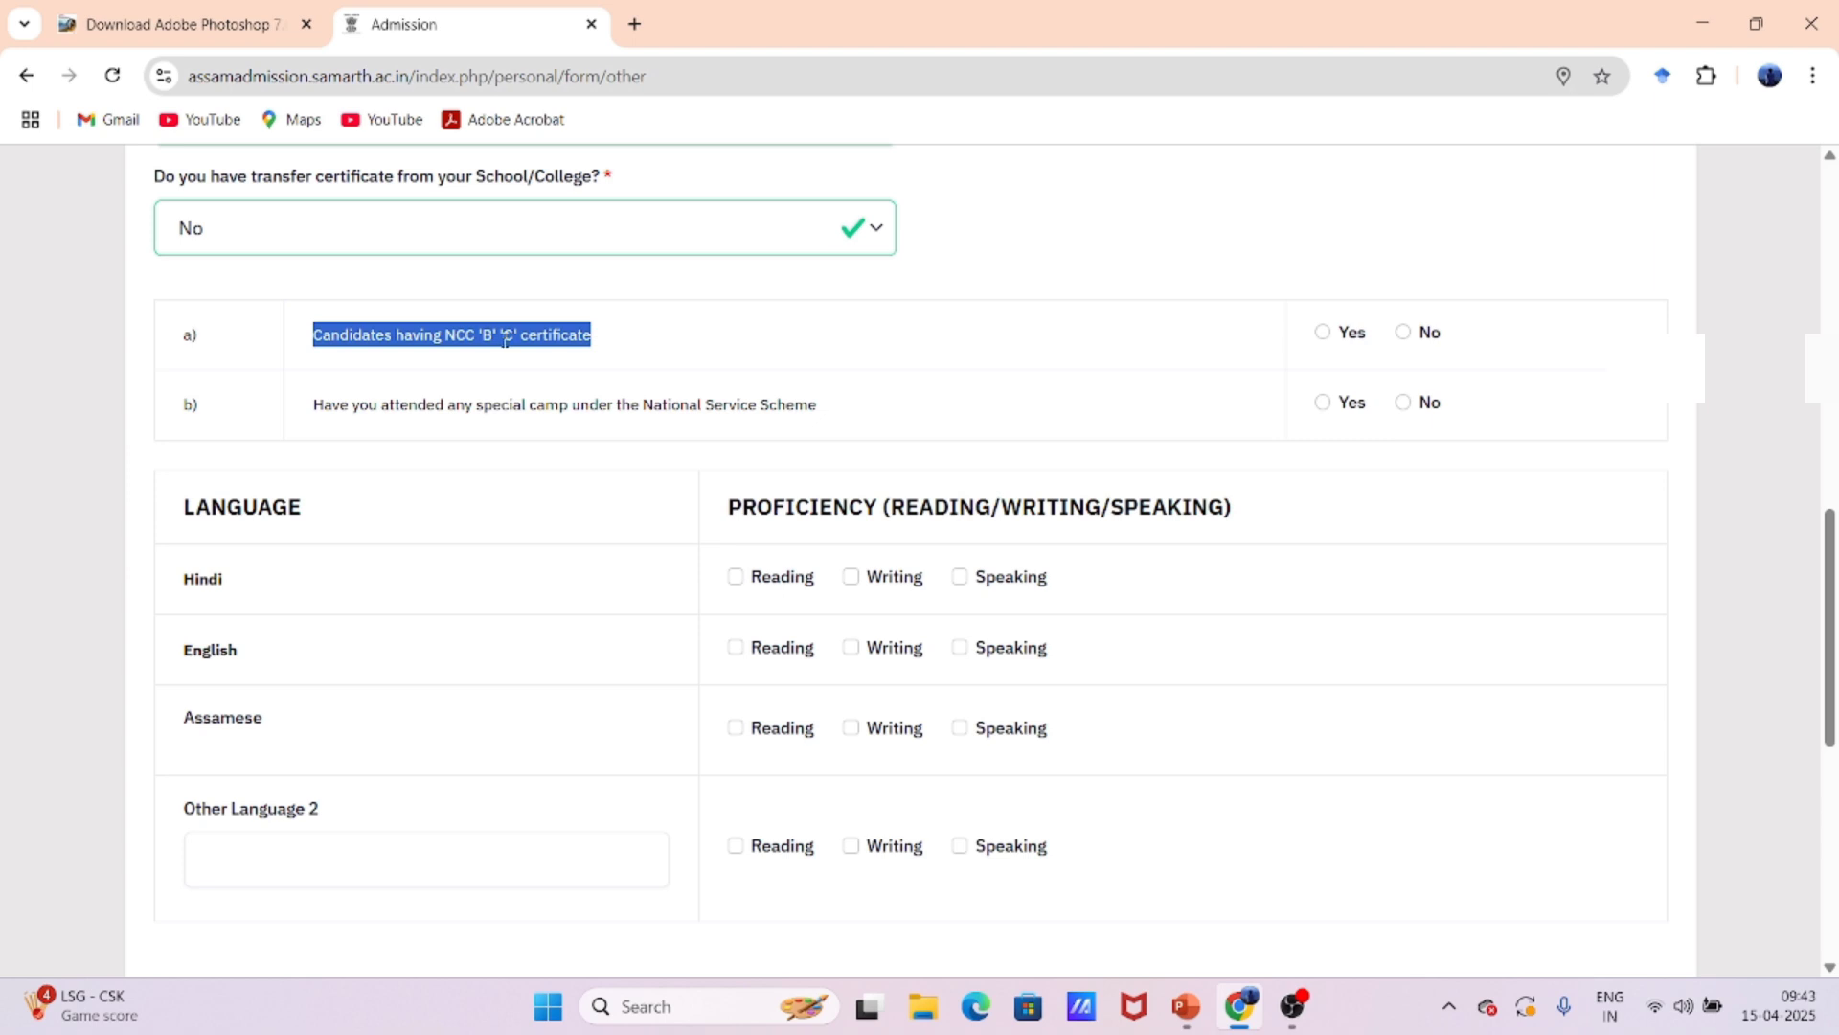
click(1404, 333)
drag(323, 405, 813, 422)
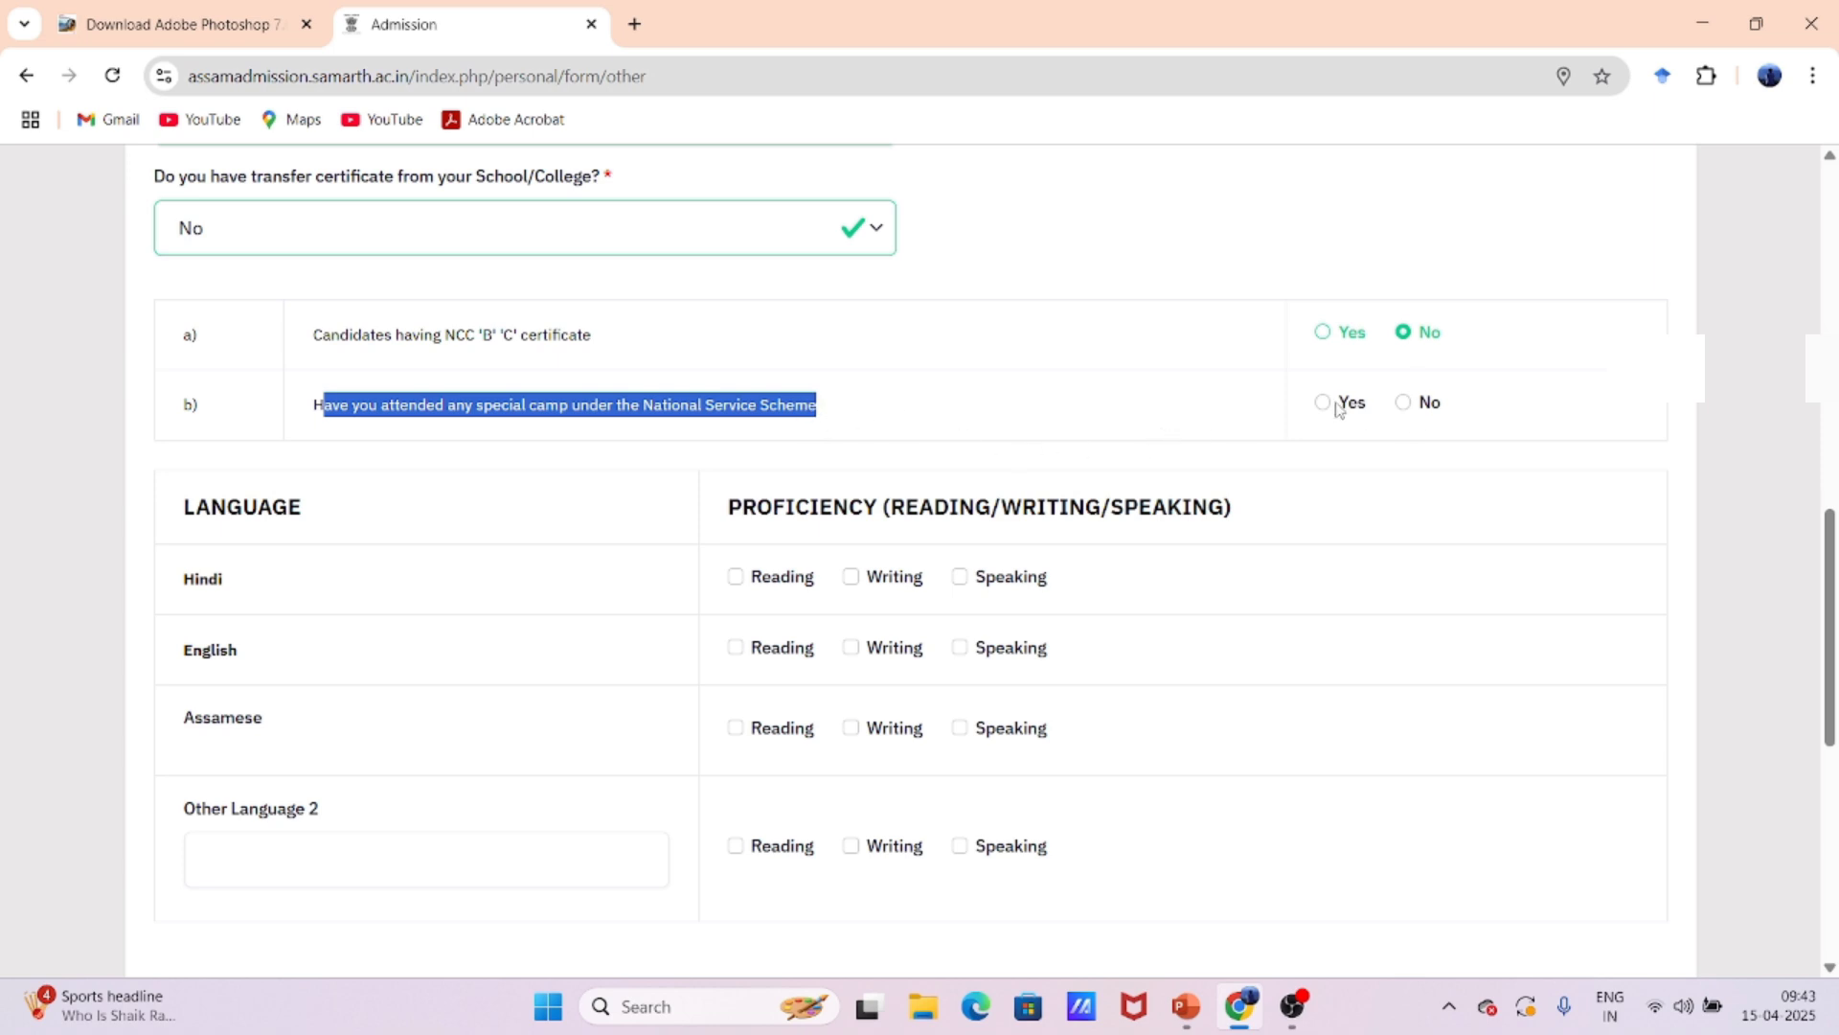
click(1404, 406)
- Mark reading, writing and speaking proficiency for Hindi, English and Assamese
click(736, 577)
click(961, 578)
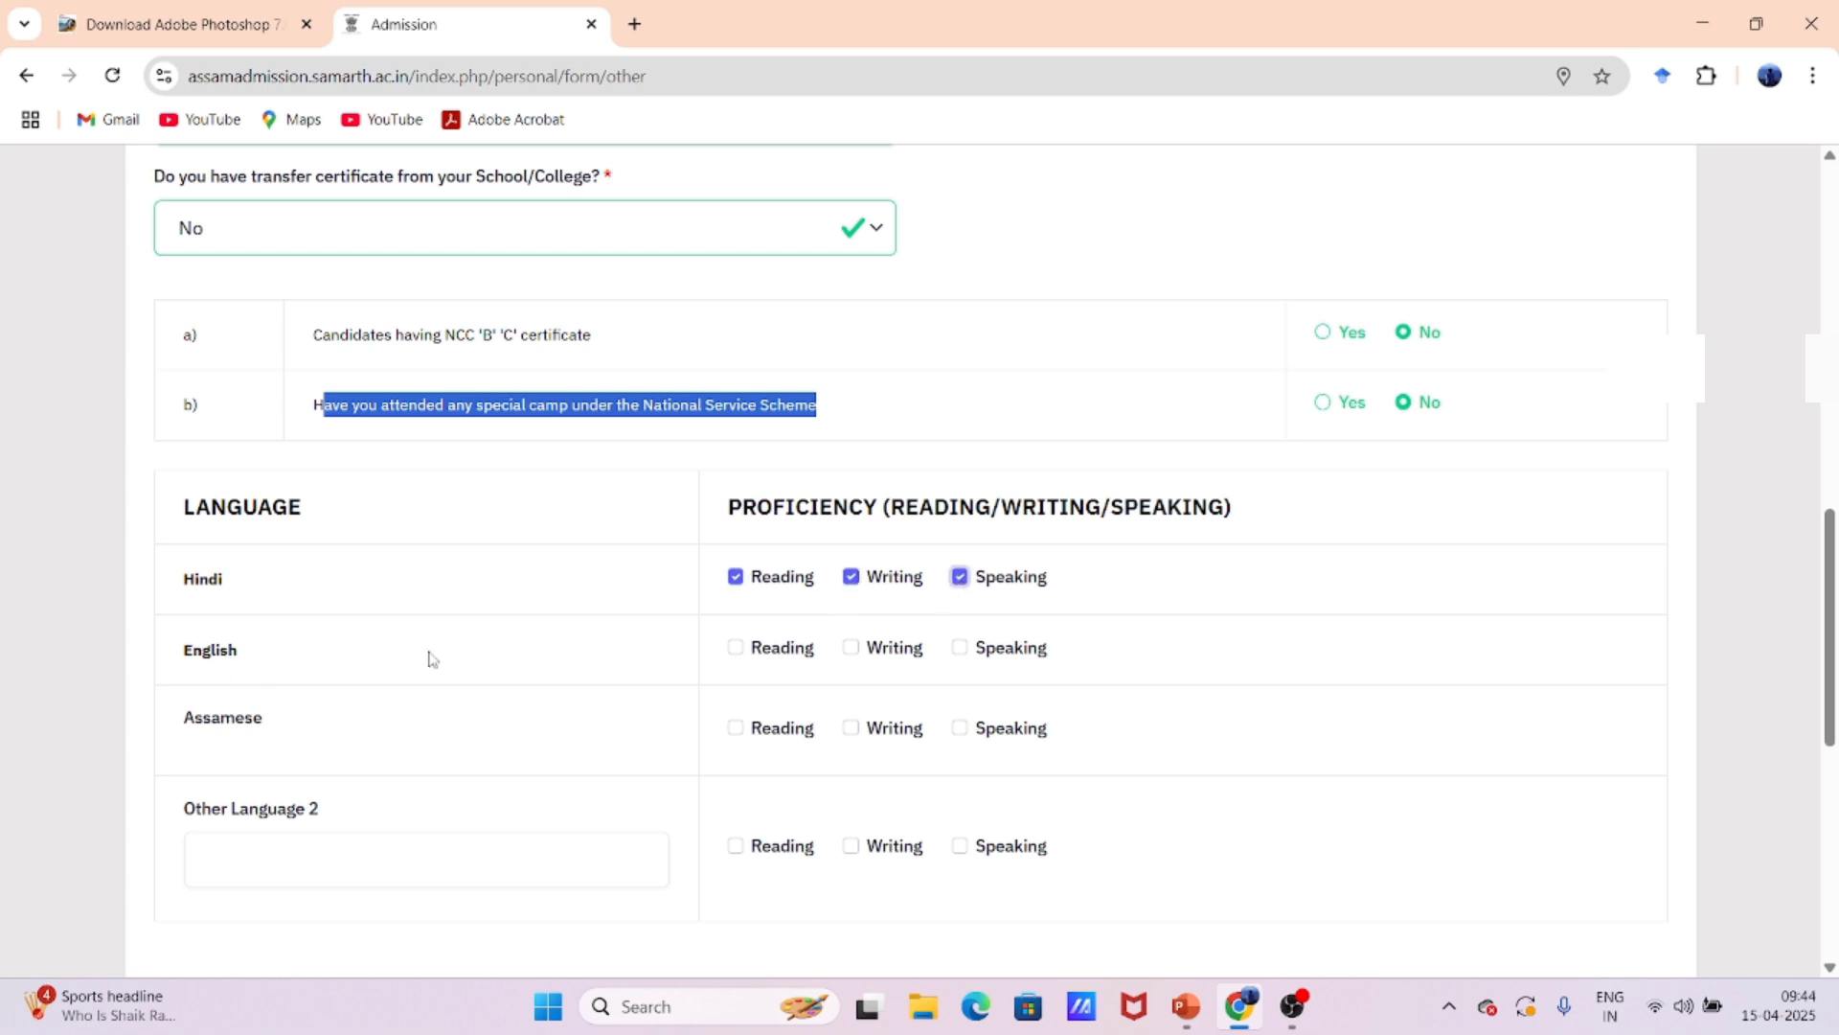
click(736, 649)
click(853, 650)
click(960, 648)
scroll(910, 651, down, 2)
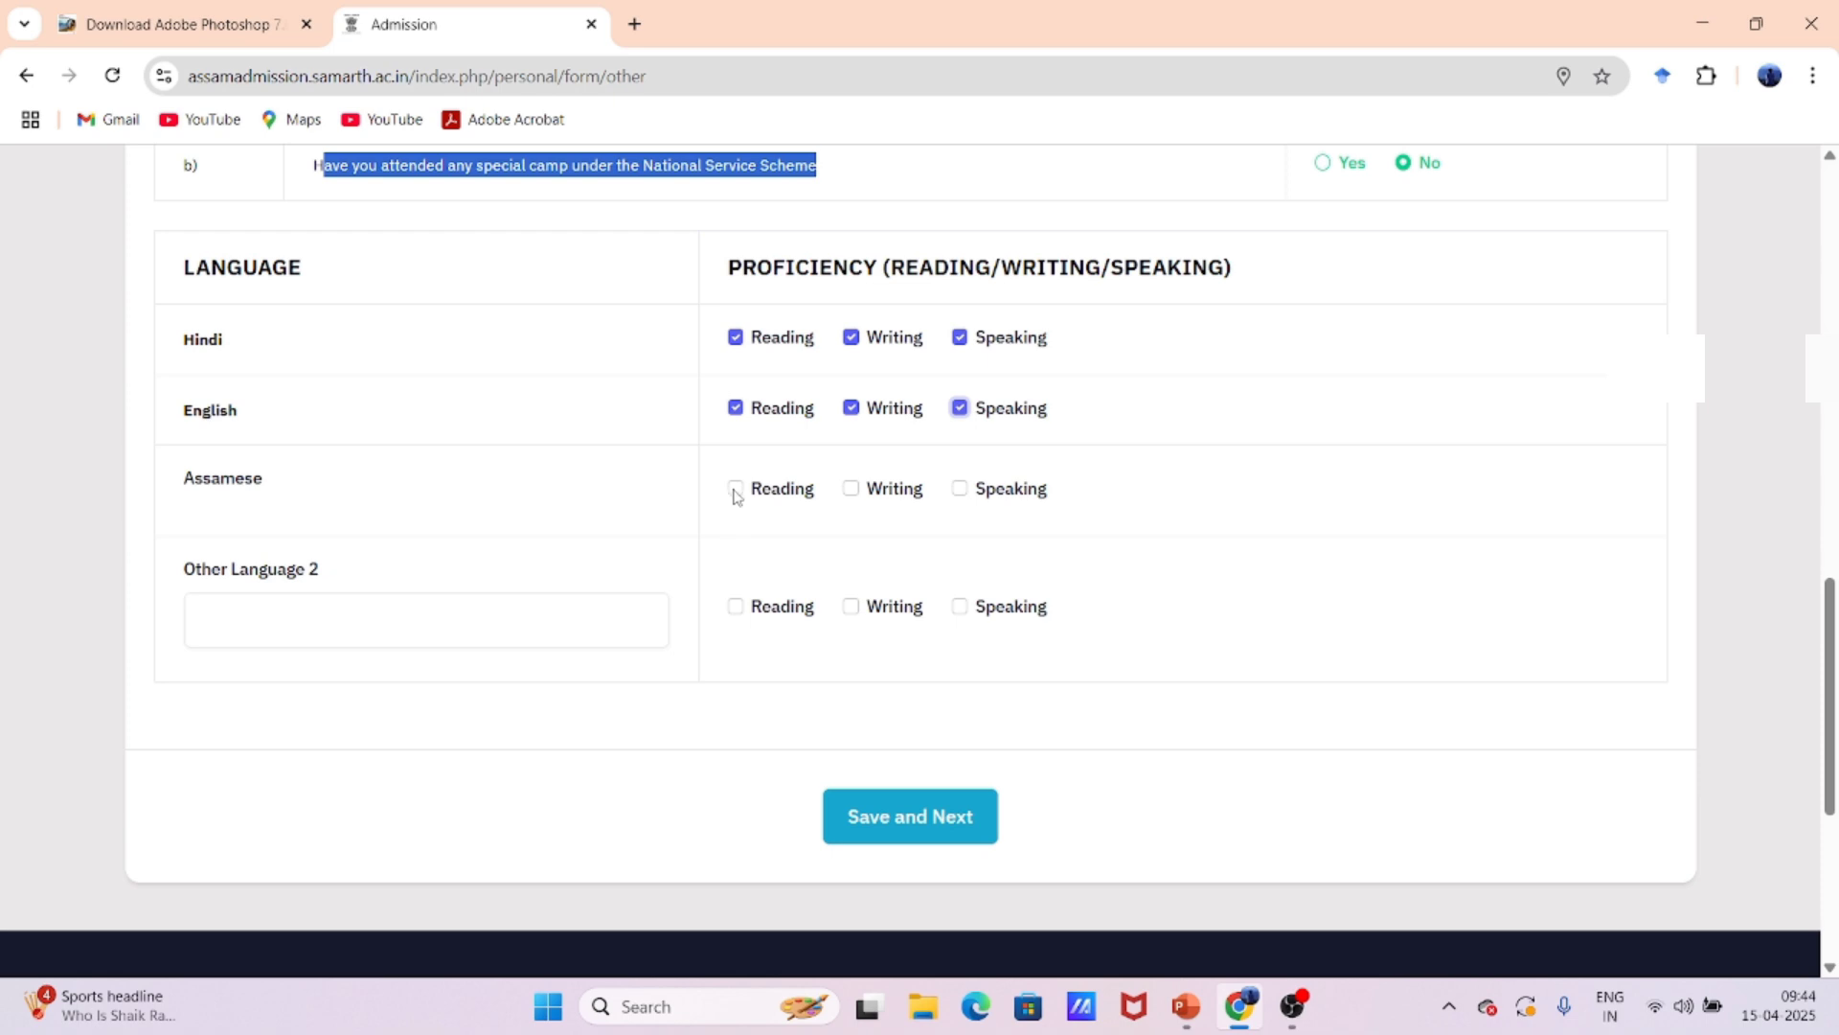
click(736, 490)
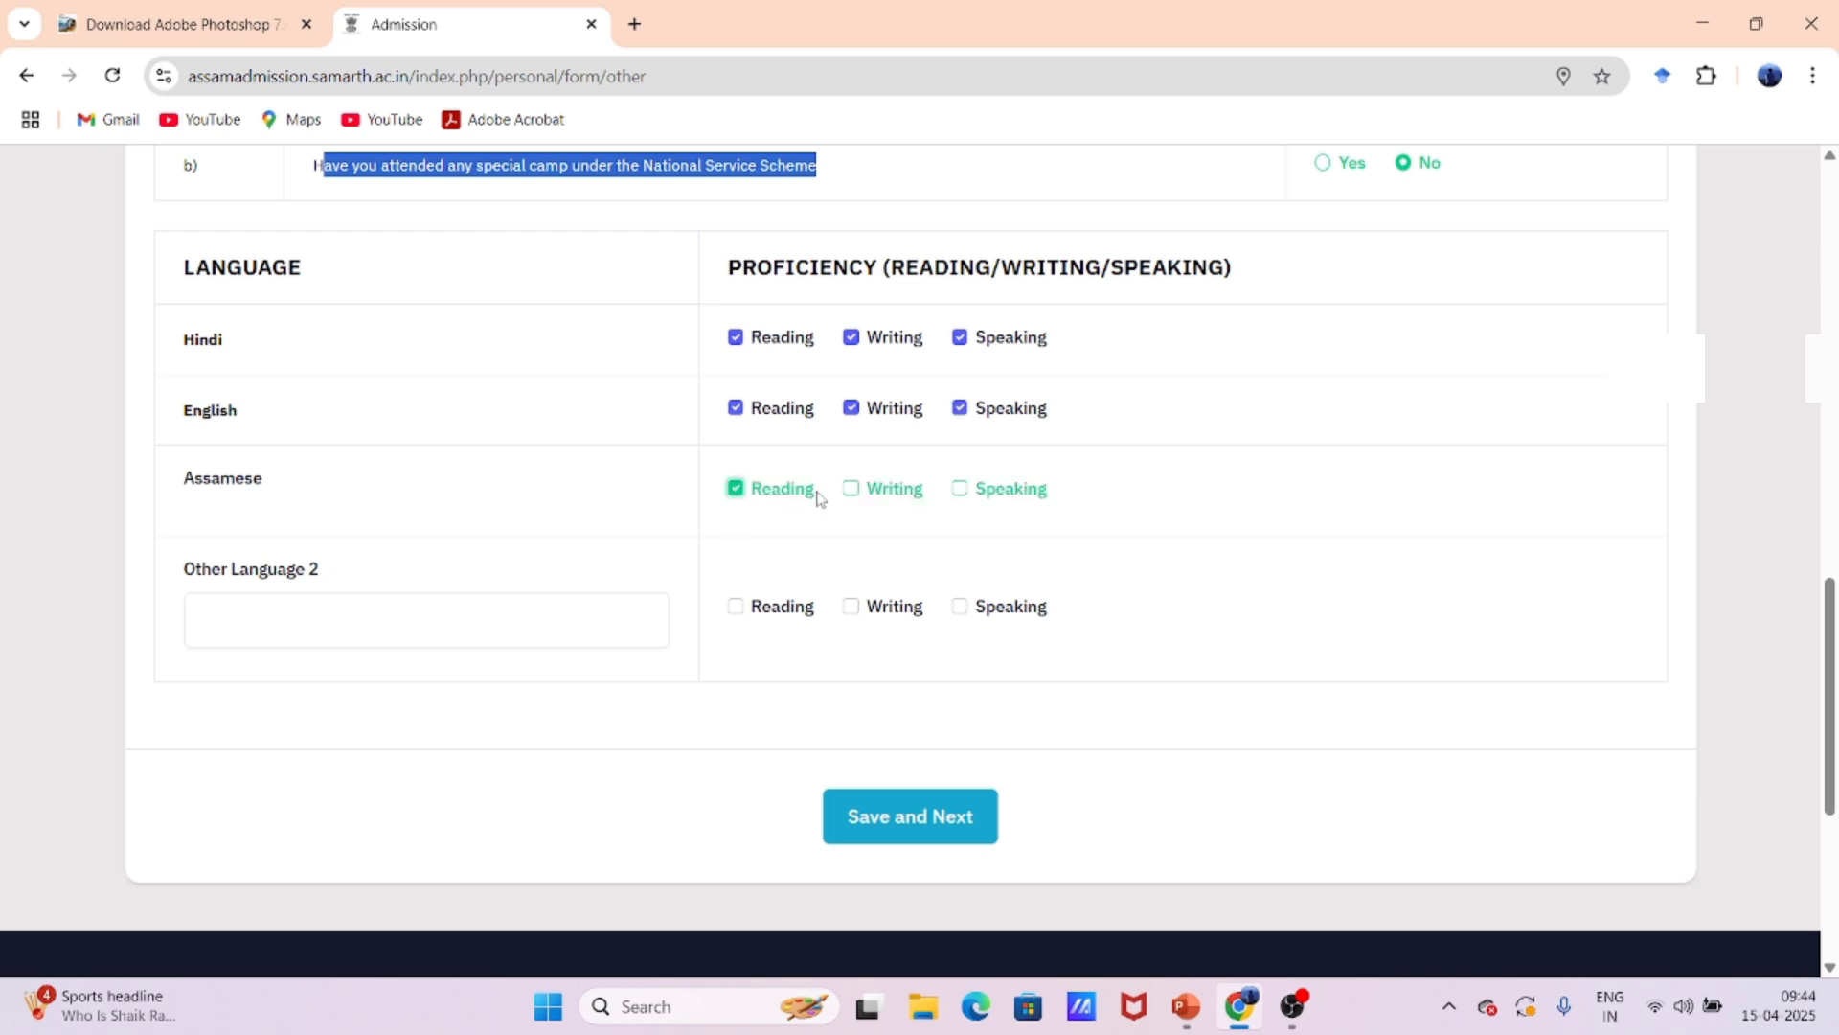
click(853, 490)
click(963, 490)
- Add Bengali as Other Language 2 with reading, writing and speaking proficiency, and look over the completed answers
click(471, 620)
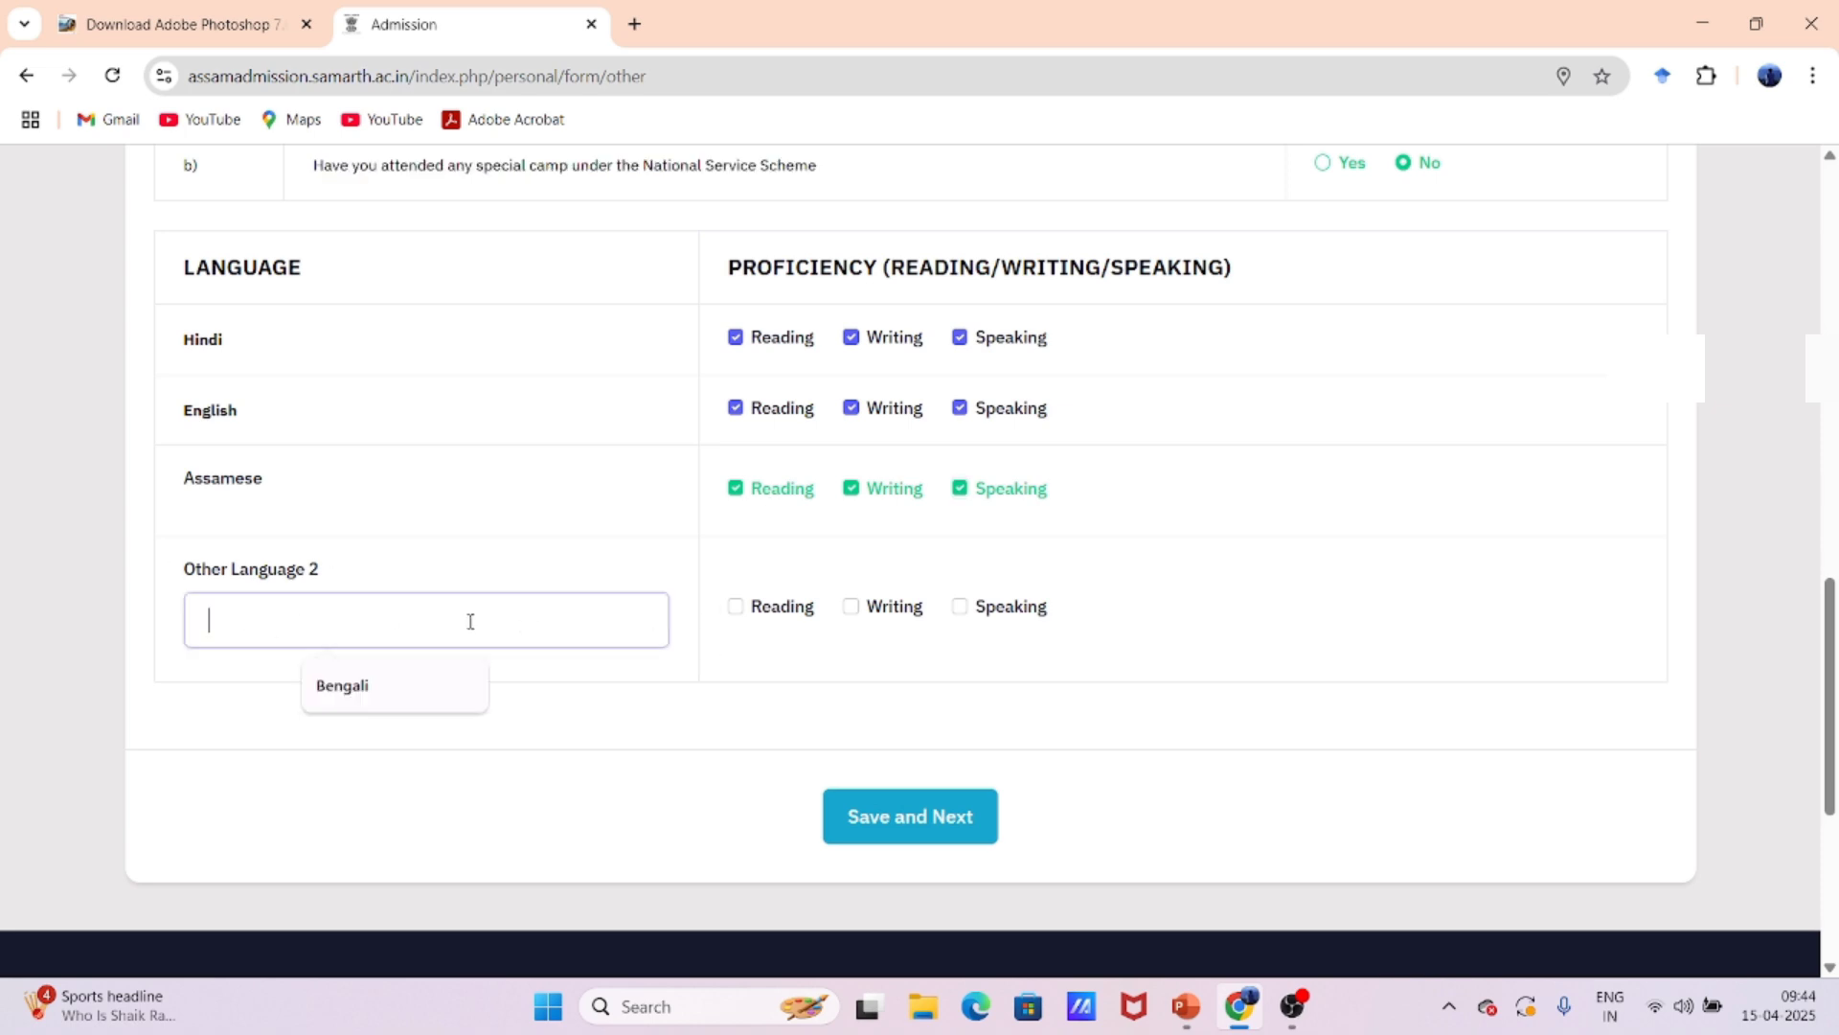
click(390, 685)
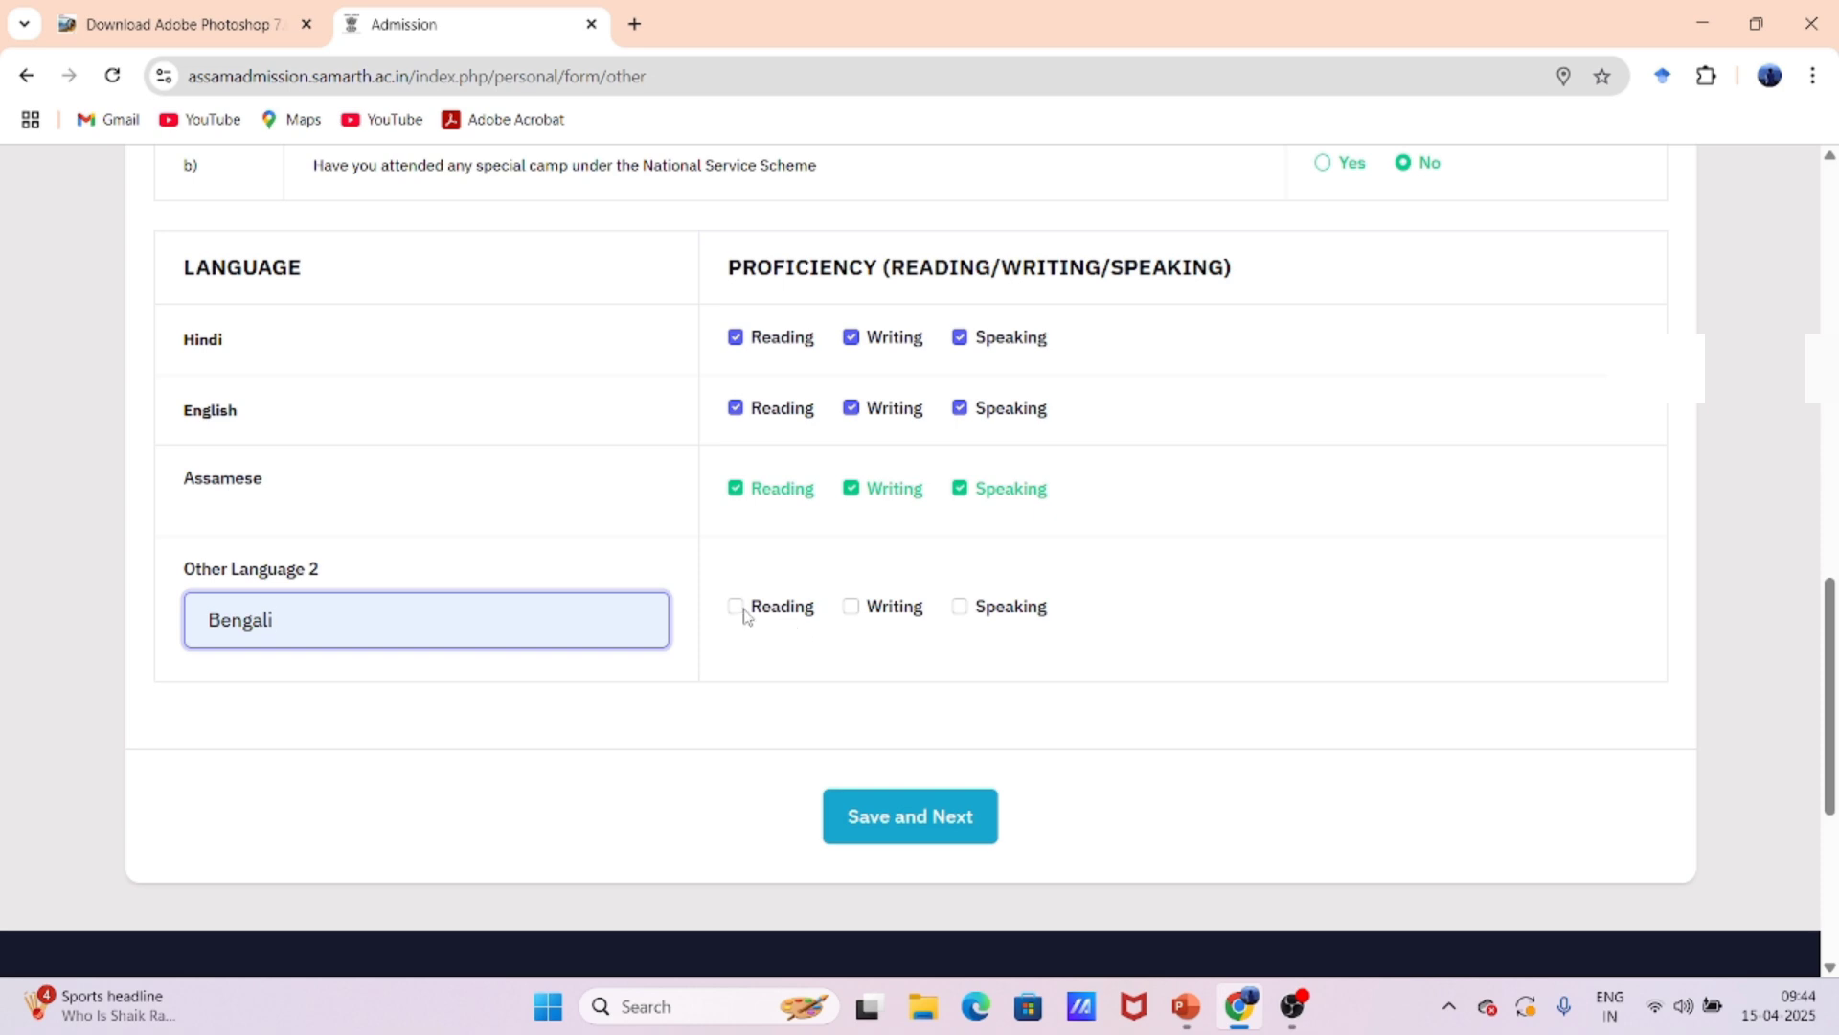
click(735, 607)
click(850, 607)
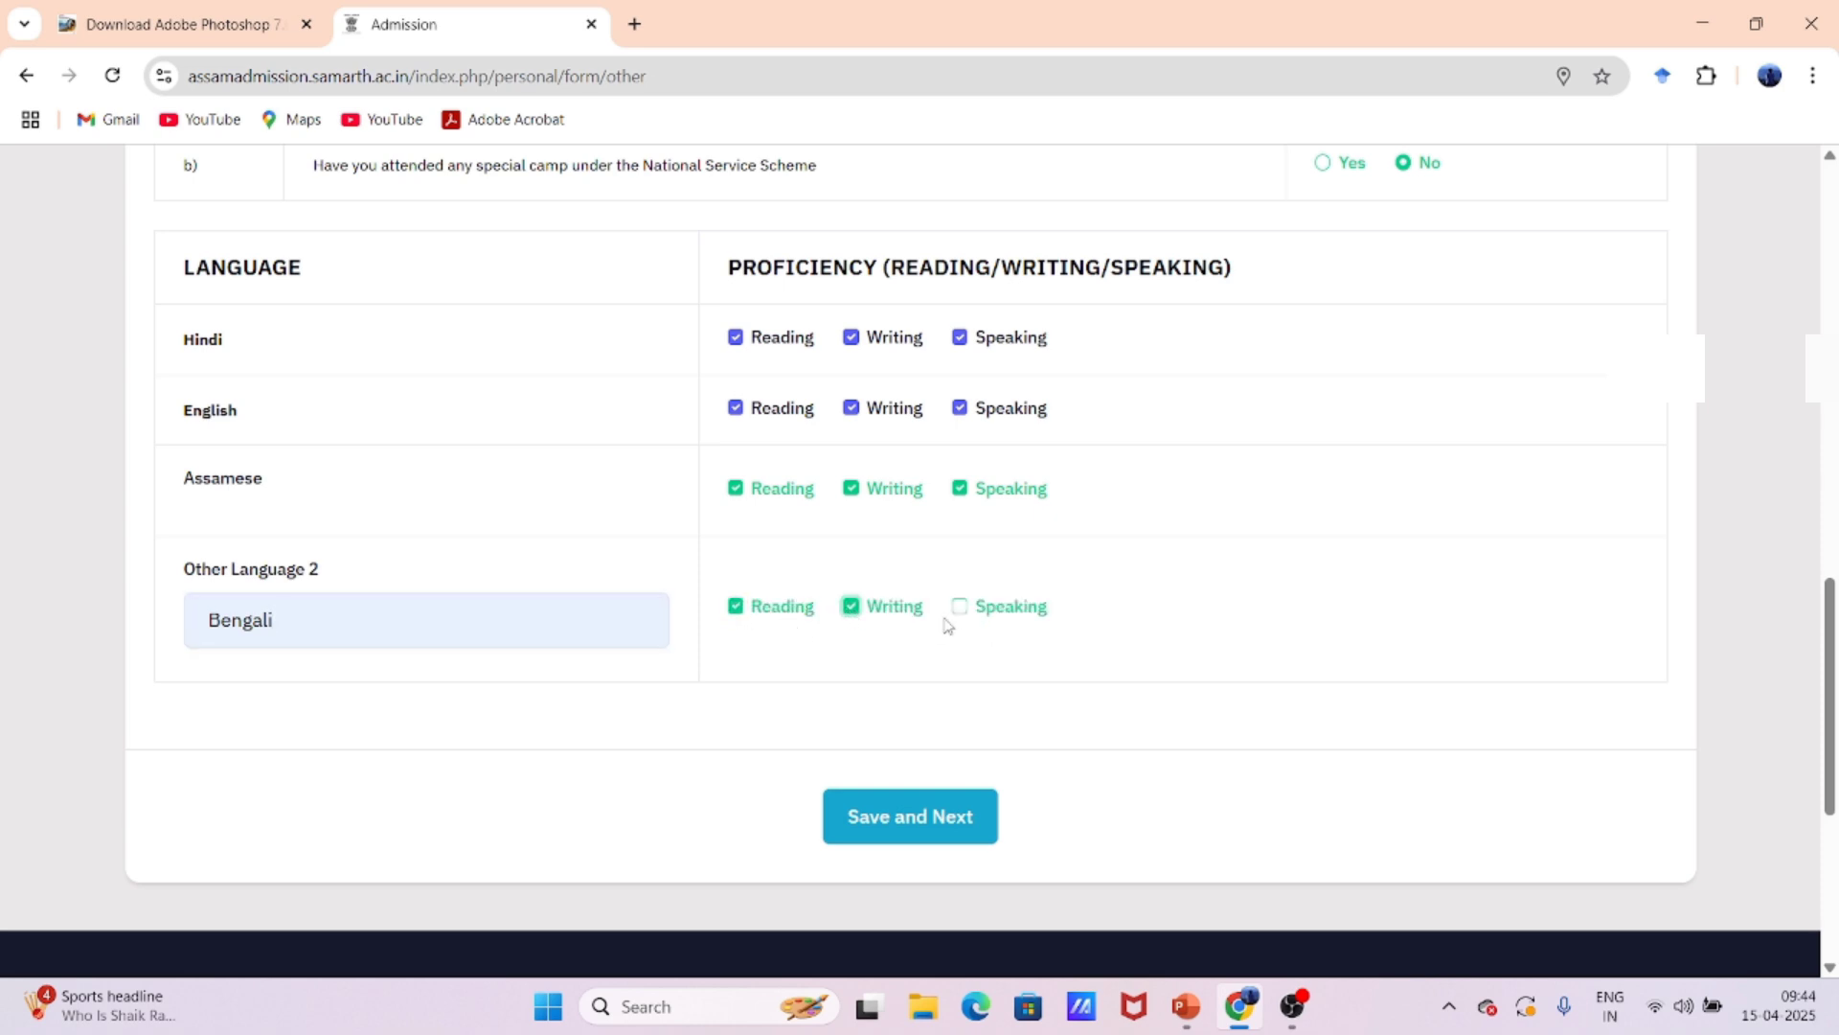
scroll(966, 661, up, 4)
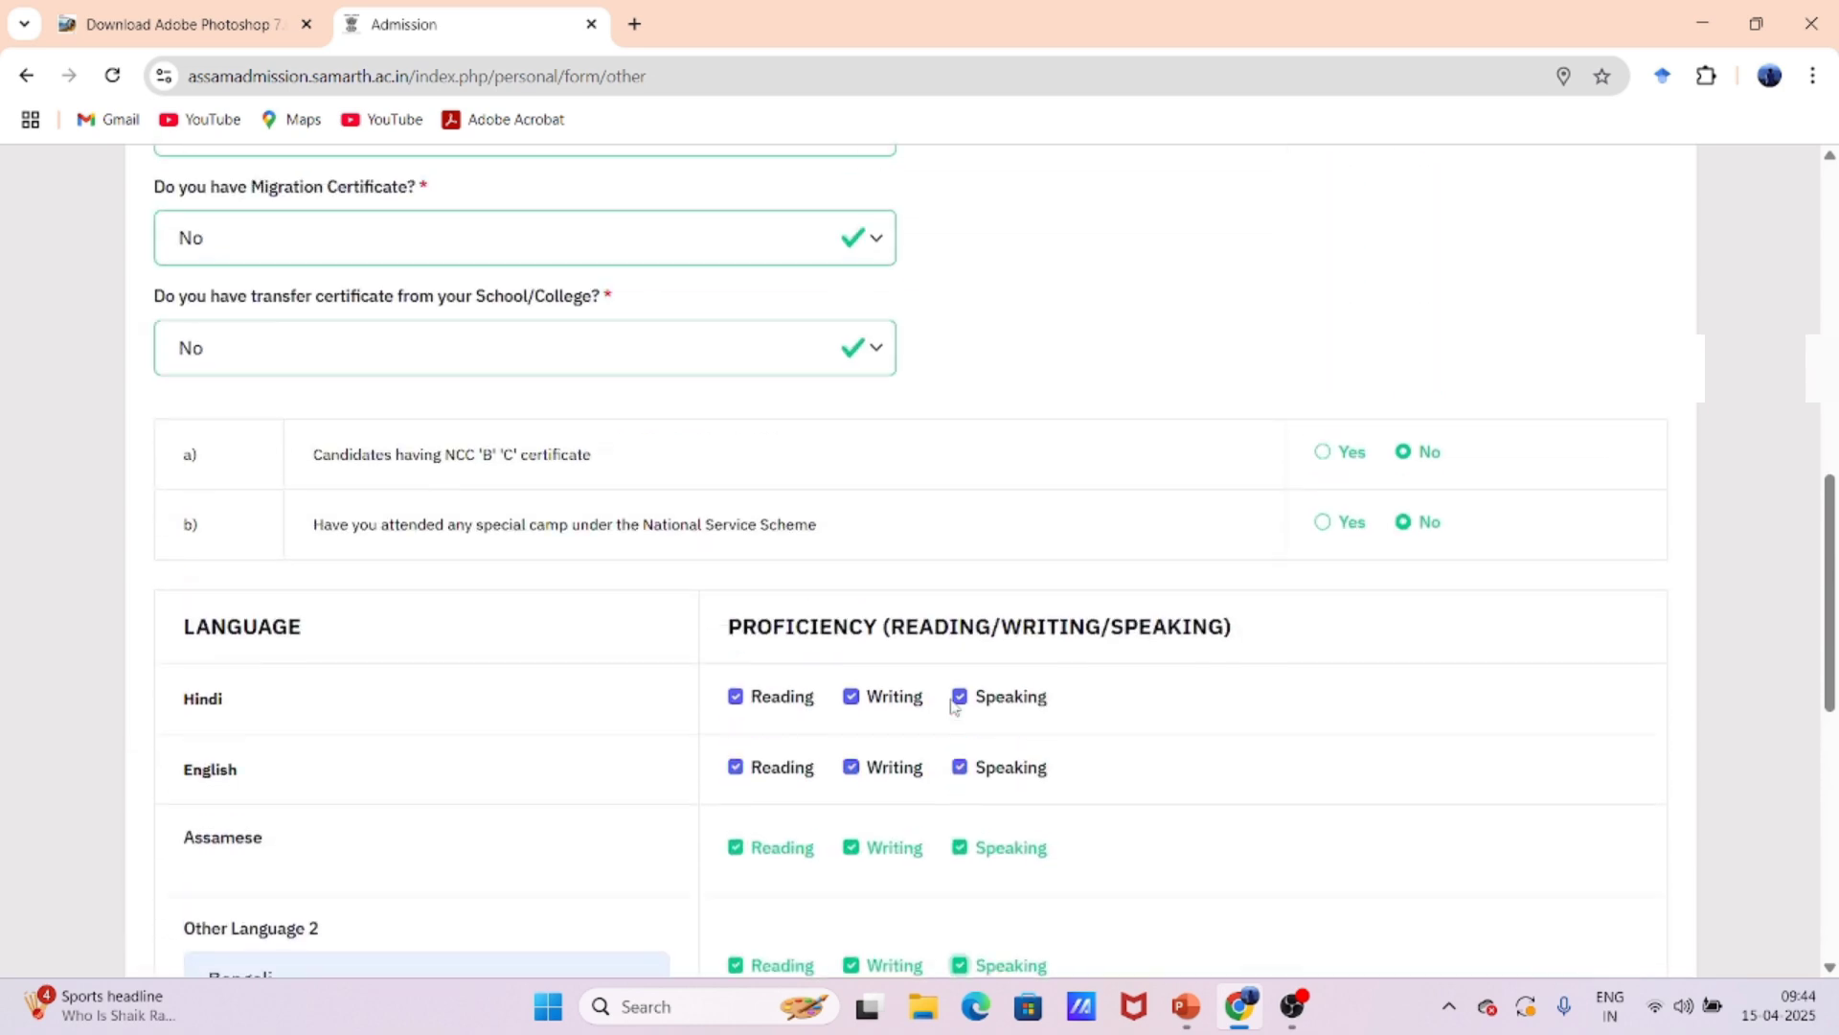
scroll(953, 704, down, 7)
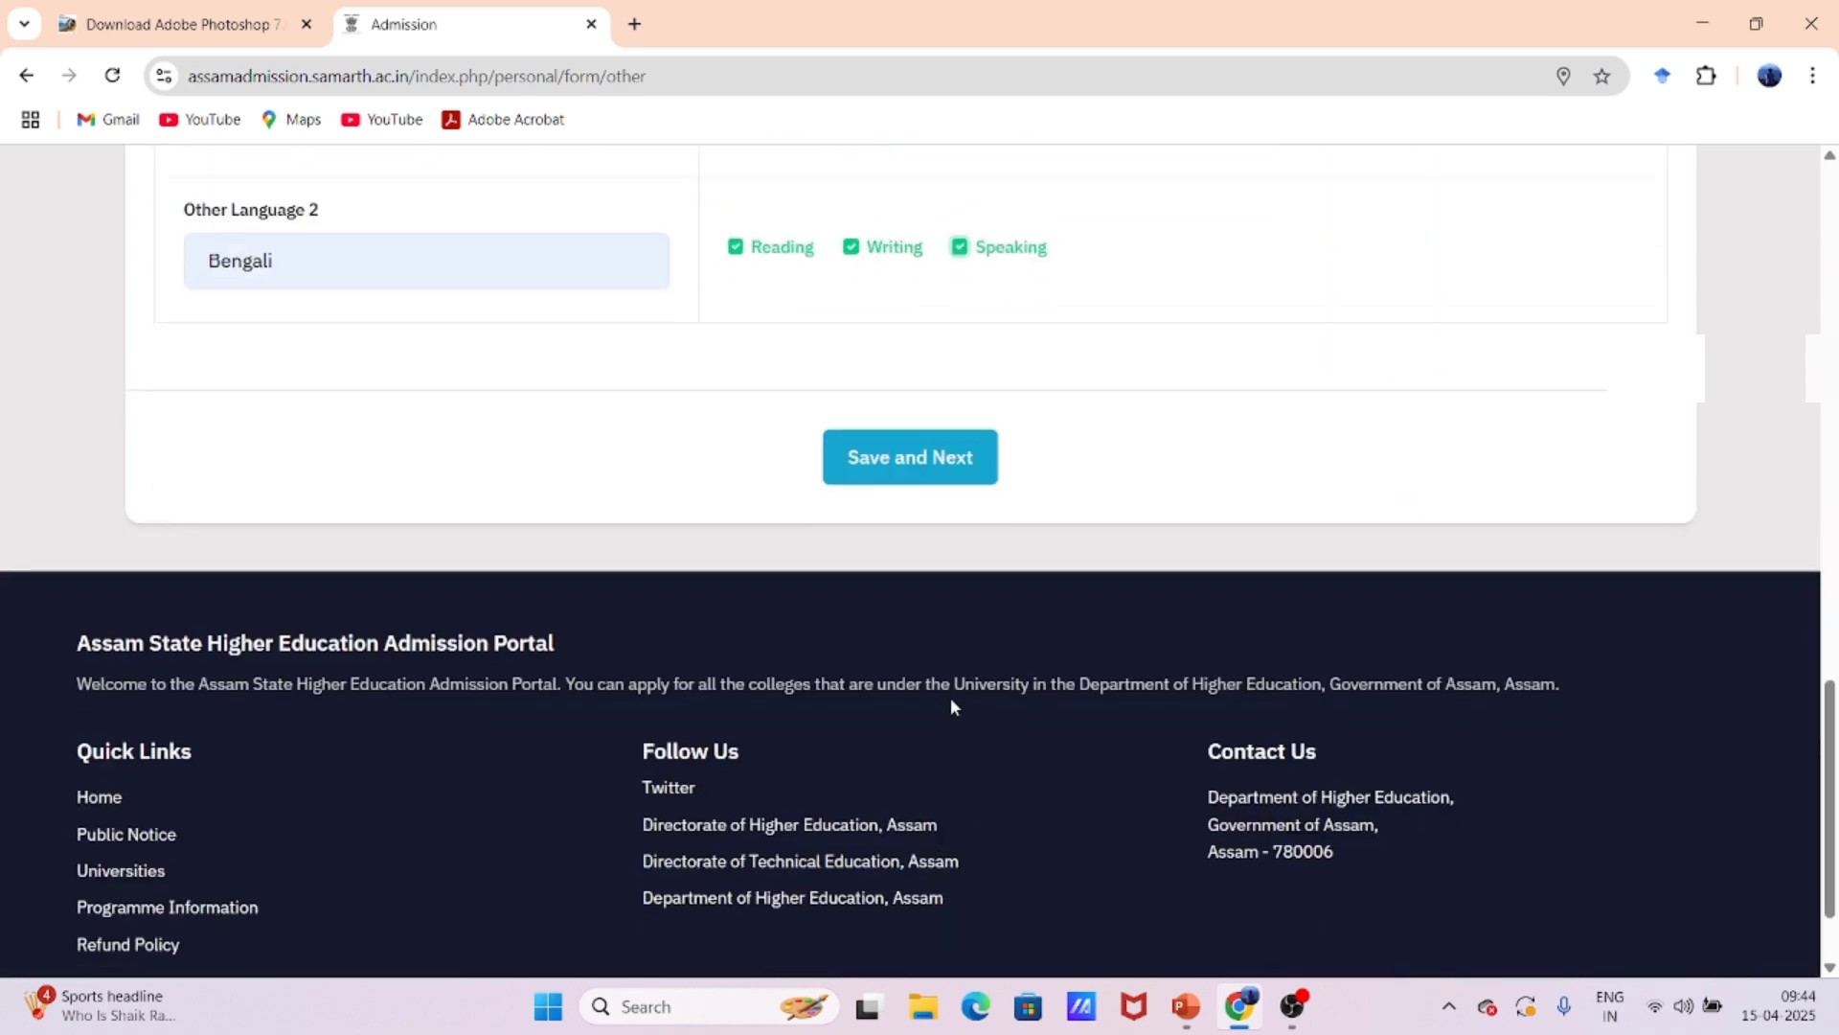
- Save the Other Details section, review its saved answers, and proceed to the Uploads section
click(946, 464)
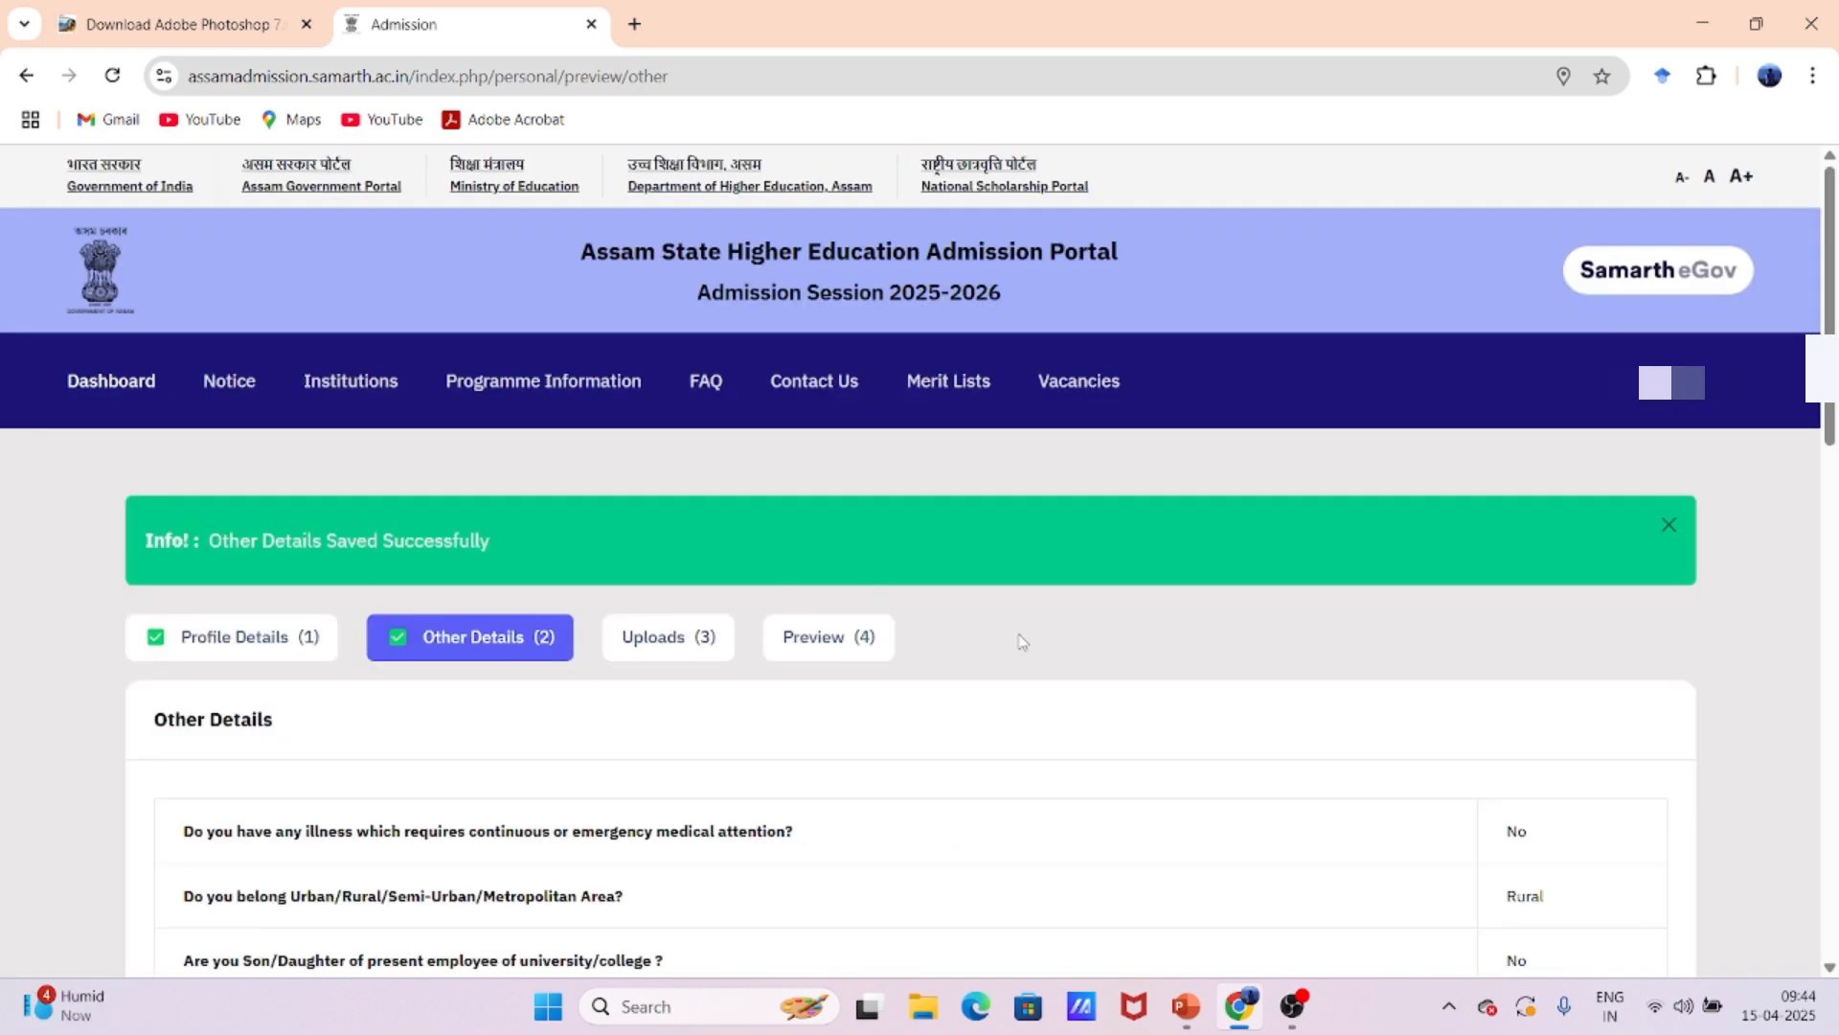
scroll(1022, 642, down, 12)
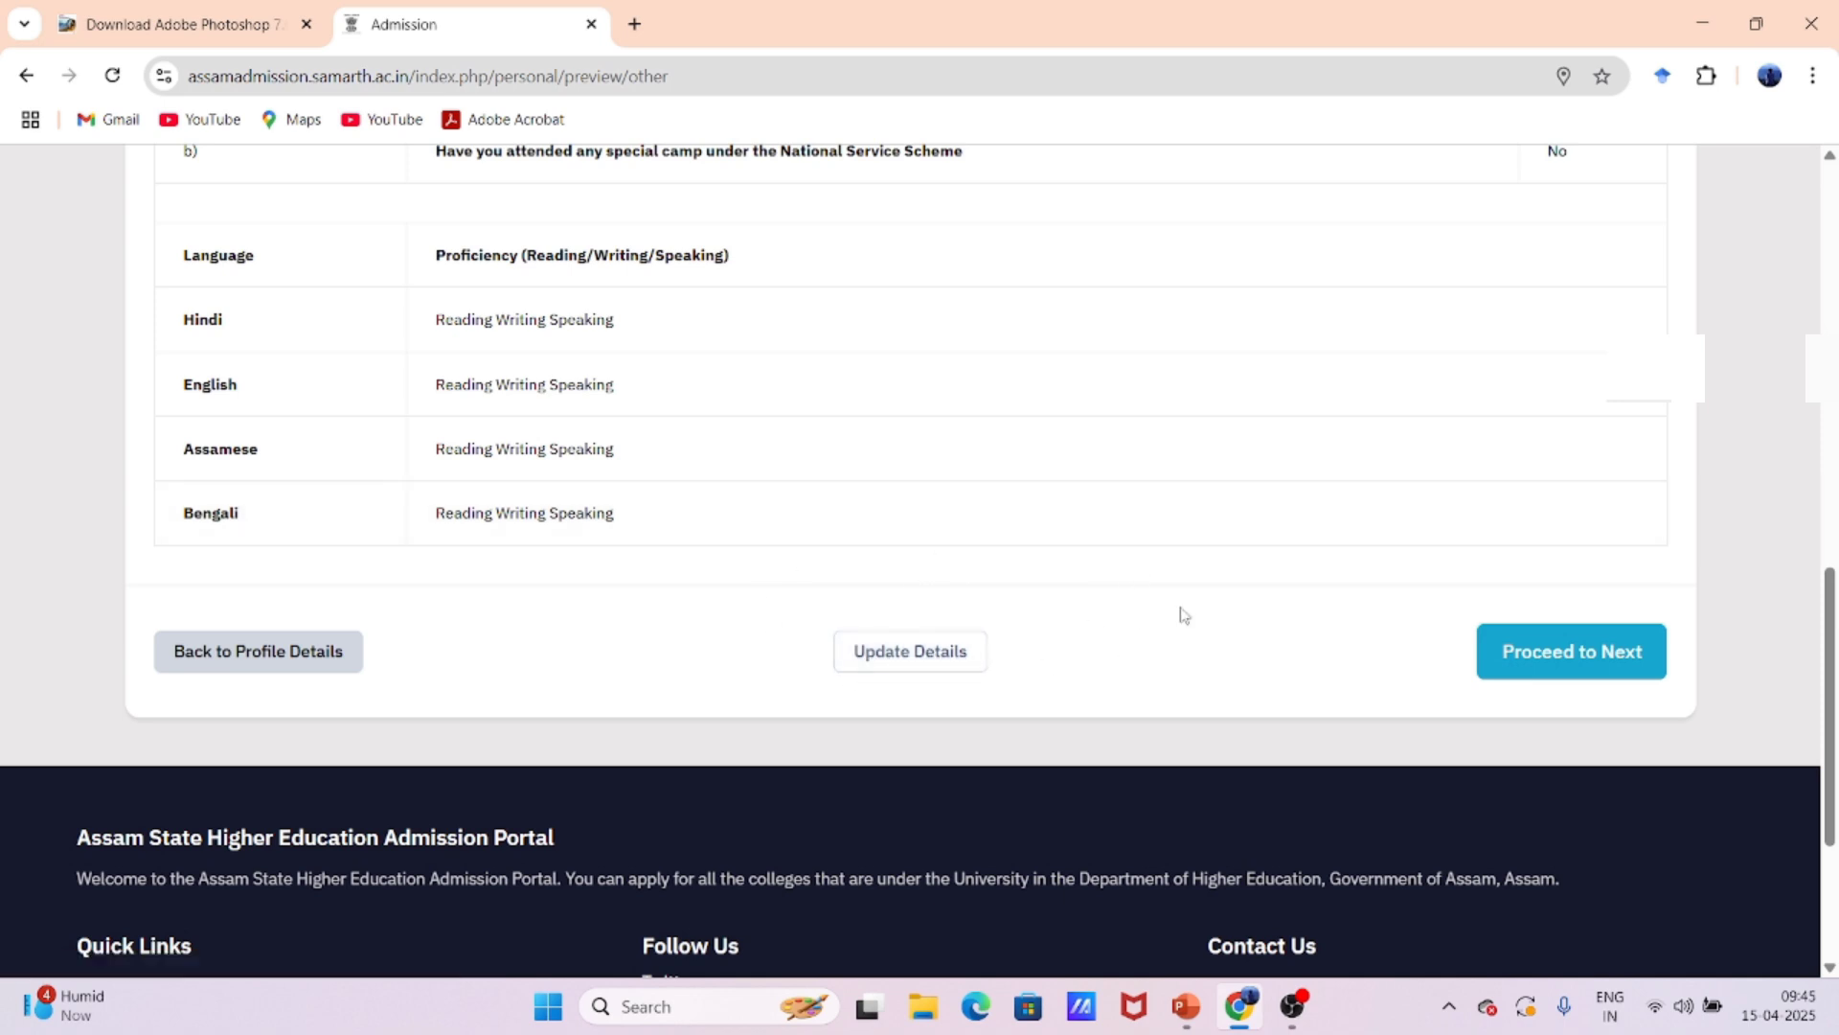
click(1614, 666)
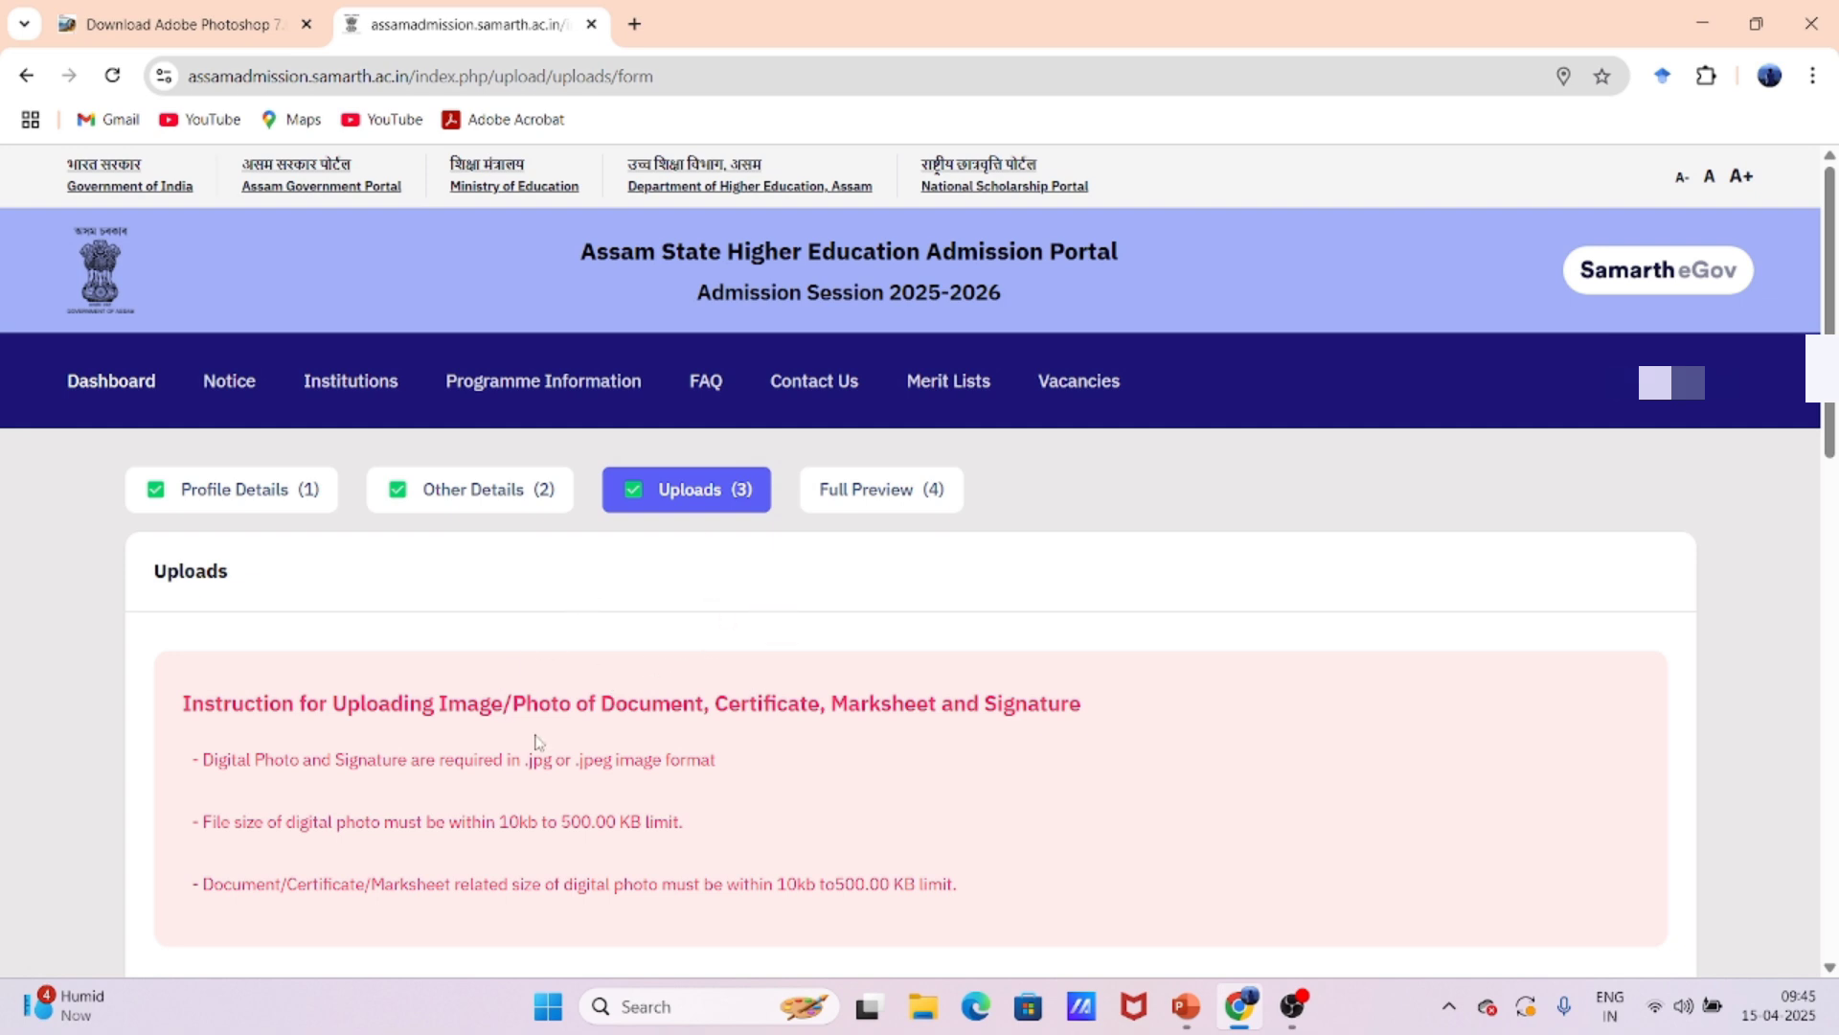
- Read the upload instructions on the required image format and the file size limits for photos, signatures and documents
scroll(744, 728, down, 1)
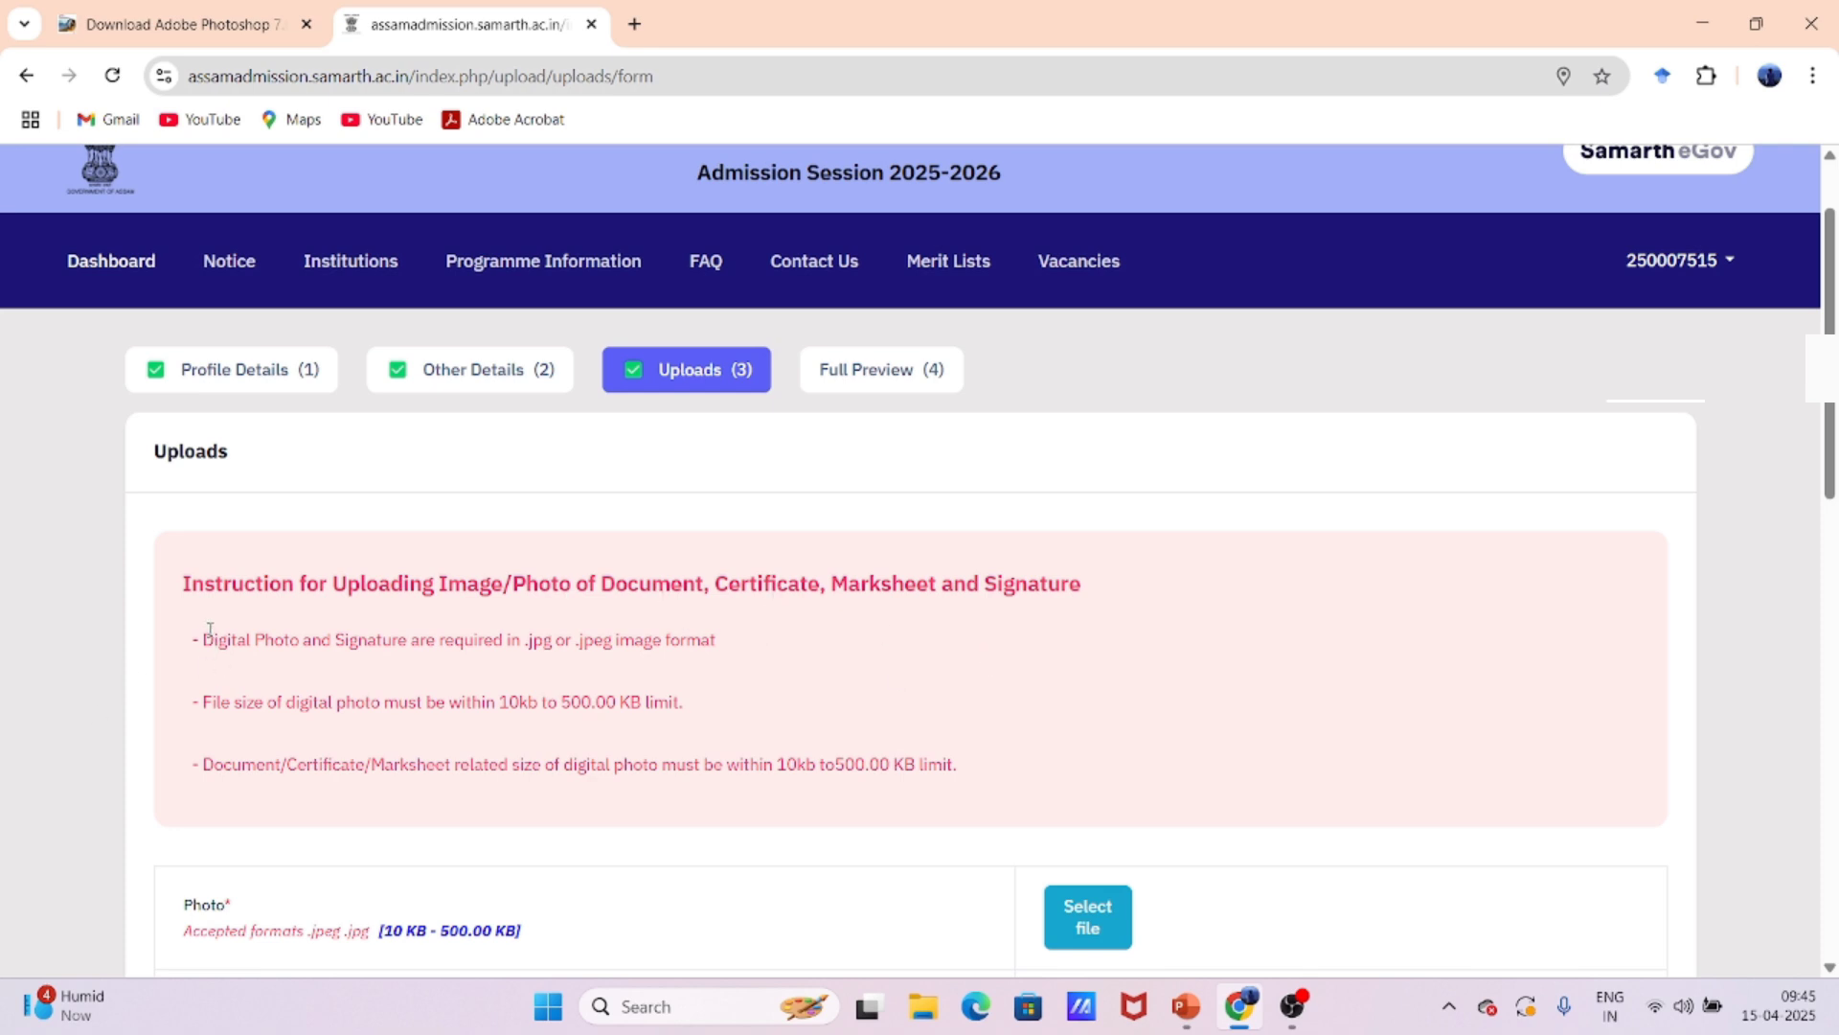
drag(206, 634, 723, 639)
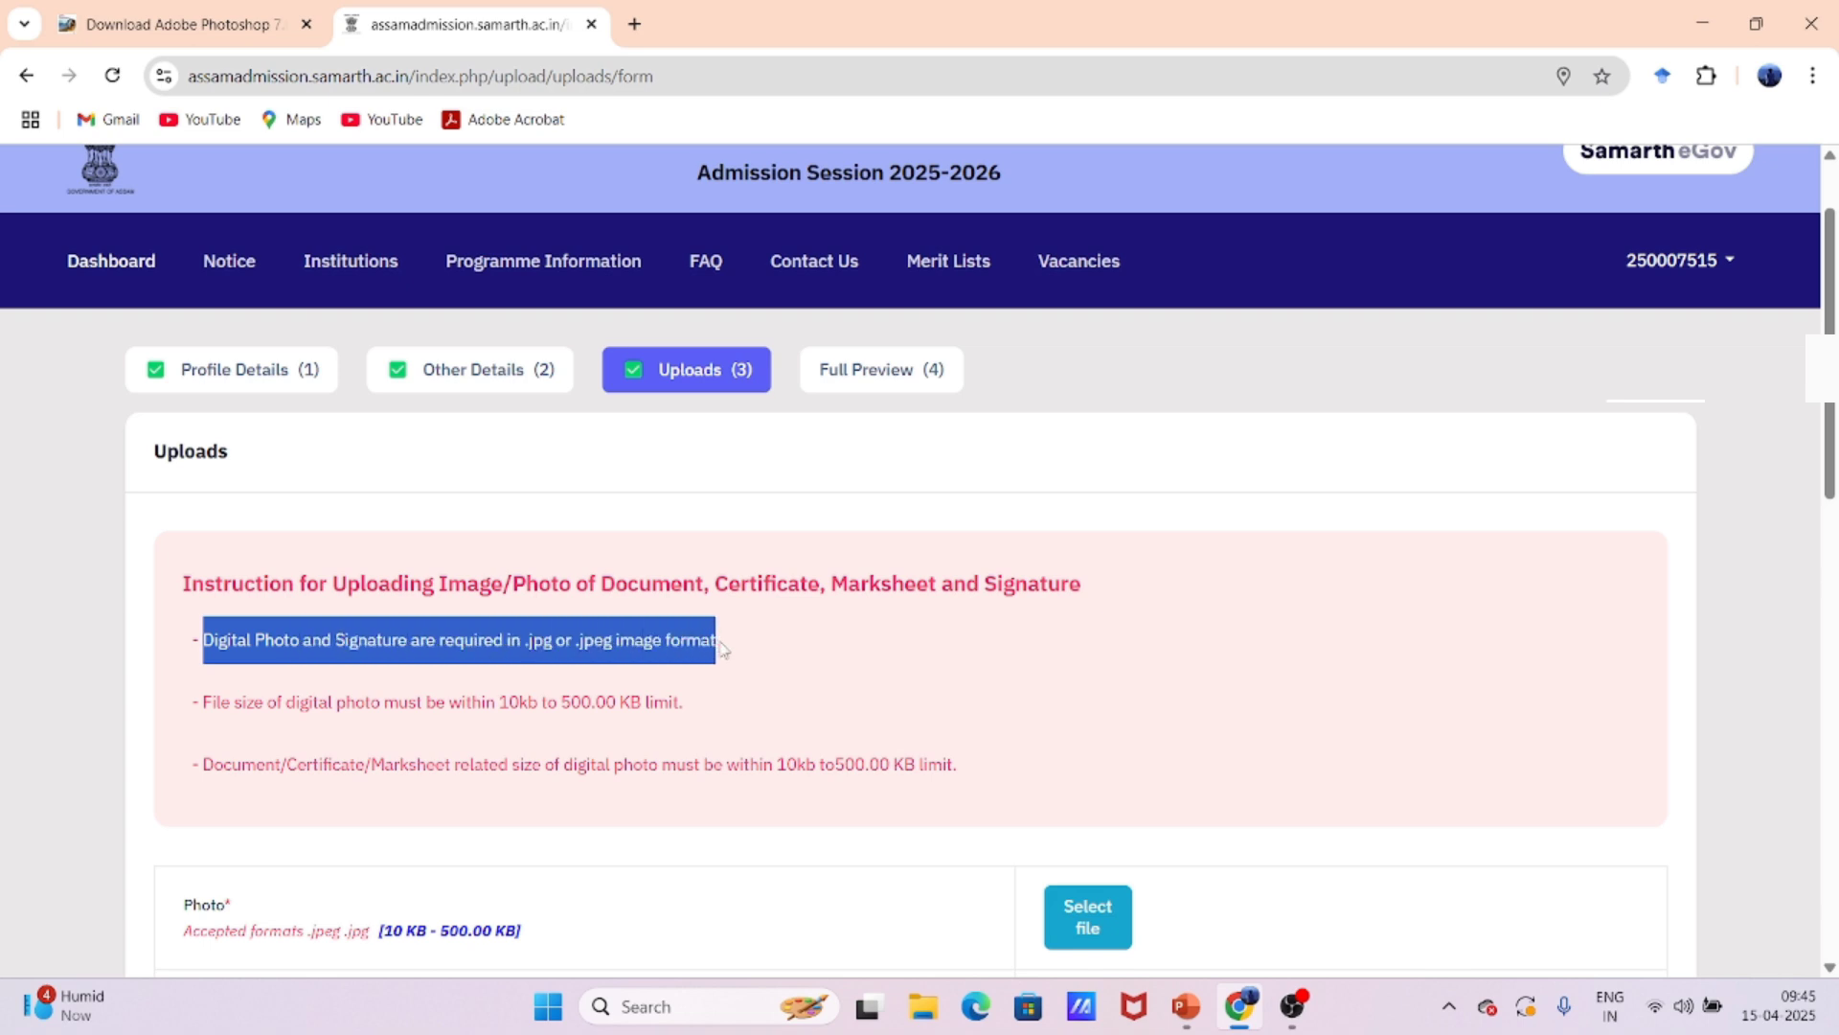
click(530, 646)
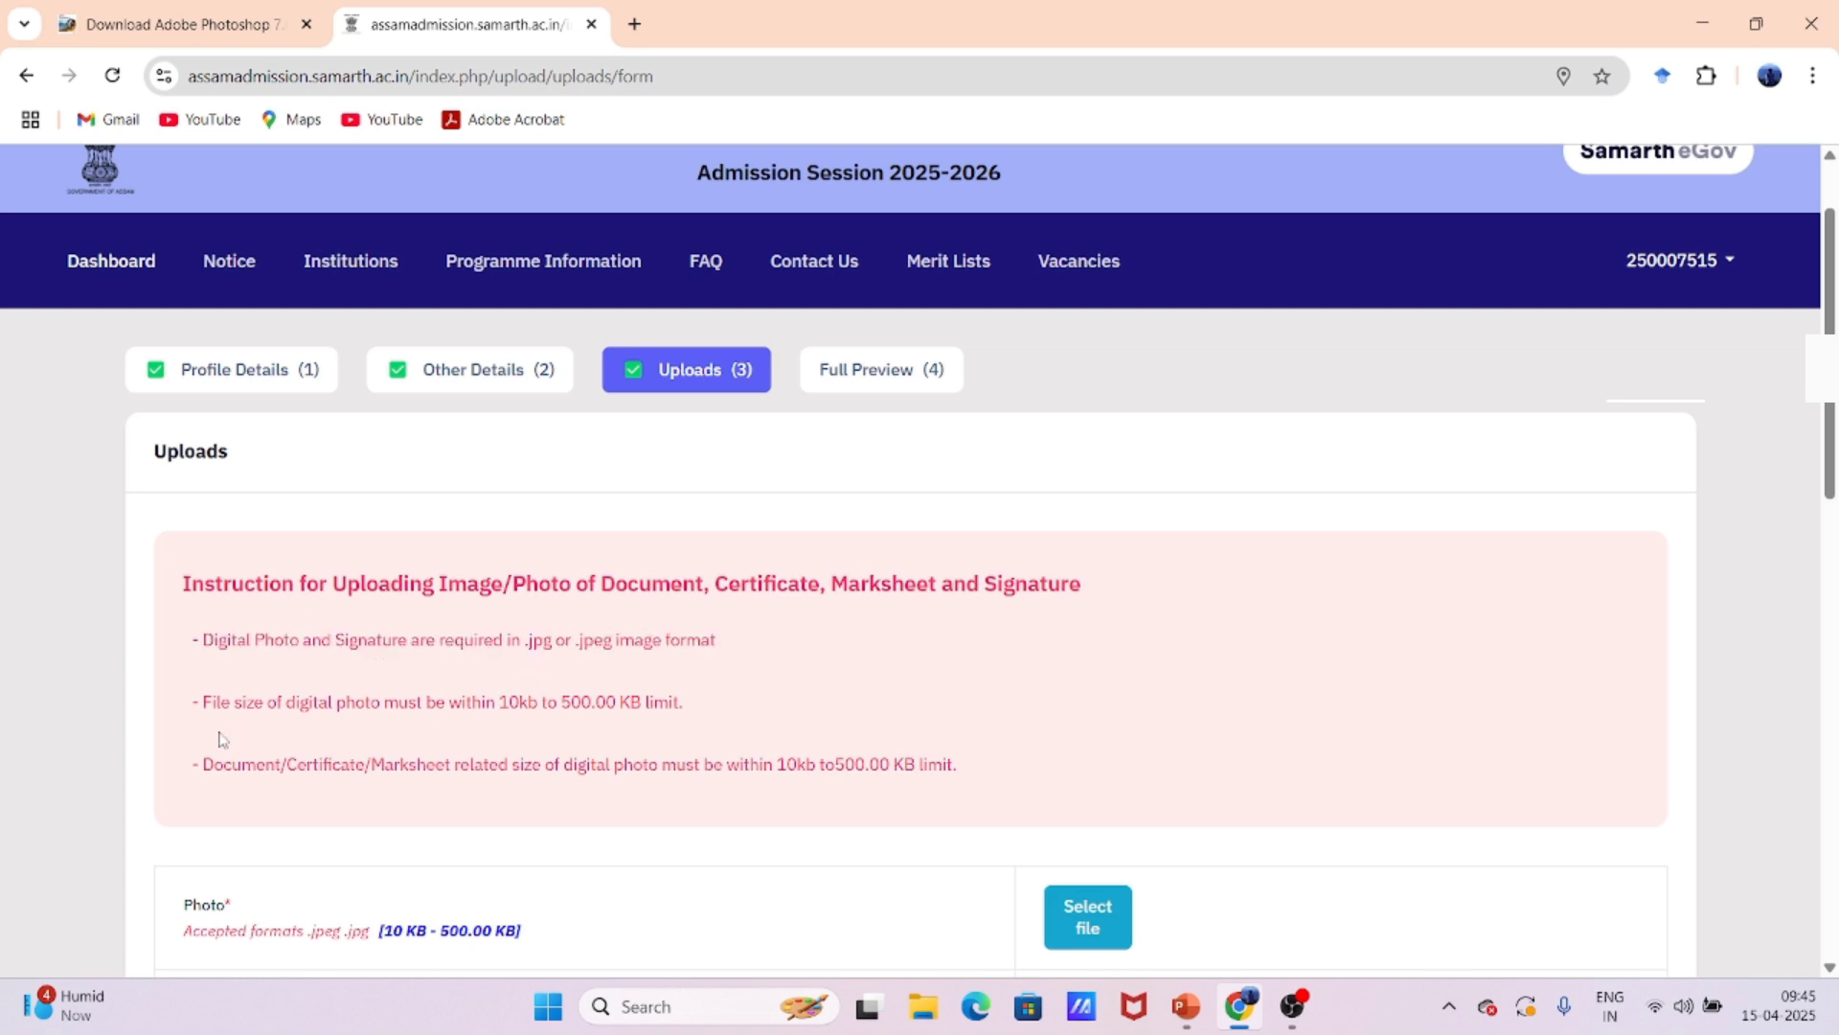
drag(499, 702, 706, 702)
click(494, 766)
drag(840, 763, 958, 764)
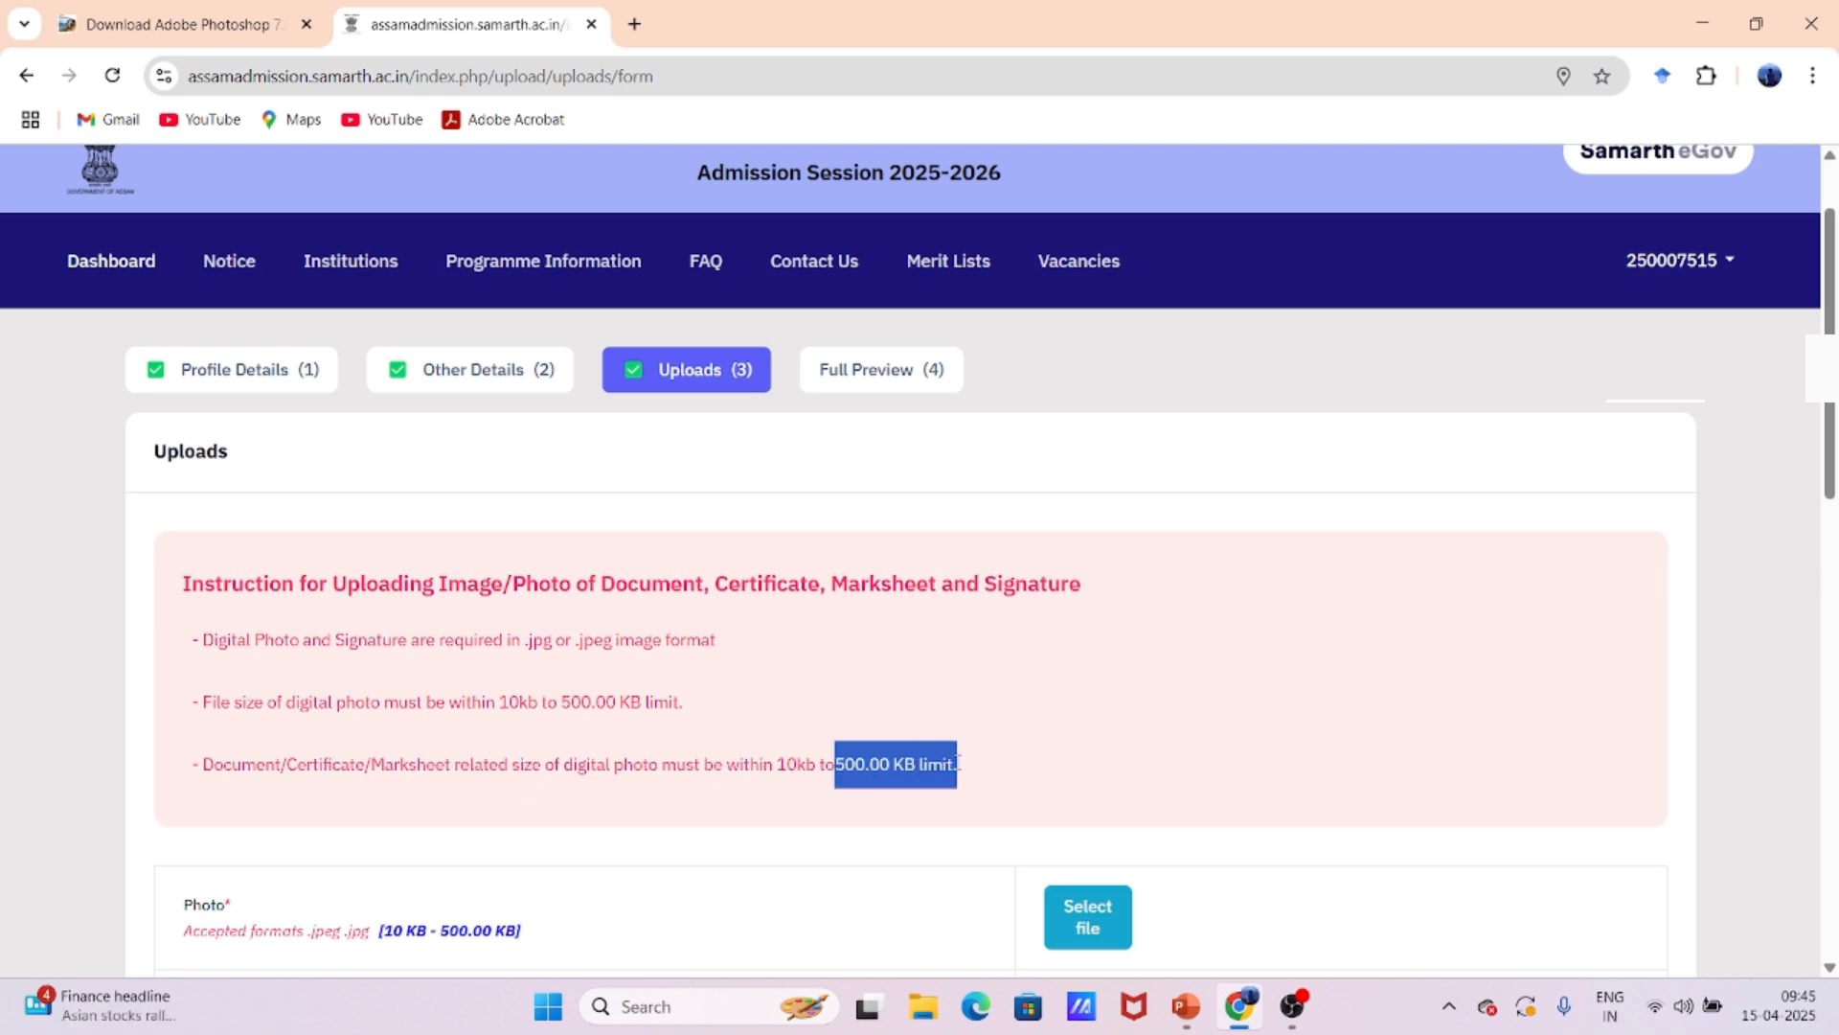
click(1038, 731)
- Go through the list of required uploads, from the photo and signature to the income certificate, up to the profile preview option
scroll(1044, 727, down, 4)
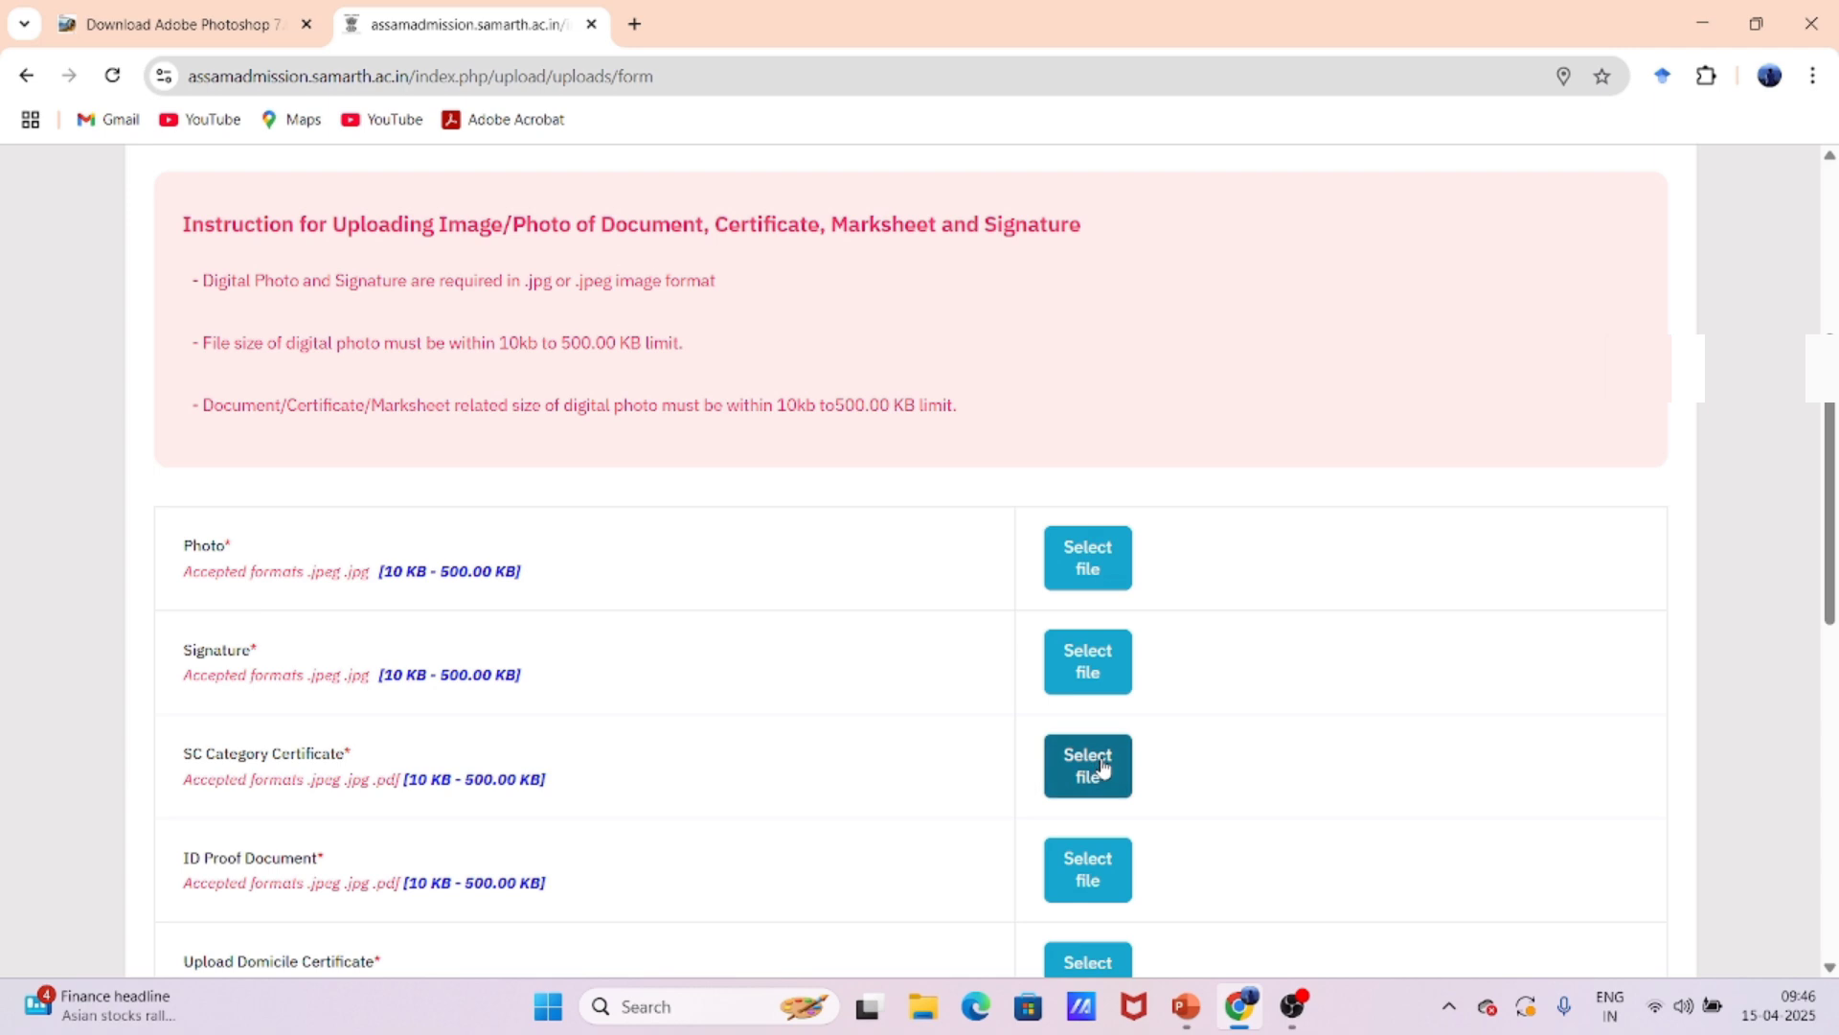
scroll(848, 771, down, 1)
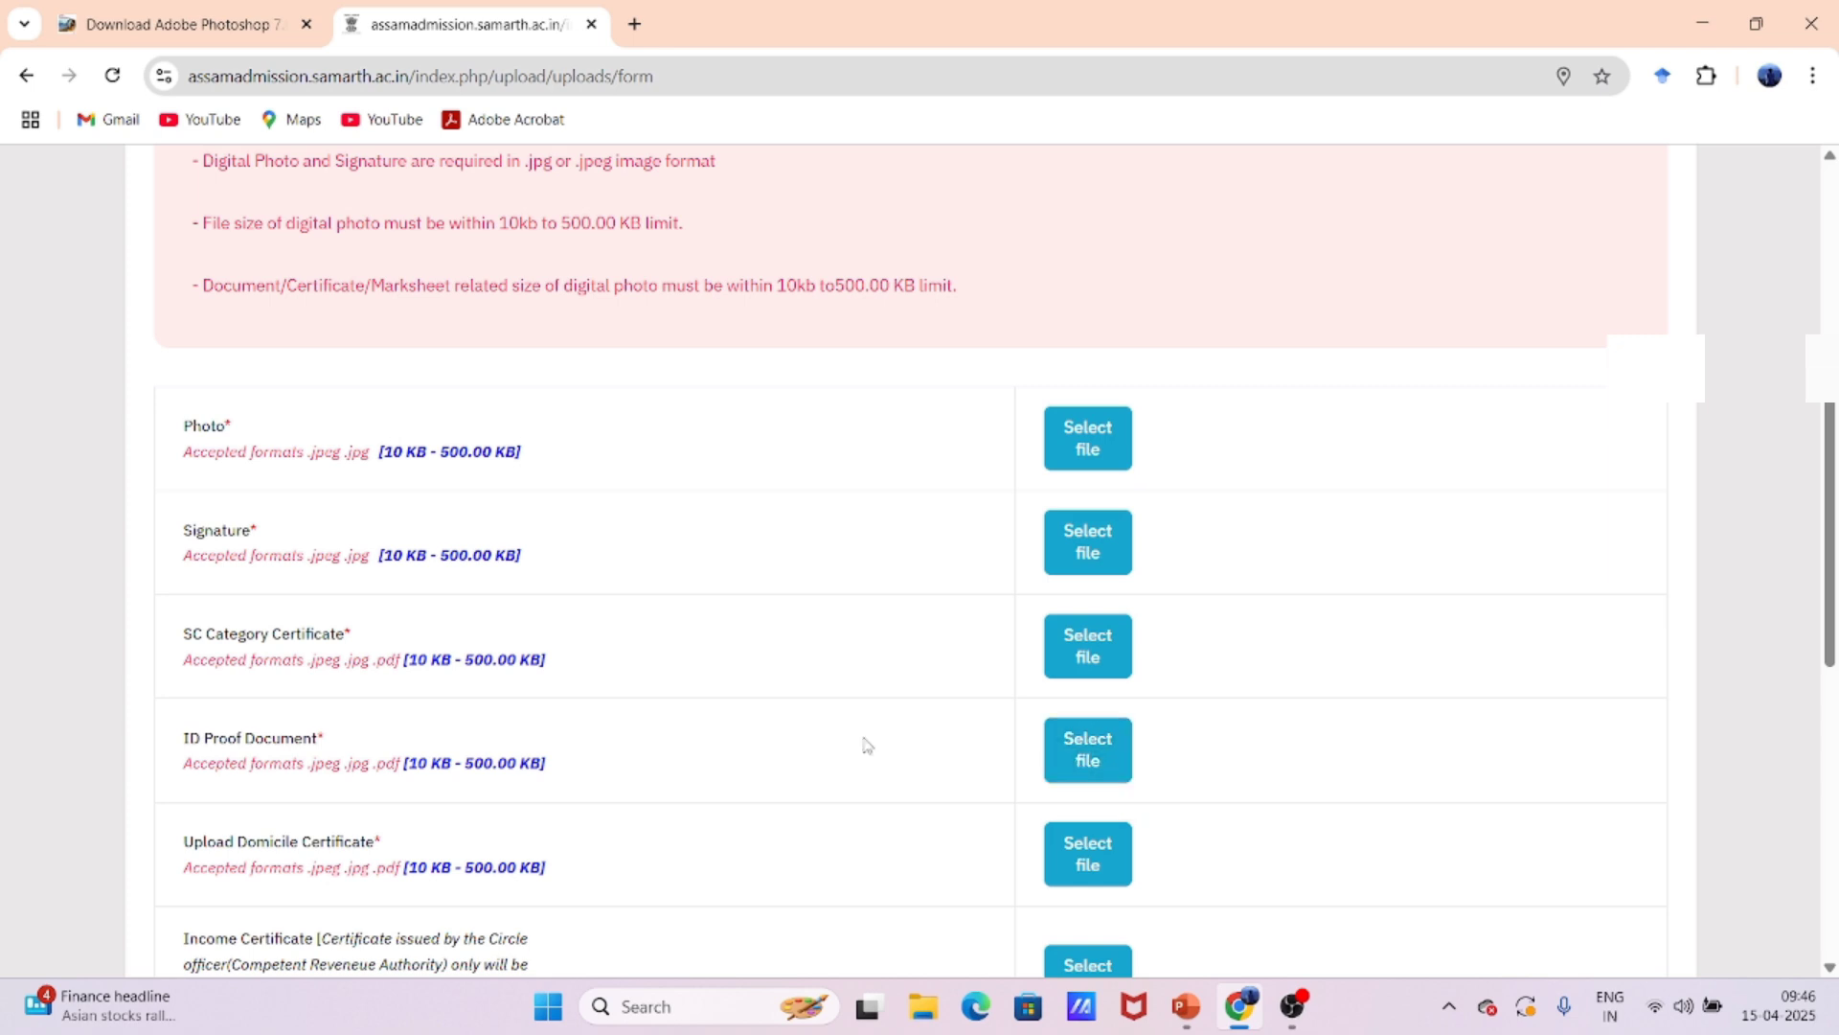
scroll(866, 745, down, 3)
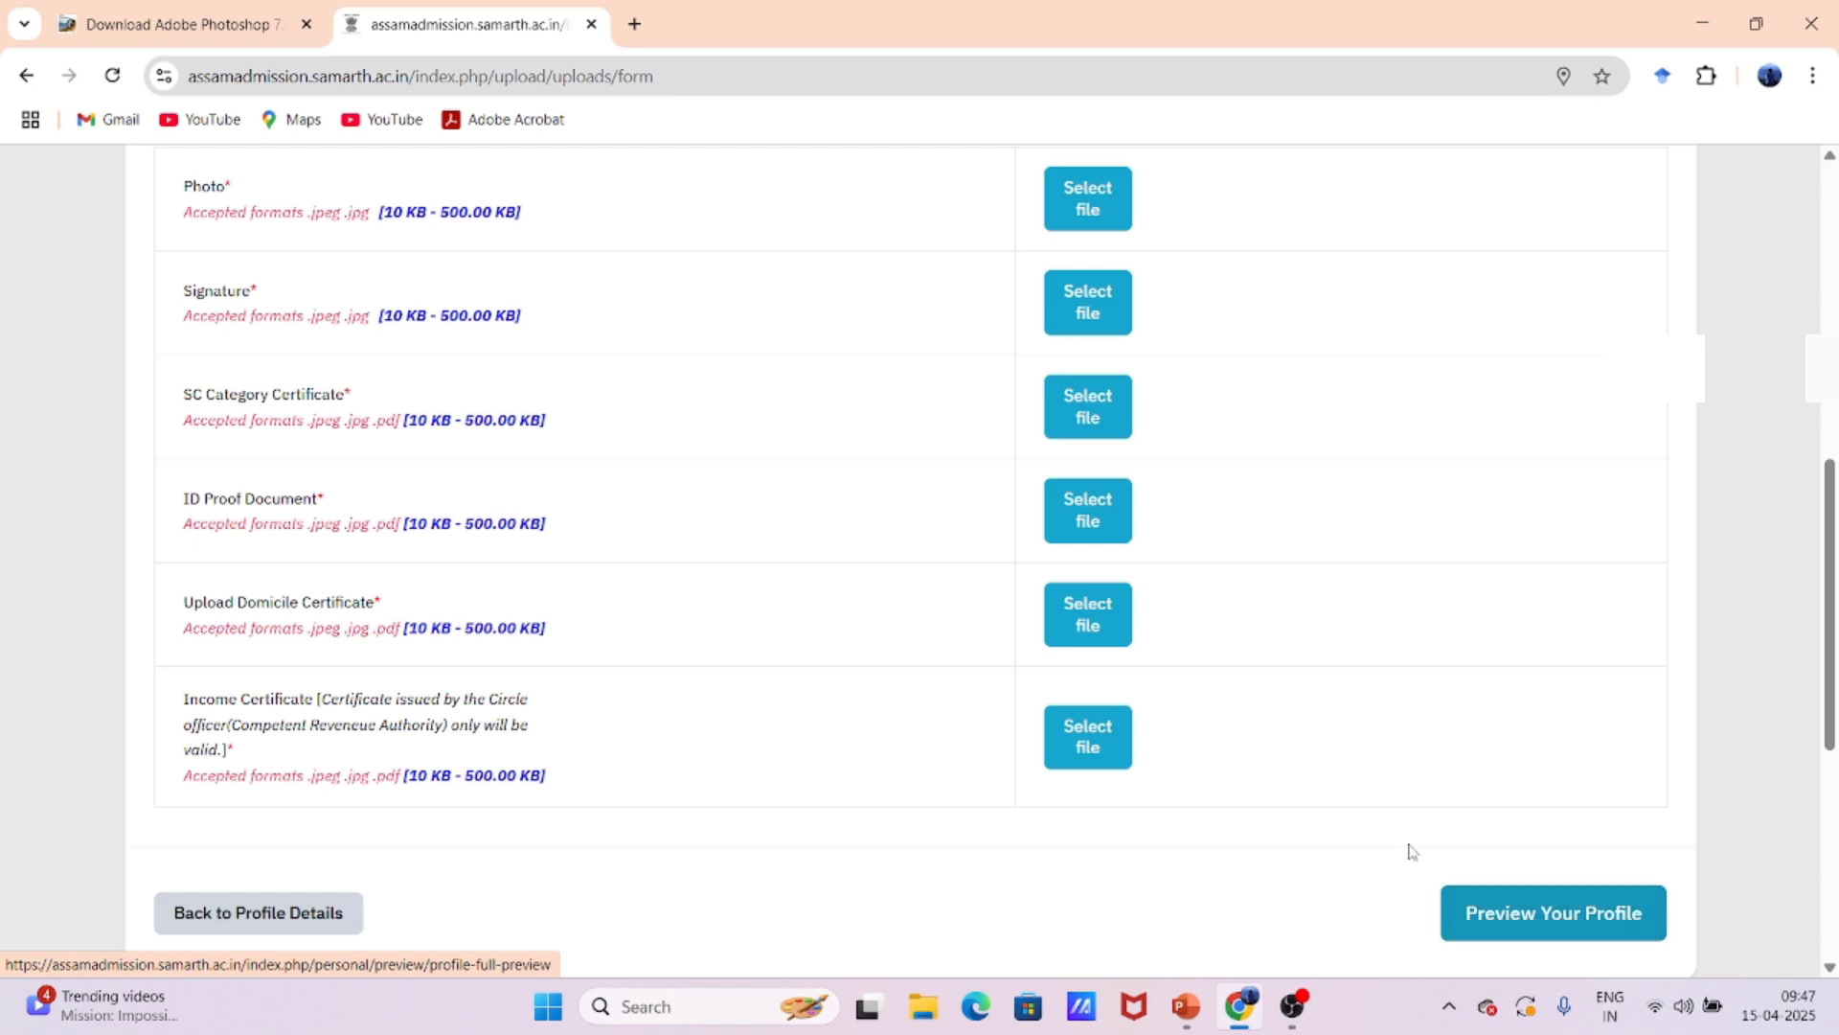
click(1543, 916)
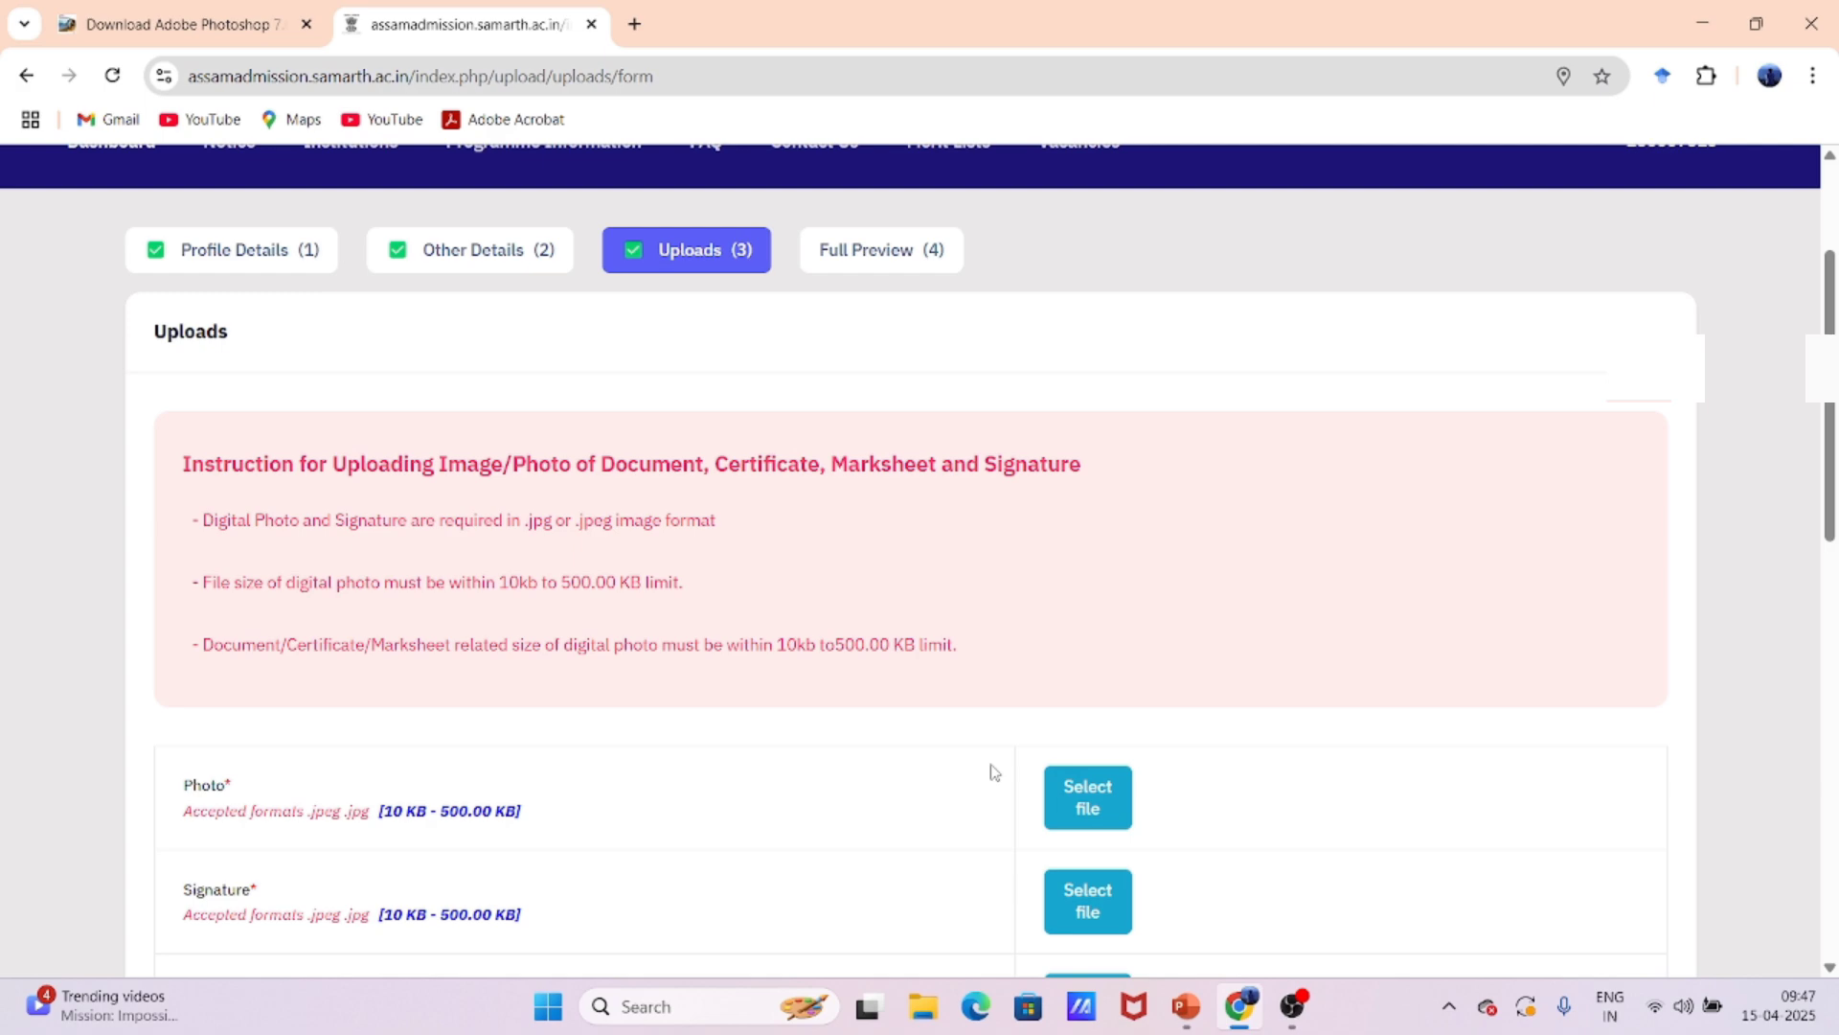
- Look over the whole Uploads section again, checking the instructions against each required document's accepted formats and size range
scroll(991, 768, down, 10)
scroll(990, 768, up, 3)
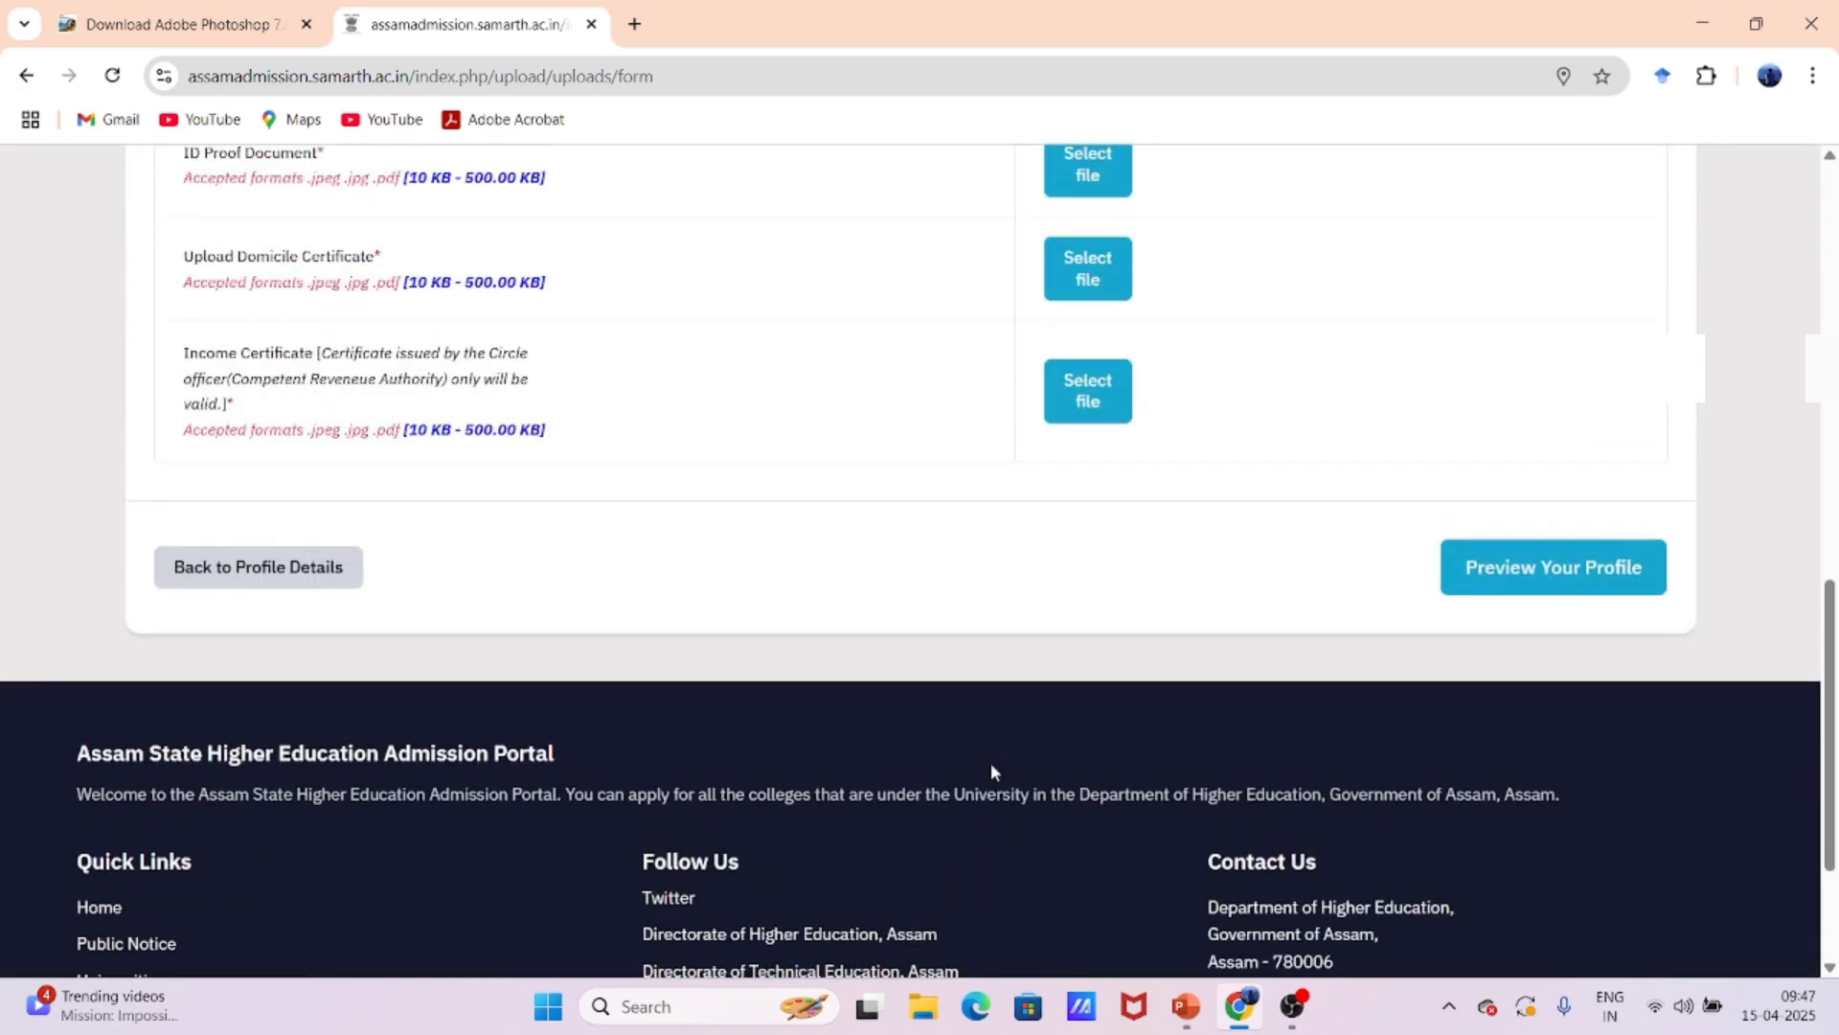
scroll(1401, 621, up, 6)
scroll(936, 517, up, 6)
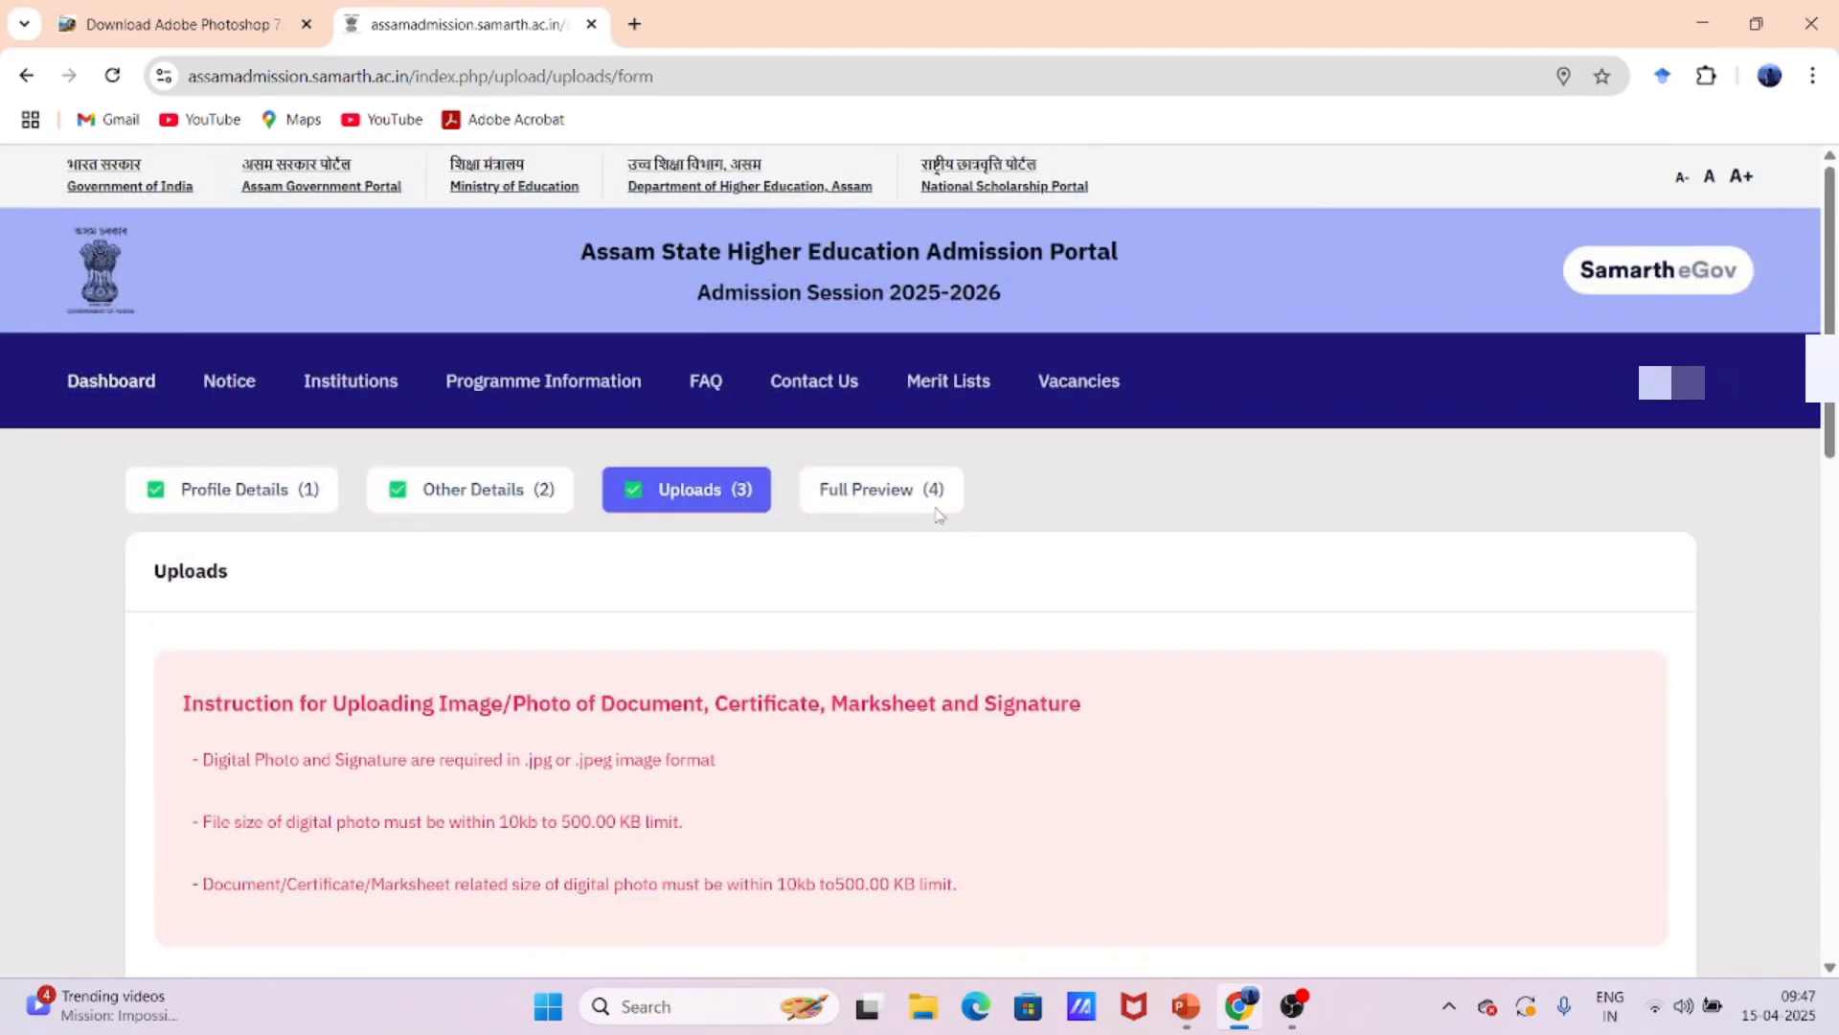
scroll(1310, 727, down, 5)
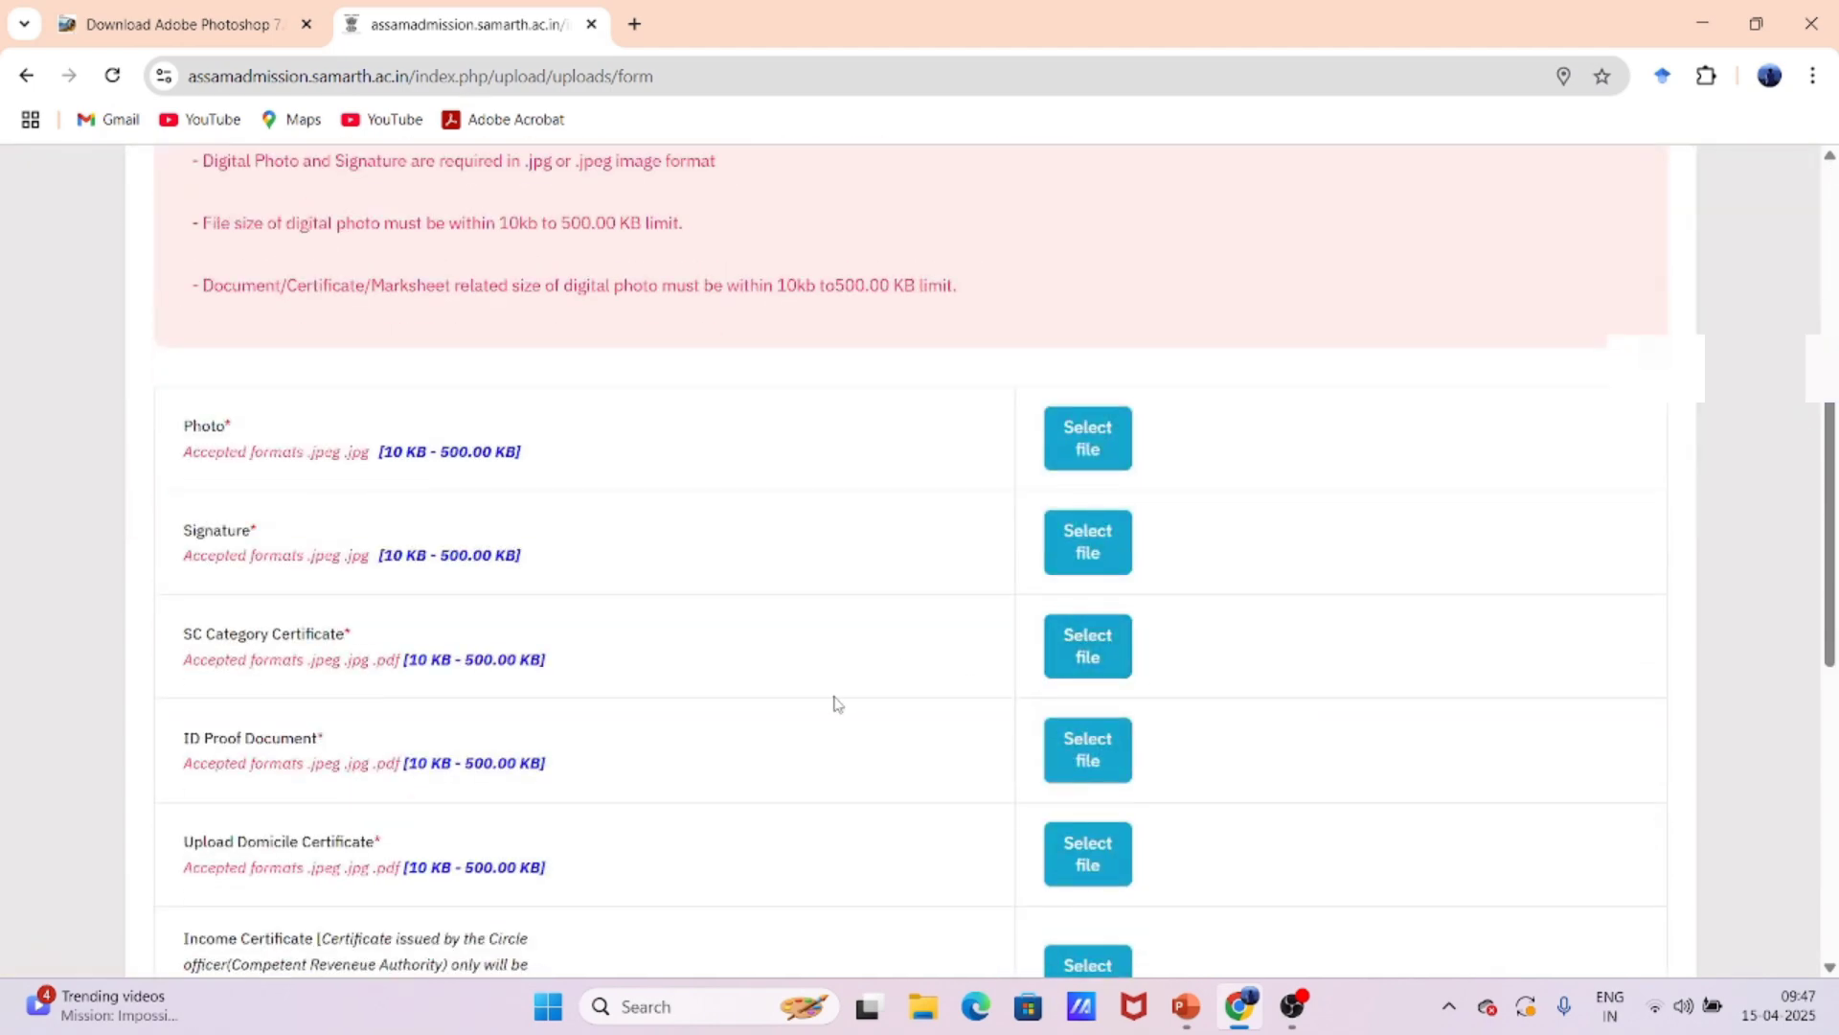
scroll(573, 663, down, 2)
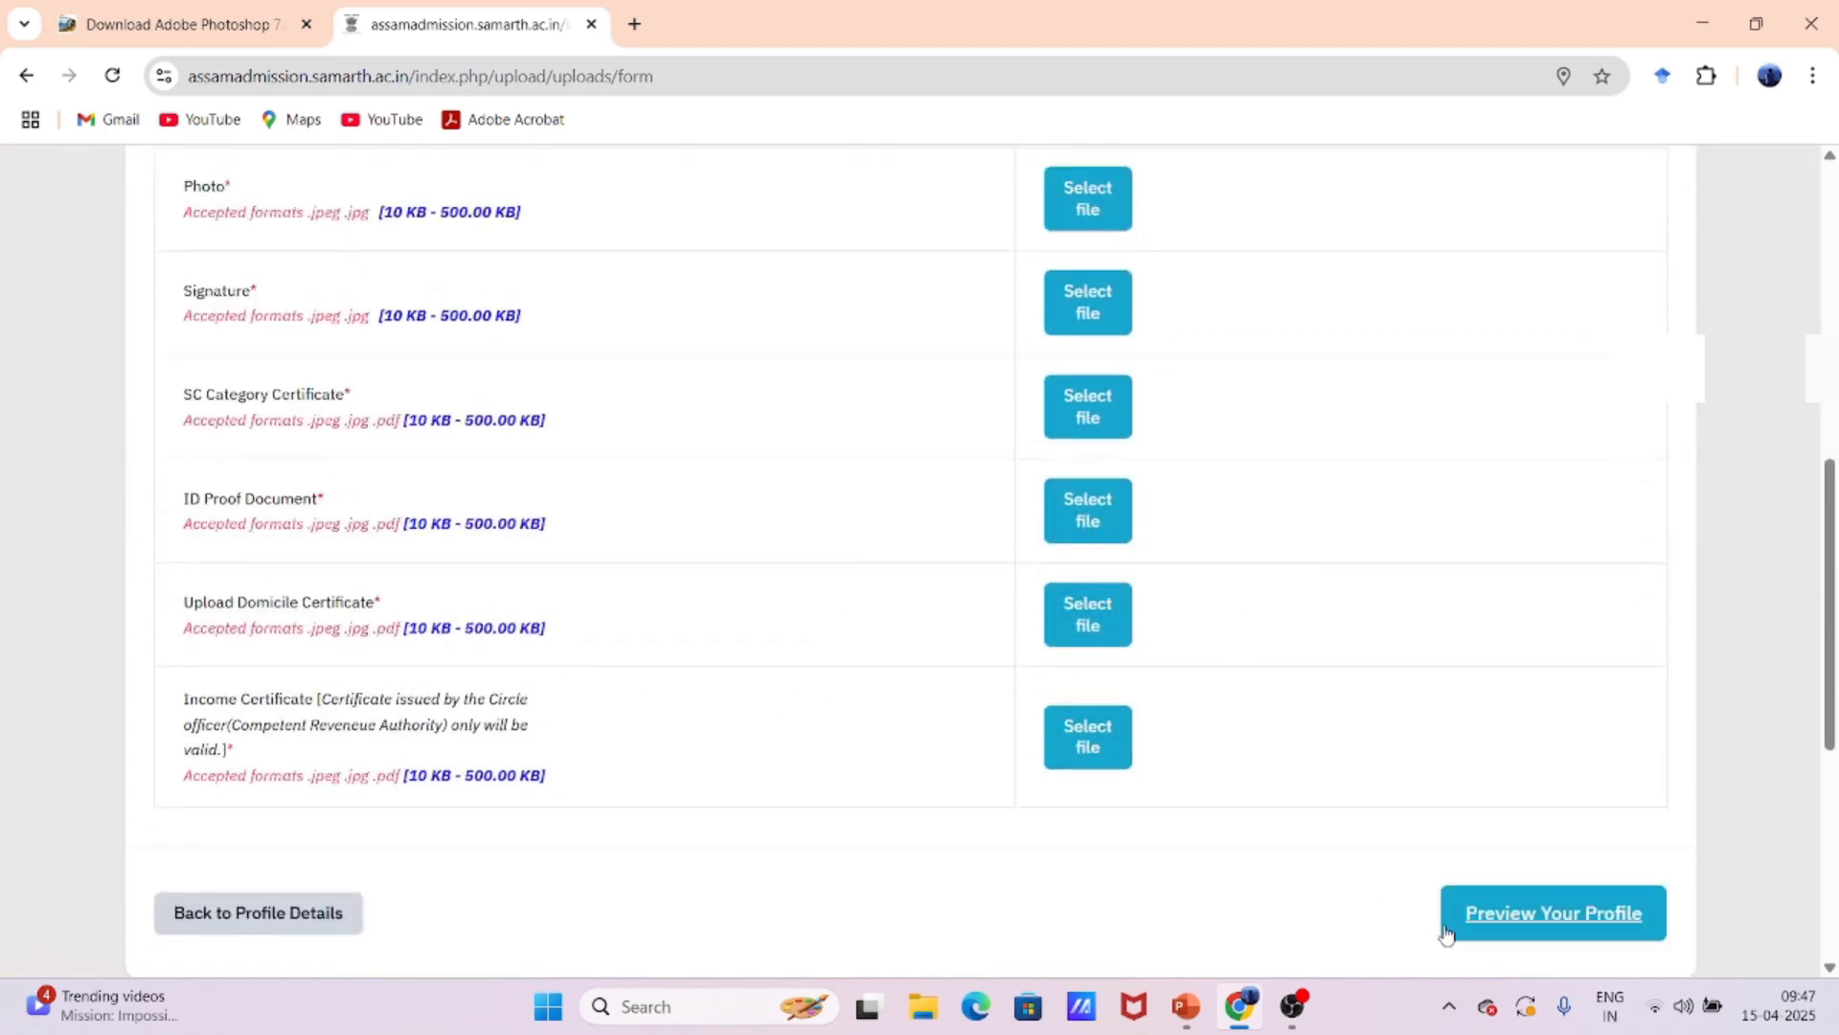
scroll(1252, 657, up, 4)
scroll(1252, 657, down, 5)
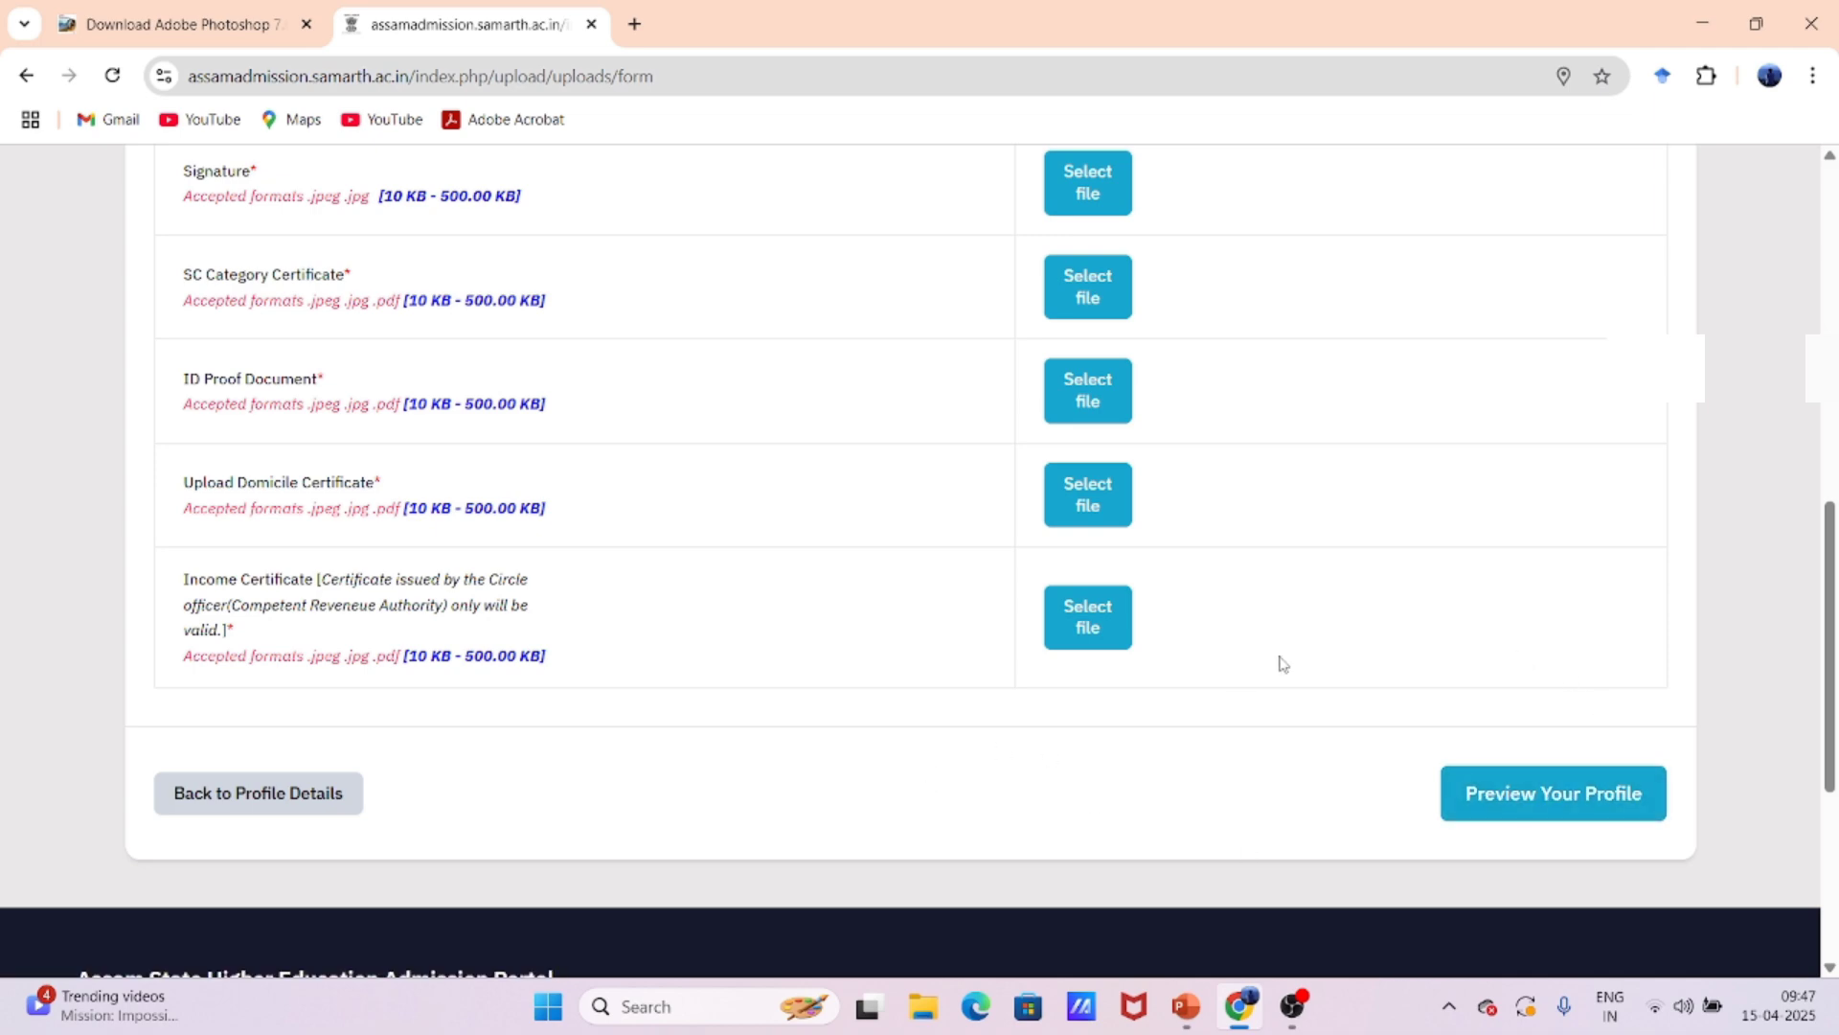
scroll(1241, 672, up, 1)
scroll(1240, 672, up, 6)
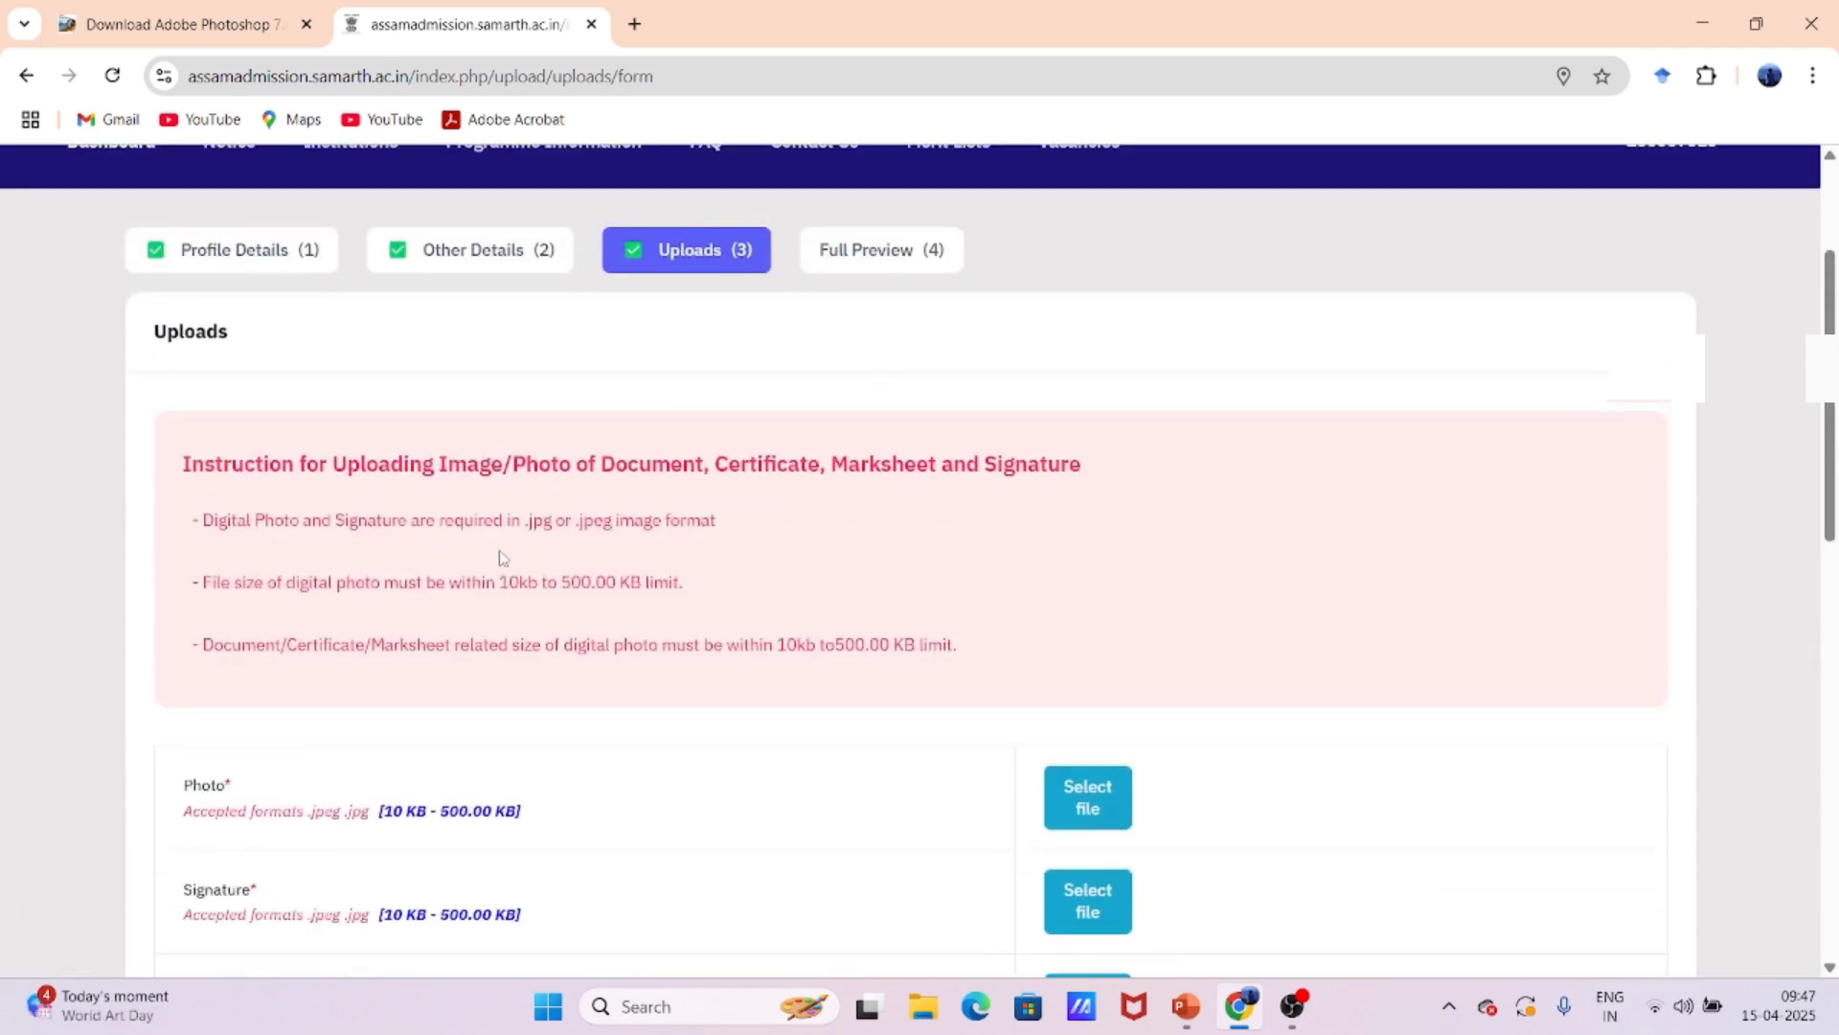
scroll(617, 573, down, 3)
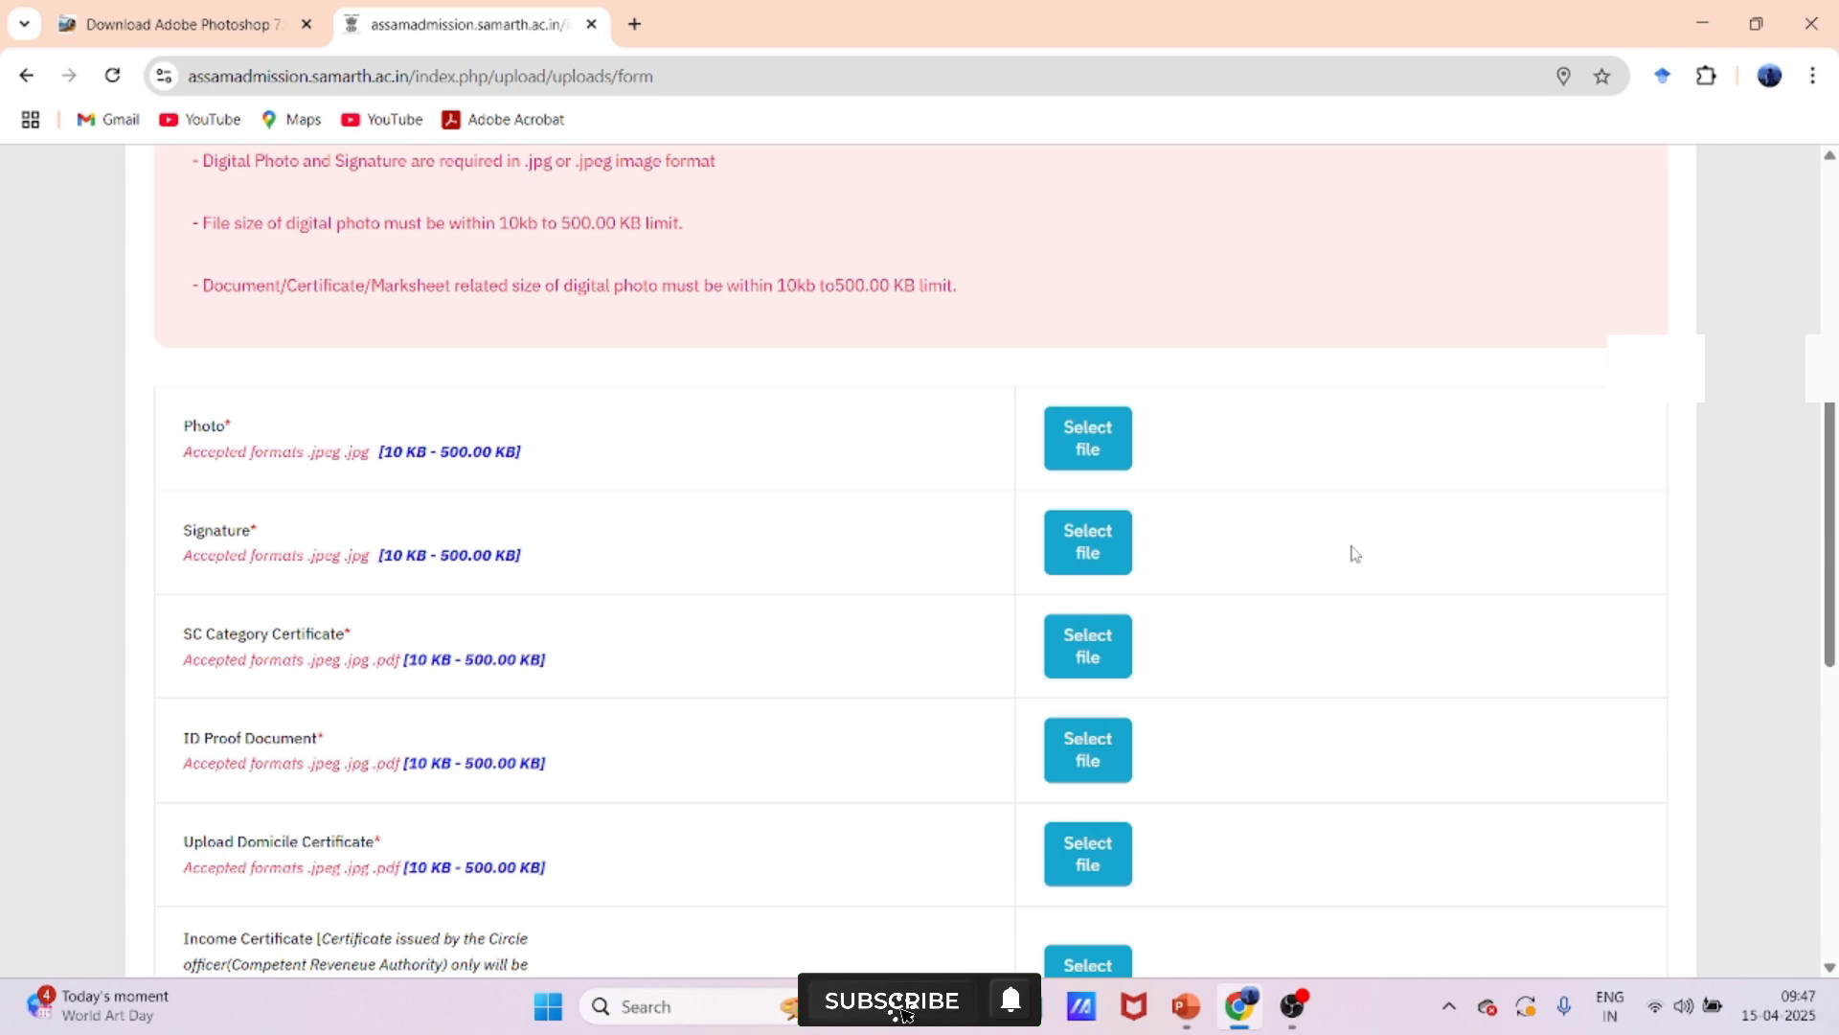
scroll(1355, 554, up, 1)
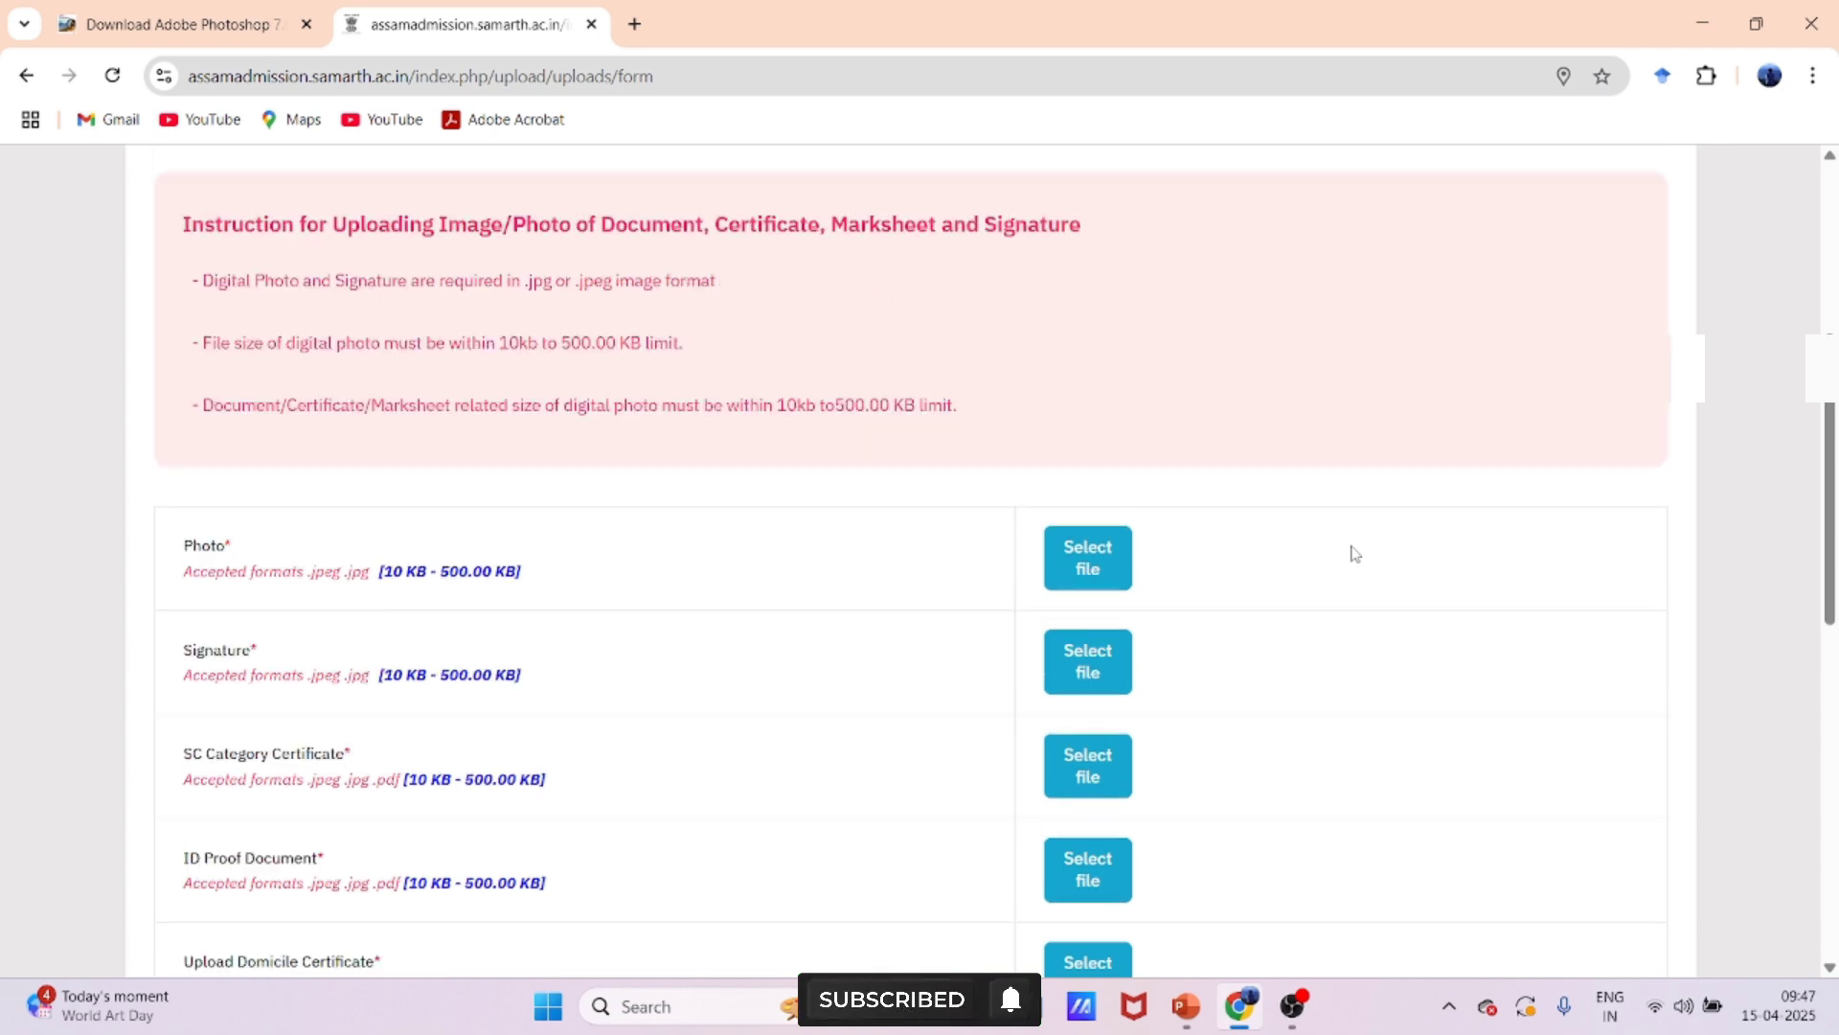
scroll(1355, 554, up, 2)
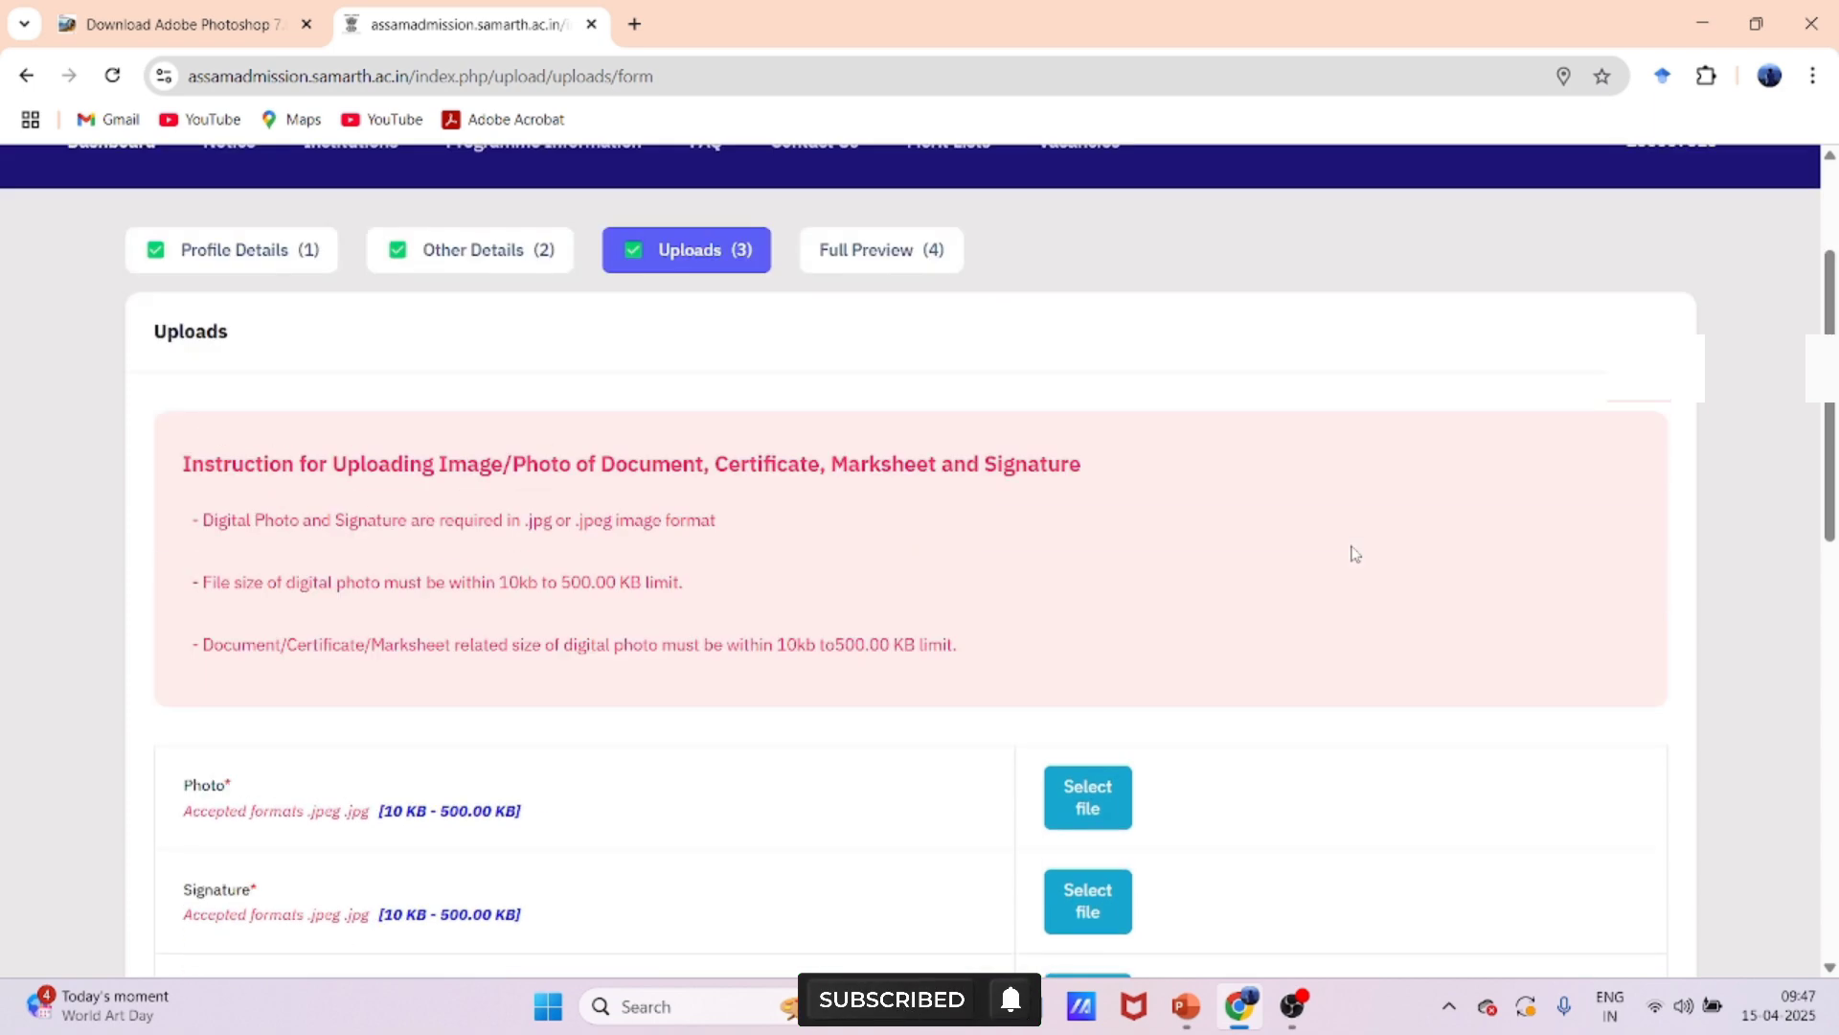